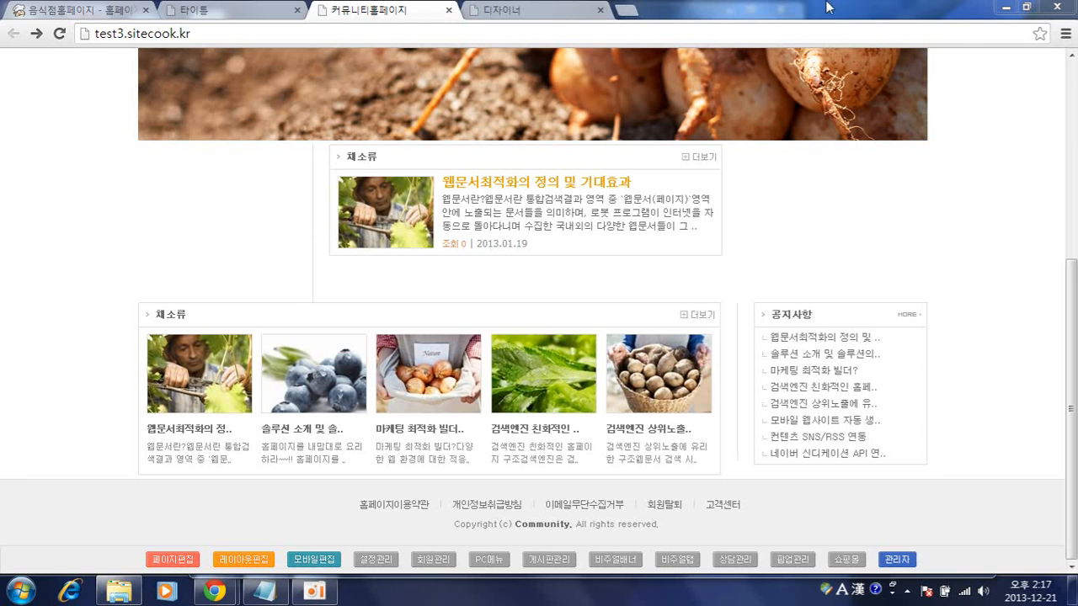
Step: Open the DIV editor for the empty content box above 공지사항 in the page designer and display the B, 비주얼배너 templates under 기타
{"action": "left_click", "coordinate": [530, 10]}
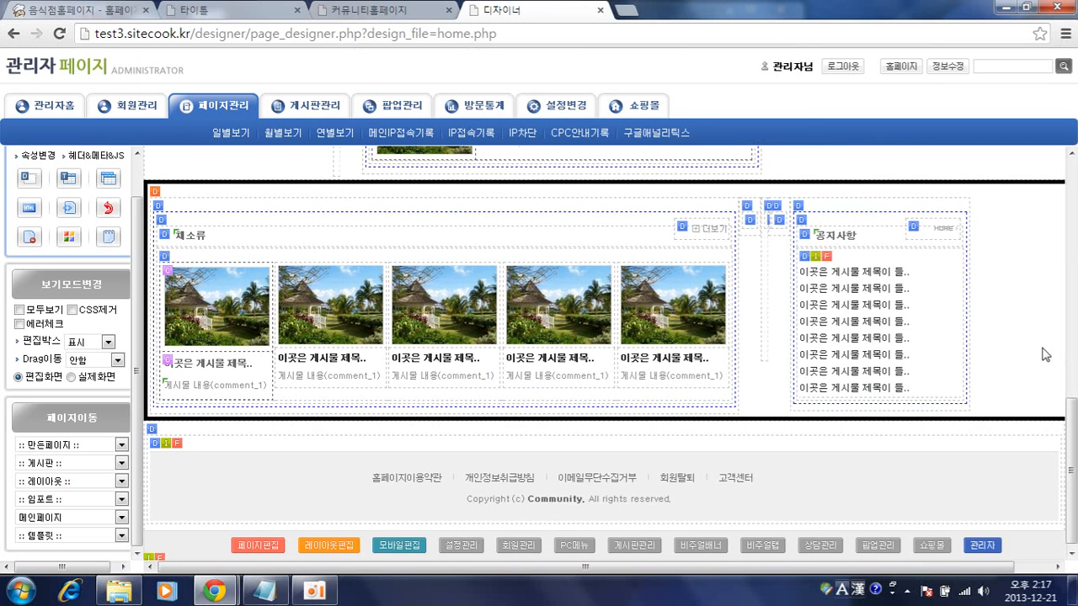
{"action": "scroll", "coordinate": [1021, 337], "scroll_direction": "up", "scroll_amount": 2}
{"action": "left_click", "coordinate": [800, 192]}
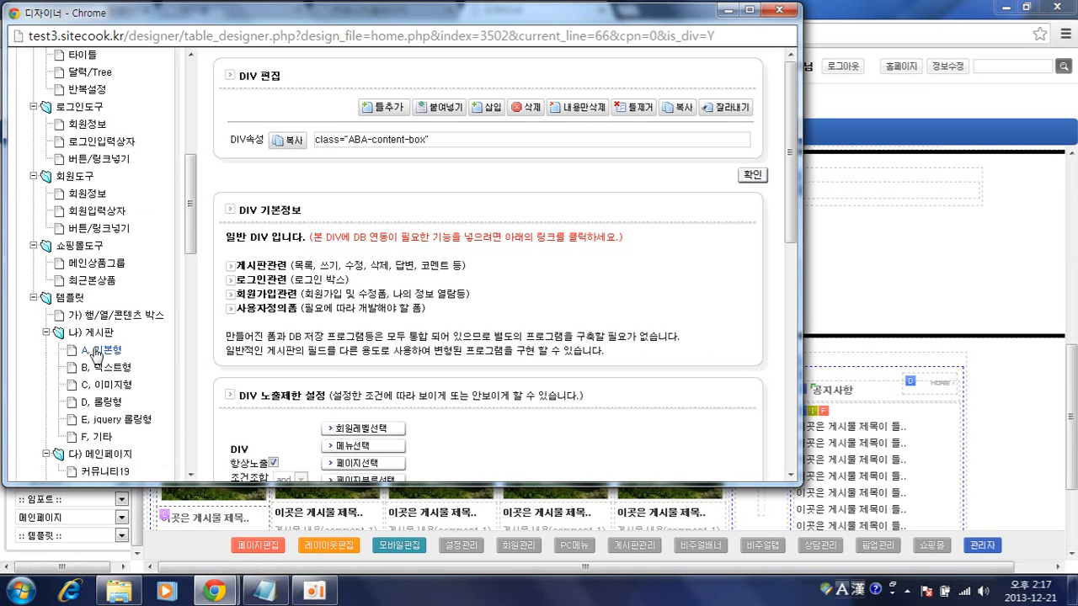
{"action": "scroll", "coordinate": [80, 355], "scroll_direction": "down", "scroll_amount": 2}
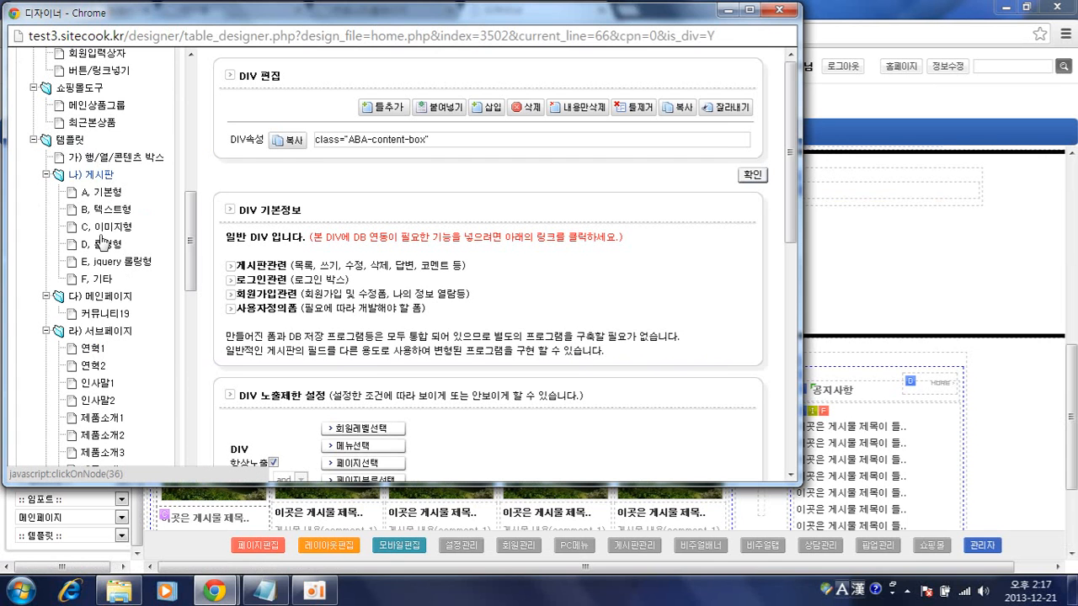
{"action": "scroll", "coordinate": [92, 244], "scroll_direction": "down", "scroll_amount": 8}
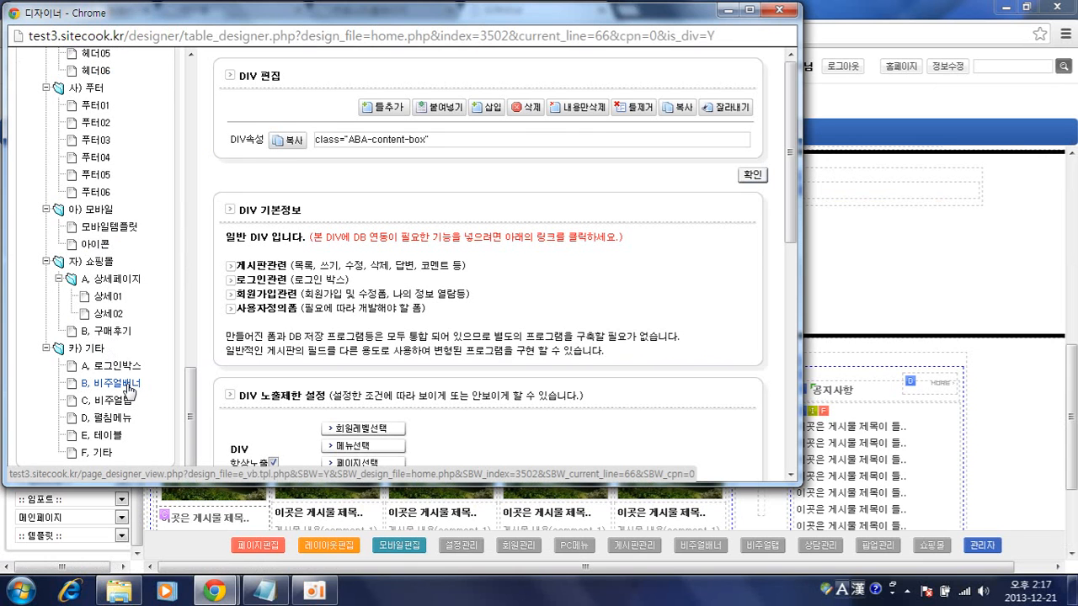
{"action": "left_click", "coordinate": [128, 390]}
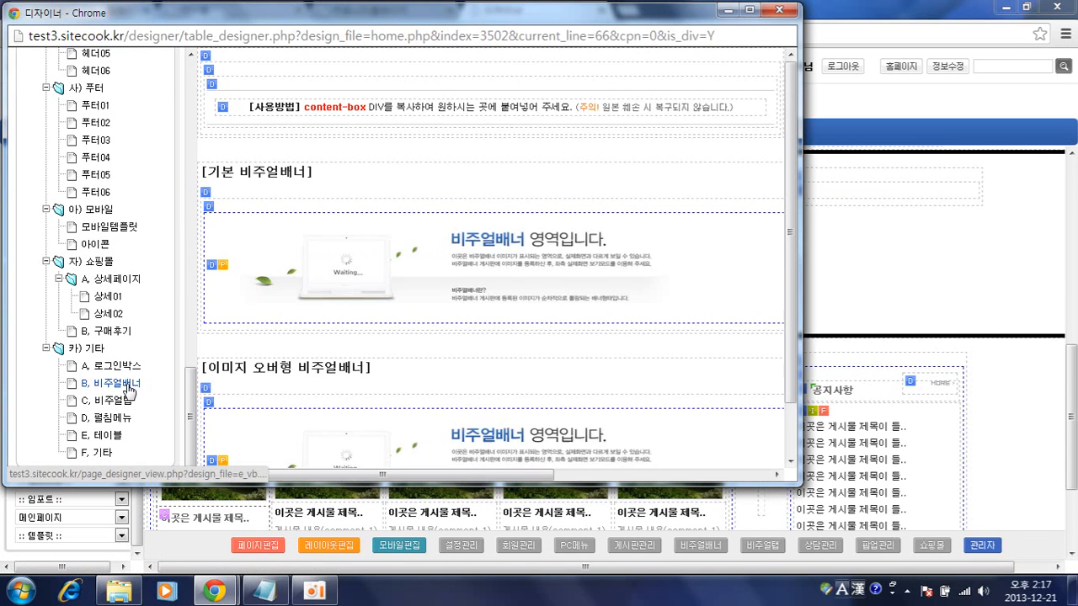
{"action": "left_click_drag", "start_coordinate": [208, 171], "coordinate": [362, 181]}
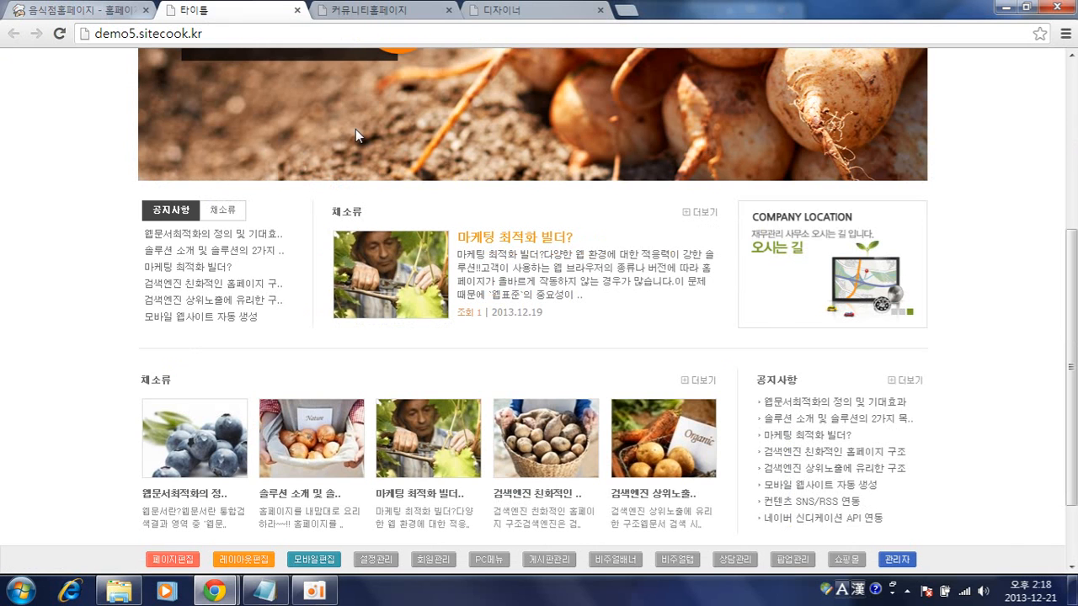
Step: Browse the 비즈니스/경제 homepage category on the sitecook site and open the PC-version demo of 비즈니스홈페이지_YJH09
{"action": "left_click", "coordinate": [126, 10]}
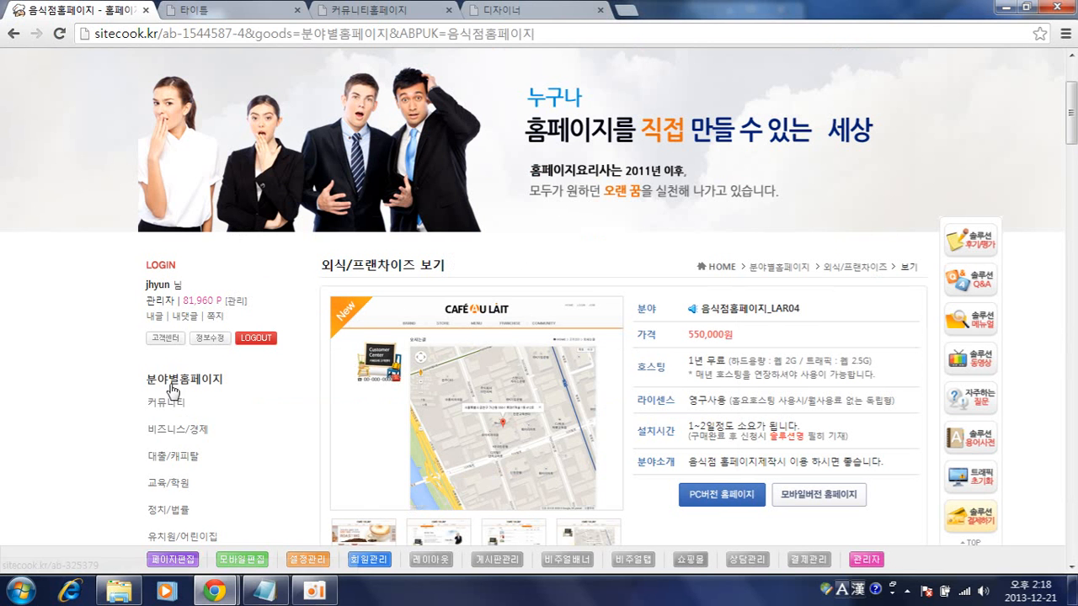
{"action": "left_click", "coordinate": [194, 438]}
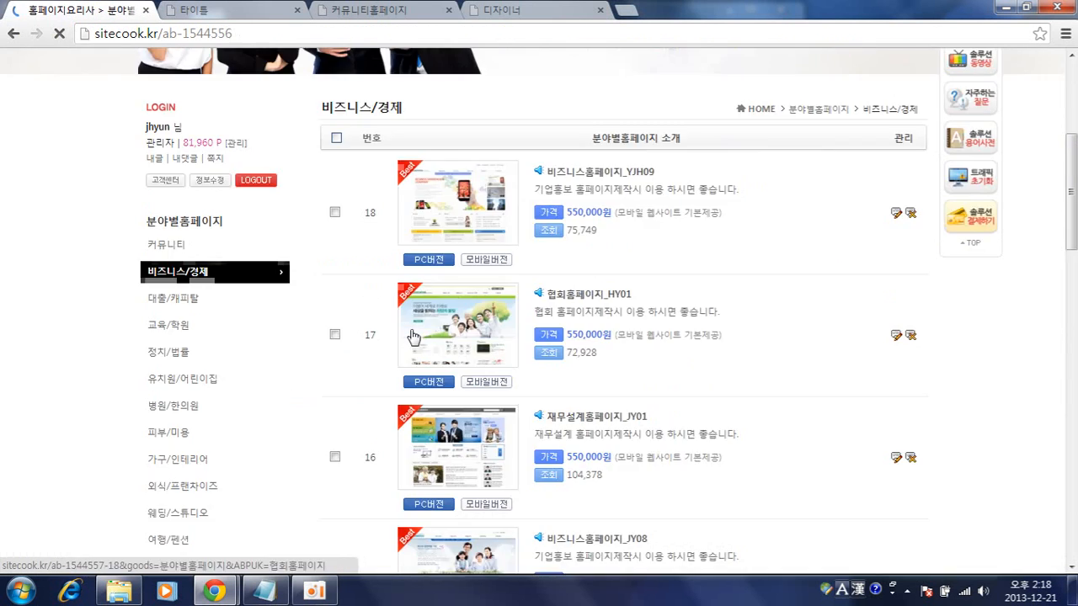
{"action": "scroll", "coordinate": [412, 335], "scroll_direction": "down", "scroll_amount": 3}
{"action": "scroll", "coordinate": [413, 335], "scroll_direction": "down", "scroll_amount": 10}
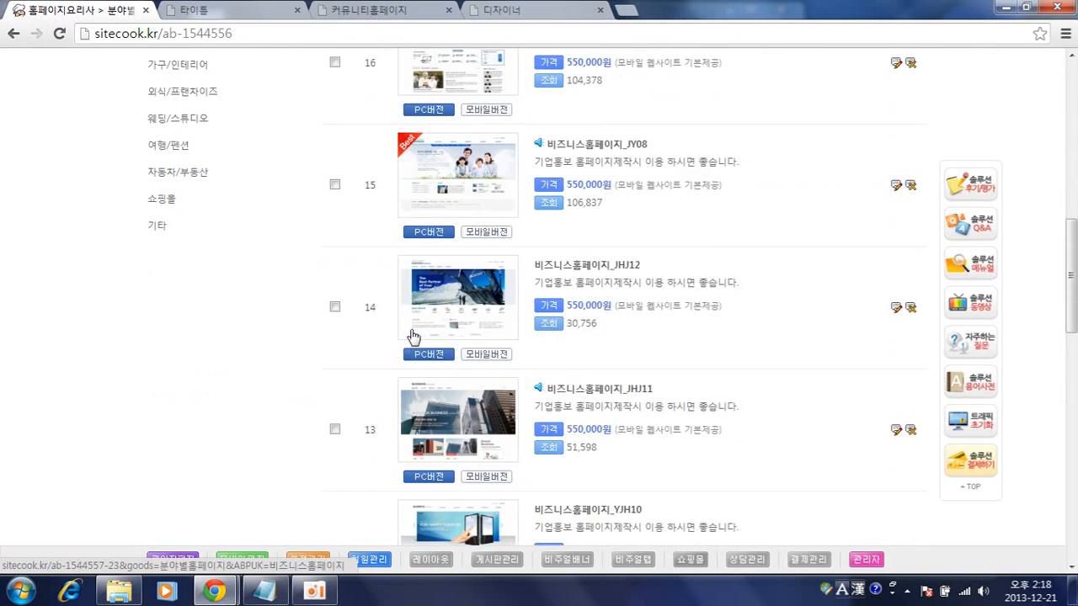
{"action": "scroll", "coordinate": [412, 335], "scroll_direction": "down", "scroll_amount": 2}
{"action": "scroll", "coordinate": [511, 373], "scroll_direction": "up", "scroll_amount": 15}
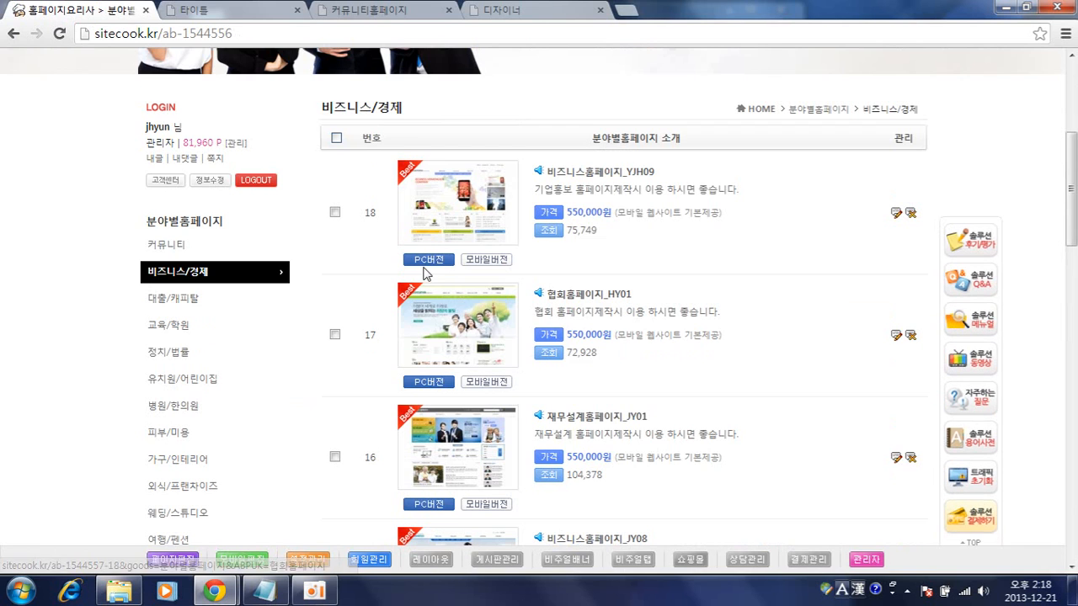
{"action": "left_click", "coordinate": [428, 258]}
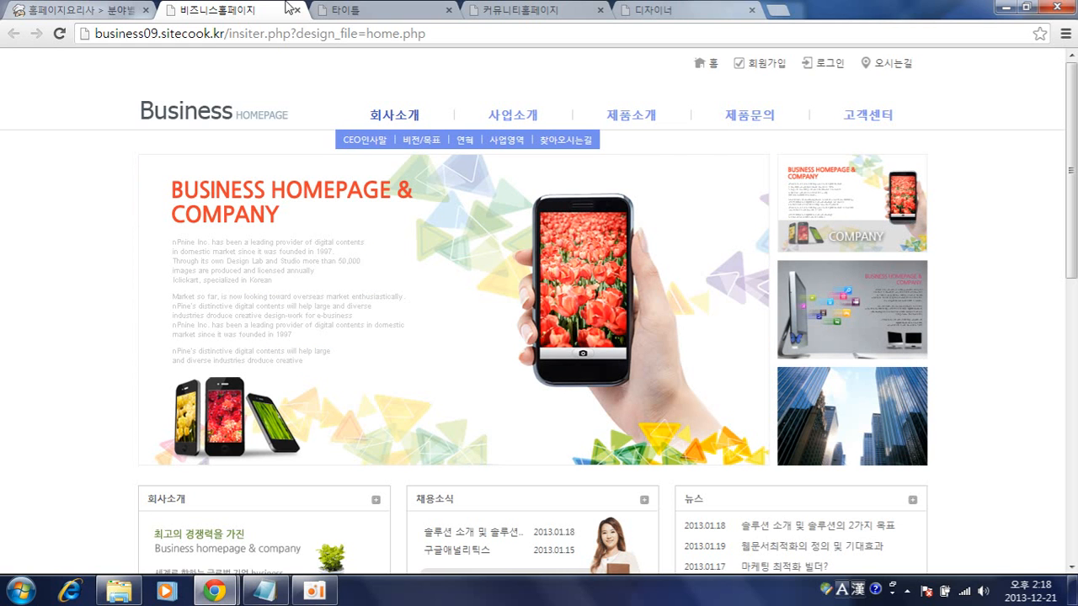
Step: Compare the image-over visual banner on the business demo with the COMPANY LOCATION rolling banner on the demo5 site
{"action": "key", "text": "ctrl+Tab"}
{"action": "key", "text": "ctrl+Tab"}
{"action": "key", "text": "ctrl+shift+Tab"}
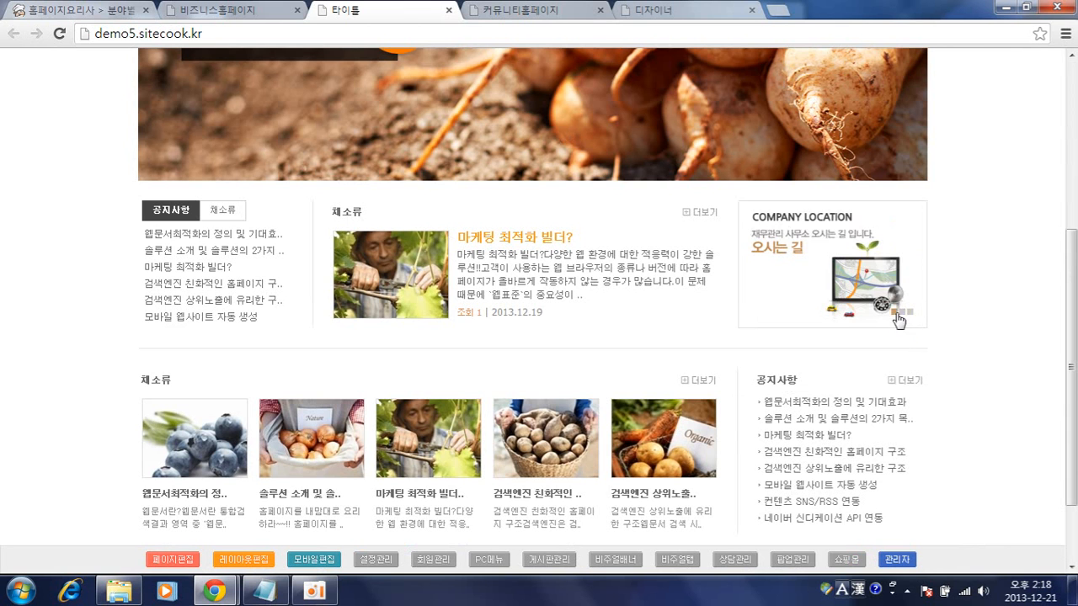
{"action": "key", "text": "ctrl+shift+Tab"}
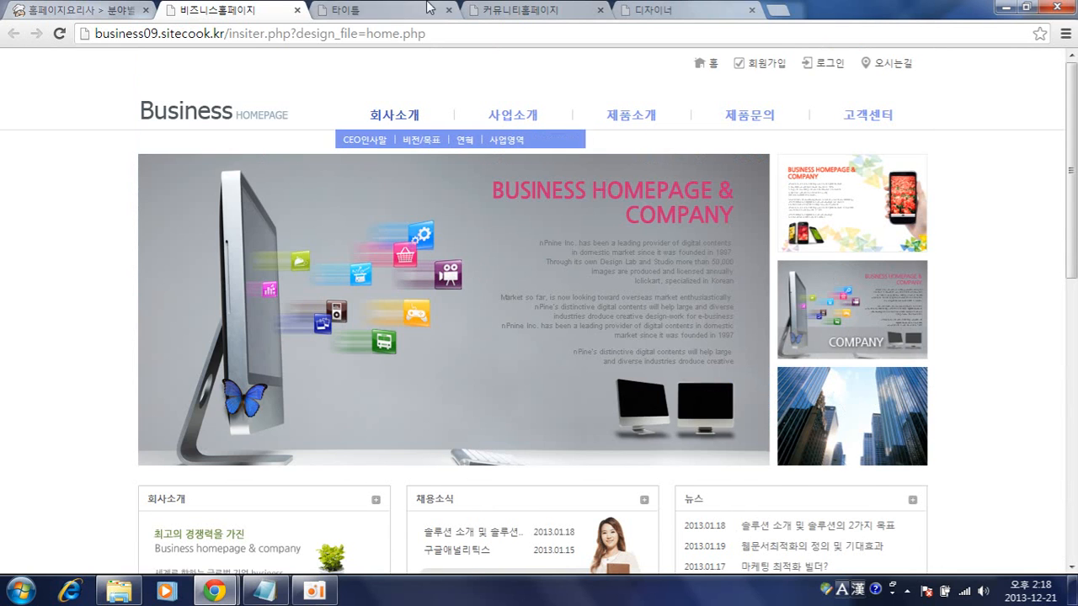
{"action": "left_click", "coordinate": [383, 10]}
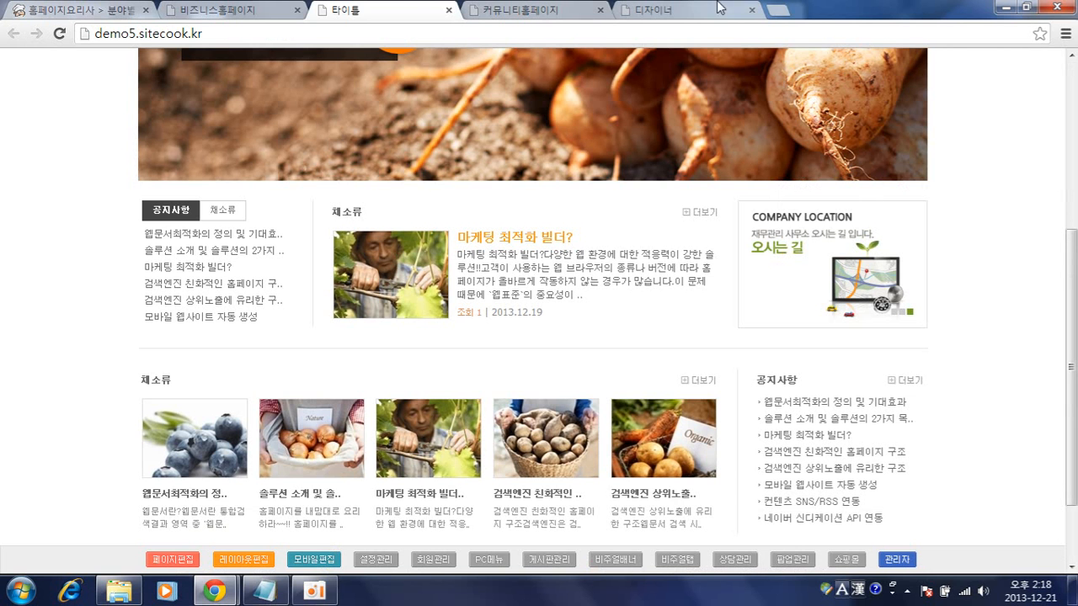
Step: Copy the 기본 비주얼배너 template box and paste it inside the empty DIV above 공지사항 on the home page
{"action": "left_click", "coordinate": [665, 10]}
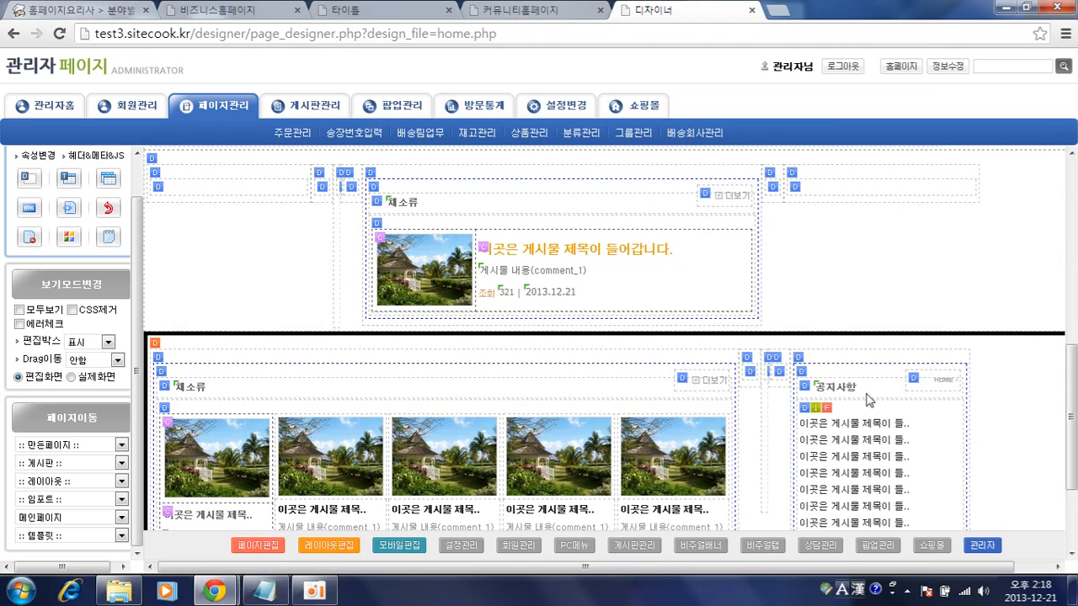
{"action": "mouse_move", "coordinate": [214, 591]}
{"action": "left_click", "coordinate": [357, 515]}
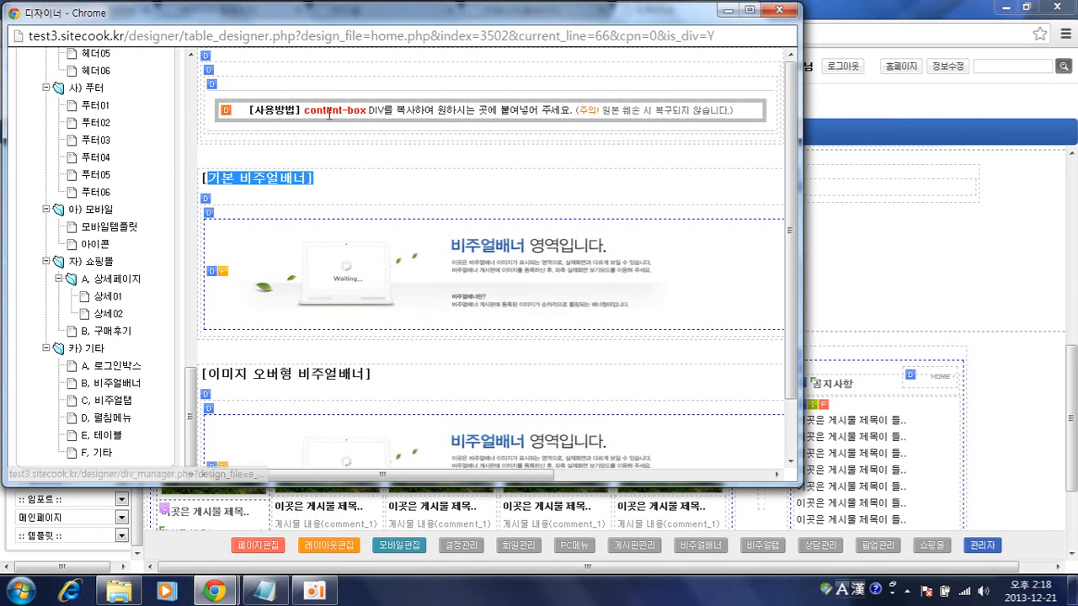
{"action": "left_click", "coordinate": [218, 271]}
{"action": "key", "text": "Return"}
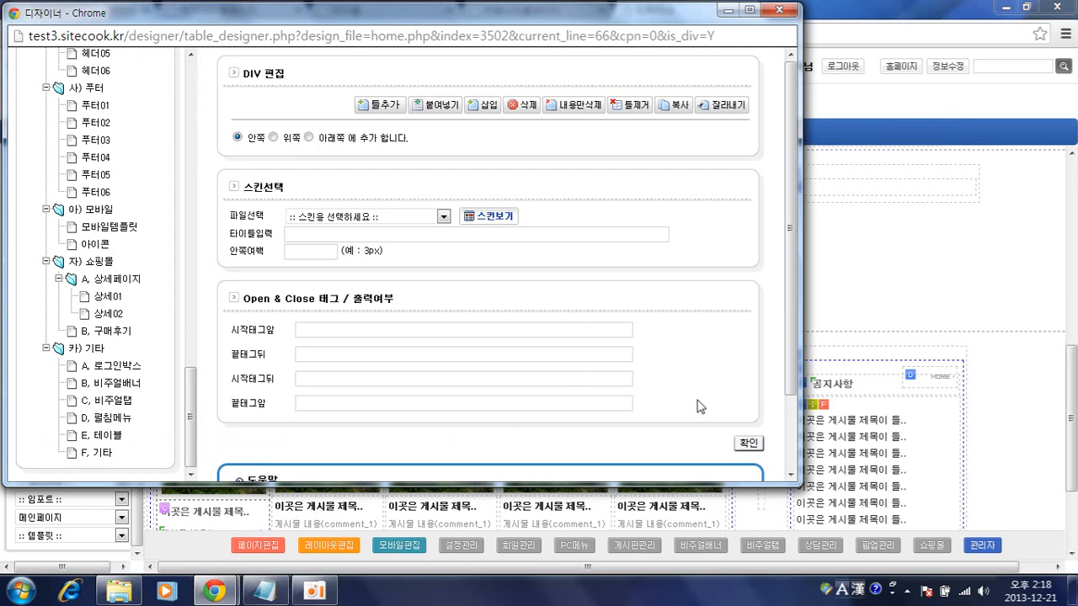
{"action": "left_click", "coordinate": [741, 444]}
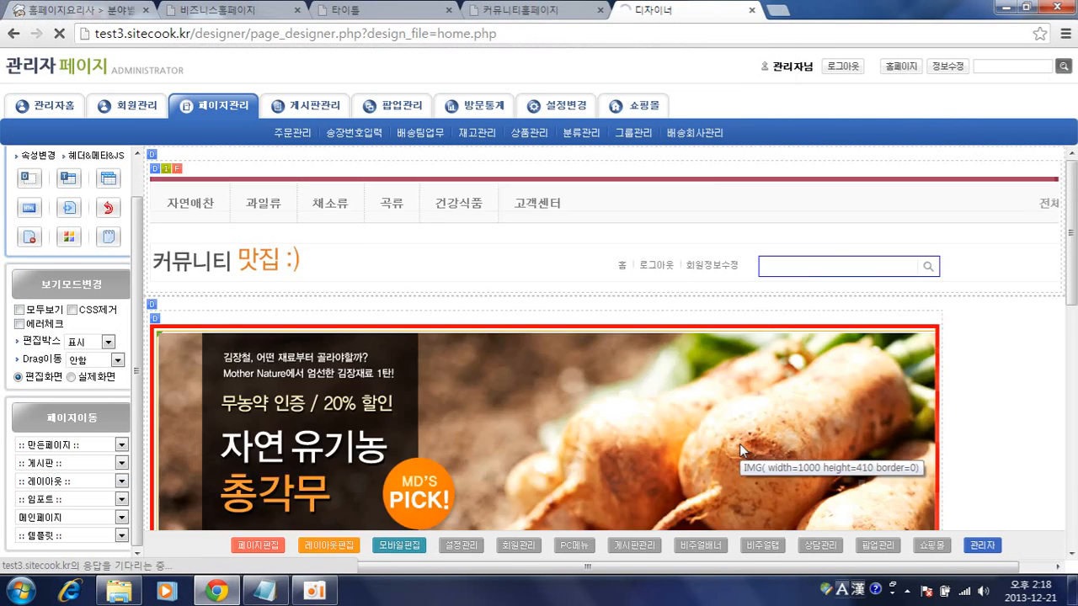
Step: Open the 비주얼배너 board's management list in a new tab and check the inserted banner on the community home page
{"action": "left_click", "coordinate": [498, 9]}
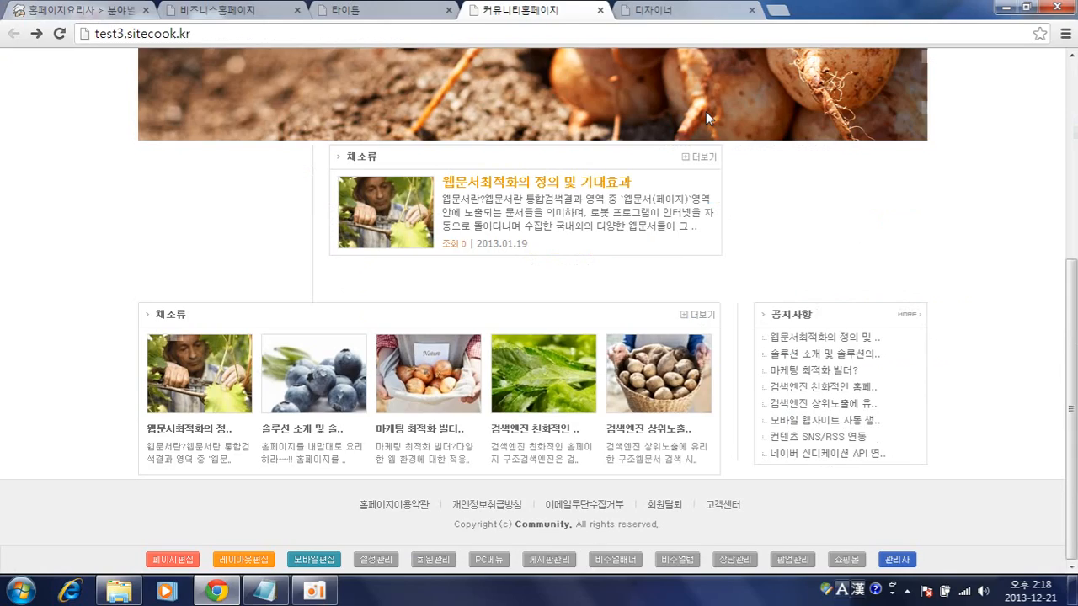
{"action": "middle_click", "coordinate": [617, 560]}
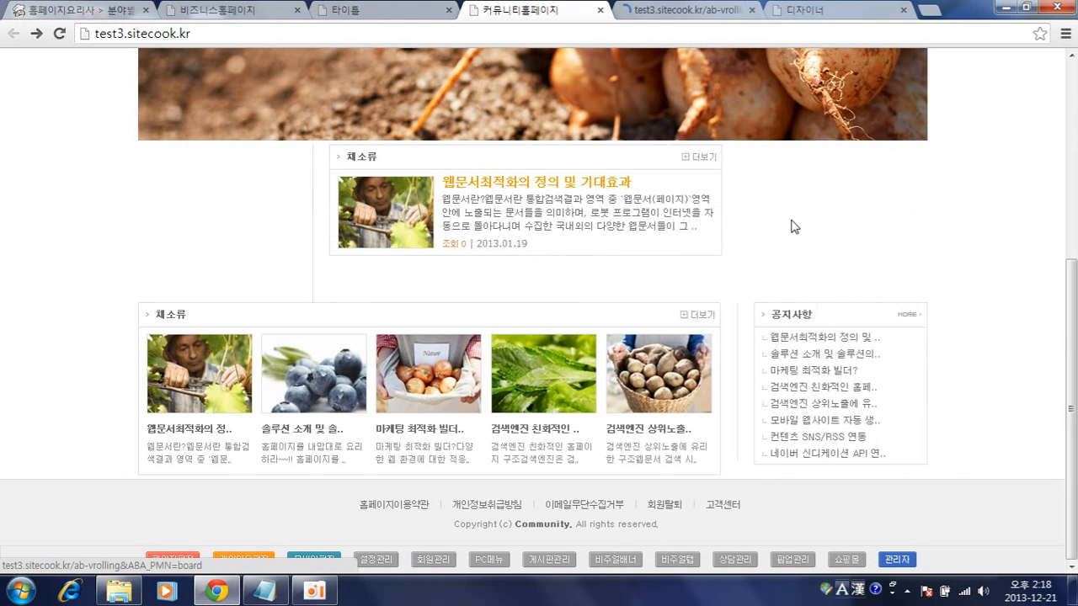
{"action": "left_click", "coordinate": [891, 8]}
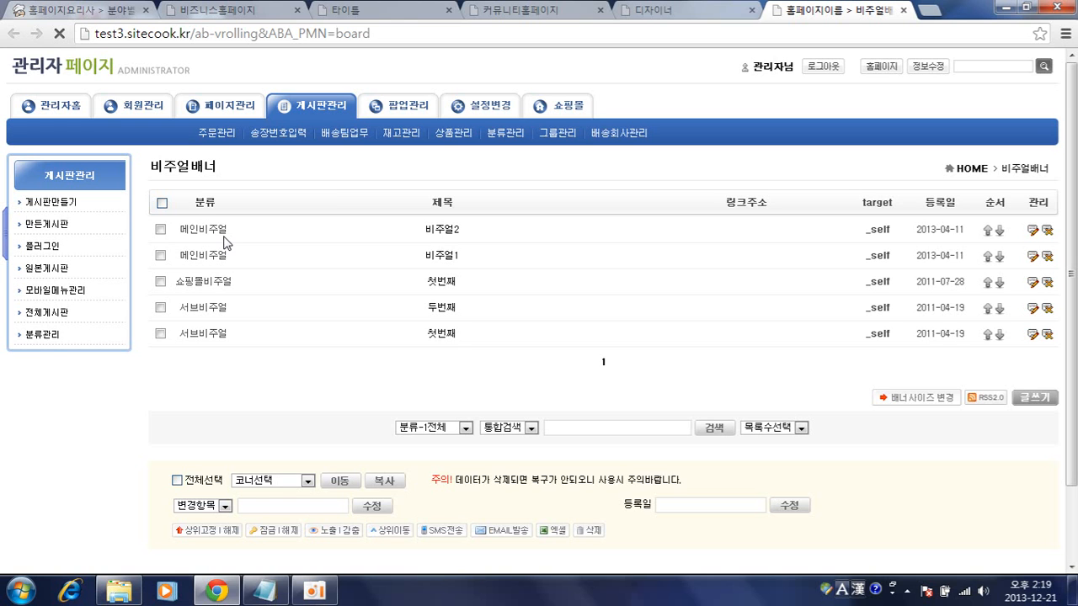
{"action": "left_click", "coordinate": [543, 12]}
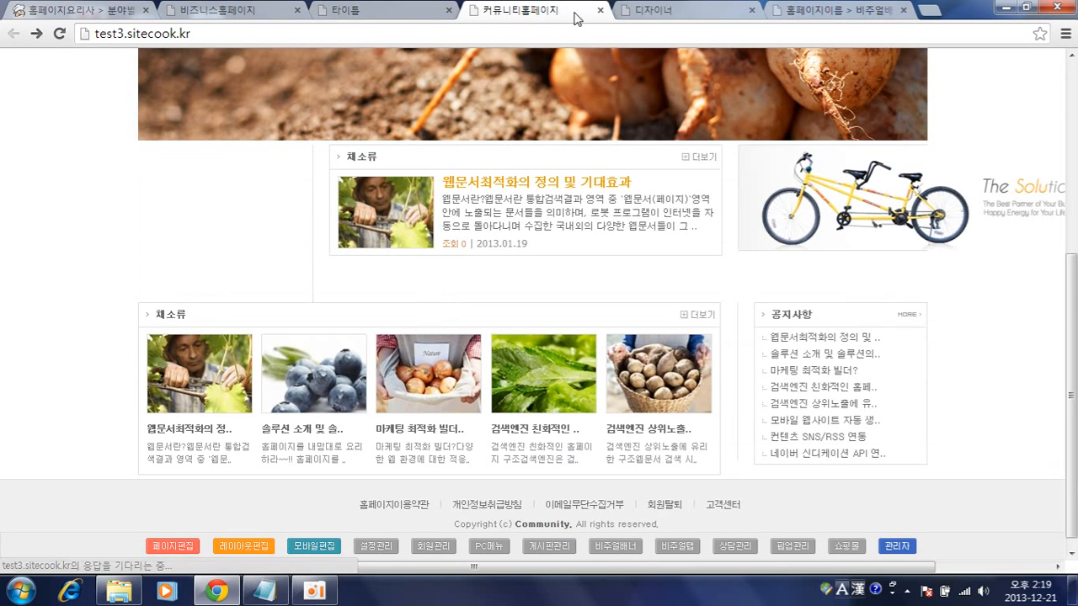
{"action": "left_click", "coordinate": [887, 249]}
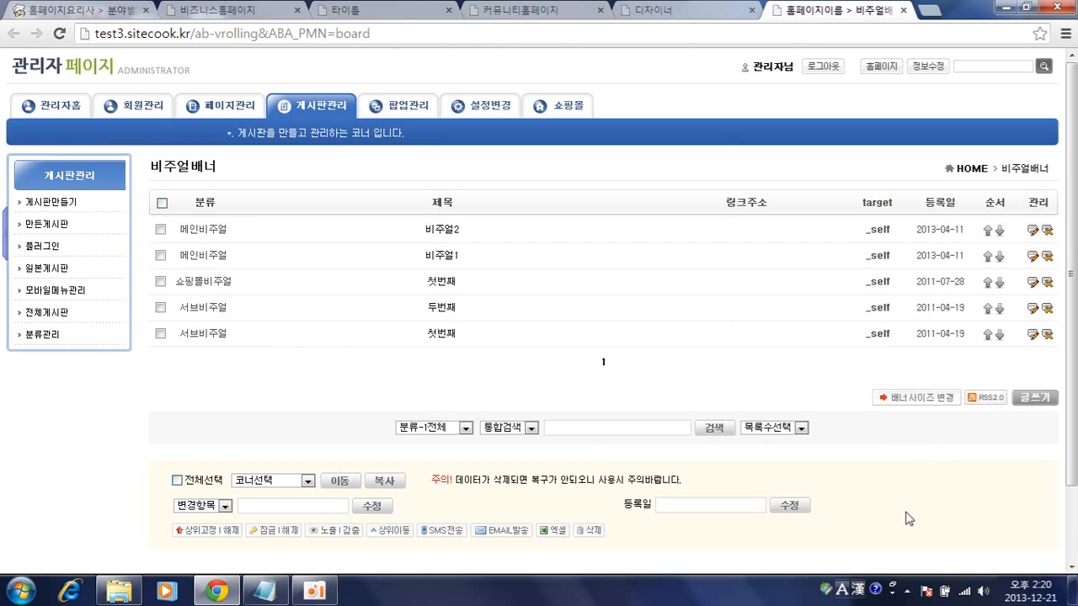
Step: Open the settings form of the 비주얼배너 board, reaching it through the 전체게시판 list in board management
{"action": "left_click", "coordinate": [909, 408]}
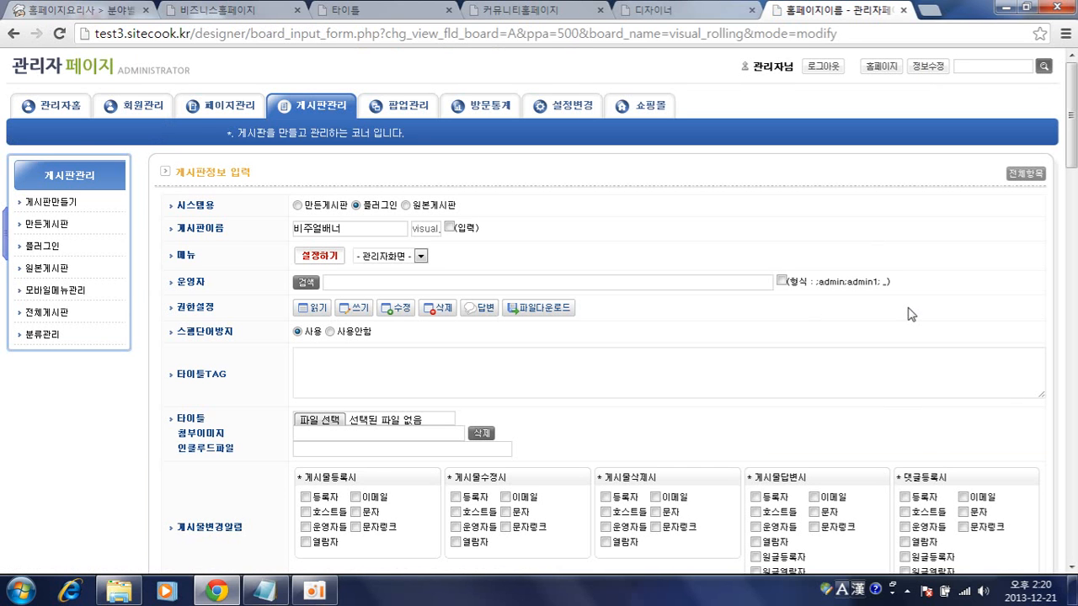
{"action": "left_click", "coordinate": [320, 109]}
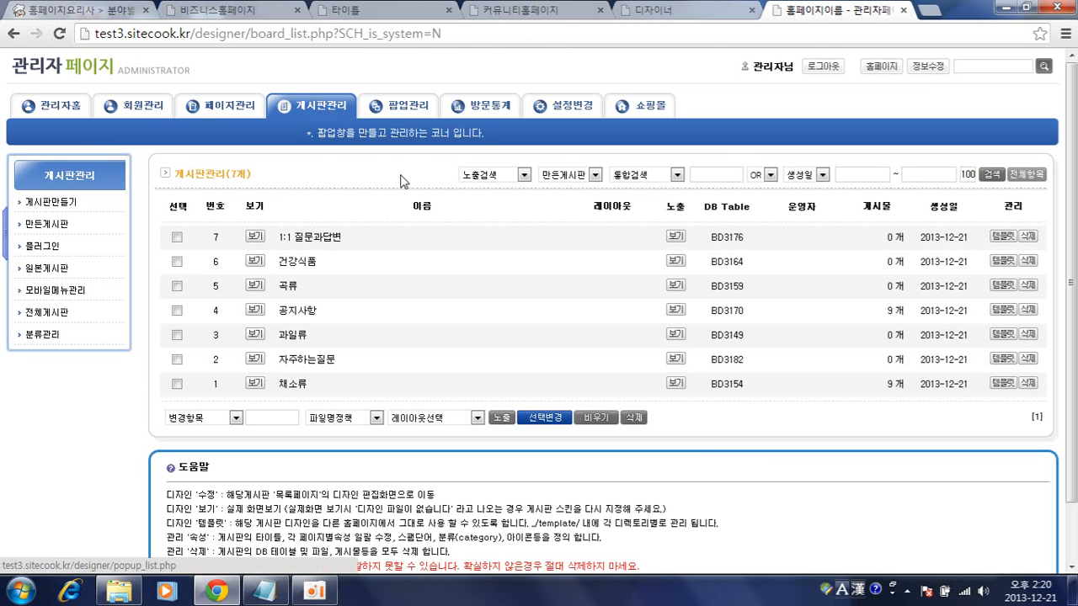
{"action": "left_click", "coordinate": [52, 313]}
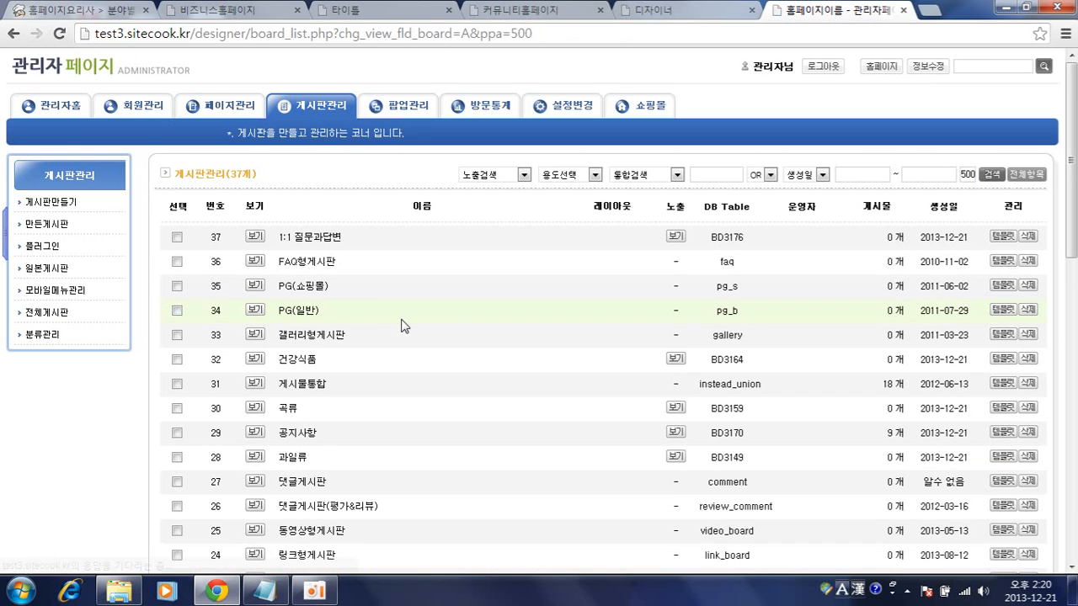
{"action": "scroll", "coordinate": [402, 349], "scroll_direction": "down", "scroll_amount": 1}
{"action": "scroll", "coordinate": [402, 350], "scroll_direction": "down", "scroll_amount": 2}
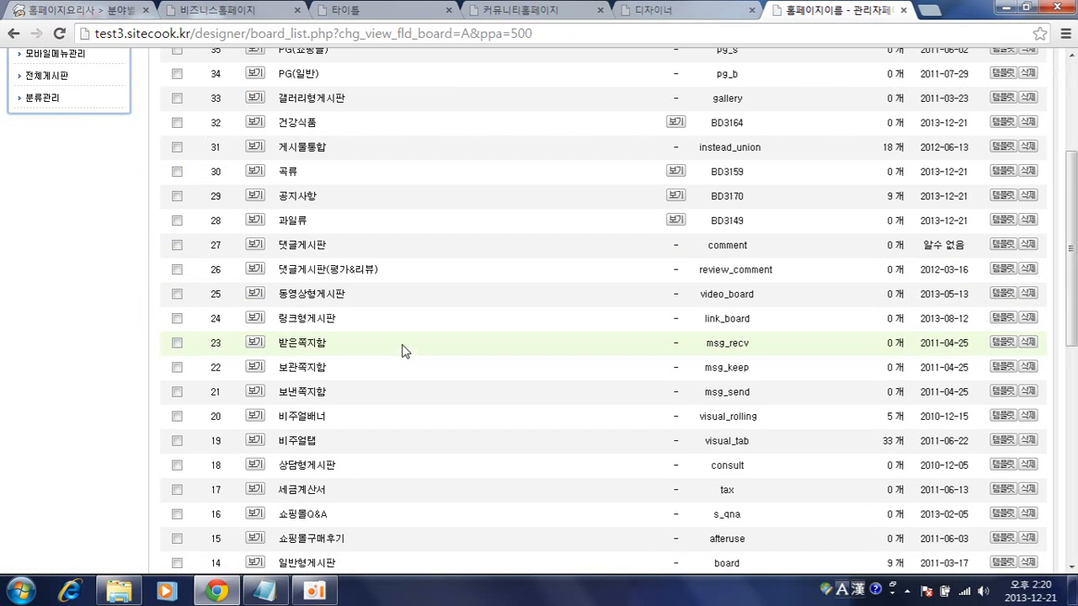
{"action": "left_click", "coordinate": [295, 421]}
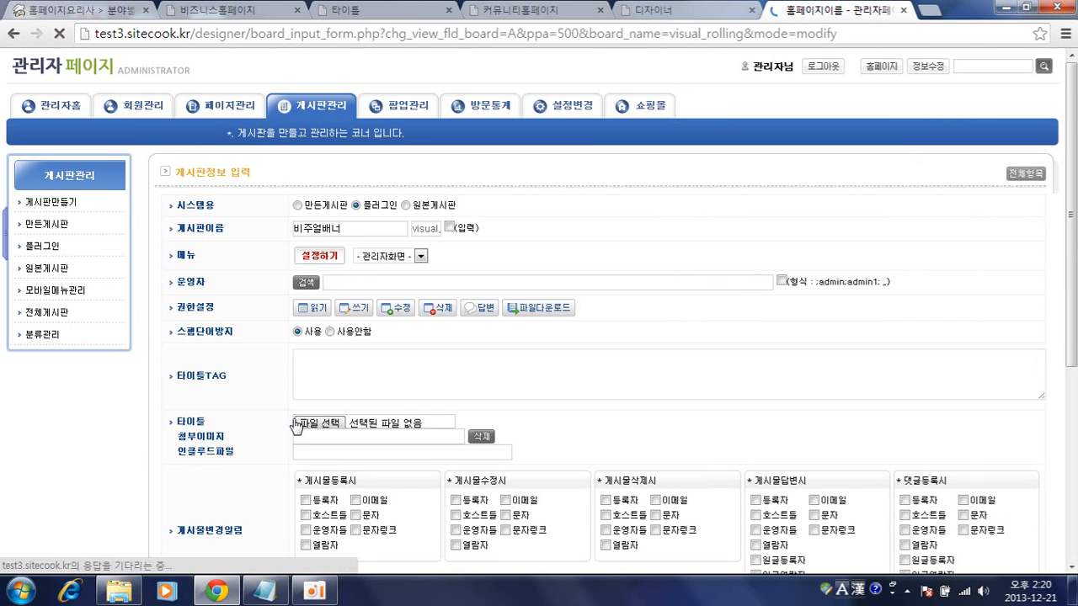
Step: Examine how the banner categories in 분류-1 correspond to the banner sizes in 분류-2 in the board settings
{"action": "scroll", "coordinate": [299, 419], "scroll_direction": "down", "scroll_amount": 6}
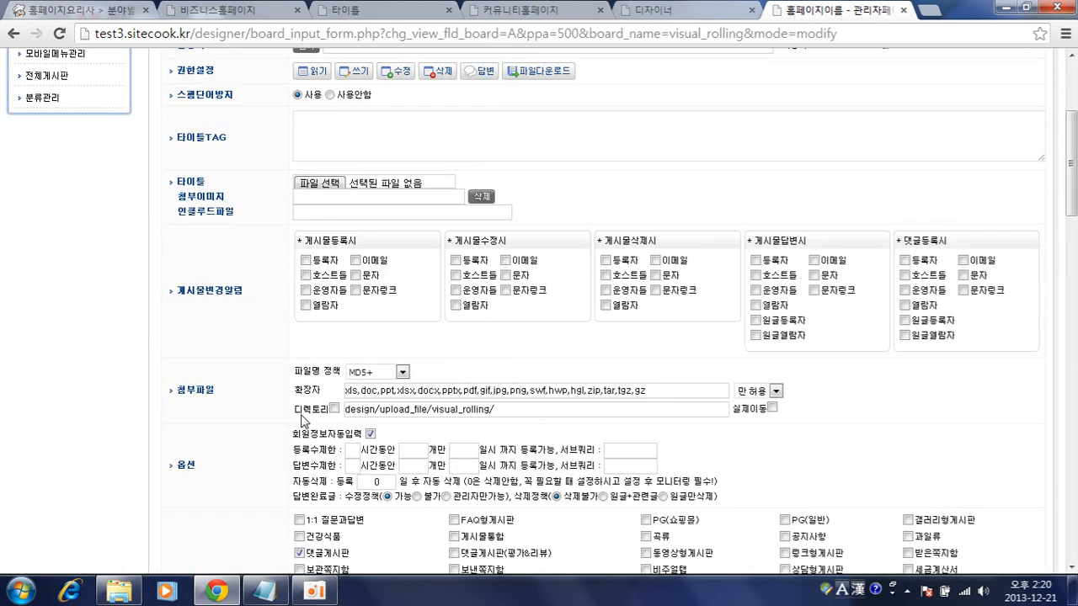
{"action": "scroll", "coordinate": [302, 415], "scroll_direction": "down", "scroll_amount": 2}
{"action": "left_click", "coordinate": [360, 368]}
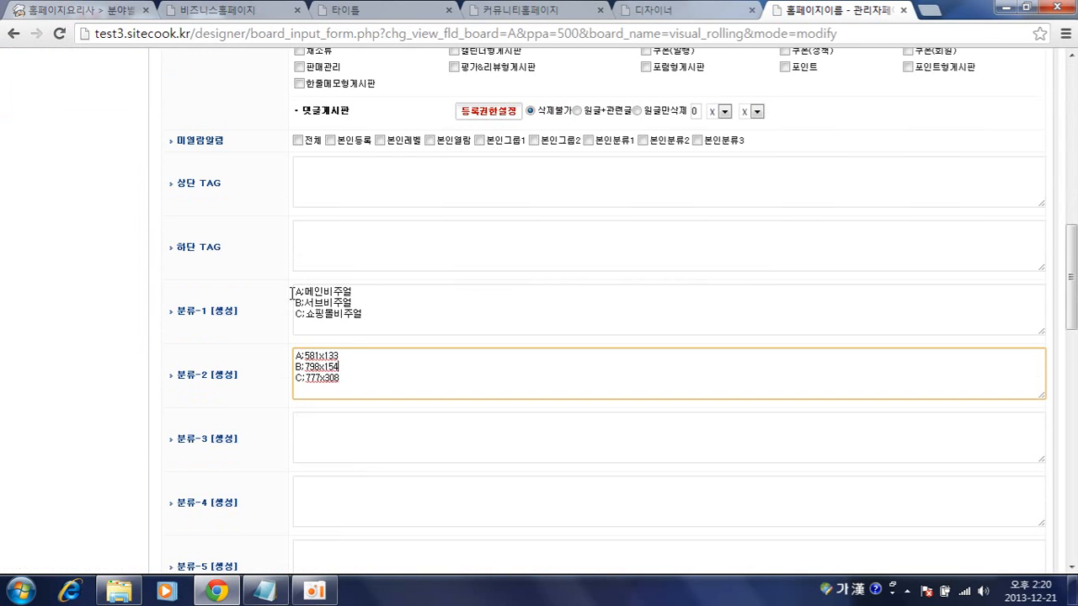
{"action": "left_click", "coordinate": [191, 314]}
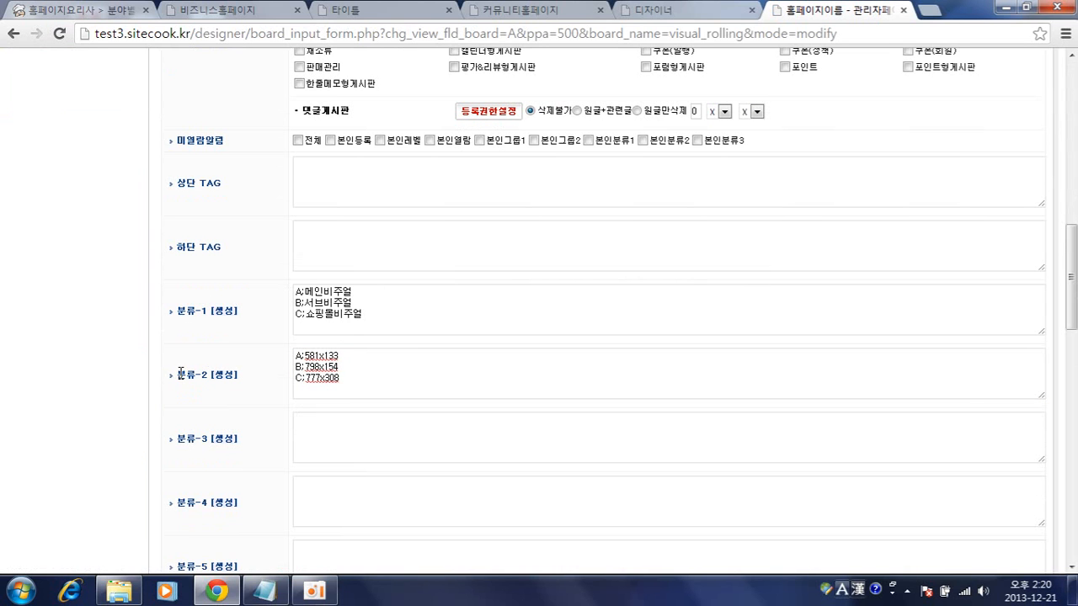
{"action": "left_click", "coordinate": [403, 296]}
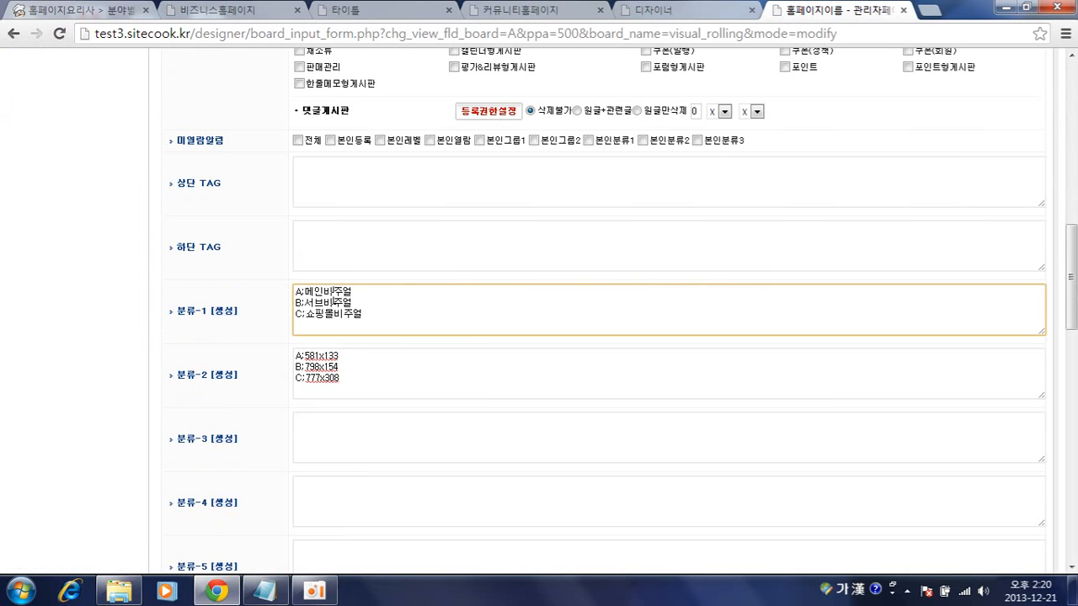
{"action": "left_click", "coordinate": [328, 353]}
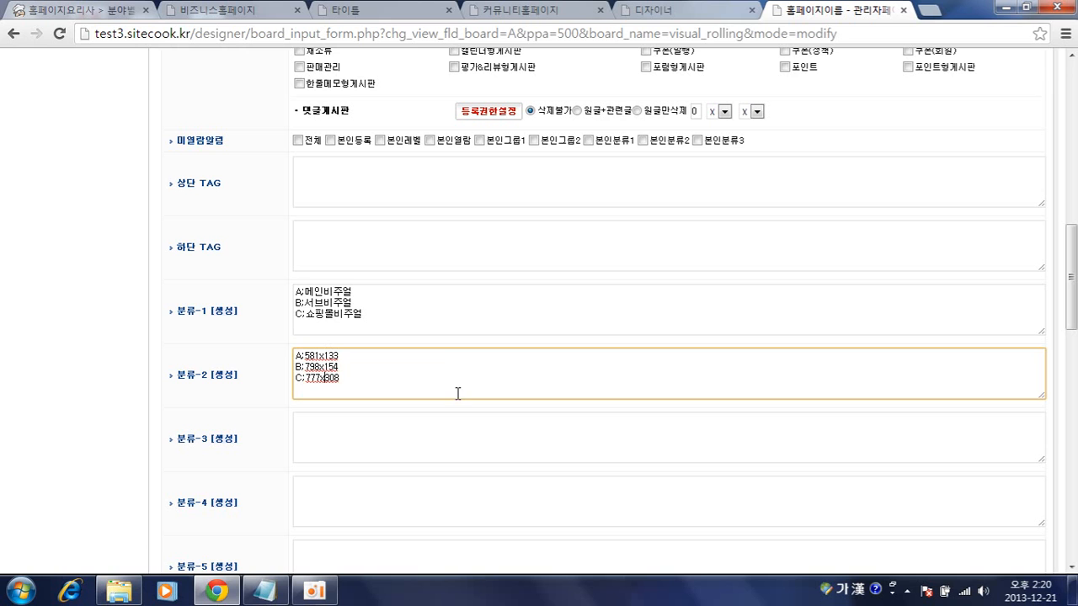
{"action": "left_click", "coordinate": [376, 291]}
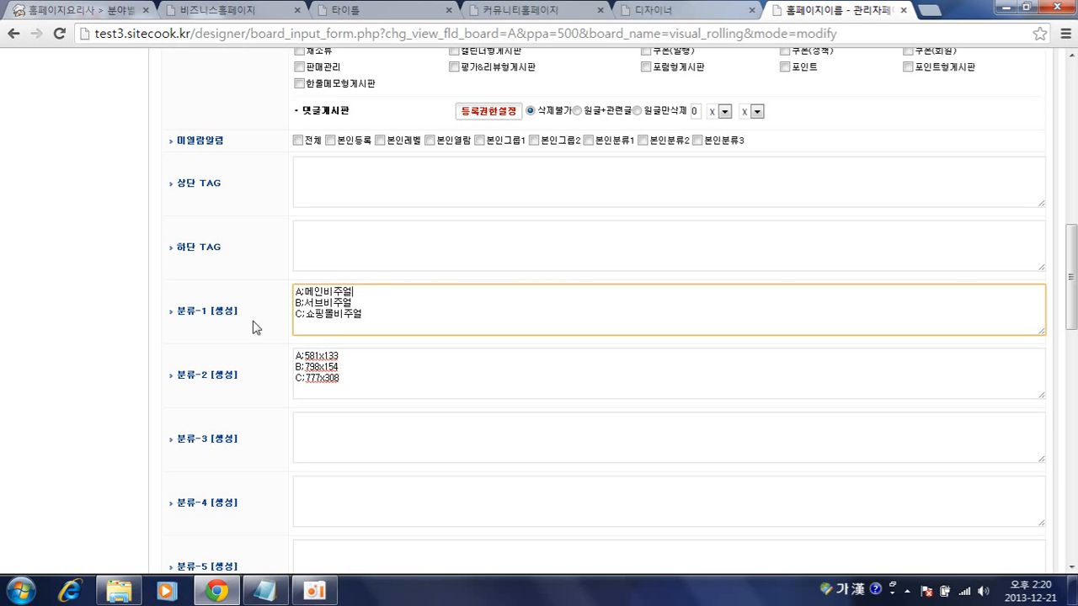
Step: Set the size of banner category A in 분류-2 to 238x160 and save the 비주얼배너 board settings
{"action": "left_click", "coordinate": [319, 356]}
{"action": "key", "text": "BackSpace"}
{"action": "key", "text": "BackSpace"}
{"action": "key", "text": "BackSpace"}
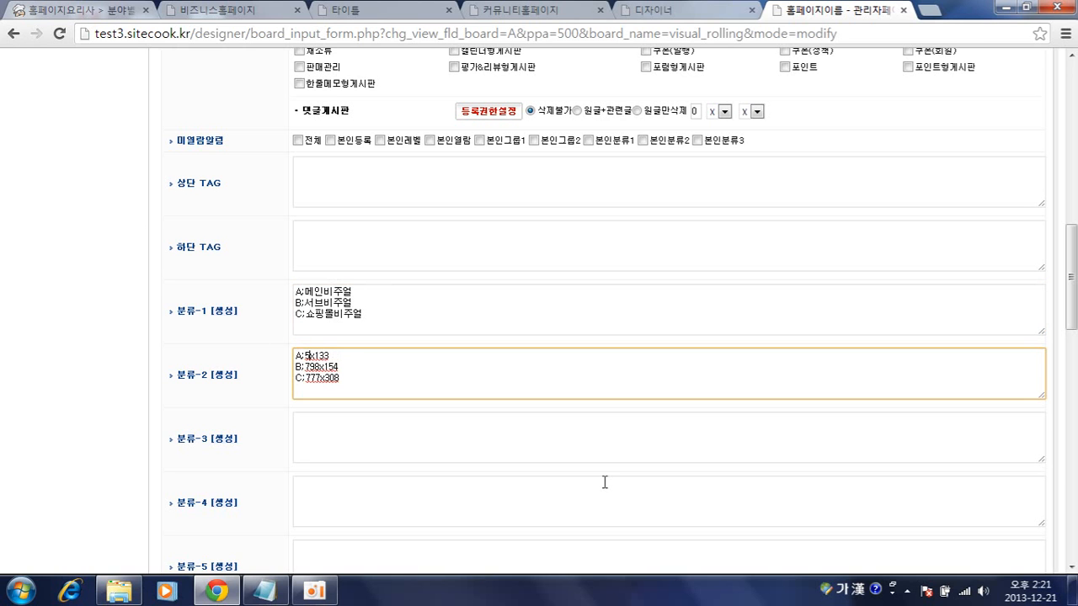
{"action": "type", "text": "238"}
{"action": "left_click", "coordinate": [361, 358]}
{"action": "key", "text": "BackSpace"}
{"action": "key", "text": "BackSpace"}
{"action": "type", "text": "60"}
{"action": "scroll", "coordinate": [360, 359], "scroll_direction": "down", "scroll_amount": 6}
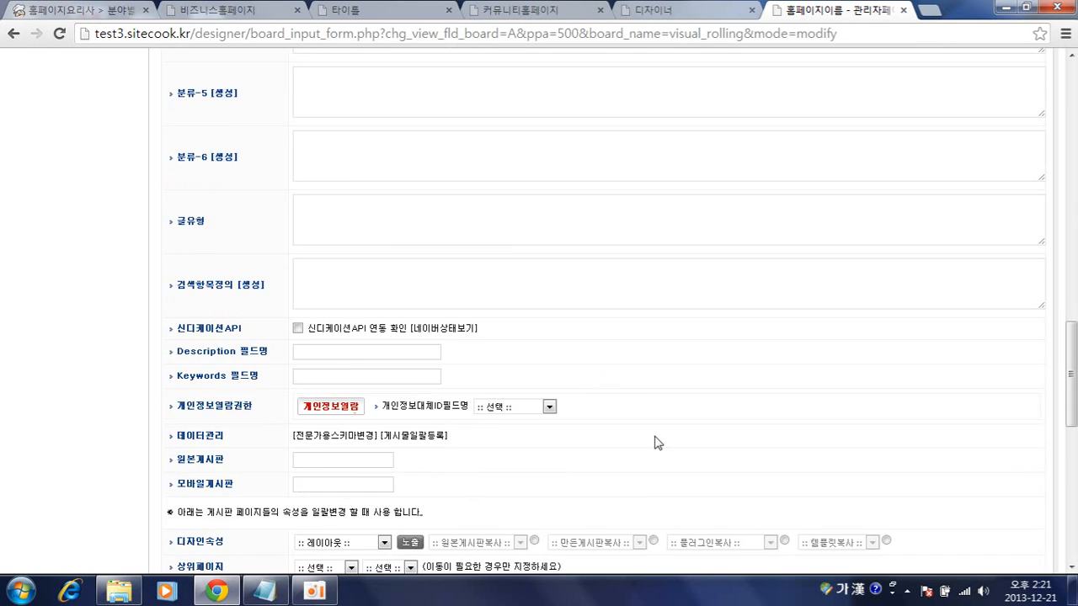
{"action": "scroll", "coordinate": [564, 472], "scroll_direction": "up", "scroll_amount": 6}
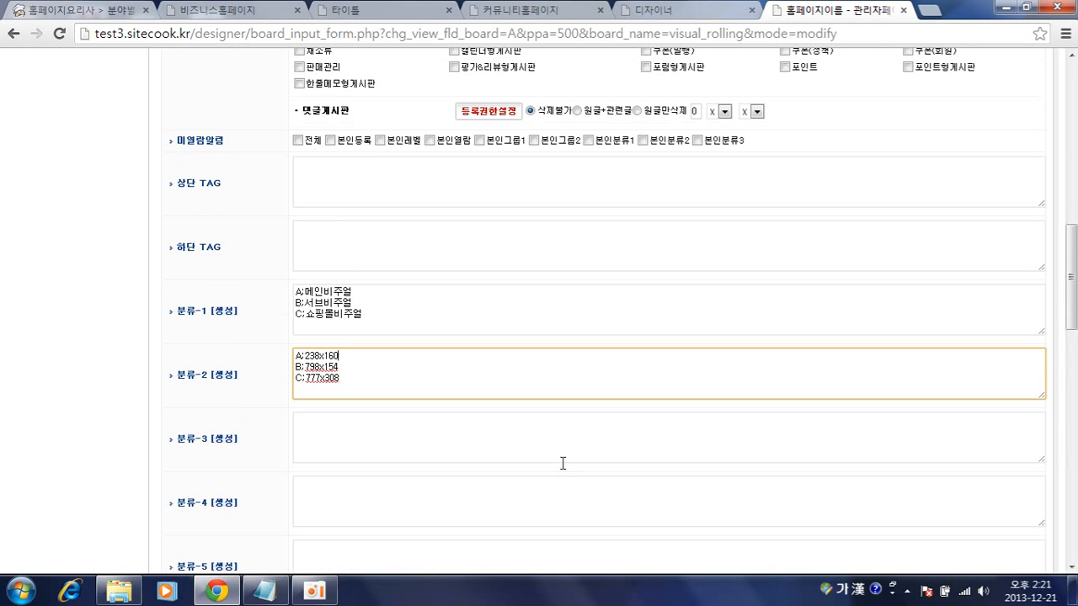
{"action": "scroll", "coordinate": [562, 463], "scroll_direction": "down", "scroll_amount": 15}
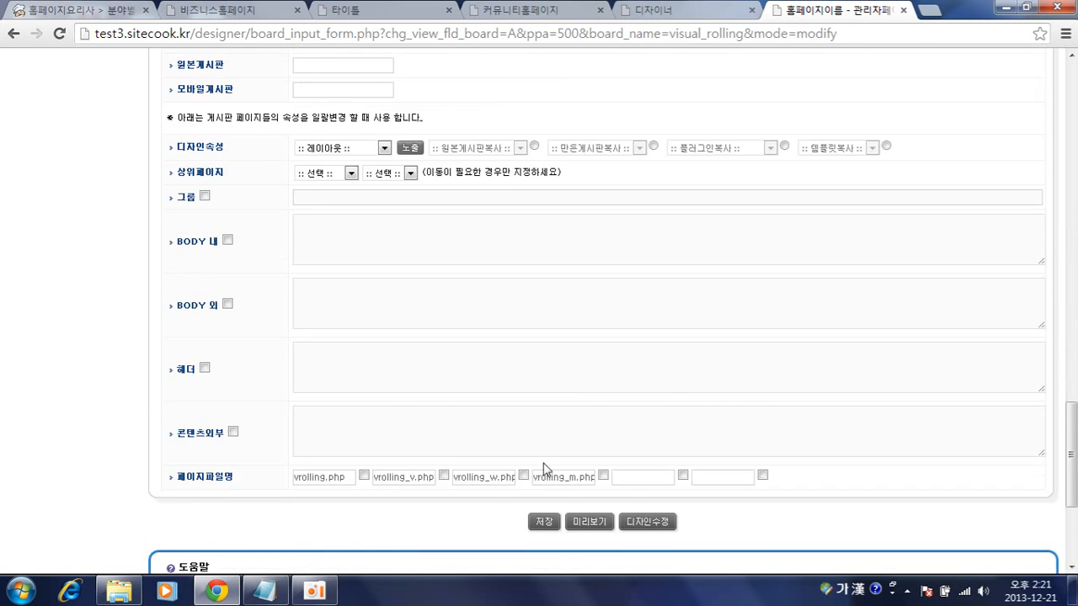
{"action": "left_click", "coordinate": [544, 443]}
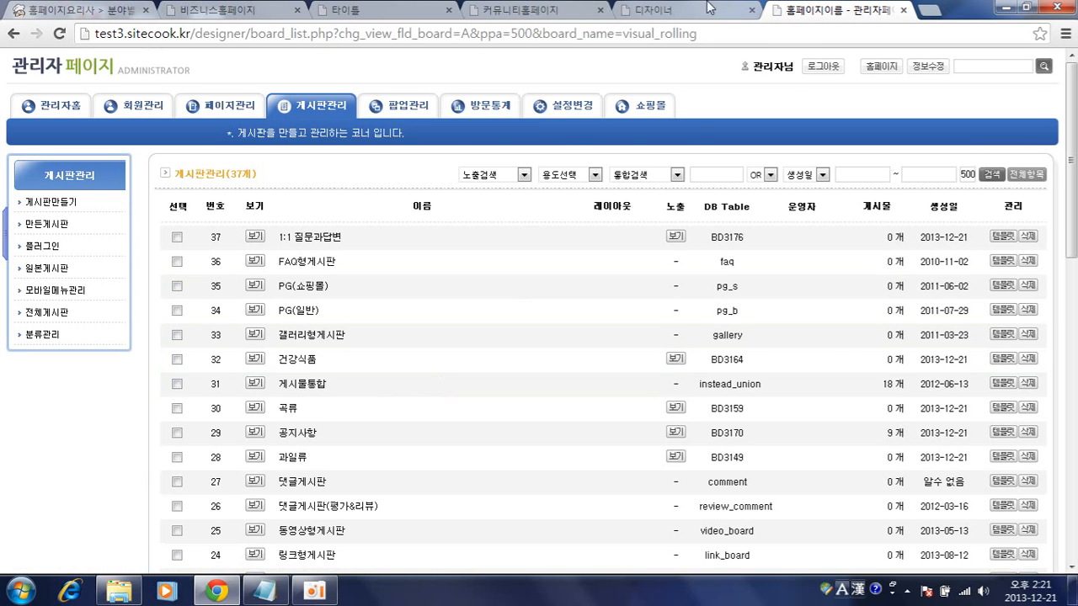
Step: Return to the community home page and open the 비주얼배너 management list from there
{"action": "left_click_drag", "start_coordinate": [118, 67], "coordinate": [880, 229]}
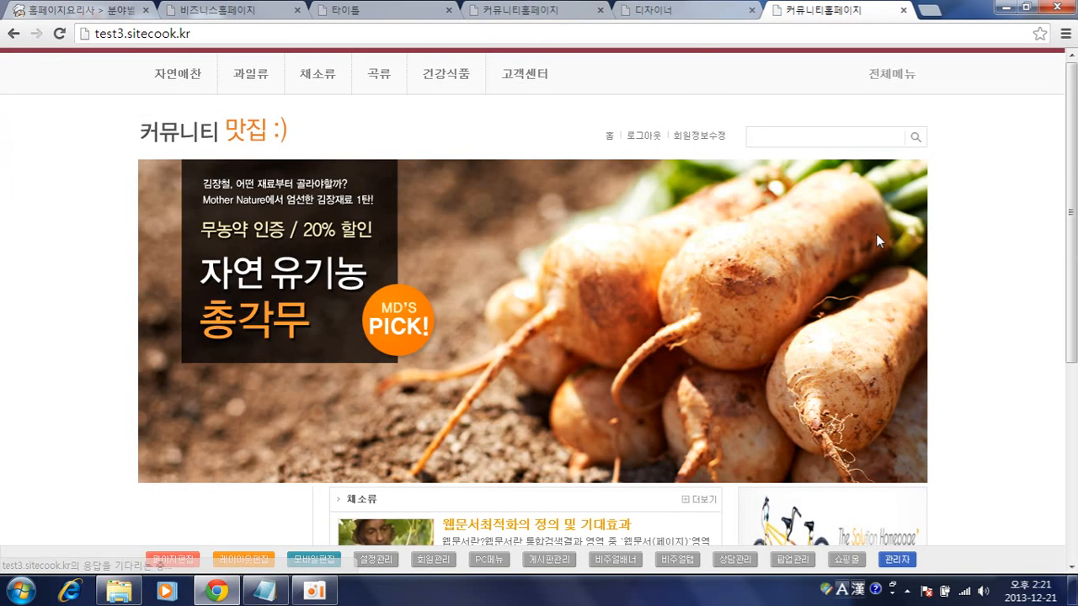
{"action": "scroll", "coordinate": [876, 233], "scroll_direction": "down", "scroll_amount": 5}
{"action": "left_click", "coordinate": [621, 564]}
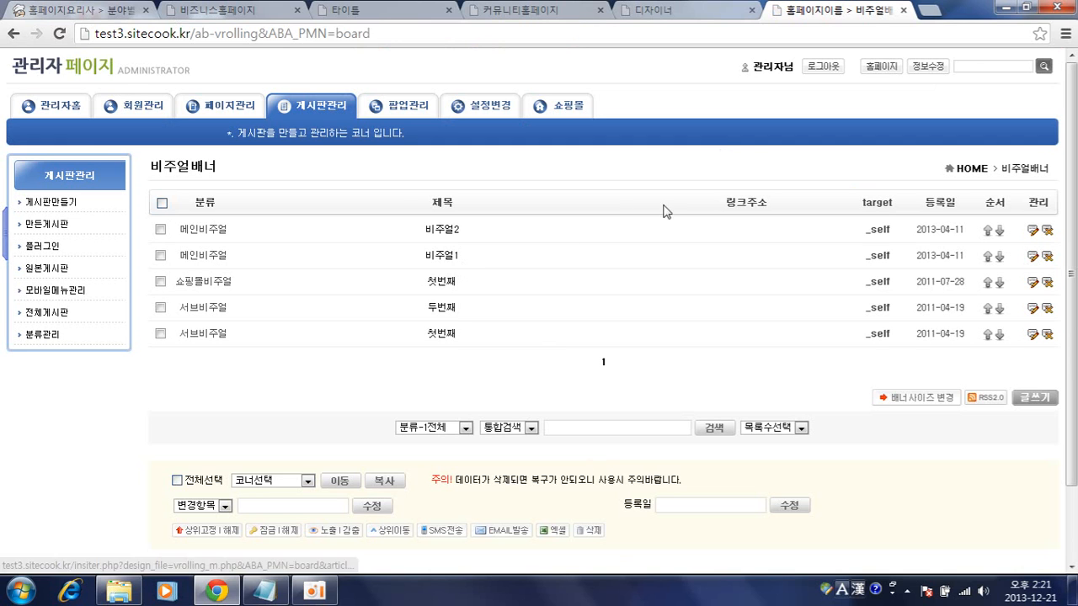
Step: Open the 비주얼1 banner for editing and attach banner01.jpg from the images > 비주얼배너 folder as its 사진첨부 image
{"action": "left_click", "coordinate": [1032, 256]}
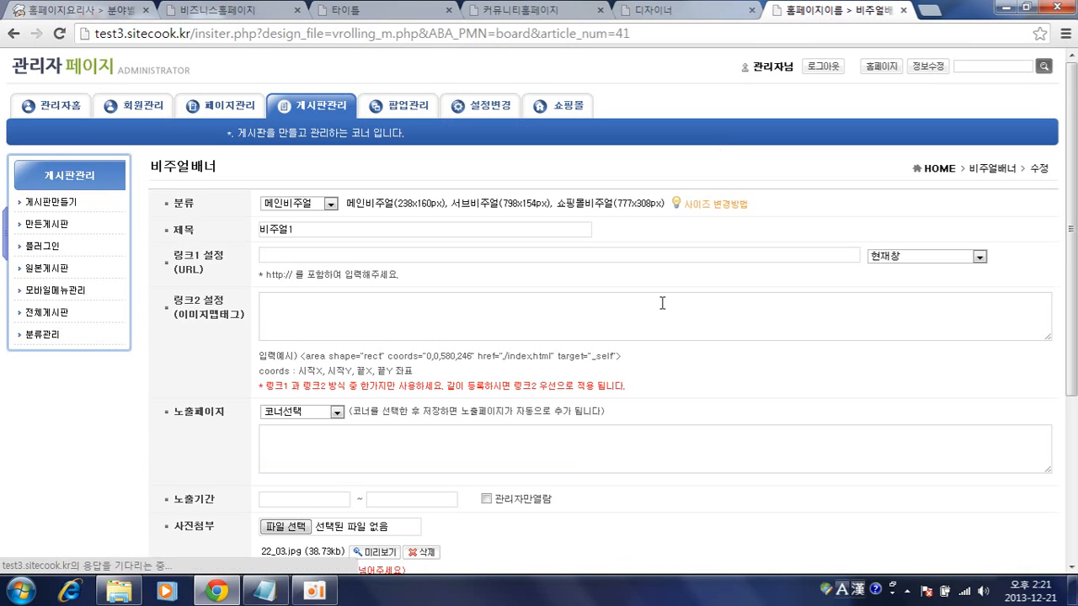
{"action": "scroll", "coordinate": [640, 316], "scroll_direction": "down", "scroll_amount": 2}
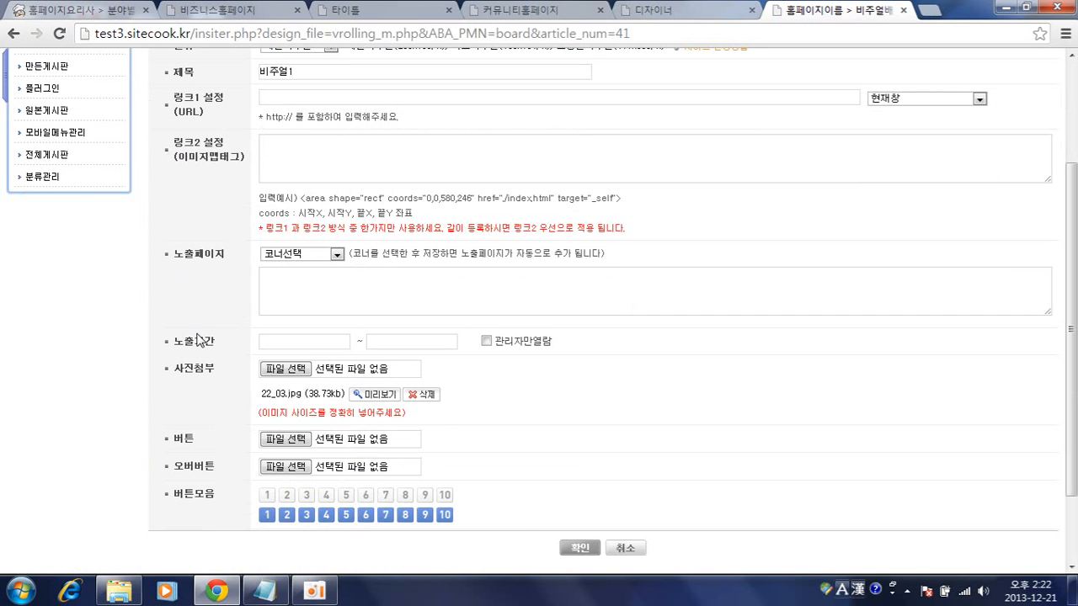
{"action": "left_click", "coordinate": [285, 369]}
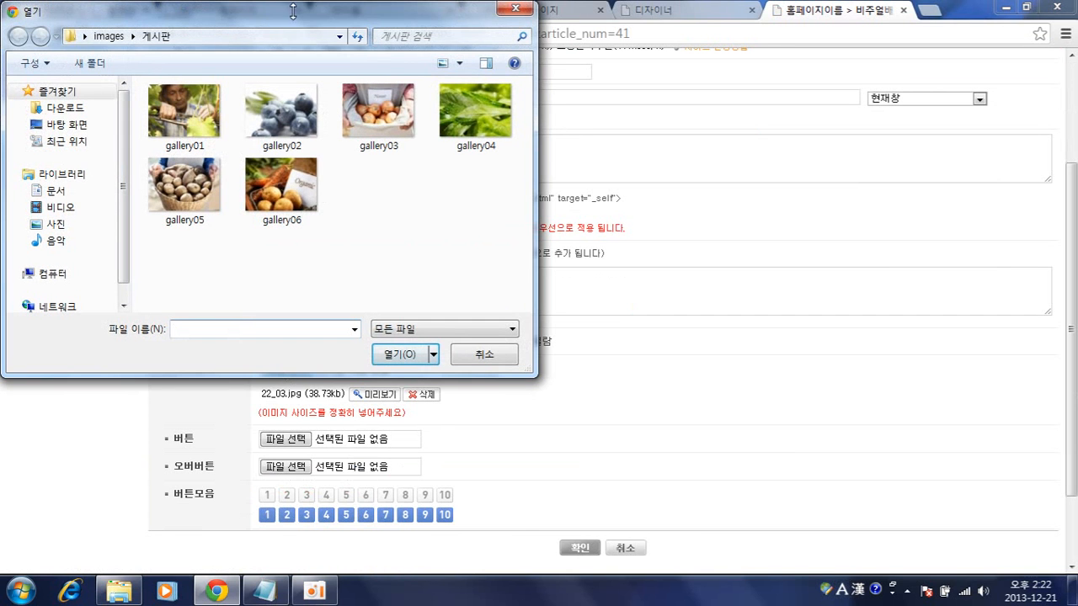
{"action": "left_click", "coordinate": [109, 36]}
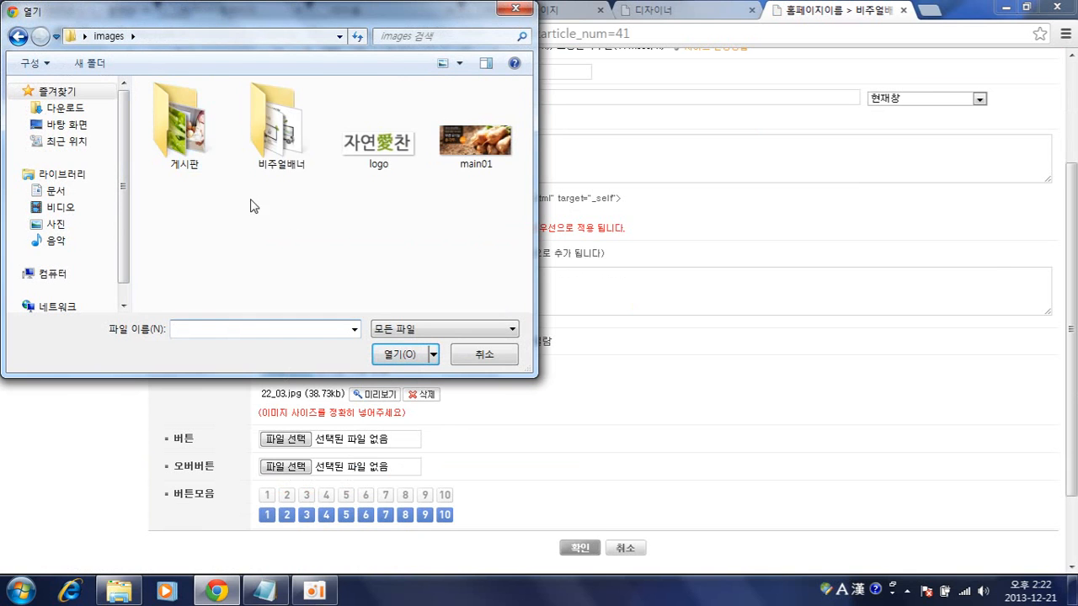
{"action": "double_click", "coordinate": [268, 153]}
{"action": "left_click", "coordinate": [186, 151]}
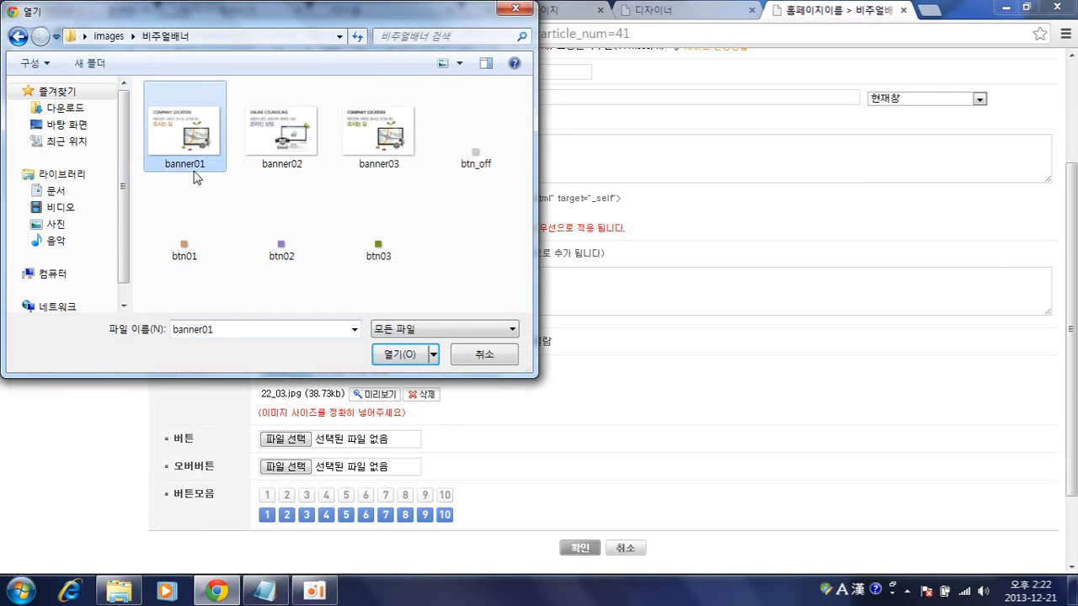
{"action": "double_click", "coordinate": [196, 164]}
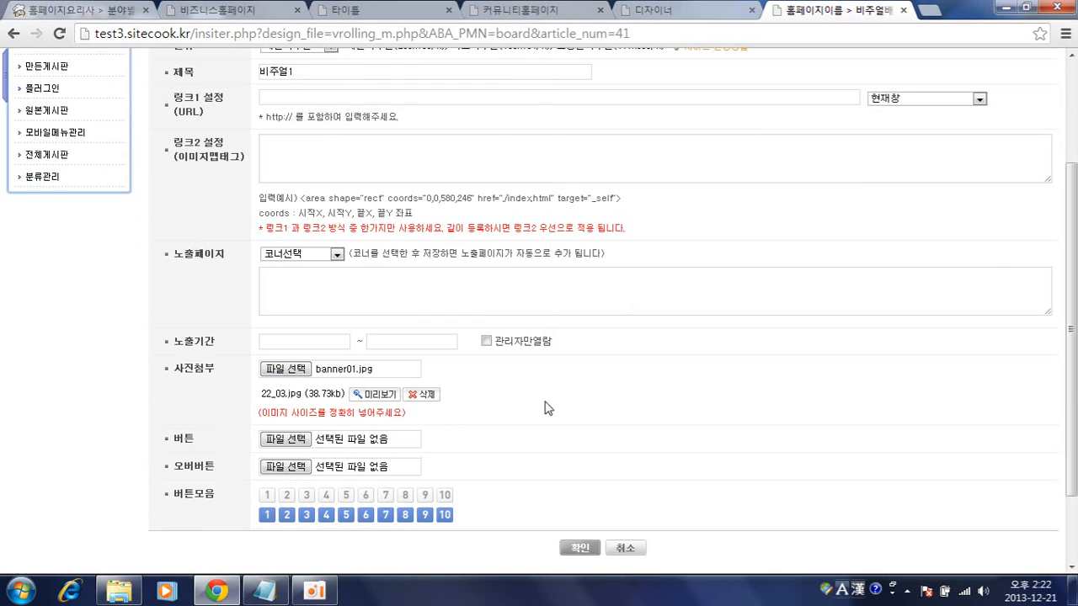
Step: Check the banner's small buttons on the demo5 site and attach btn_off.gif as the 버튼 image of 비주얼1
{"action": "scroll", "coordinate": [193, 452], "scroll_direction": "down", "scroll_amount": 3}
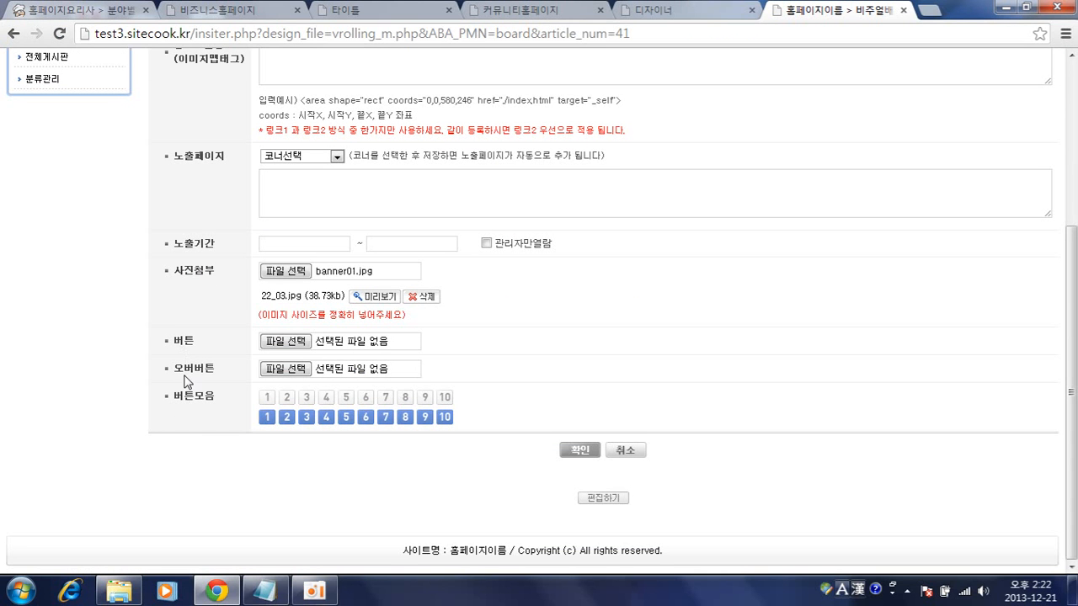
{"action": "left_click", "coordinate": [352, 11]}
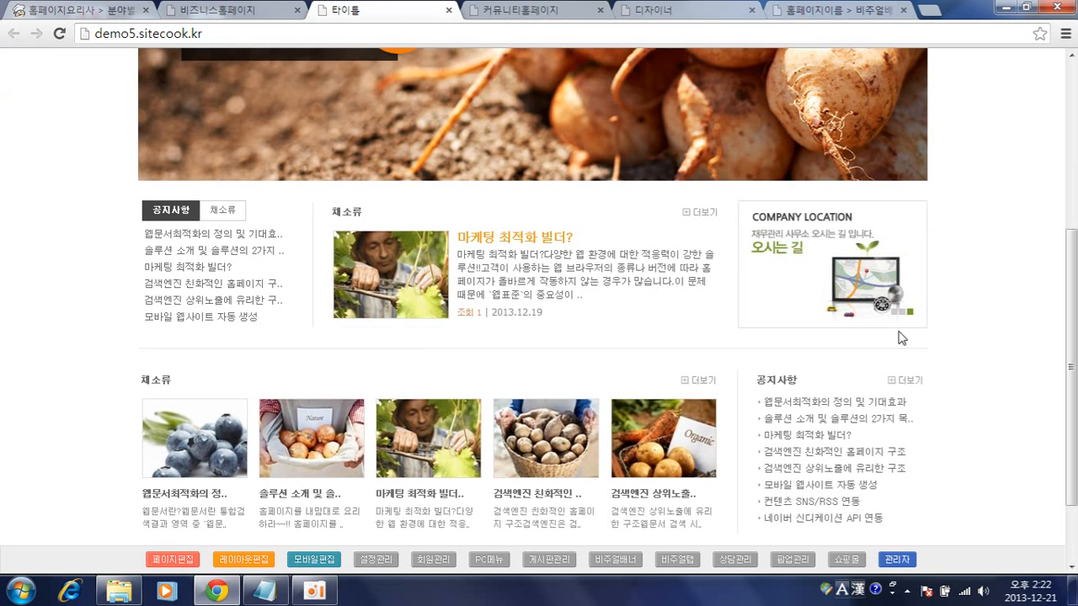
{"action": "mouse_move", "coordinate": [903, 315]}
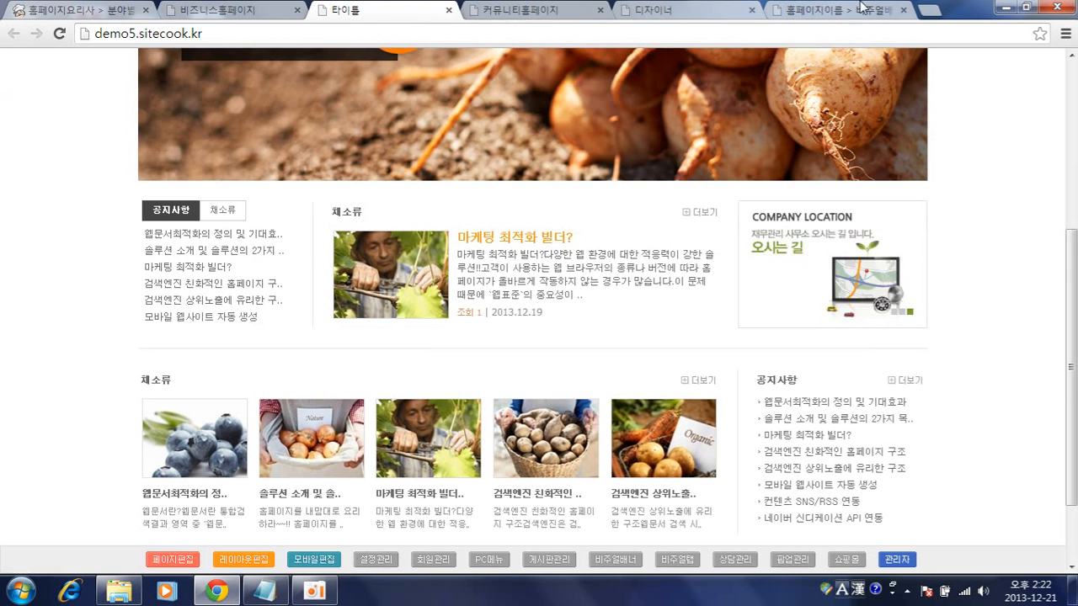
{"action": "left_click", "coordinate": [808, 9]}
{"action": "left_click", "coordinate": [277, 341]}
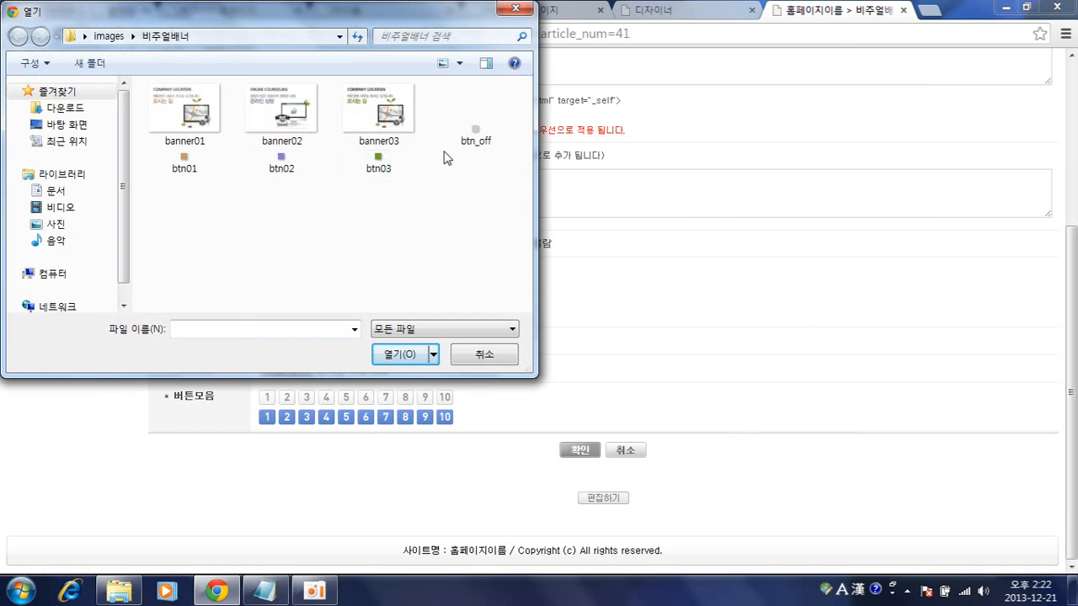
{"action": "left_click", "coordinate": [485, 131]}
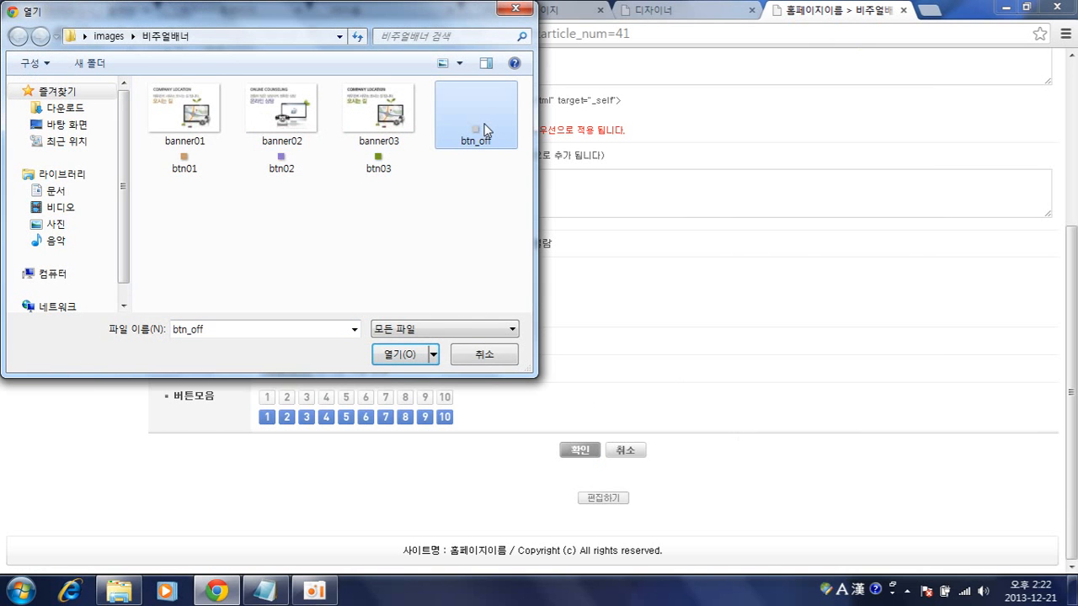
{"action": "double_click", "coordinate": [484, 130]}
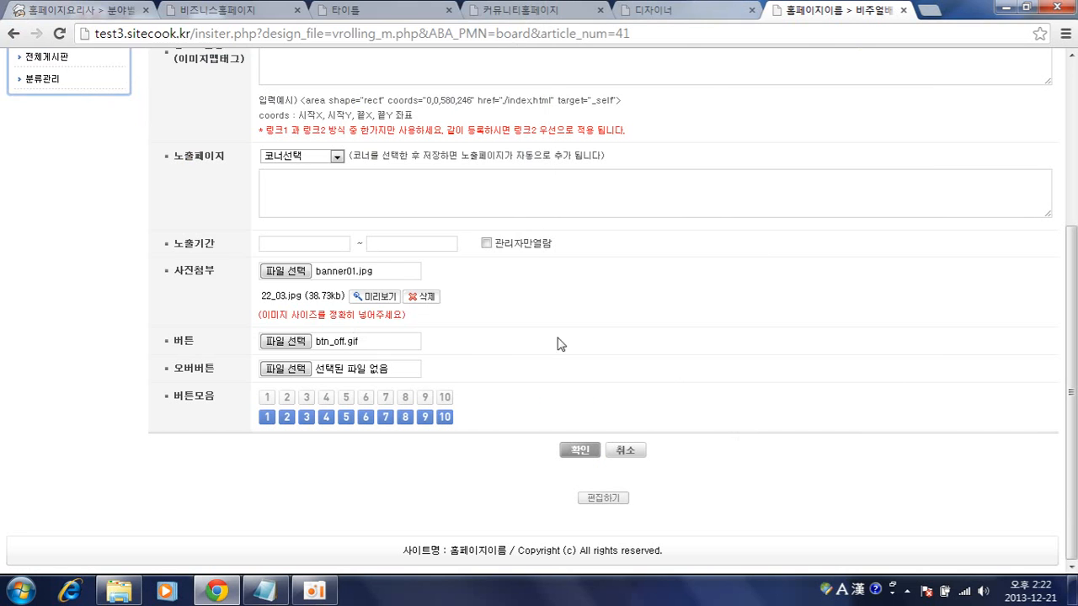
Step: Attach btn01 as the 오버버튼 image of 비주얼1 and save the banner
{"action": "left_click", "coordinate": [286, 368]}
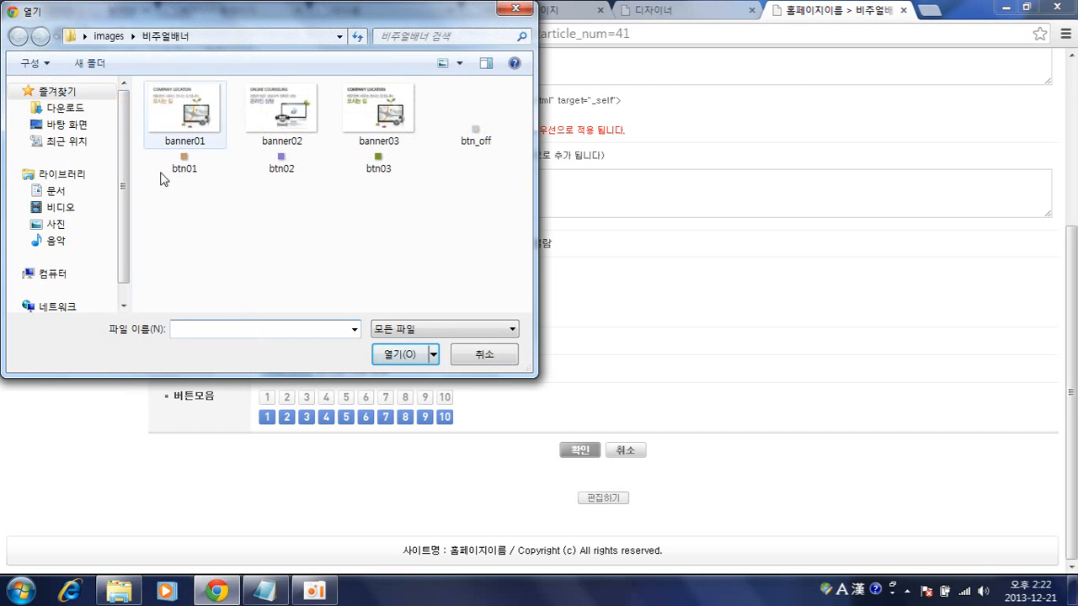
{"action": "left_click", "coordinate": [191, 172]}
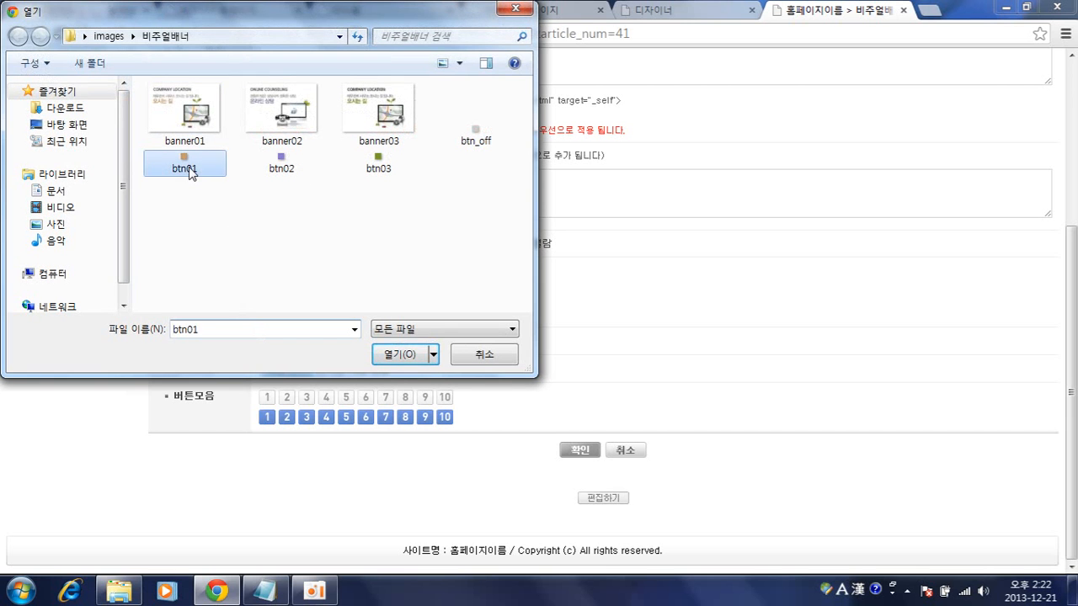
{"action": "double_click", "coordinate": [191, 173]}
{"action": "left_click", "coordinate": [576, 450]}
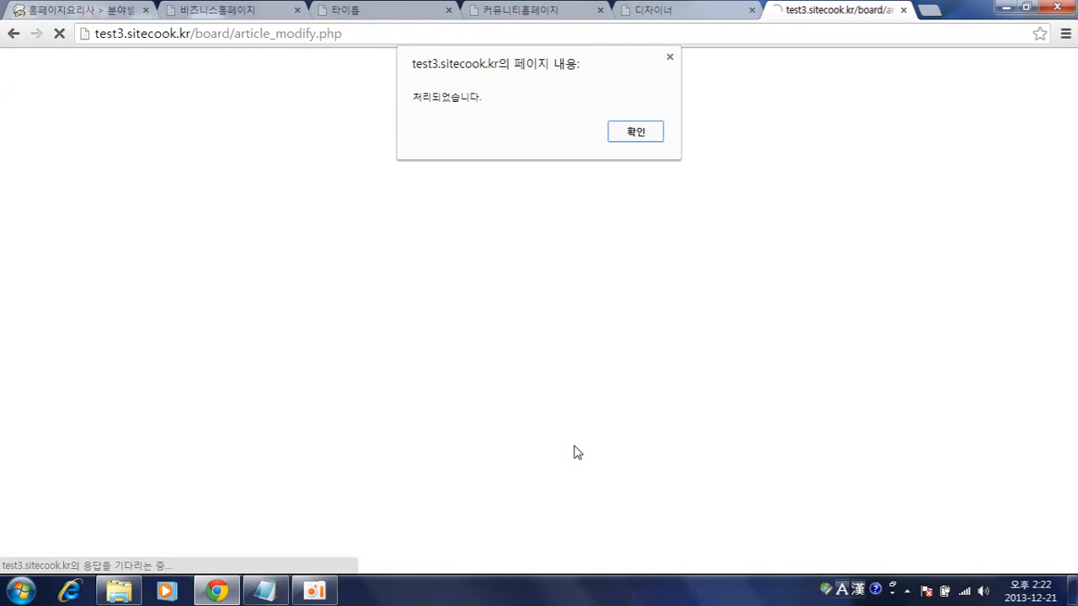
{"action": "left_click", "coordinate": [649, 137]}
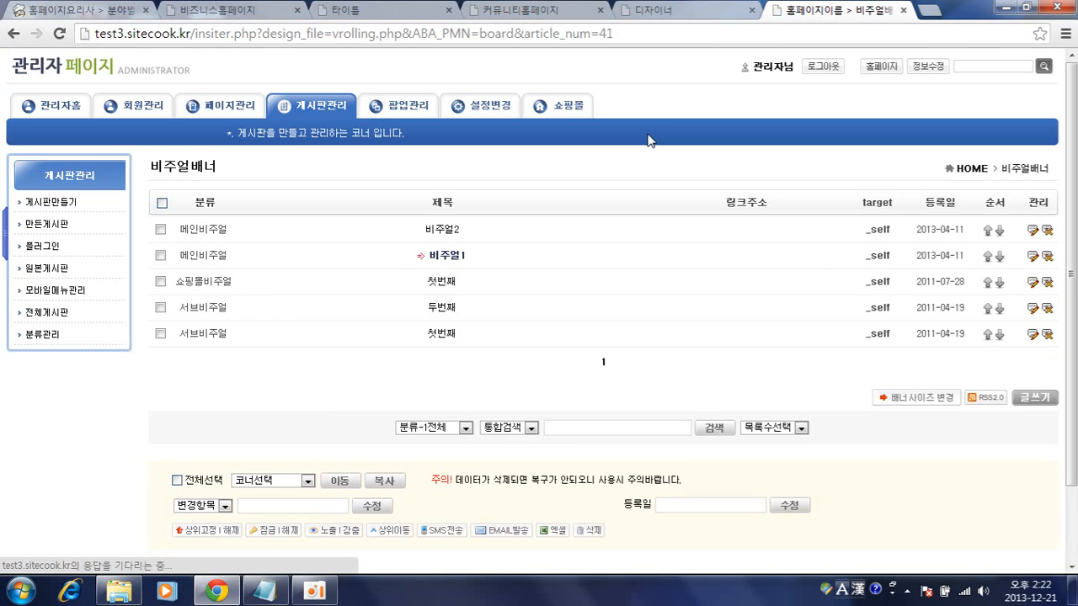
Step: Open the 비주얼2 banner for editing and attach banner02.jpg as its 사진첨부 image
{"action": "left_click", "coordinate": [1032, 230]}
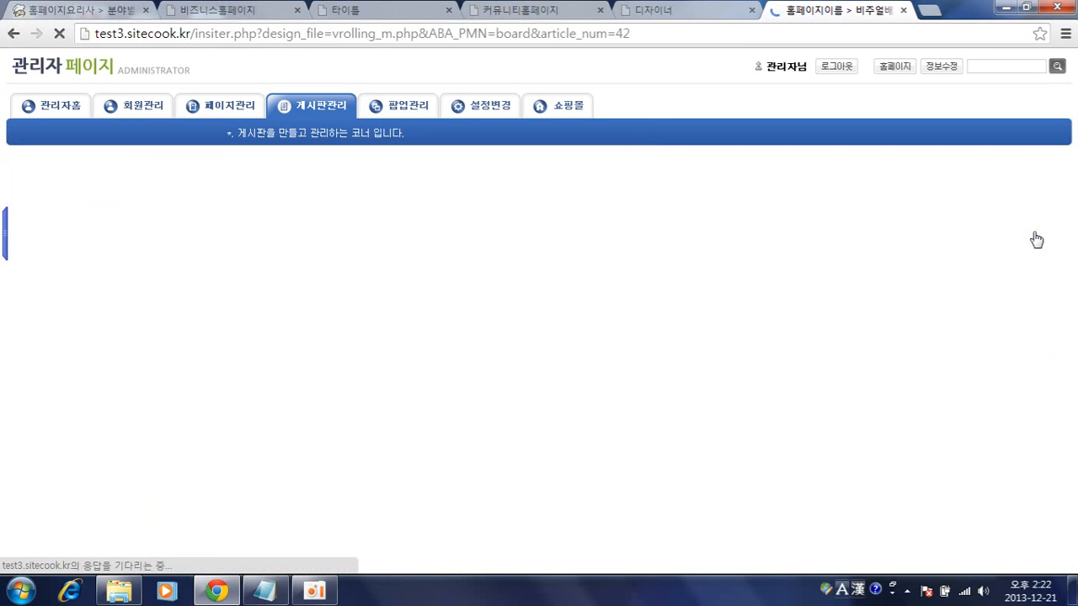
{"action": "scroll", "coordinate": [417, 263], "scroll_direction": "down", "scroll_amount": 3}
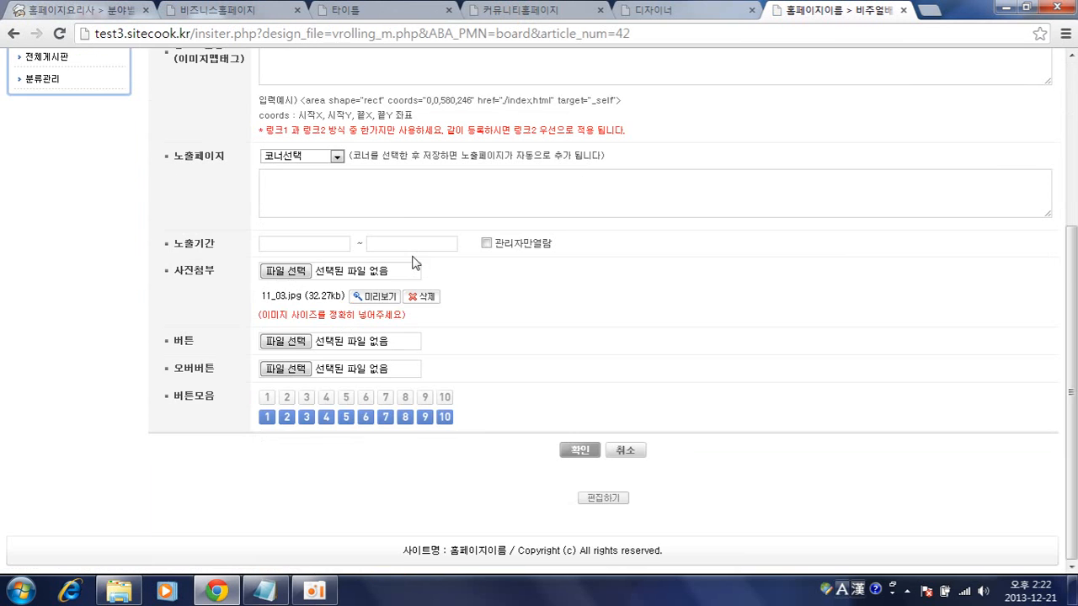
{"action": "left_click", "coordinate": [285, 271]}
{"action": "double_click", "coordinate": [282, 122]}
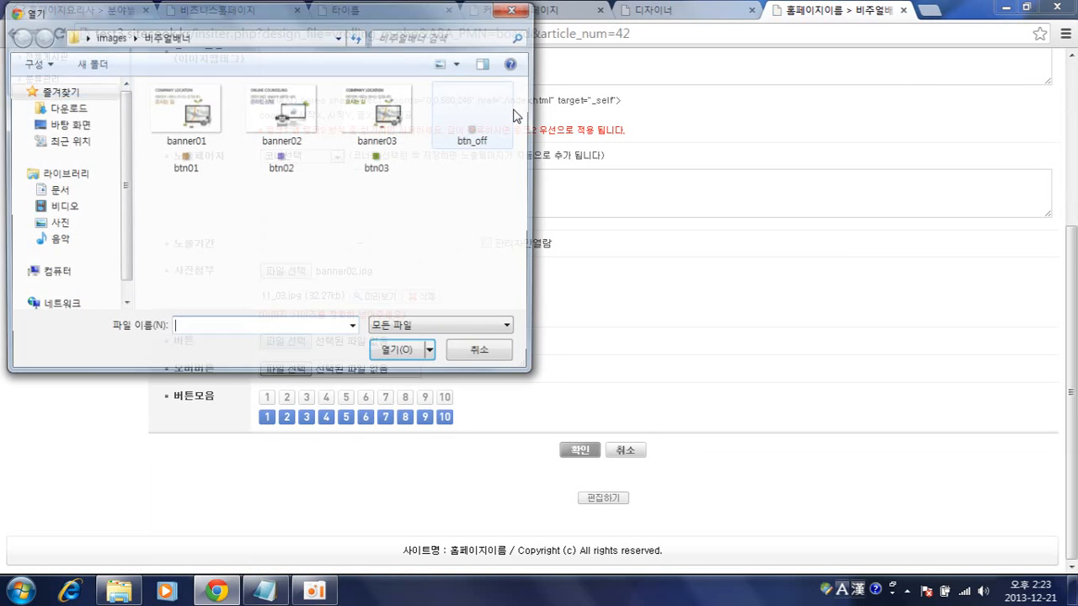
Step: Attach btn_off.gif as 버튼 and btn02.gif as 오버버튼 for 비주얼2, and save the banner
{"action": "double_click", "coordinate": [469, 118]}
{"action": "left_click", "coordinate": [297, 372]}
{"action": "left_click", "coordinate": [278, 173]}
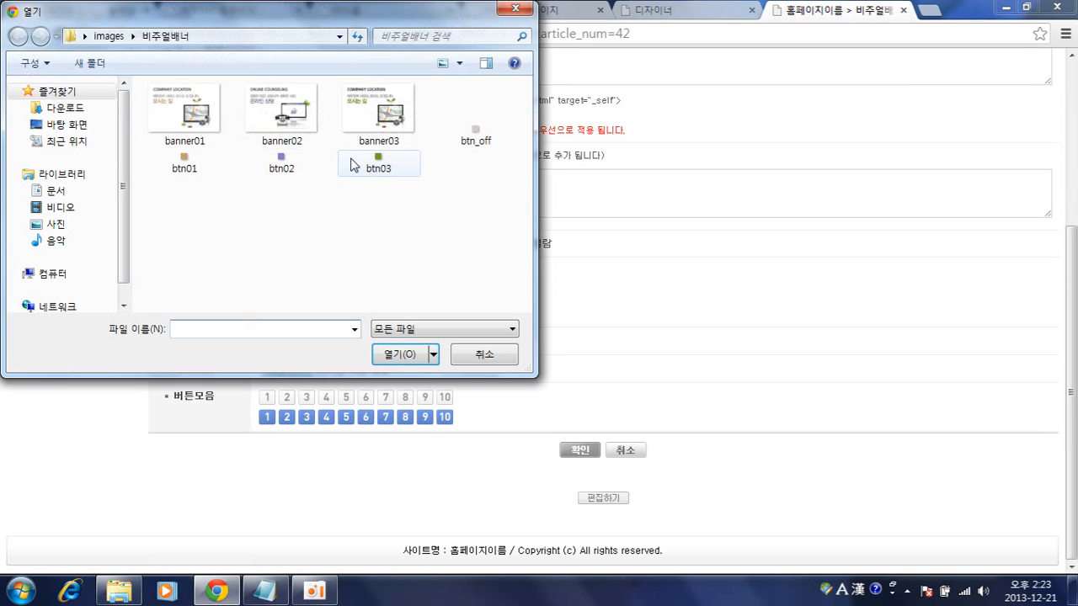
{"action": "double_click", "coordinate": [279, 174]}
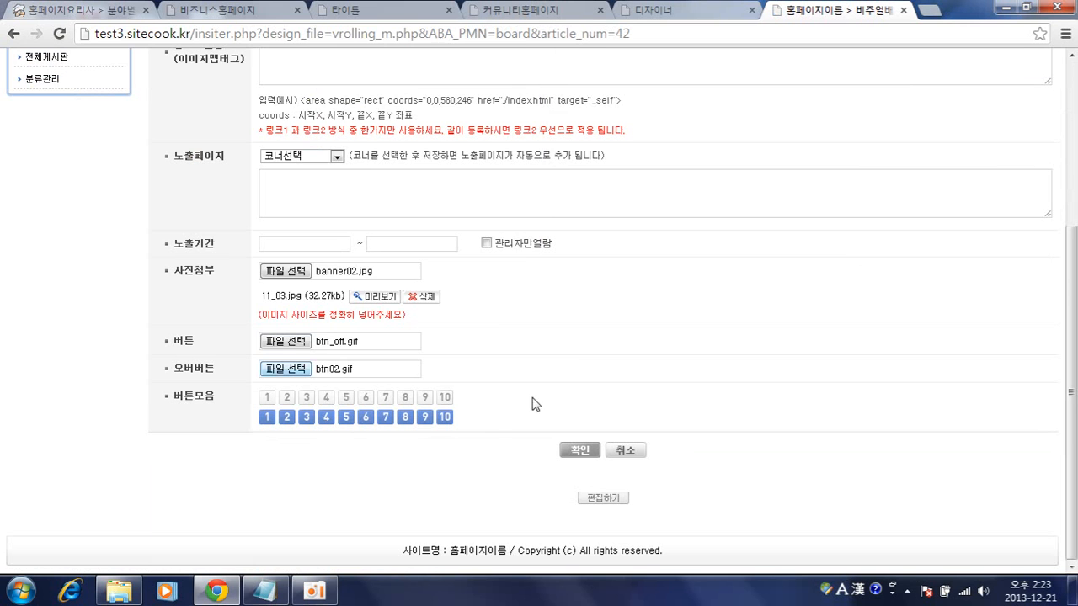
{"action": "left_click", "coordinate": [579, 451]}
{"action": "left_click", "coordinate": [638, 134]}
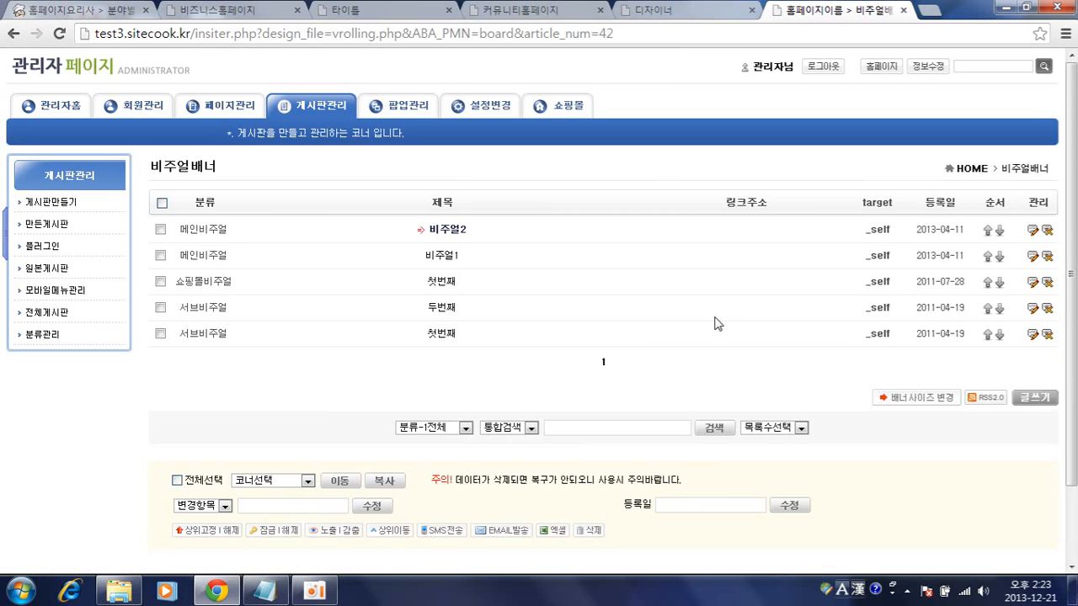
Step: Start a new 비주얼배너 post in the 메인비주얼 category with the title 세번째
{"action": "left_click", "coordinate": [1031, 408]}
{"action": "scroll", "coordinate": [300, 359], "scroll_direction": "down", "scroll_amount": 2}
{"action": "scroll", "coordinate": [301, 360], "scroll_direction": "up", "scroll_amount": 2}
{"action": "left_click", "coordinate": [284, 229]}
{"action": "type", "text": "세번째"}
{"action": "key", "text": "BackSpace"}
{"action": "key", "text": "BackSpace"}
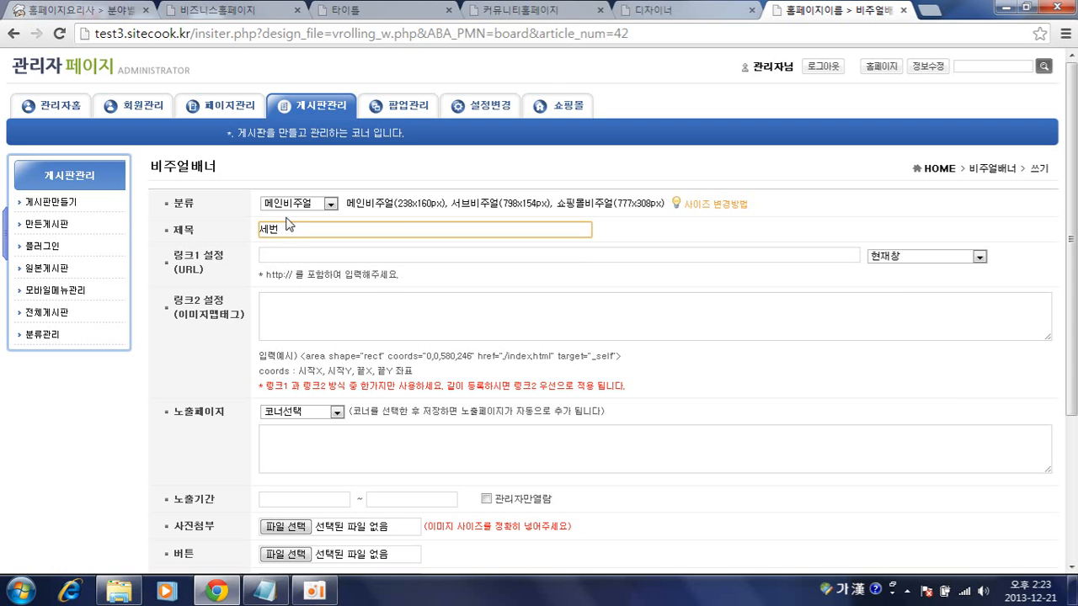
{"action": "type", "text": "째"}
{"action": "left_click", "coordinate": [228, 327]}
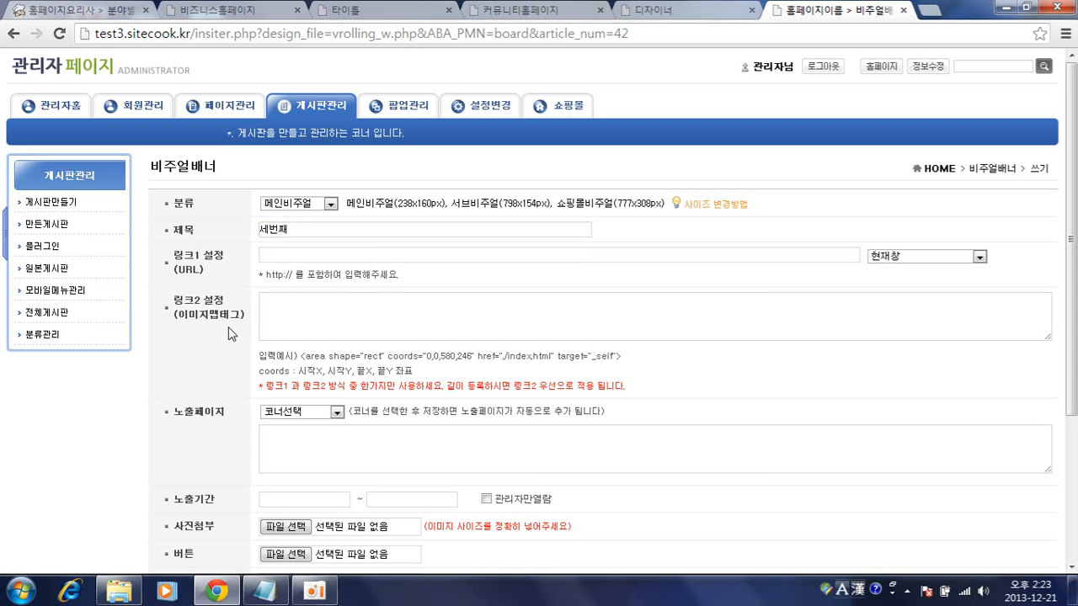
Step: Attach banner03.jpg as the 사진첨부 image of the new banner
{"action": "scroll", "coordinate": [228, 327], "scroll_direction": "down", "scroll_amount": 3}
{"action": "left_click", "coordinate": [289, 313]}
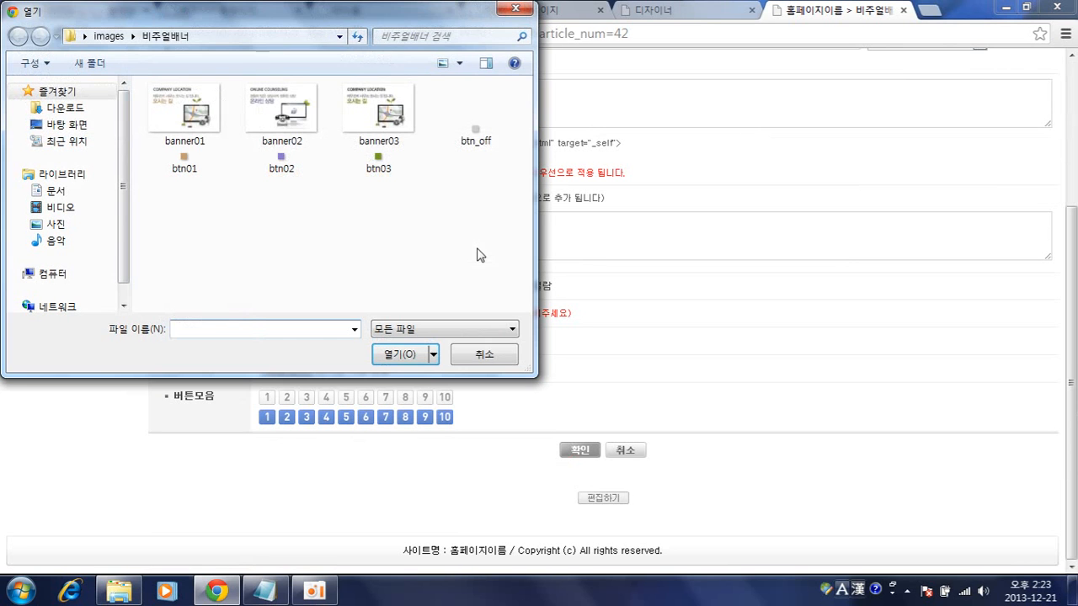
{"action": "double_click", "coordinate": [376, 107]}
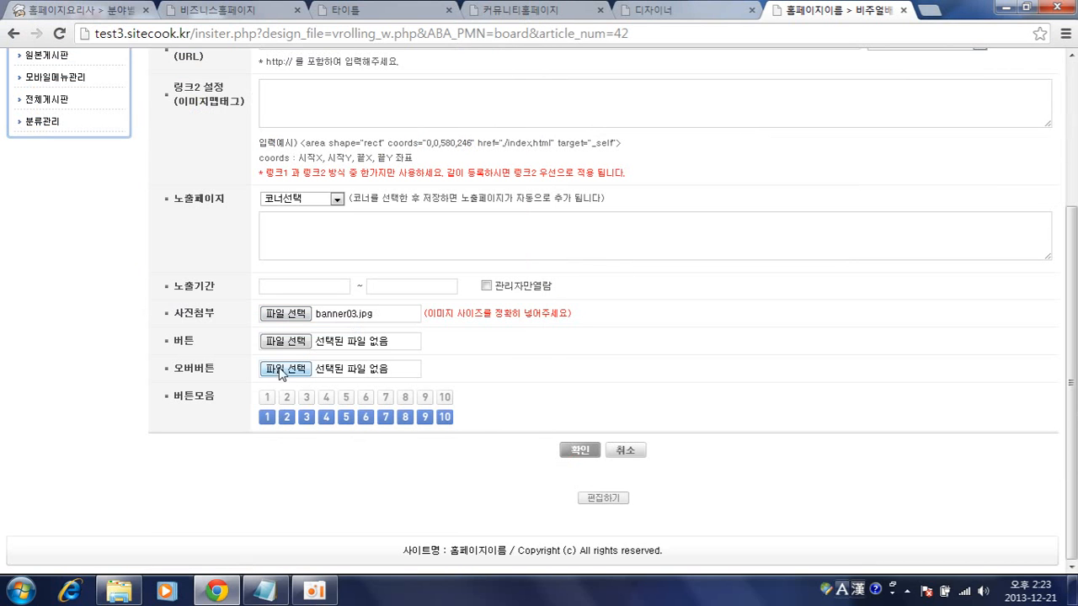
Step: Attach btn_off.gif as 버튼 and btn03.gif as 오버버튼 for the new banner, and save it
{"action": "left_click", "coordinate": [278, 377]}
{"action": "left_click", "coordinate": [502, 149]}
{"action": "double_click", "coordinate": [502, 149]}
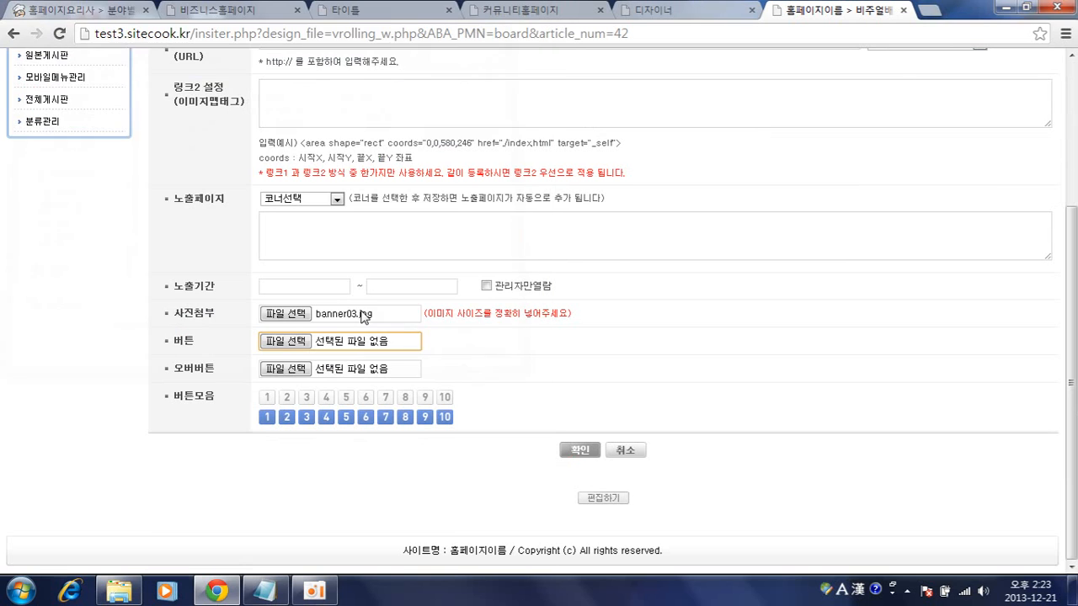
{"action": "left_click", "coordinate": [287, 369]}
{"action": "left_click", "coordinate": [389, 171]}
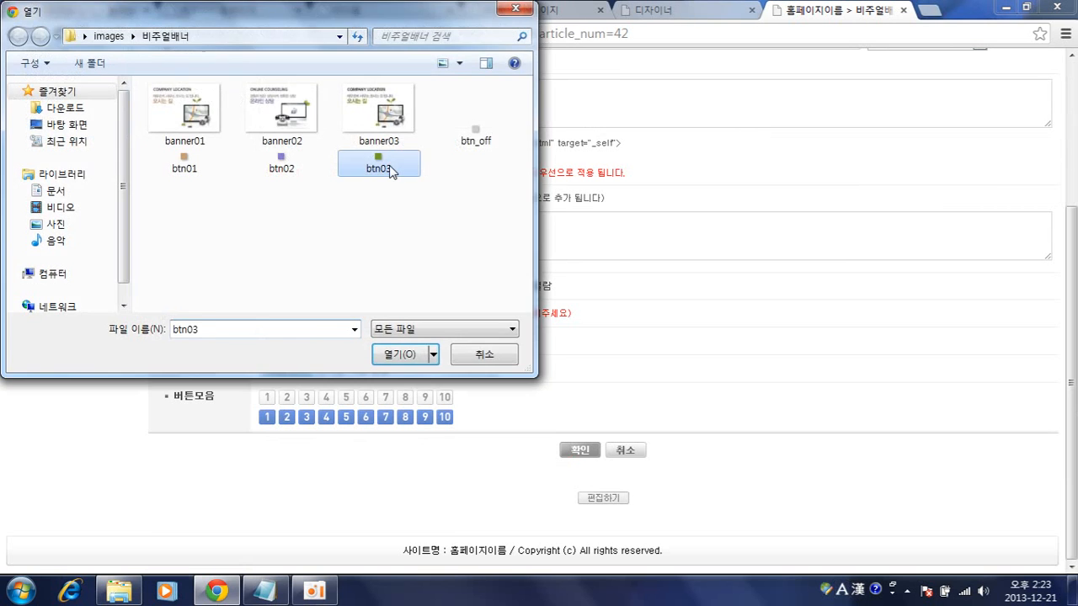
{"action": "double_click", "coordinate": [390, 171]}
{"action": "left_click", "coordinate": [582, 458]}
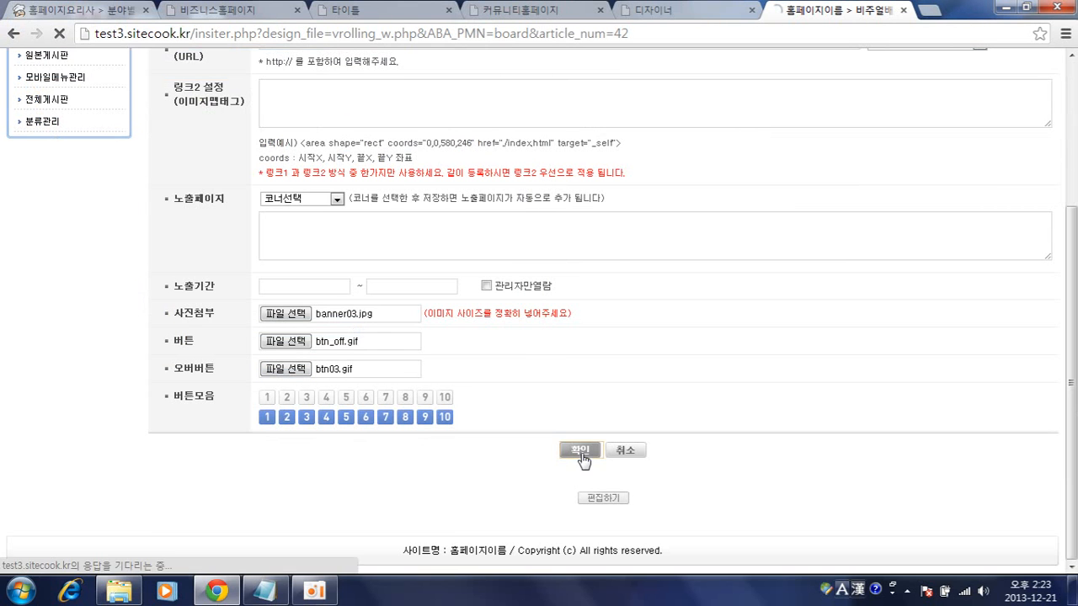
{"action": "left_click", "coordinate": [634, 134]}
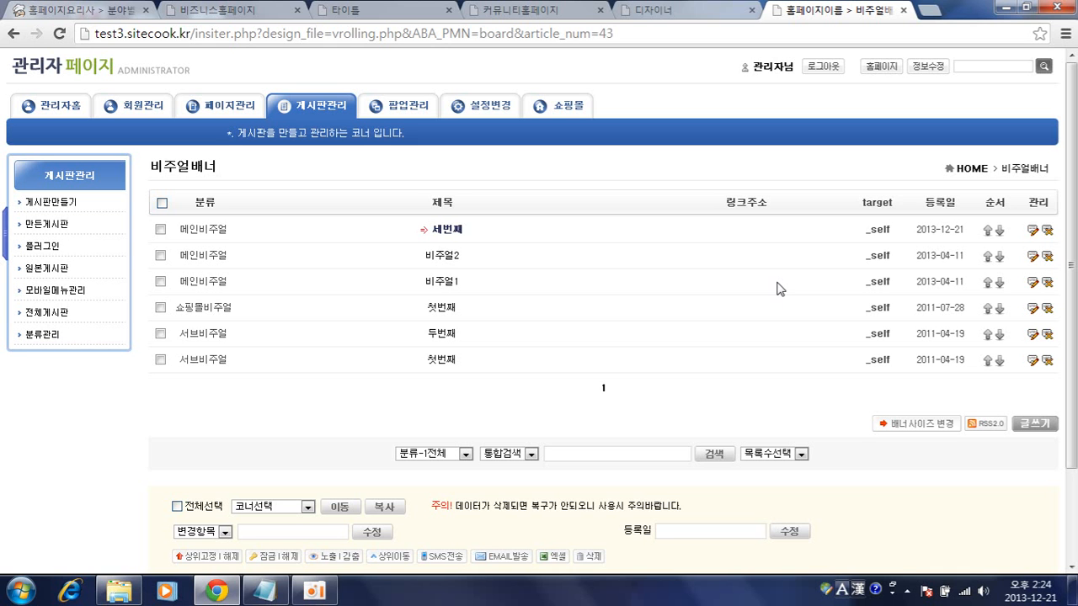
Step: Return to the page designer and open the 기본설정수정 settings of the 비주얼배너 block on the home page
{"action": "left_click", "coordinate": [681, 9]}
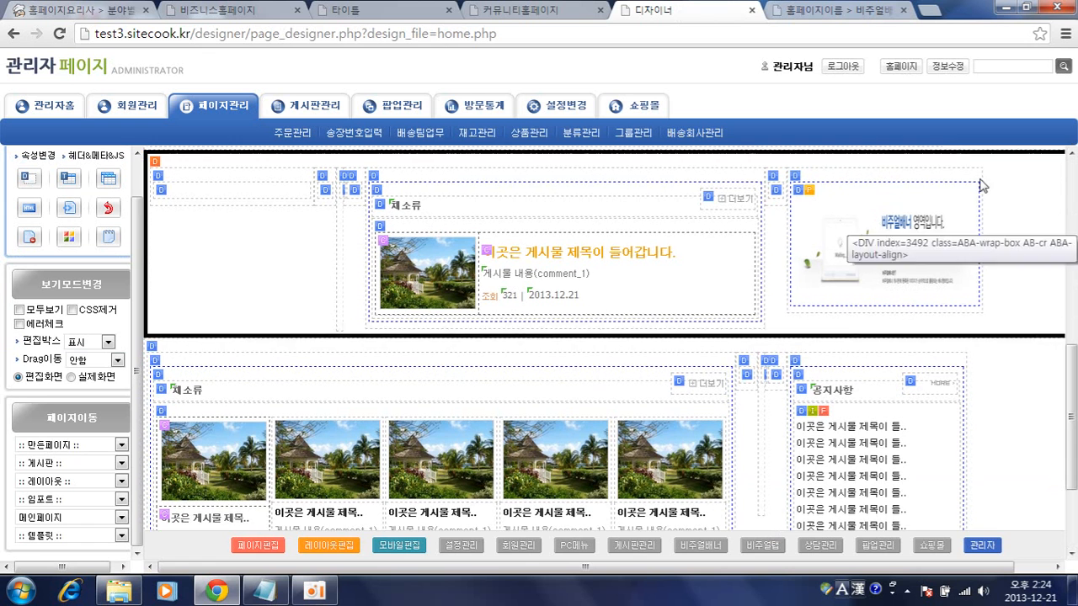
{"action": "left_click", "coordinate": [797, 191]}
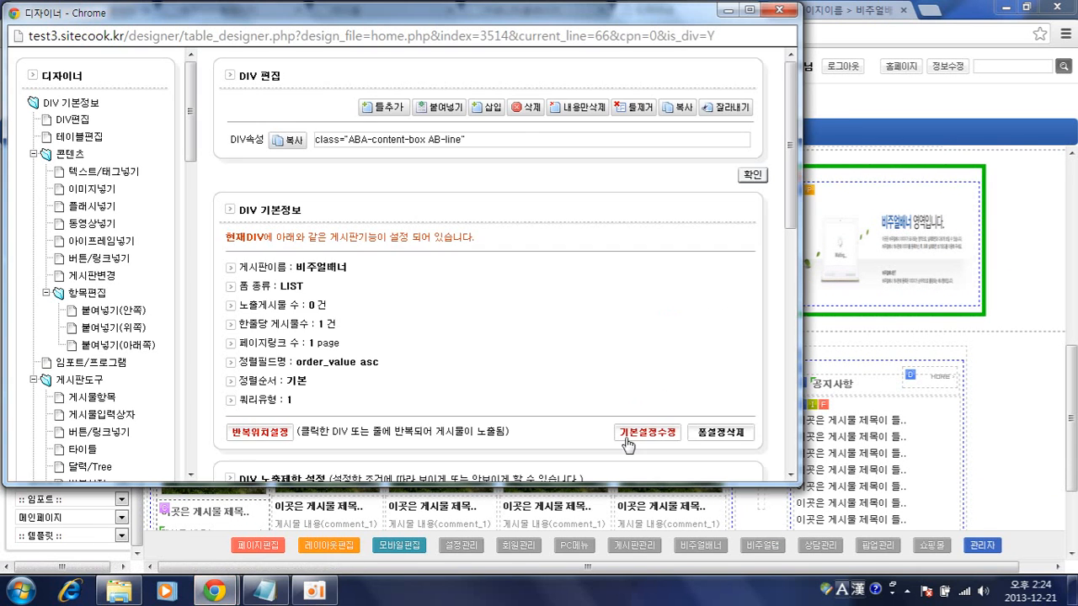
{"action": "left_click", "coordinate": [626, 438]}
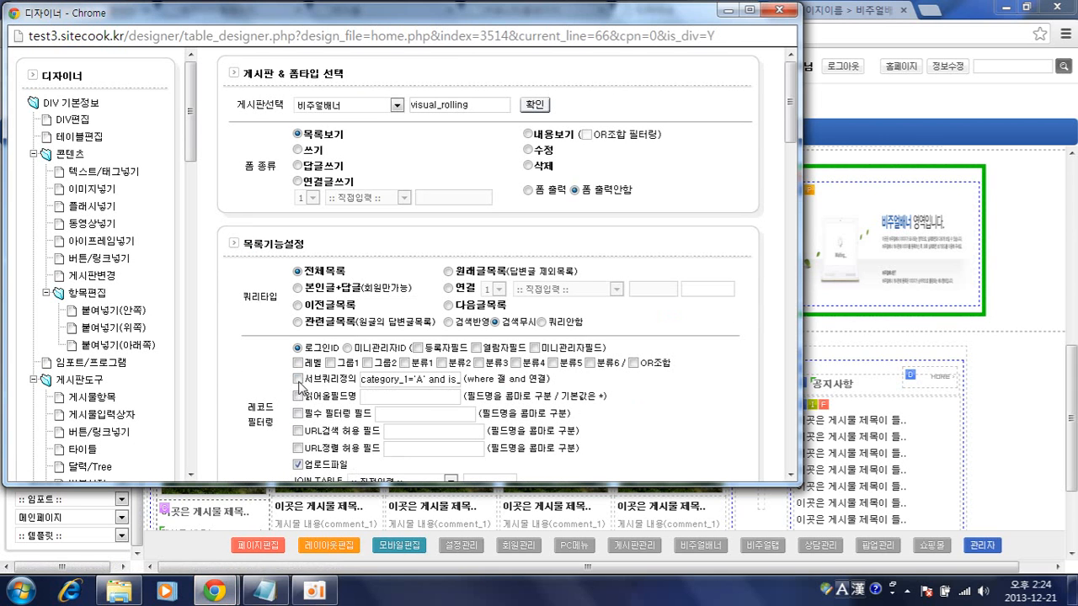
Step: Enable the 서브쿼리정의 filter with category_1='A' for the 비주얼배너 list, and save the form settings
{"action": "double_click", "coordinate": [419, 381]}
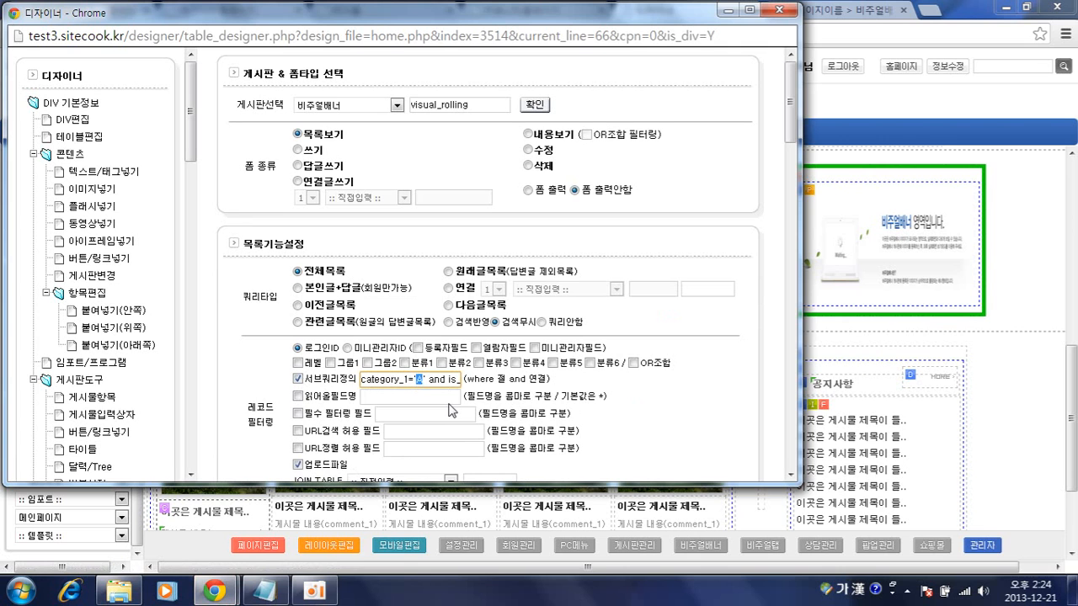
{"action": "type", "text": "ㅍ"}
{"action": "key", "text": "BackSpace"}
{"action": "key", "text": "Hangul"}
{"action": "type", "text": "B"}
{"action": "key", "text": "BackSpace"}
{"action": "type", "text": "A"}
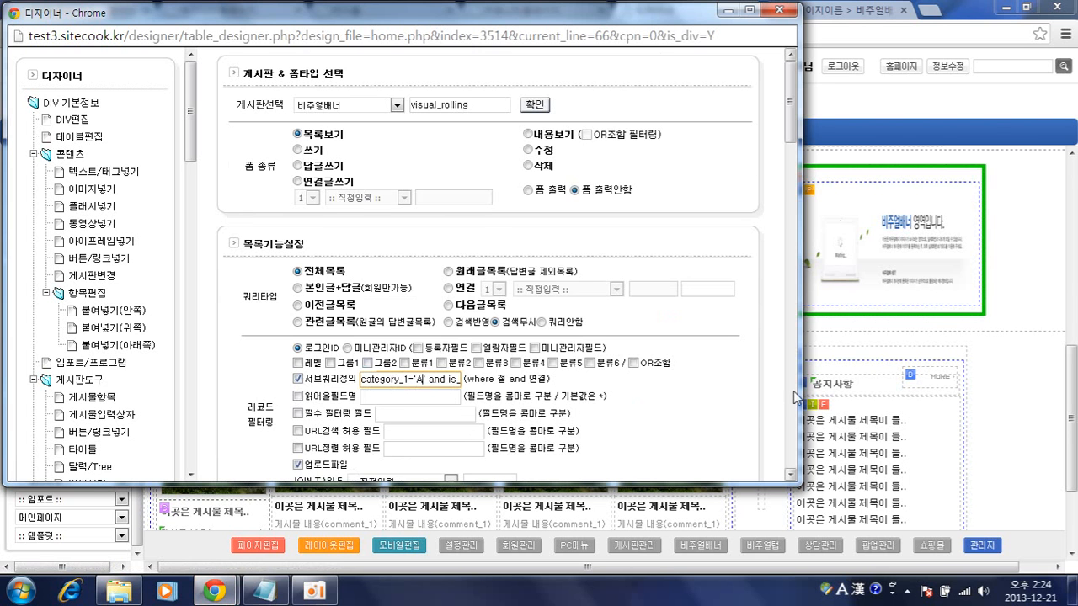
{"action": "scroll", "coordinate": [735, 401], "scroll_direction": "down", "scroll_amount": 10}
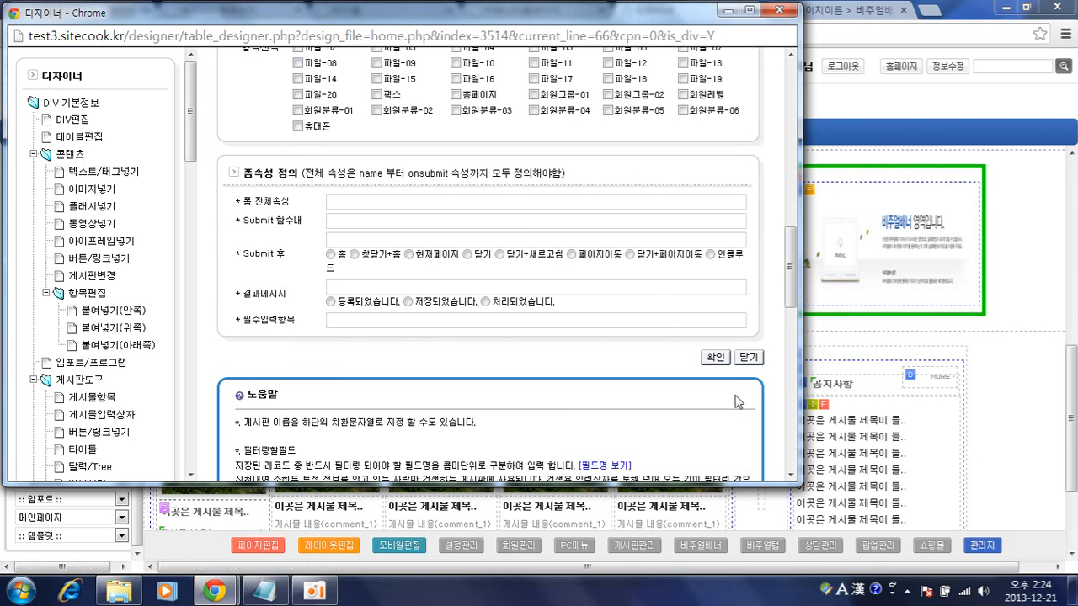
{"action": "left_click", "coordinate": [715, 357]}
Step: Check the rolling banner on the community home page and close the 비주얼배너 management page
{"action": "left_click", "coordinate": [527, 9]}
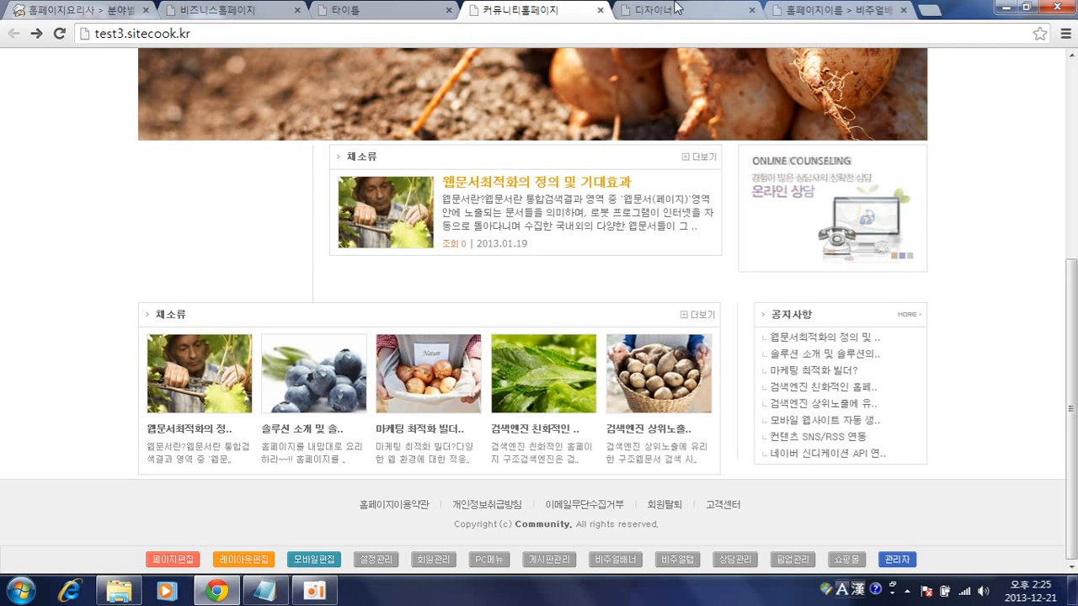
{"action": "left_click", "coordinate": [880, 12]}
{"action": "left_click", "coordinate": [902, 11]}
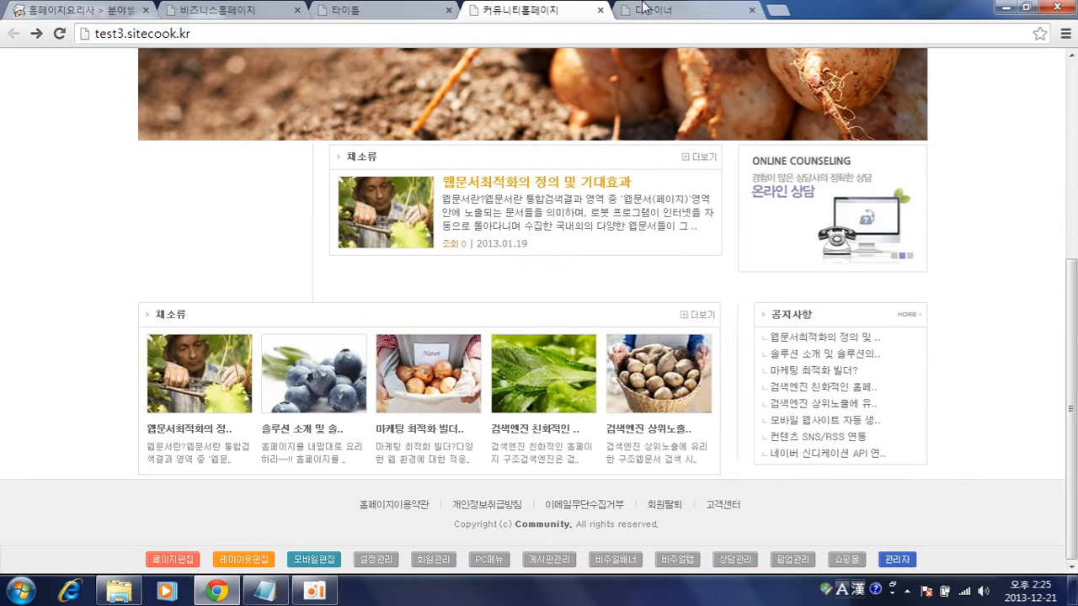
Step: Open the empty content box beside the 채소류 post in the page designer and load the 비주얼탭 templates
{"action": "left_click", "coordinate": [634, 8]}
{"action": "left_click", "coordinate": [164, 192]}
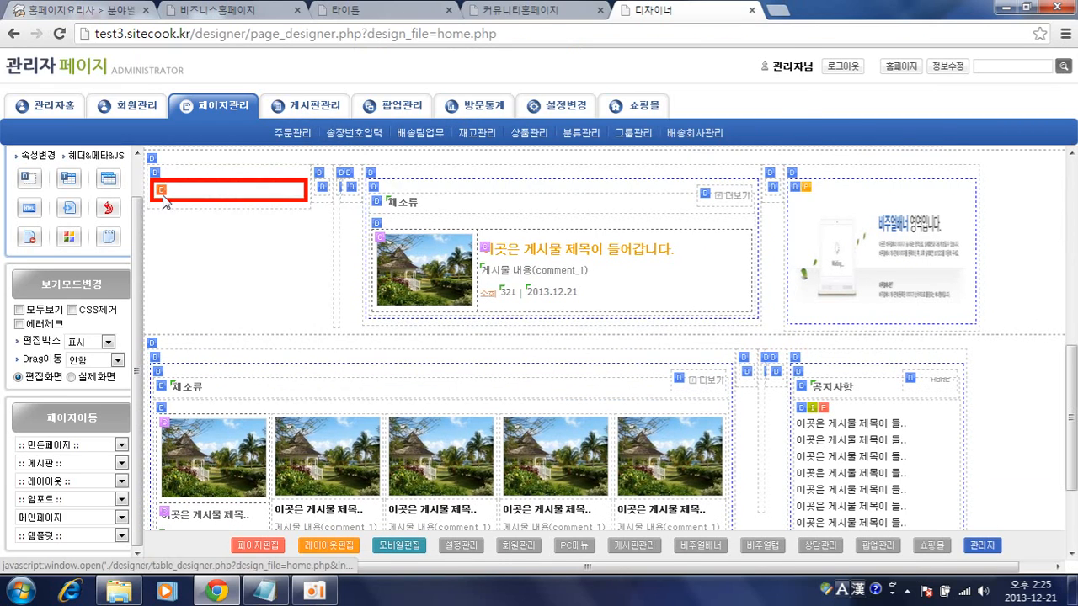
{"action": "scroll", "coordinate": [76, 253], "scroll_direction": "down", "scroll_amount": 10}
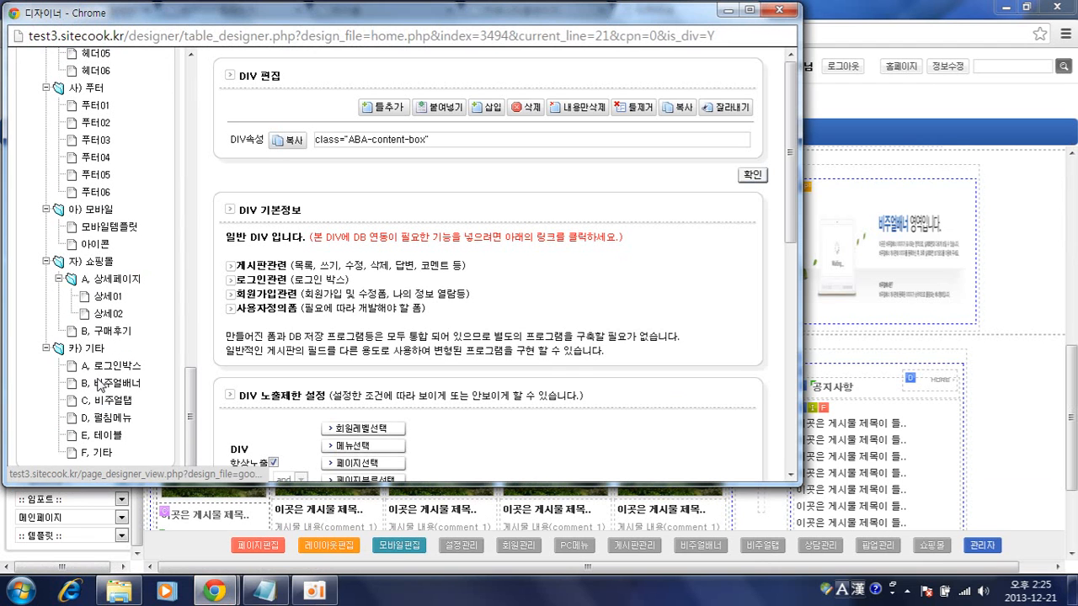
{"action": "left_click", "coordinate": [112, 402]}
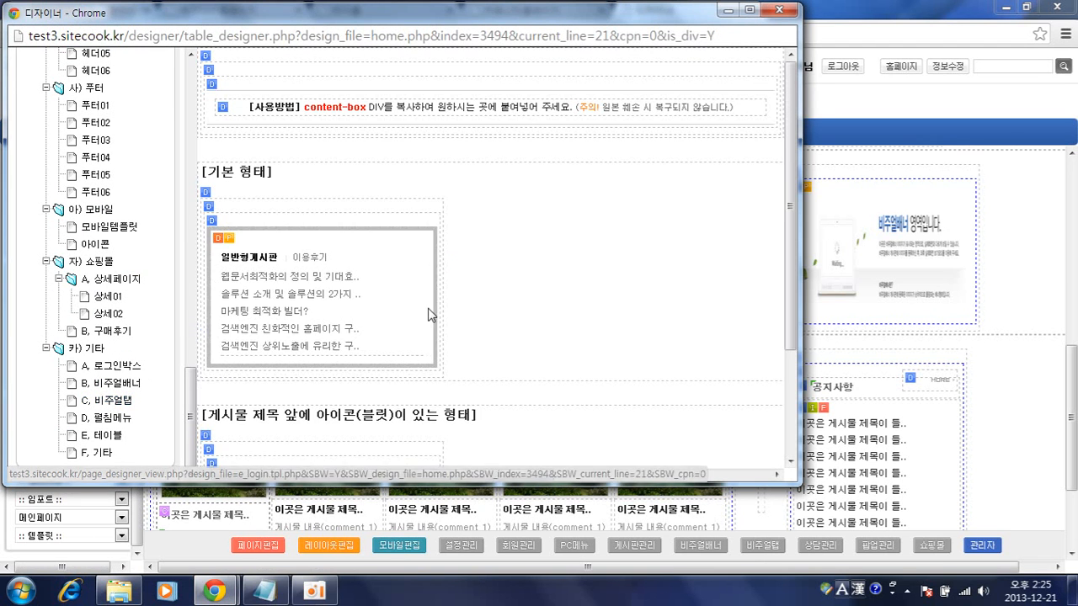
Step: Insert the 비주얼탭 template with icons before the post titles into the empty content box, and go back to the community home page
{"action": "scroll", "coordinate": [493, 314], "scroll_direction": "down", "scroll_amount": 2}
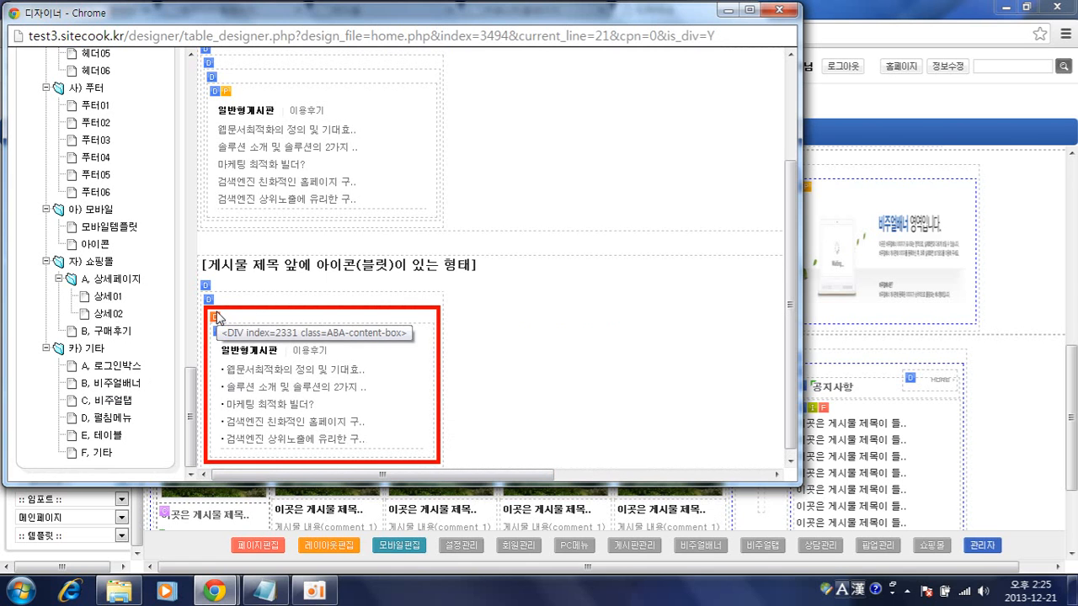
{"action": "scroll", "coordinate": [298, 335], "scroll_direction": "down", "scroll_amount": 1}
{"action": "scroll", "coordinate": [354, 341], "scroll_direction": "up", "scroll_amount": 3}
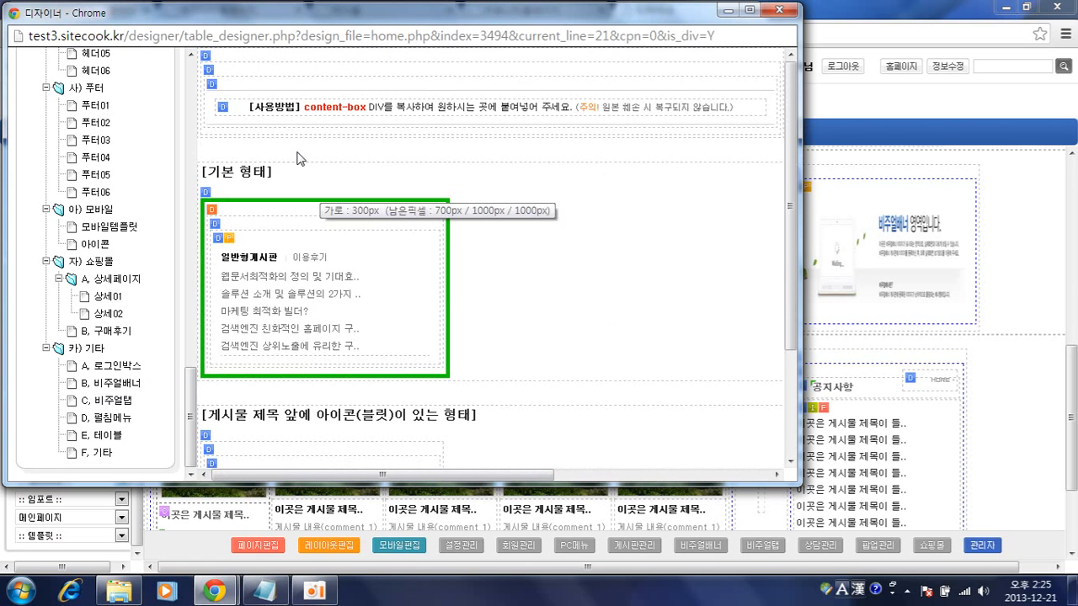
{"action": "scroll", "coordinate": [387, 287], "scroll_direction": "down", "scroll_amount": 3}
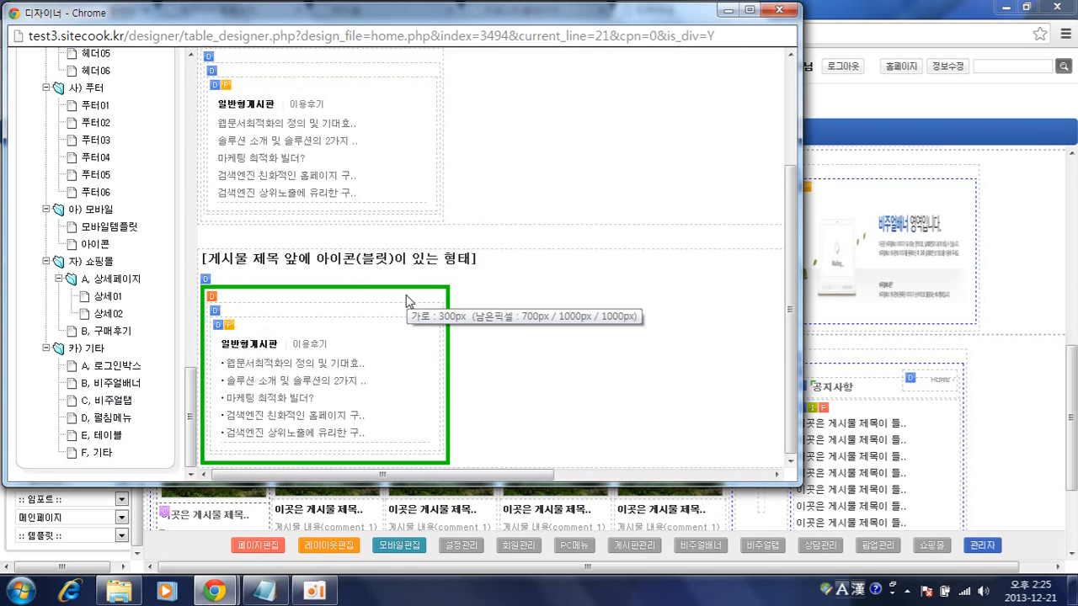
{"action": "left_click", "coordinate": [217, 319]}
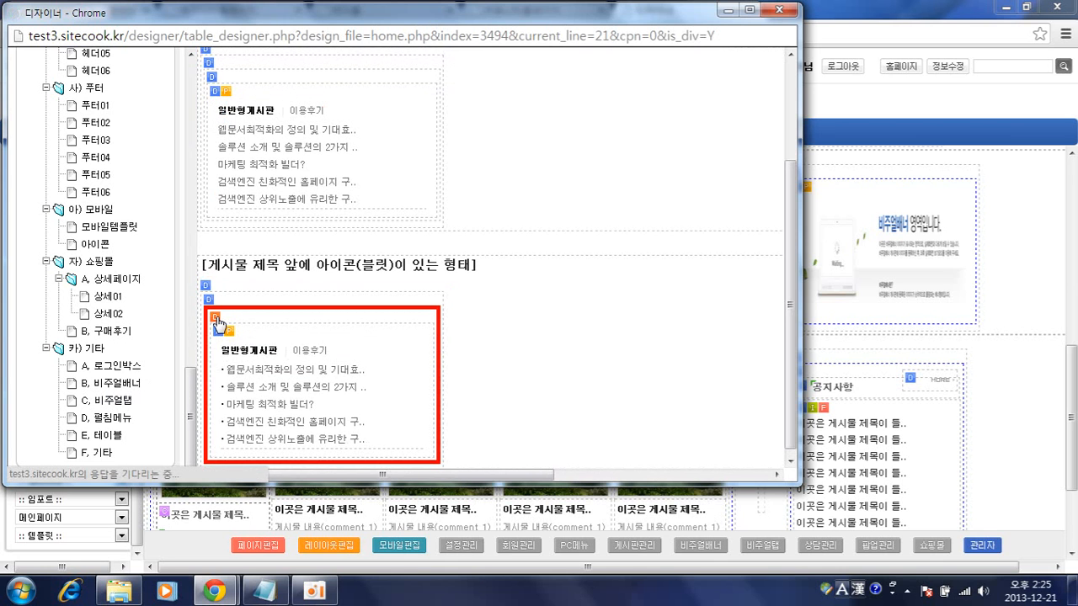
{"action": "left_click", "coordinate": [498, 144]}
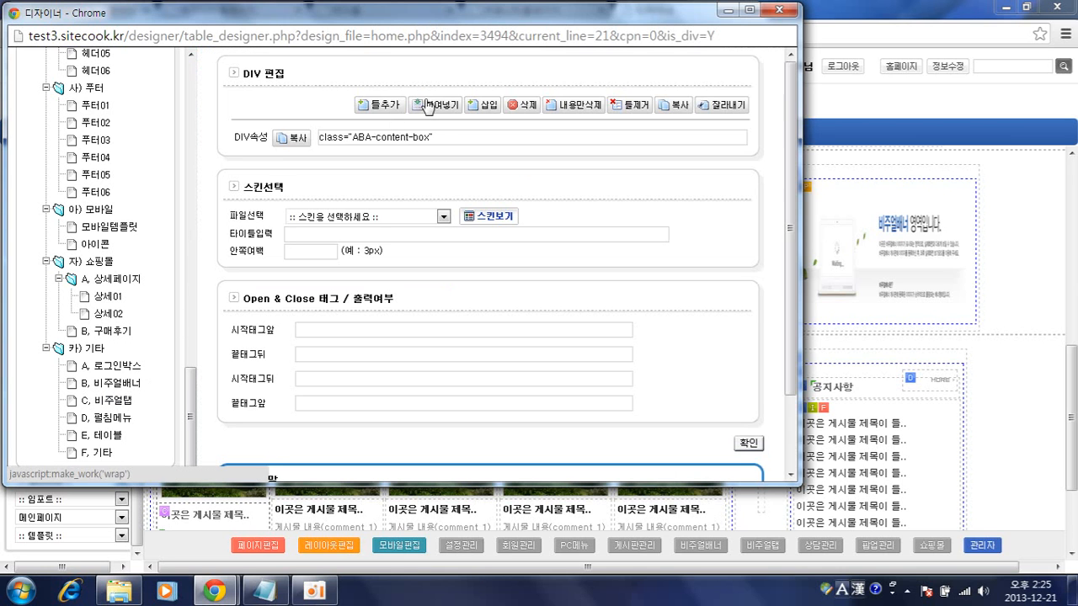
{"action": "left_click", "coordinate": [748, 442]}
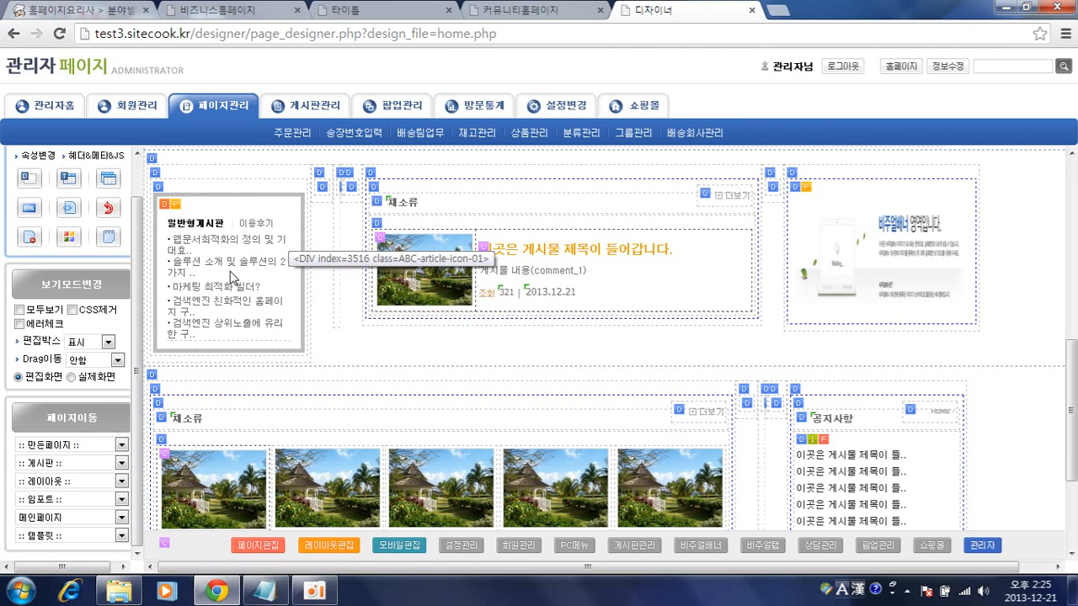
{"action": "left_click", "coordinate": [530, 9]}
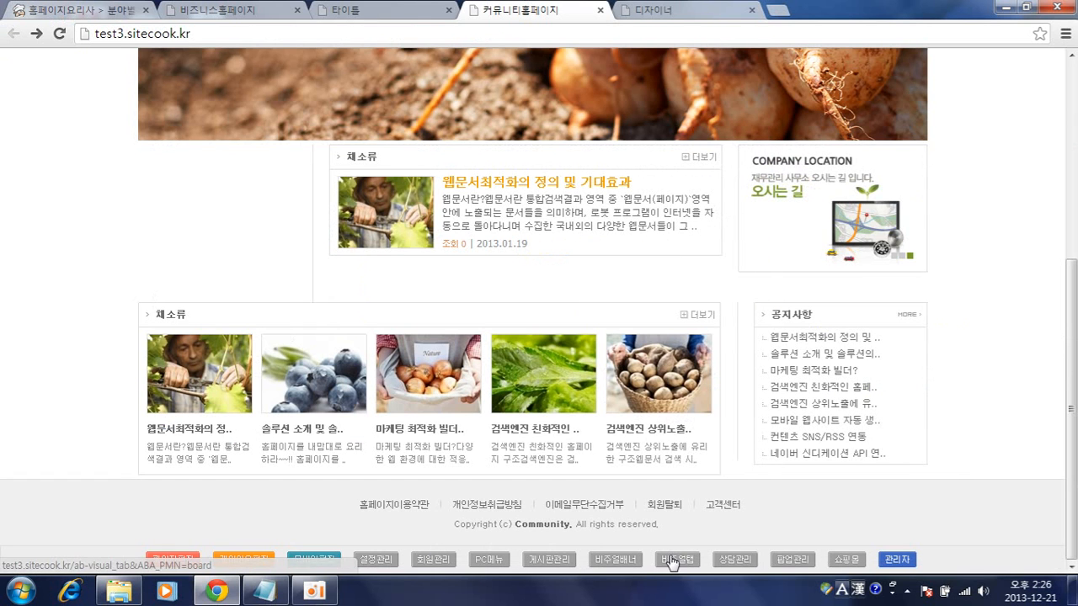
{"action": "scroll", "coordinate": [680, 581], "scroll_direction": "down", "scroll_amount": 1}
{"action": "left_click_drag", "start_coordinate": [672, 562], "coordinate": [680, 579]}
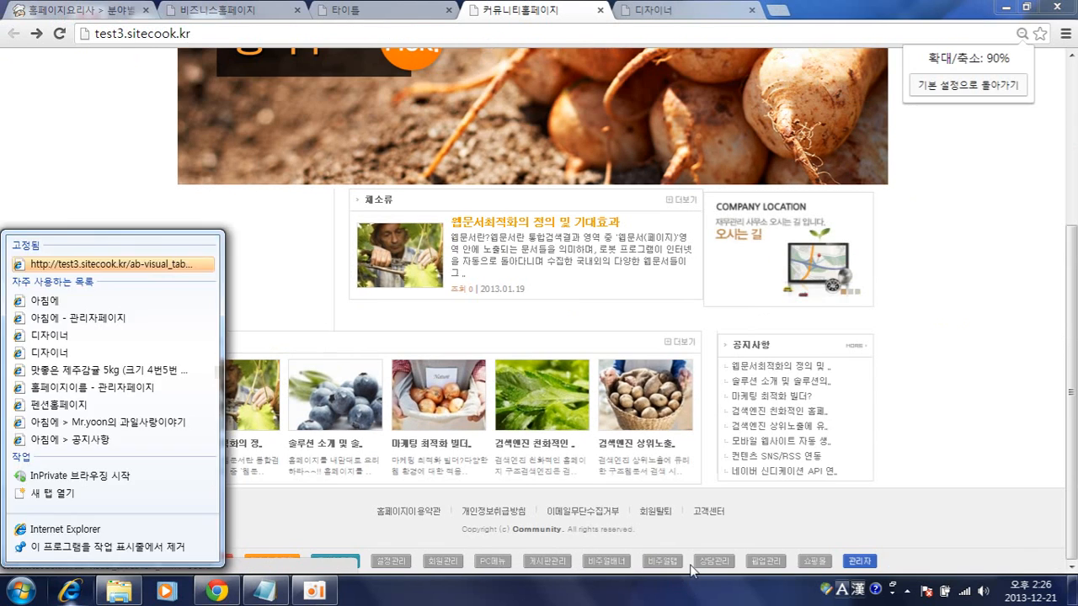
{"action": "left_click", "coordinate": [1013, 464]}
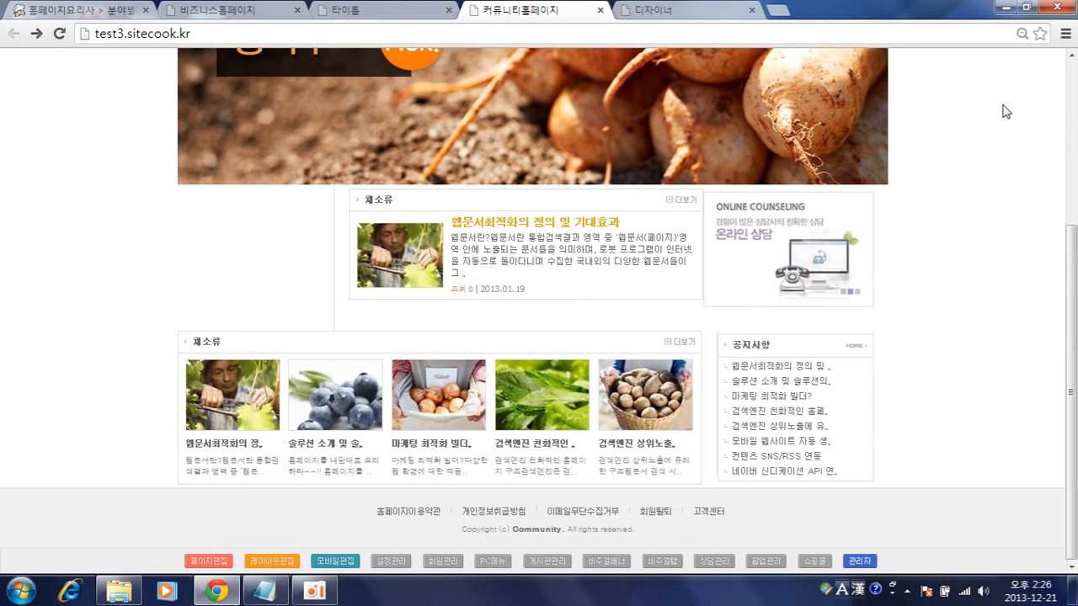
{"action": "left_click", "coordinate": [1022, 33]}
{"action": "left_click", "coordinate": [1002, 87]}
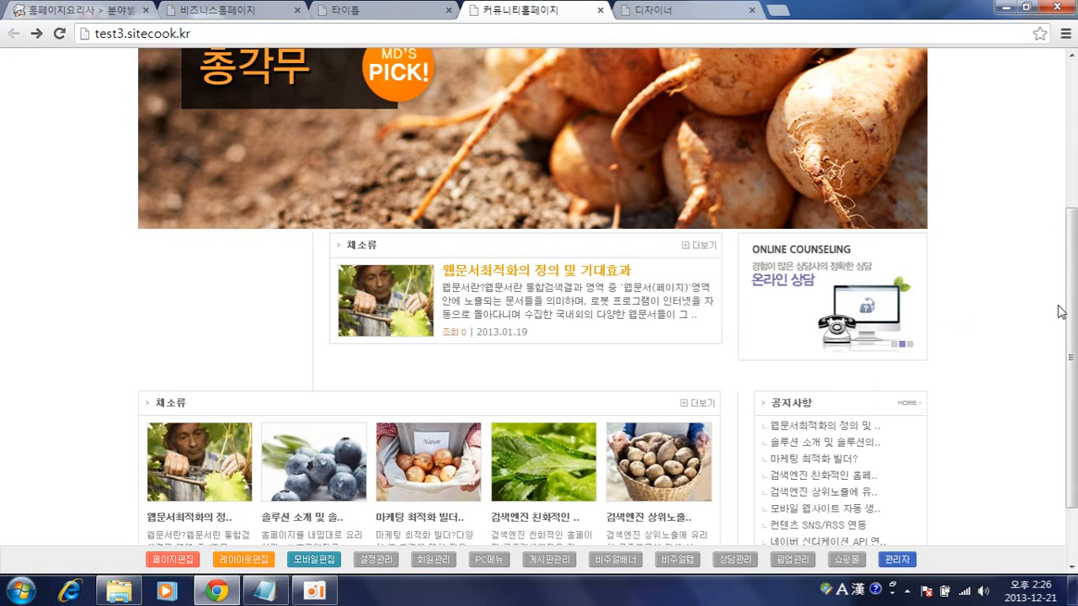
Step: Open the 비주얼탭 management list in a new browser tab and look at 기본형 비주얼탭 2 and 서브레이아웃 비주얼탭 2
{"action": "left_click_drag", "start_coordinate": [666, 560], "coordinate": [681, 8]}
{"action": "left_click", "coordinate": [680, 6]}
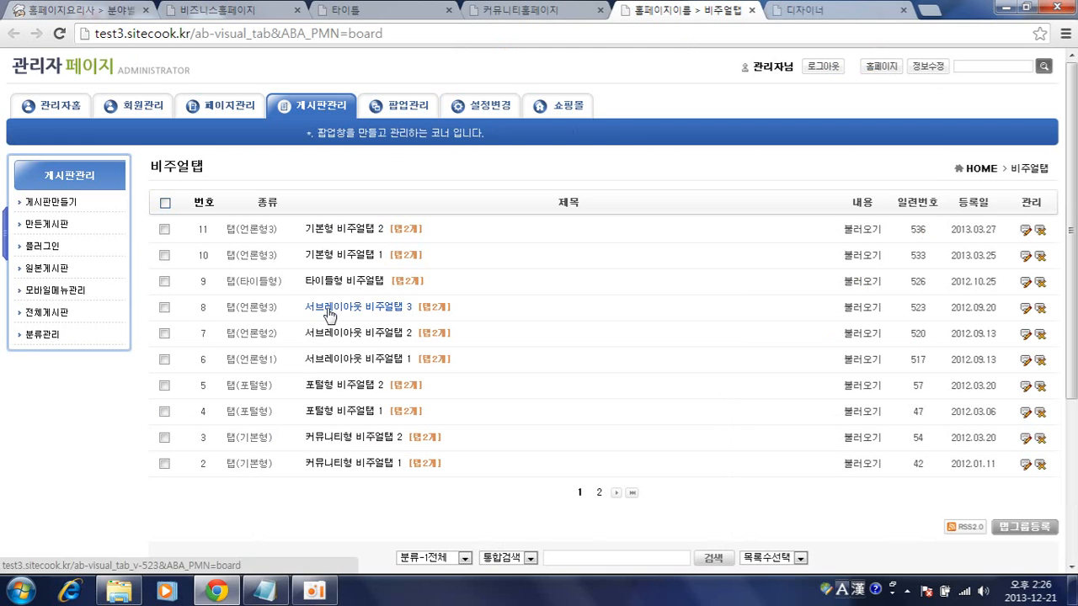
{"action": "left_click", "coordinate": [335, 229]}
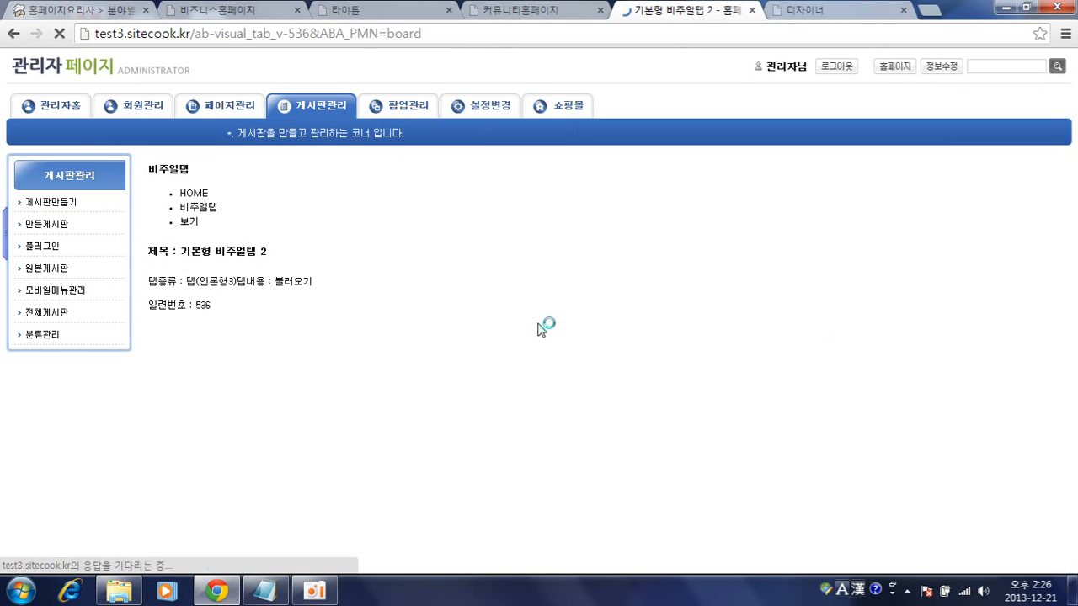
{"action": "left_click", "coordinate": [15, 34]}
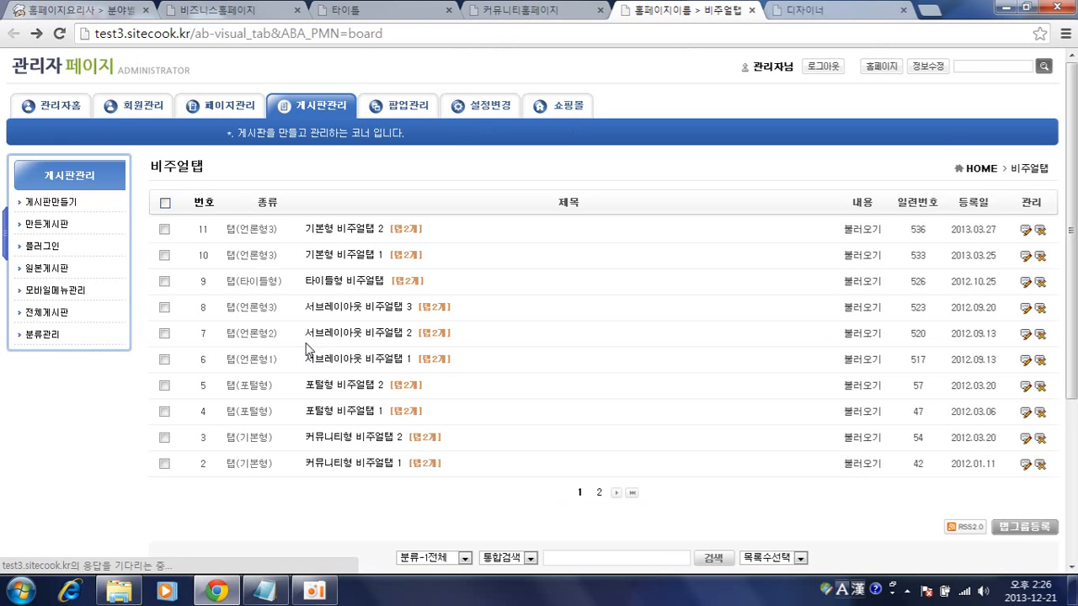
{"action": "left_click", "coordinate": [352, 333]}
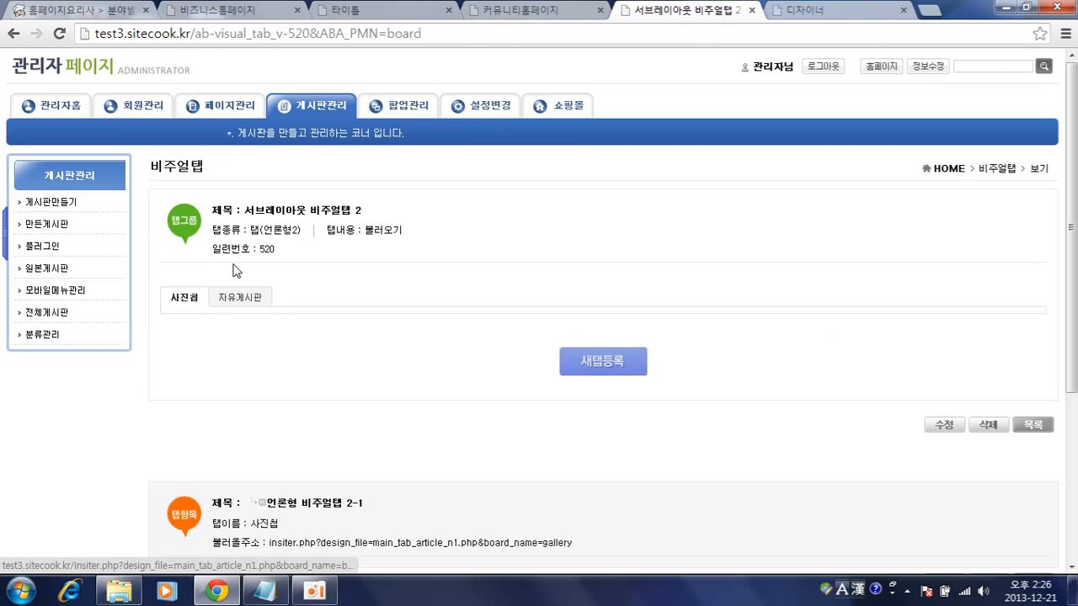
{"action": "left_click", "coordinate": [15, 33]}
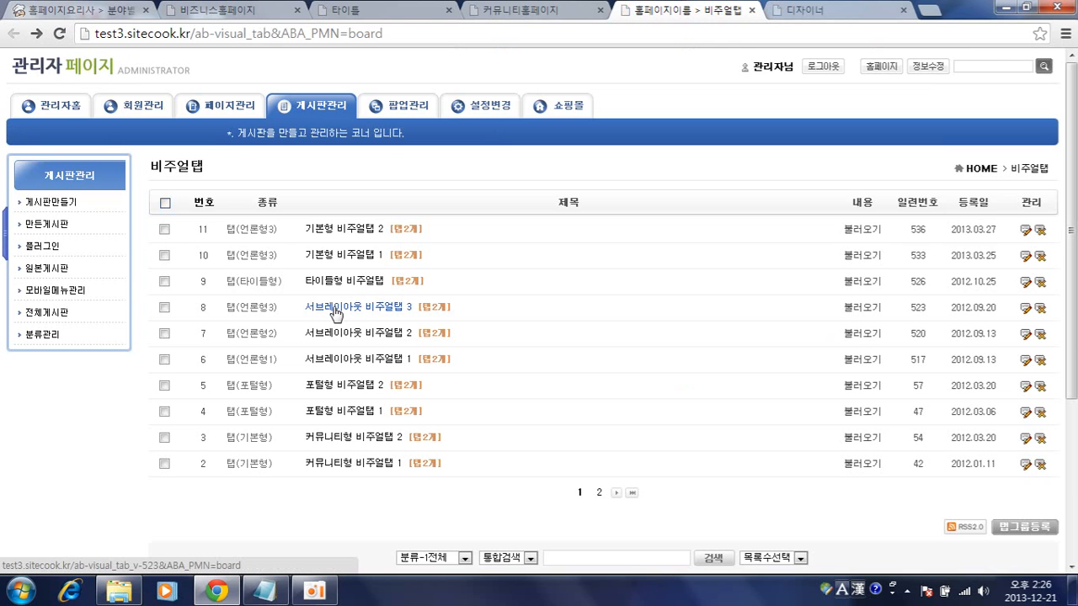
Step: Open 서브레이아웃 비주얼탭 3 and compare its tab design with the tabs on the demo5.sitecook.kr page
{"action": "left_click", "coordinate": [335, 308]}
{"action": "scroll", "coordinate": [341, 339], "scroll_direction": "down", "scroll_amount": 2}
{"action": "scroll", "coordinate": [380, 260], "scroll_direction": "up", "scroll_amount": 1}
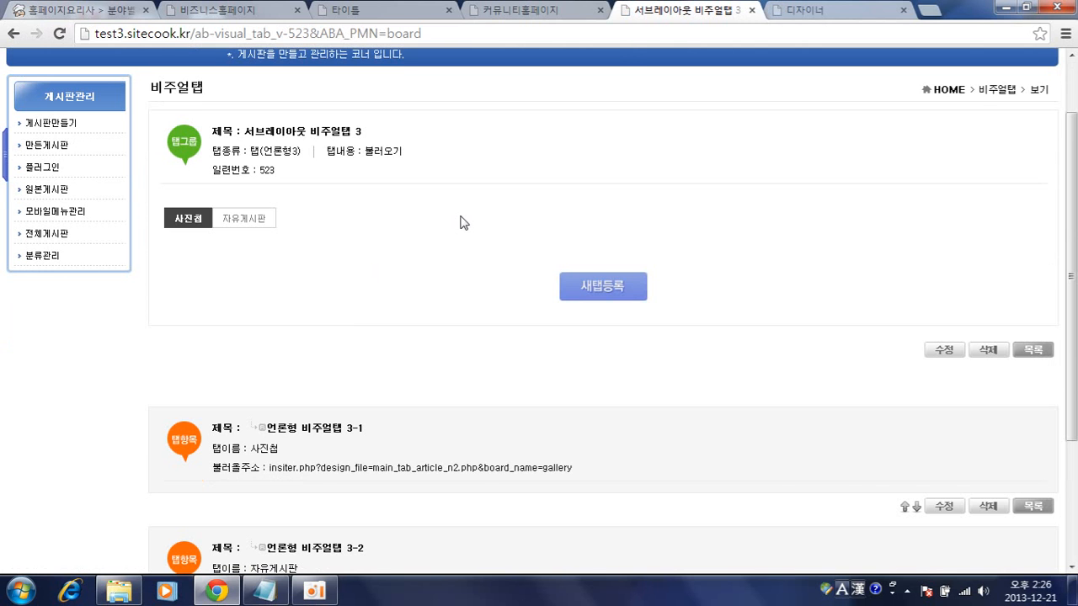
{"action": "left_click", "coordinate": [324, 7]}
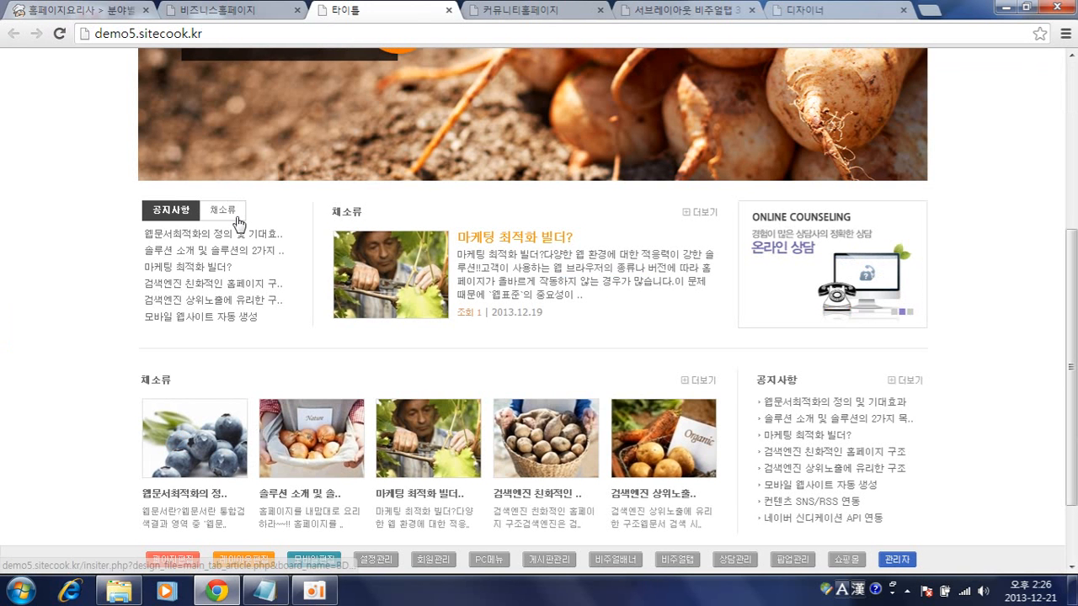
{"action": "left_click", "coordinate": [694, 7]}
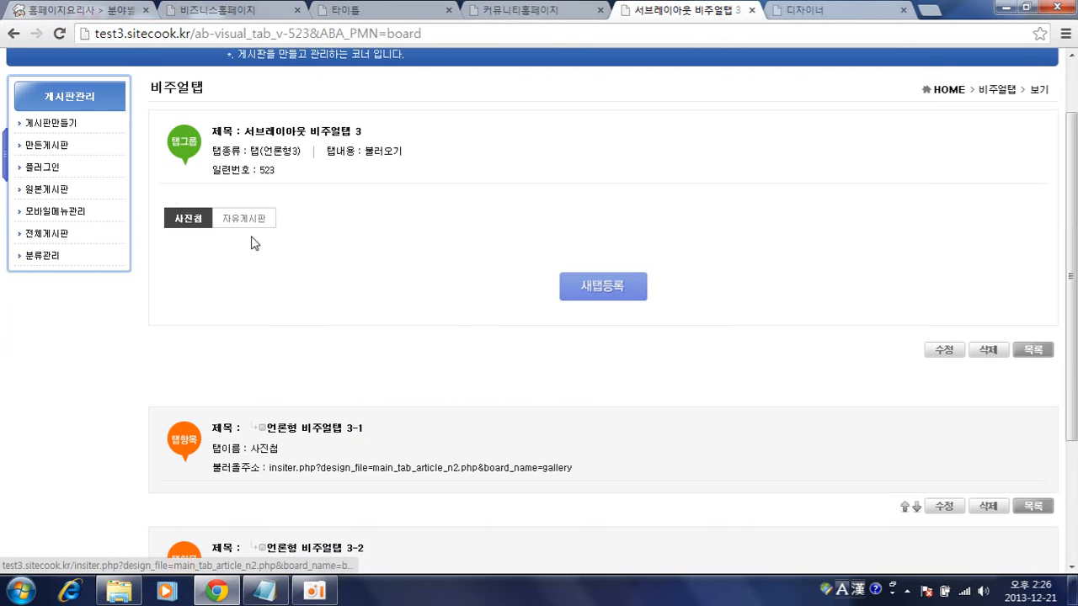
Step: Open the 언론형 비주얼탭 3-1 tab item of 서브레이아웃 비주얼탭 3 for editing, at its 불러올주소 address
{"action": "scroll", "coordinate": [288, 349], "scroll_direction": "down", "scroll_amount": 2}
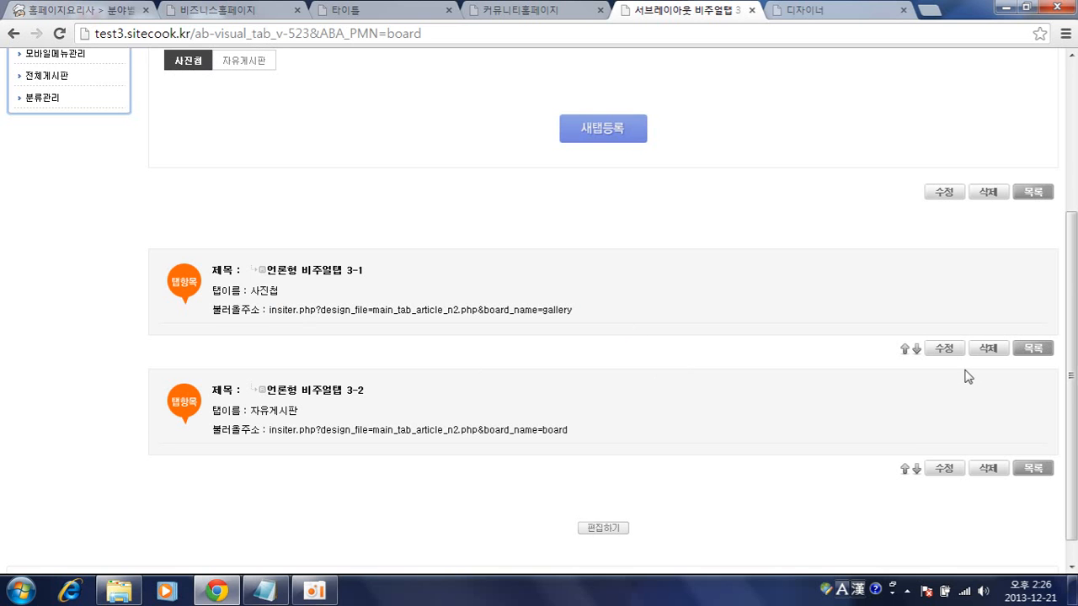
{"action": "left_click", "coordinate": [934, 349]}
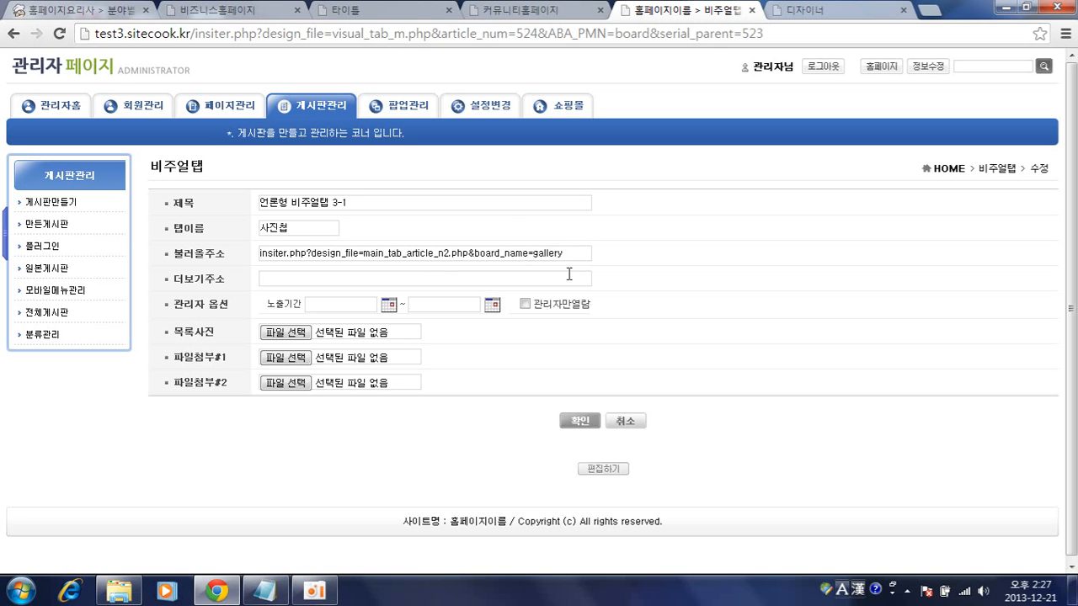
{"action": "left_click", "coordinate": [542, 253]}
{"action": "double_click", "coordinate": [546, 253]}
{"action": "left_click", "coordinate": [584, 253]}
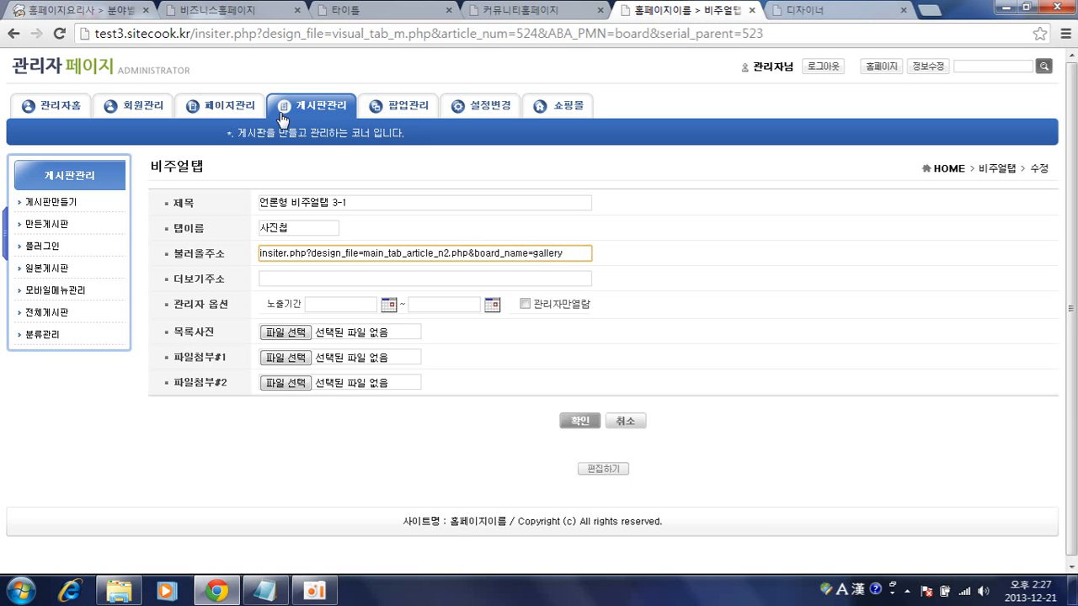
Step: Open the board management list in a new browser tab and copy the 공지사항 board's DB Table name, BD3170
{"action": "middle_click", "coordinate": [394, 106]}
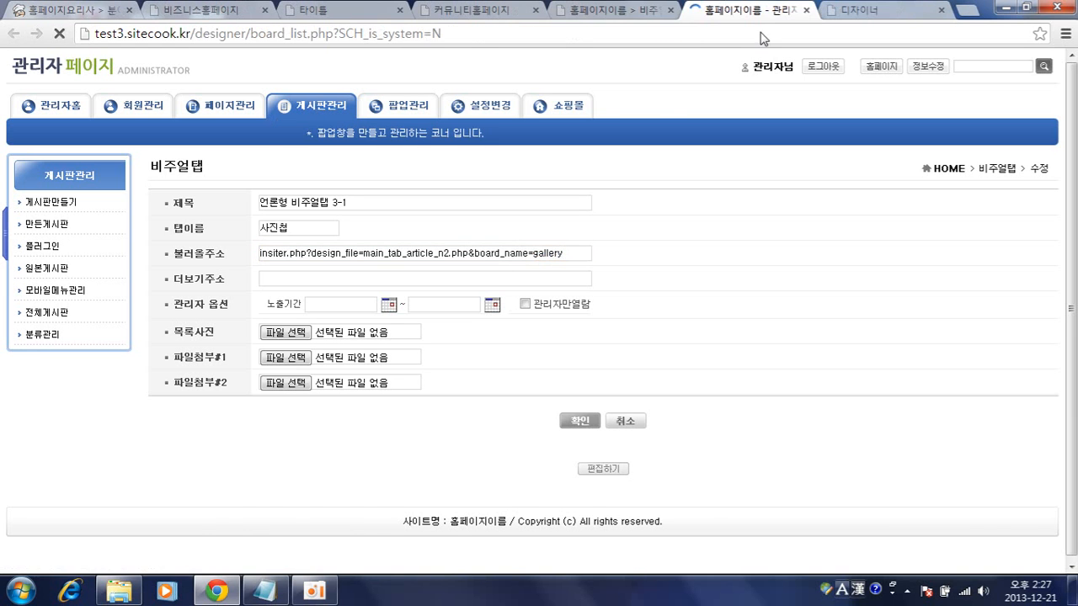
{"action": "left_click", "coordinate": [724, 10]}
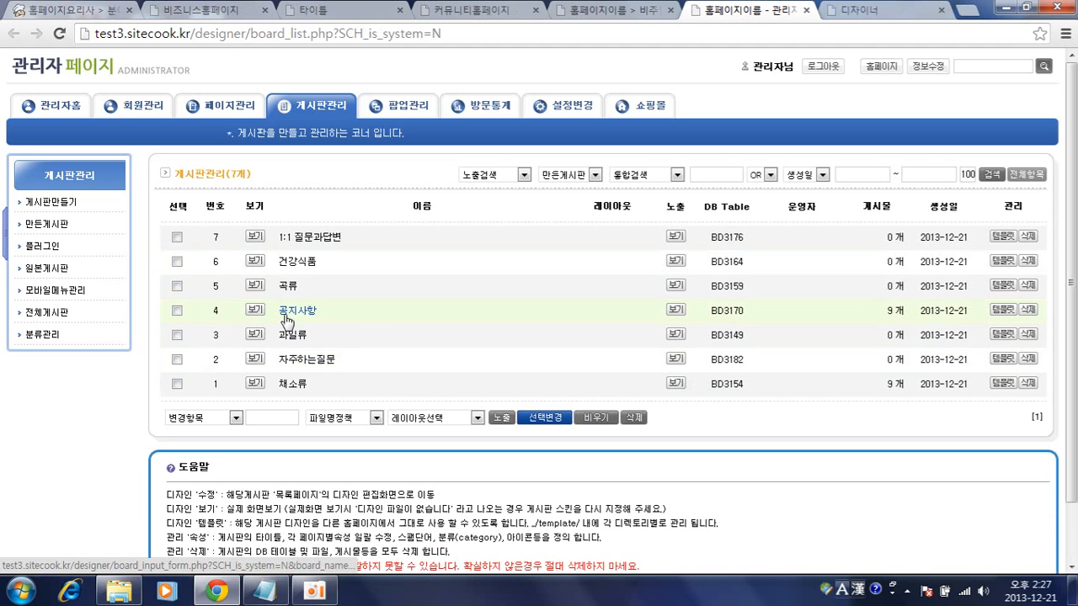
{"action": "left_click_drag", "start_coordinate": [747, 317], "coordinate": [706, 314]}
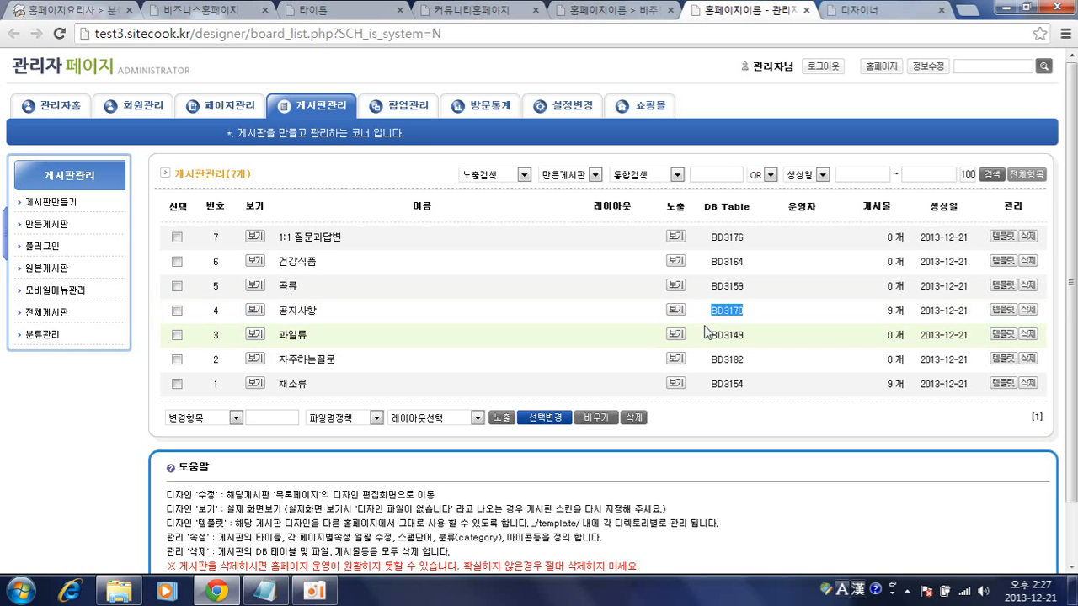
Step: Change board_name in the 불러올주소 of 언론형 비주얼탭 3-1 to BD3170 and save the tab item
{"action": "left_click", "coordinate": [627, 7]}
{"action": "left_click_drag", "start_coordinate": [581, 253], "coordinate": [537, 255]}
{"action": "key", "text": "ctrl+v"}
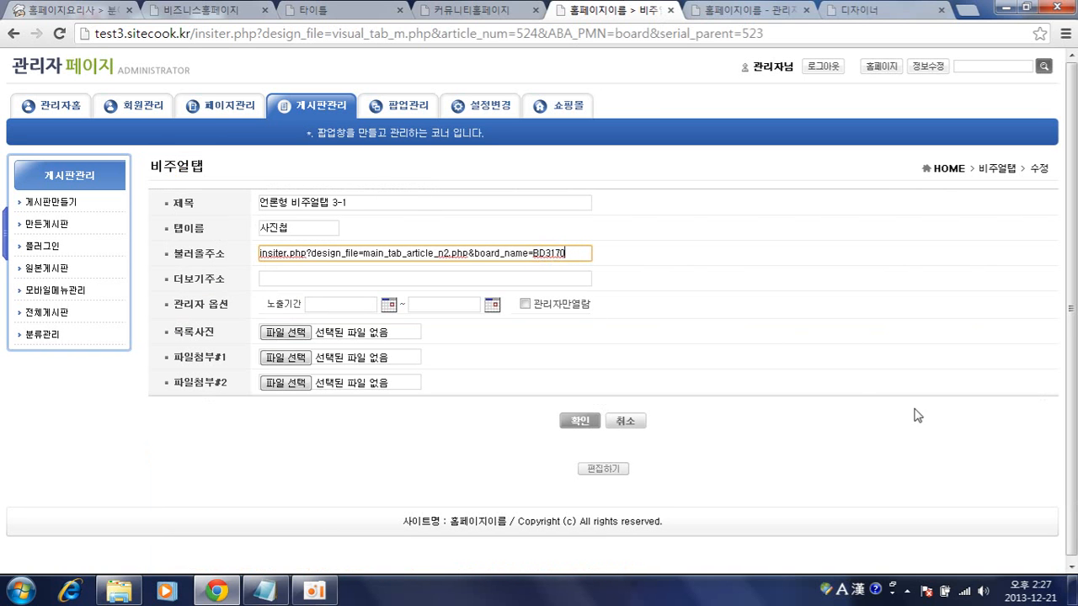
{"action": "left_click", "coordinate": [572, 421]}
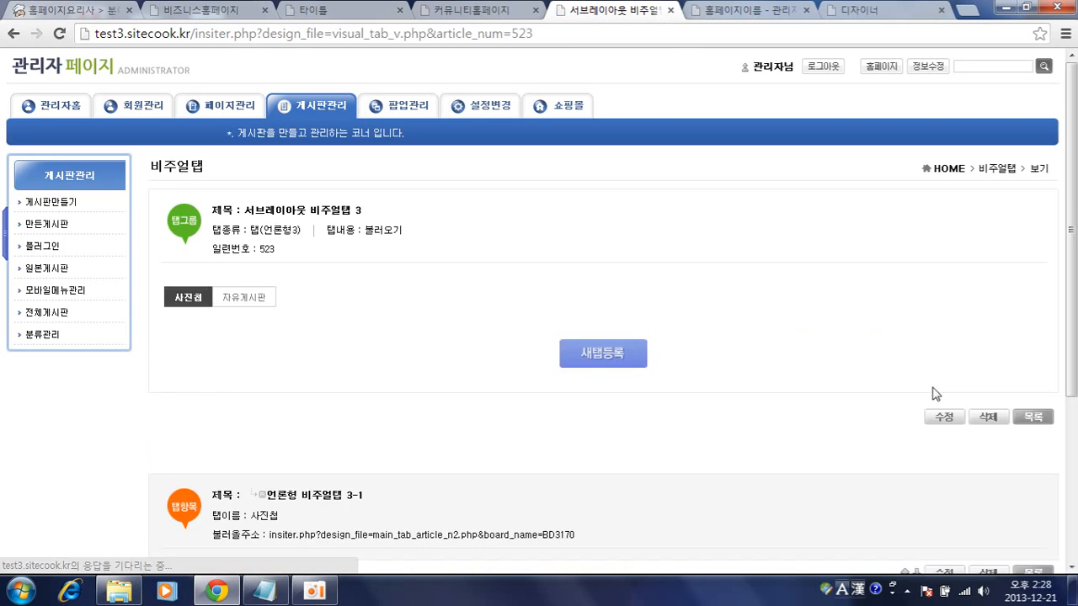
Step: Rename the 언론형 비주얼탭 3-1 tab to 공지사항 and save the tab item
{"action": "scroll", "coordinate": [928, 489], "scroll_direction": "down", "scroll_amount": 1}
{"action": "scroll", "coordinate": [926, 522], "scroll_direction": "down", "scroll_amount": 4}
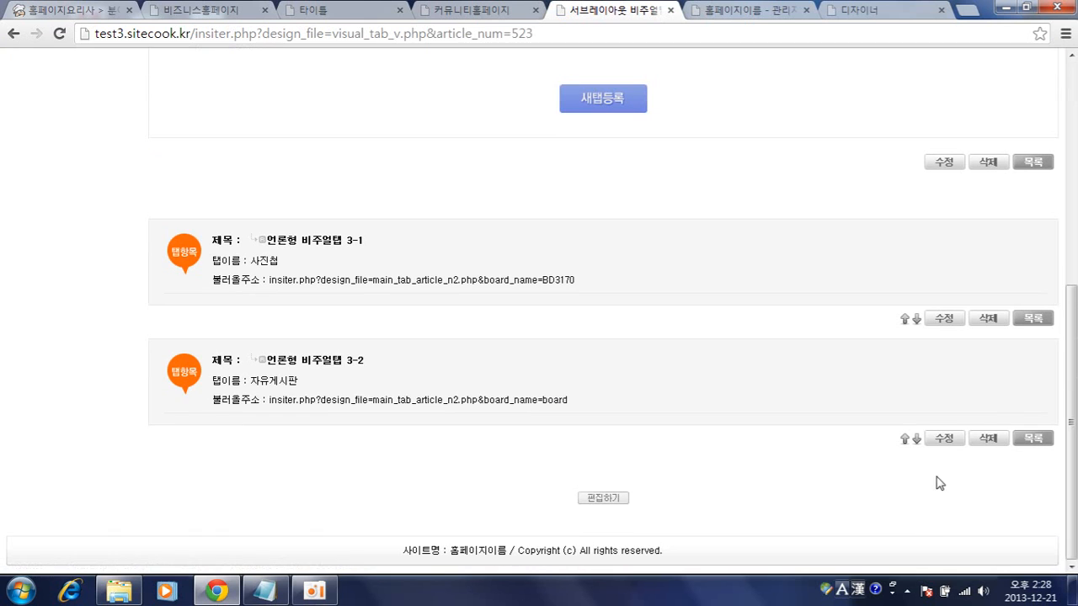
{"action": "left_click", "coordinate": [952, 320]}
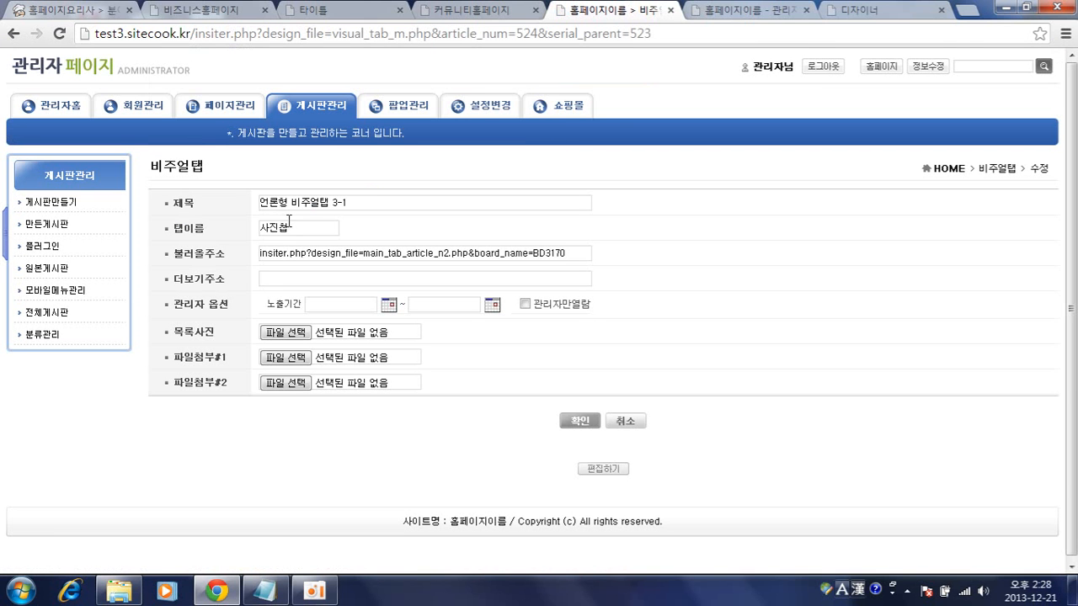
{"action": "double_click", "coordinate": [286, 227]}
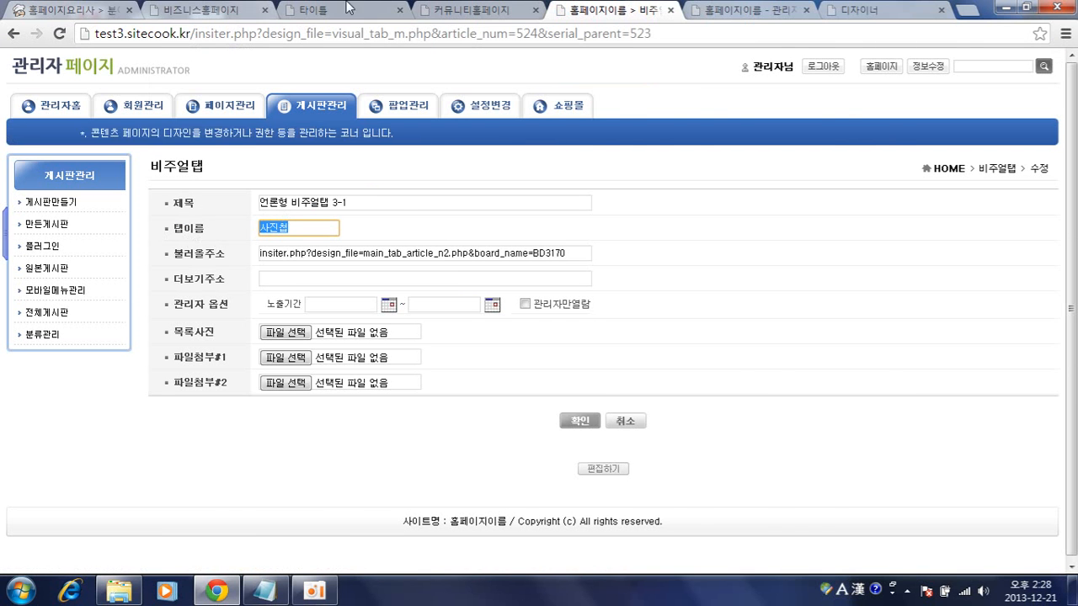
{"action": "left_click", "coordinate": [320, 10]}
{"action": "left_click", "coordinate": [589, 10]}
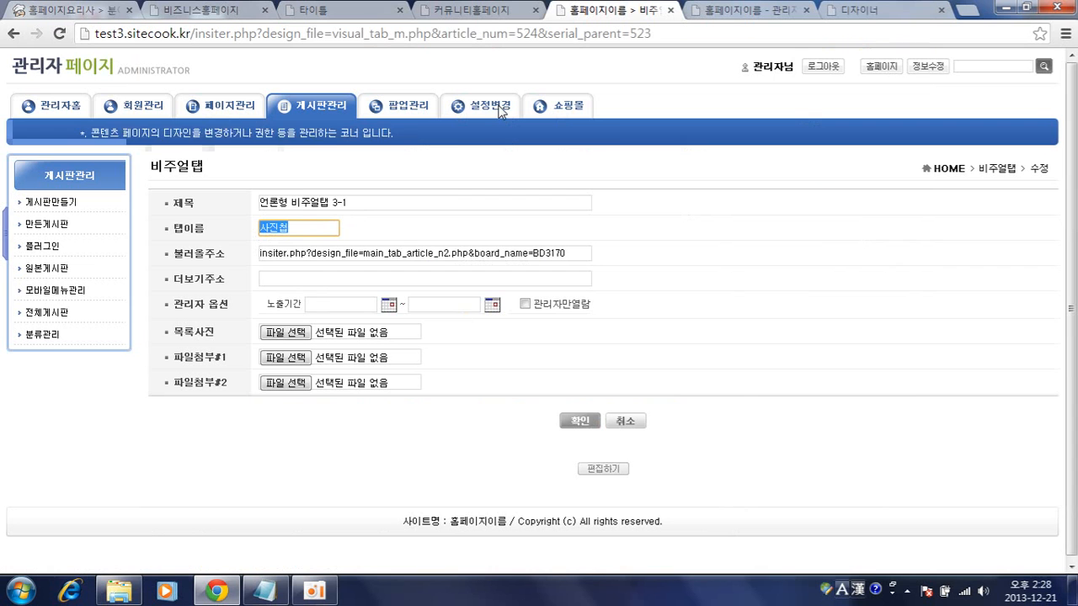
{"action": "type", "text": "r"}
{"action": "key", "text": "BackSpace"}
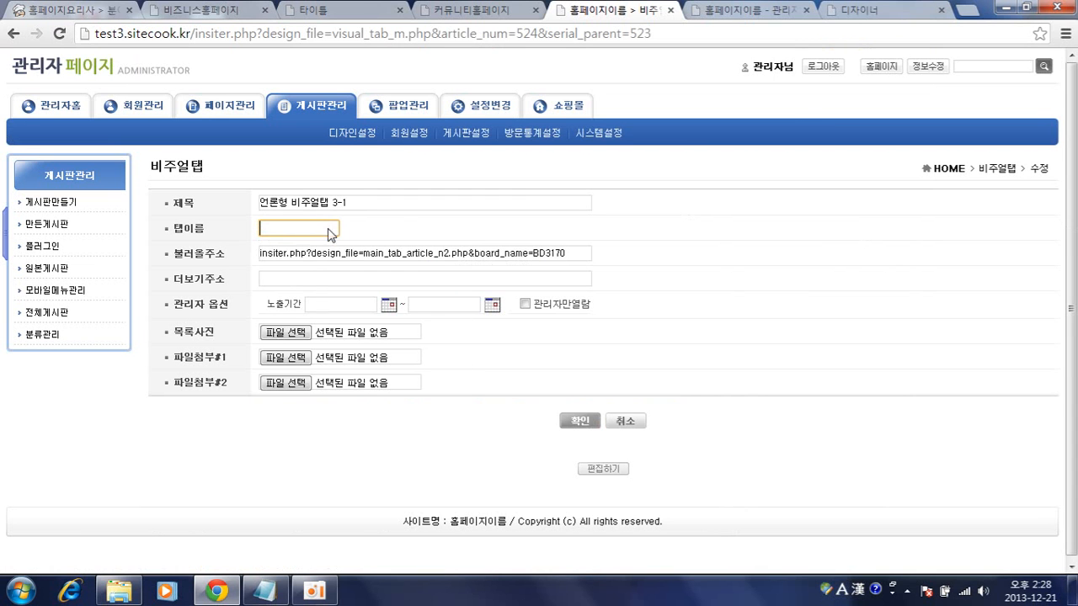
{"action": "key", "text": "Menu"}
{"action": "key", "text": "Escape"}
{"action": "type", "text": "r"}
{"action": "key", "text": "BackSpace"}
{"action": "key", "text": "Hangul"}
{"action": "type", "text": "ㄱ공지사항"}
{"action": "left_click", "coordinate": [580, 421]}
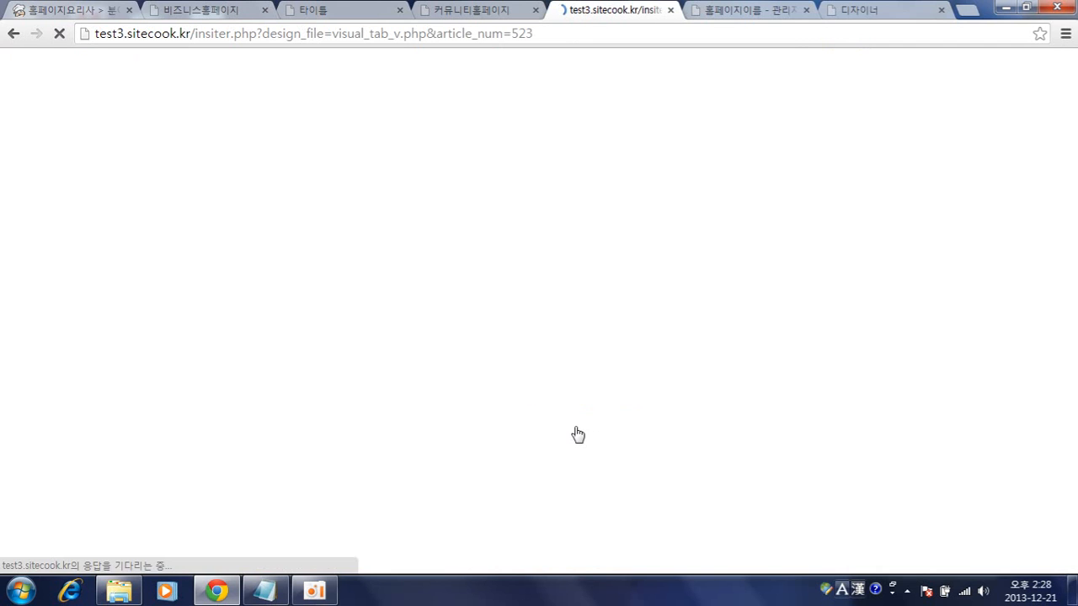
Step: Open the 언론형 비주얼탭 3-2 tab item for editing and get the 채소류 board's DB Table name from the board list
{"action": "scroll", "coordinate": [578, 434], "scroll_direction": "down", "scroll_amount": 5}
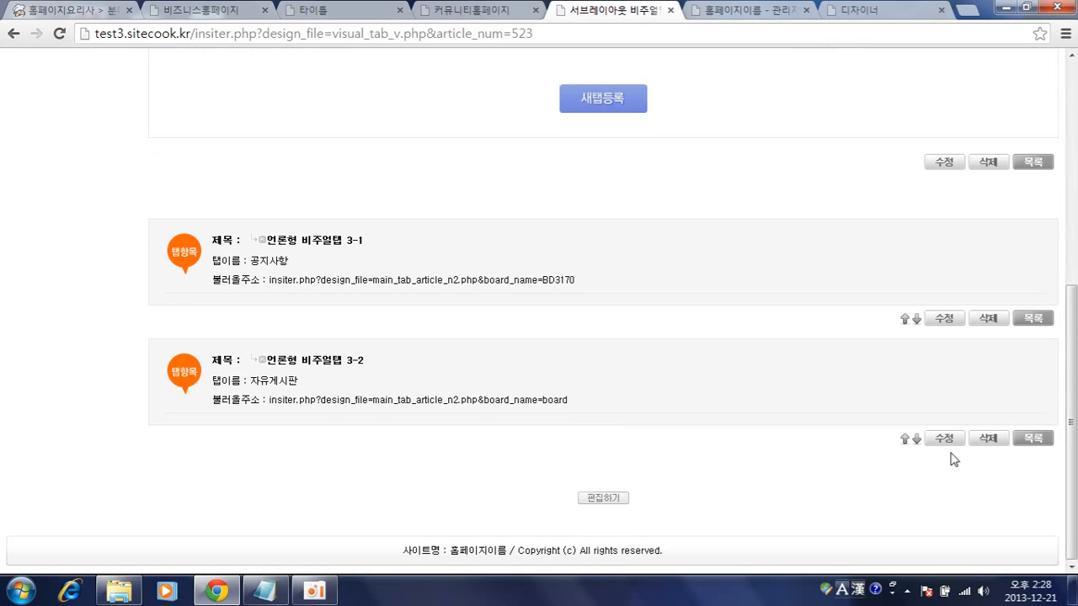
{"action": "left_click", "coordinate": [950, 445]}
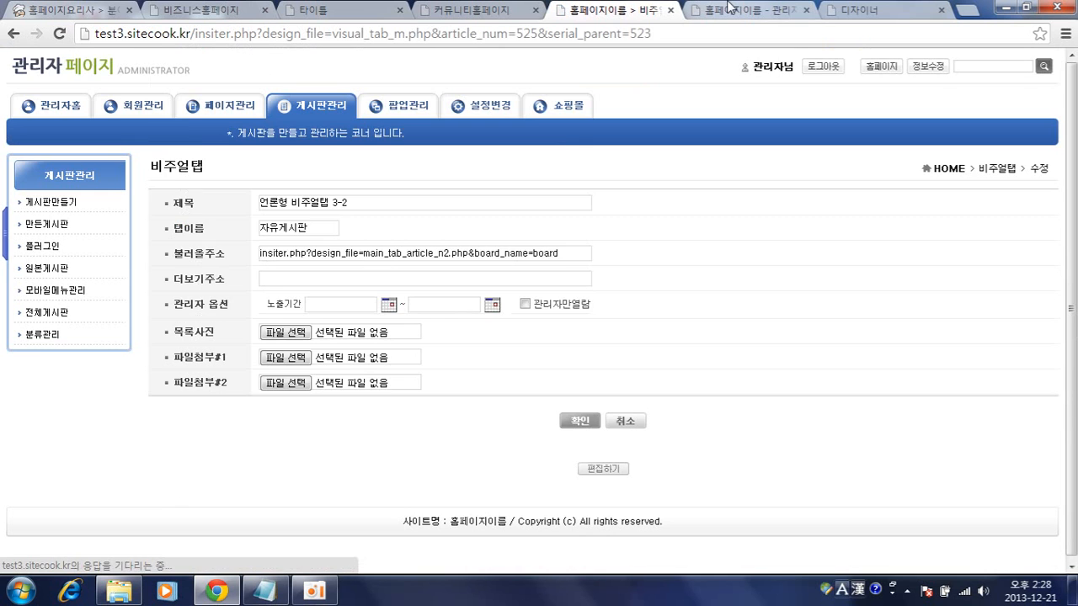
{"action": "left_click", "coordinate": [729, 9]}
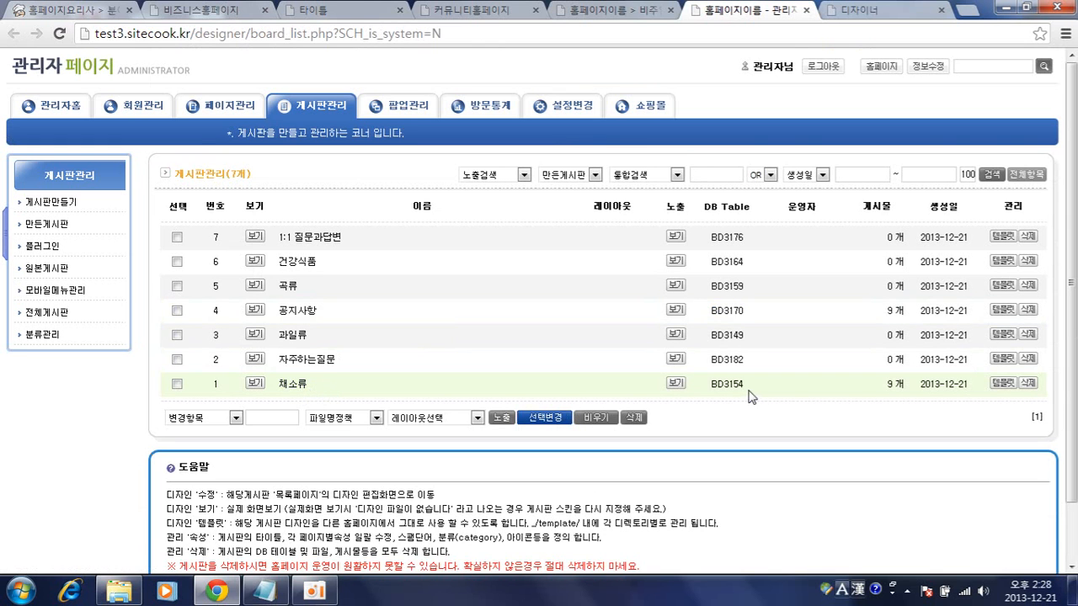
{"action": "left_click_drag", "start_coordinate": [744, 384], "coordinate": [718, 387]}
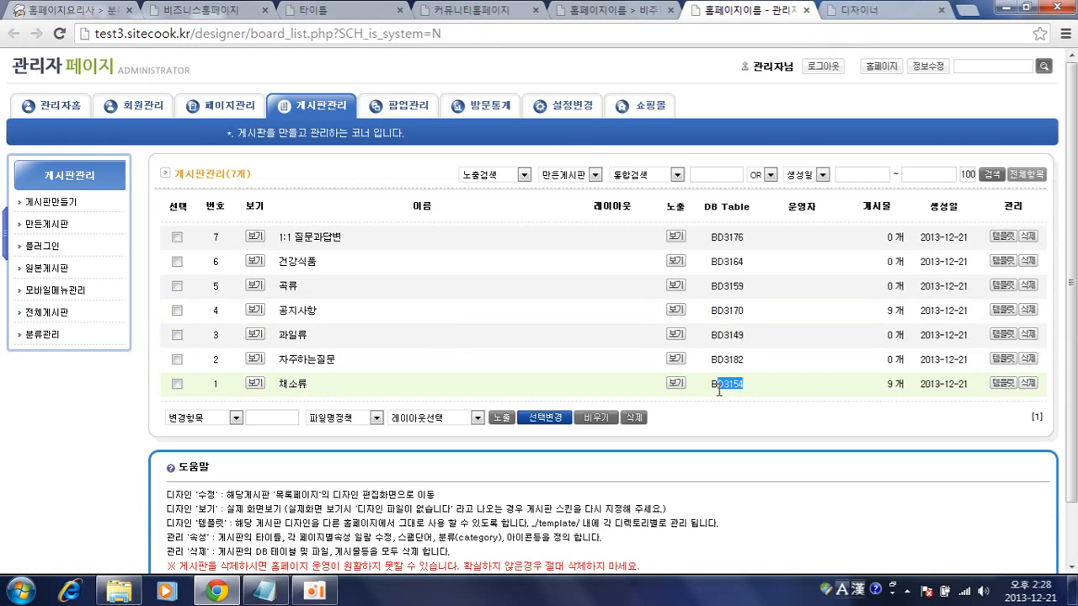
{"action": "left_click", "coordinate": [771, 403]}
{"action": "key", "text": "ctrl+shift+Tab"}
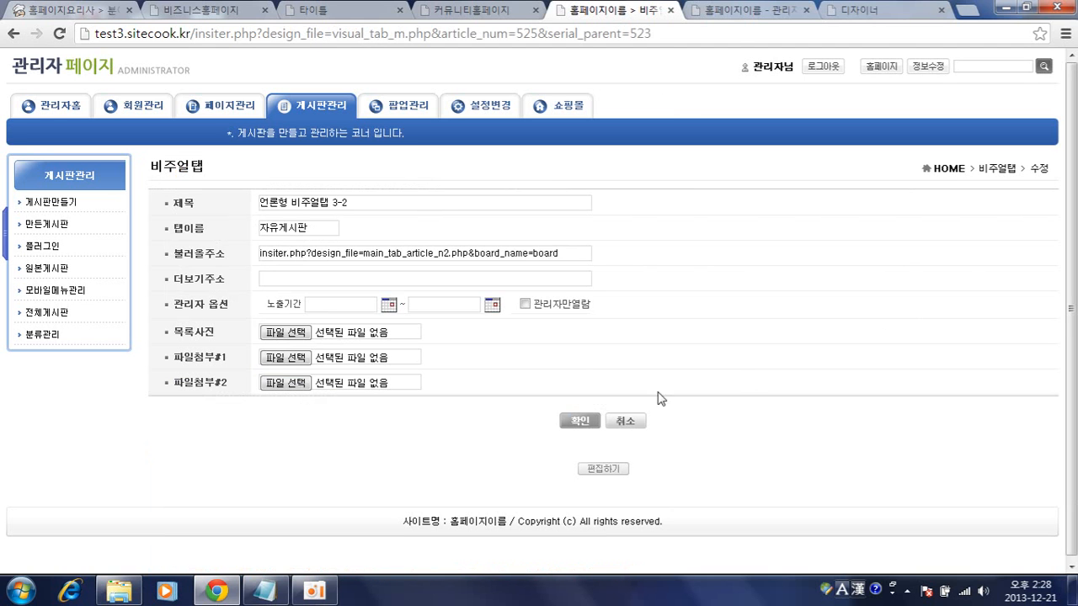
Step: Change board_name in the 불러올주소 of 언론형 비주얼탭 3-2 to BD3154, save it, and preview both tabs
{"action": "left_click", "coordinate": [531, 252]}
{"action": "left_click_drag", "start_coordinate": [534, 253], "coordinate": [596, 254]}
{"action": "type", "text": "BD3154"}
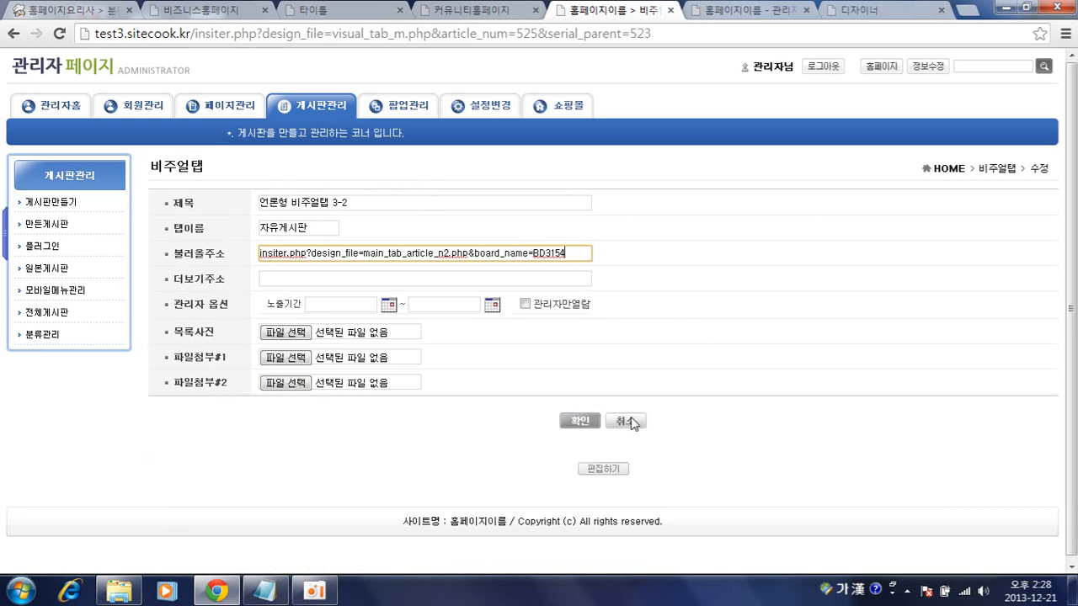
{"action": "left_click", "coordinate": [583, 420]}
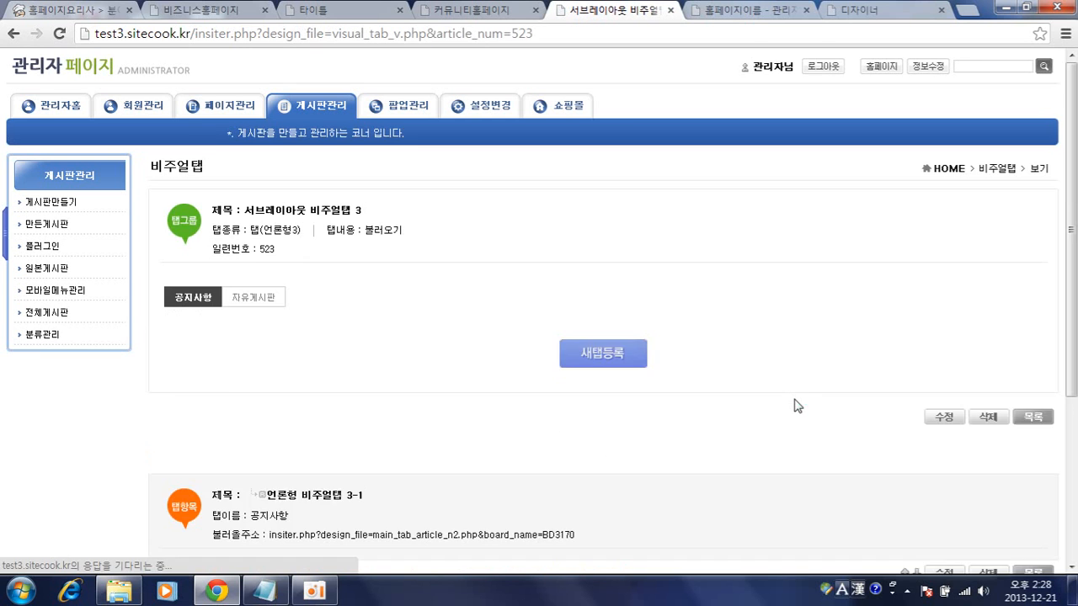
{"action": "left_click", "coordinate": [247, 301]}
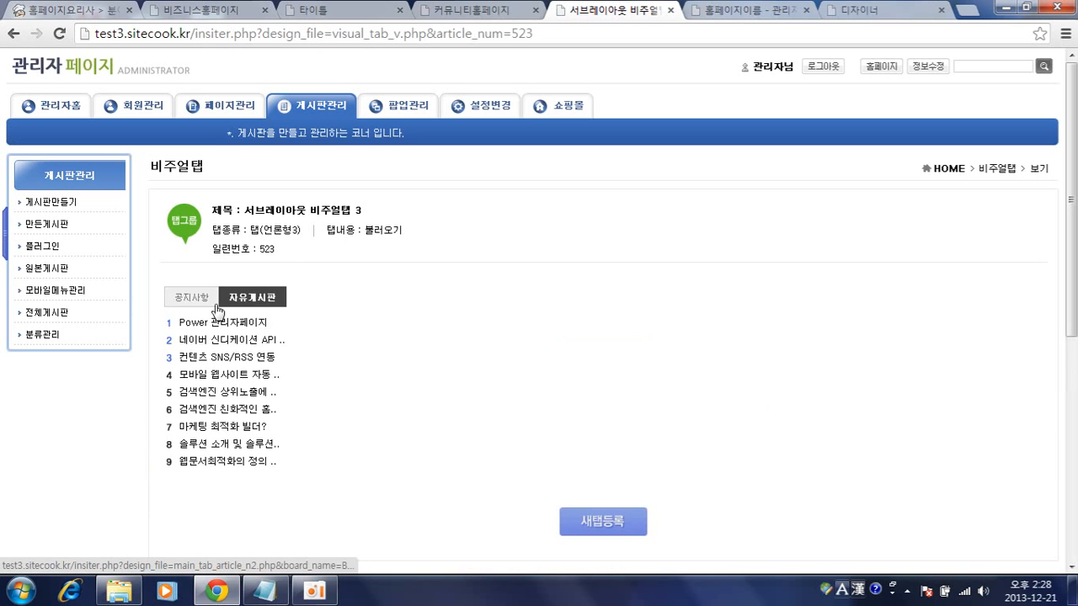
{"action": "left_click", "coordinate": [174, 300]}
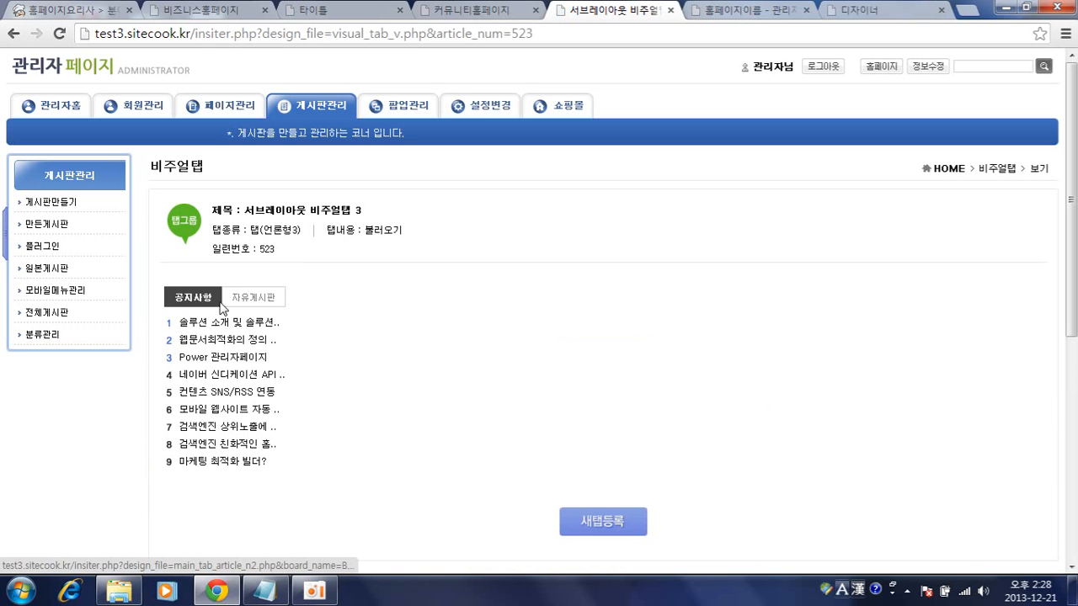
Step: Copy the 일련번호 523 of 서브레이아웃 비주얼탭 3 and return to the home.php page designer
{"action": "left_click", "coordinate": [880, 9]}
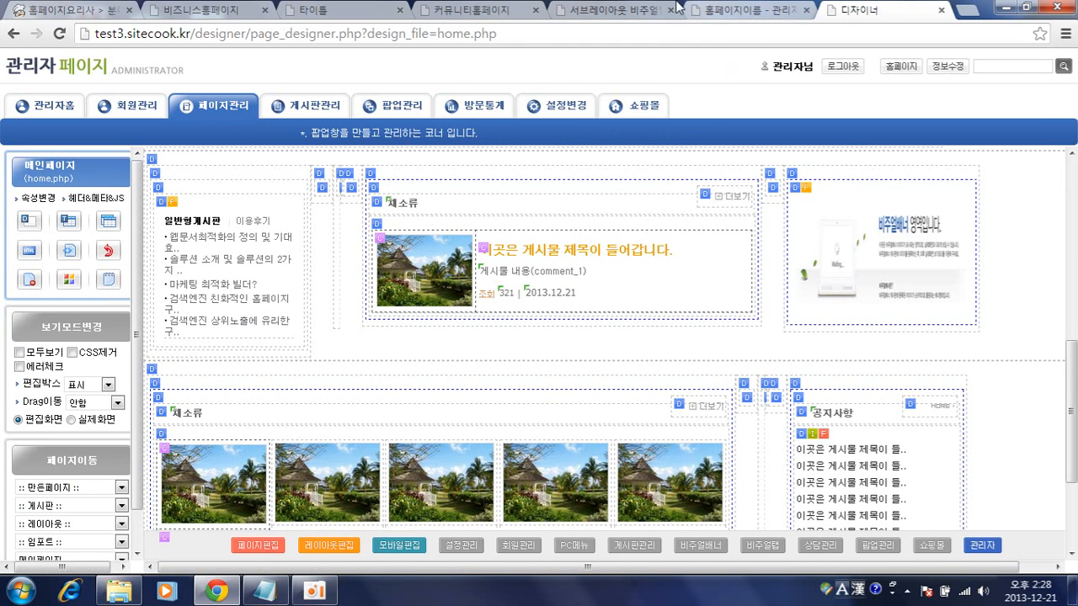
{"action": "left_click", "coordinate": [637, 9]}
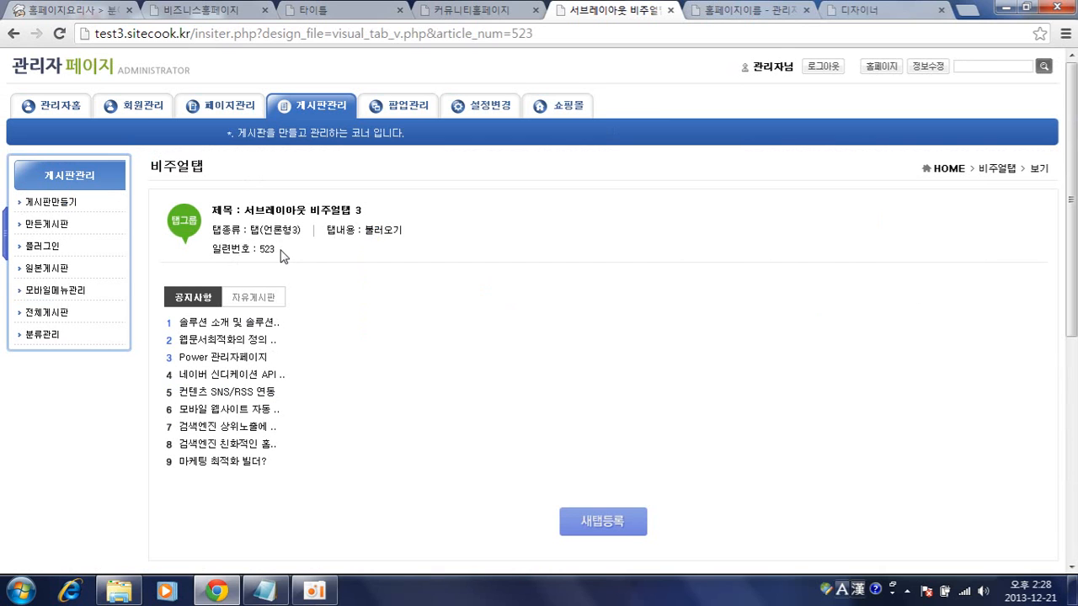
{"action": "left_click_drag", "start_coordinate": [278, 252], "coordinate": [269, 252]}
{"action": "left_click", "coordinate": [875, 10]}
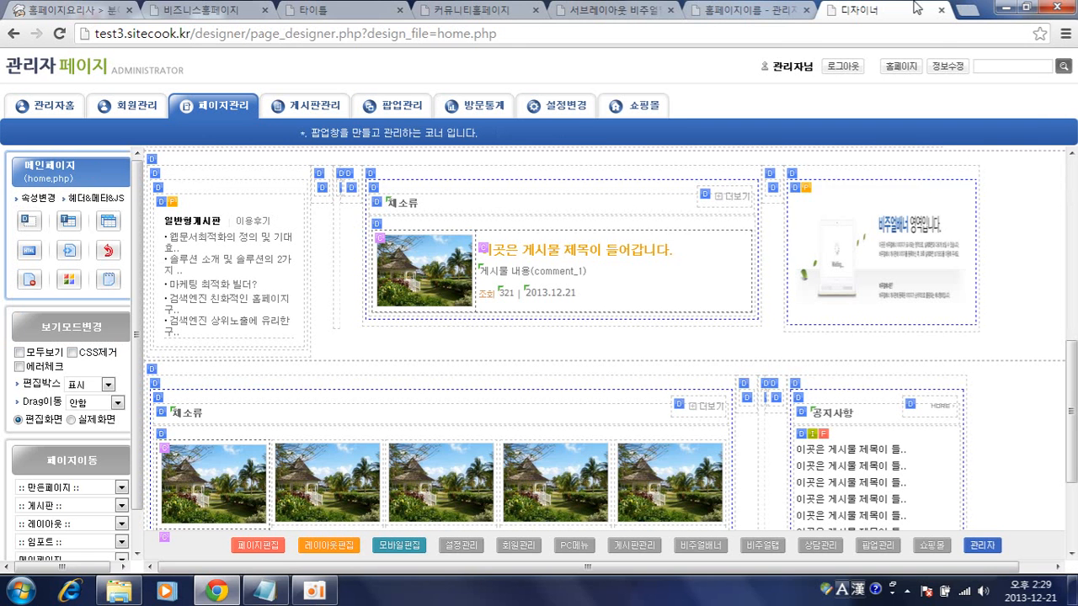
{"action": "left_click", "coordinate": [808, 194]}
{"action": "left_click_drag", "start_coordinate": [566, 196], "coordinate": [712, 195]}
{"action": "left_click", "coordinate": [946, 283]}
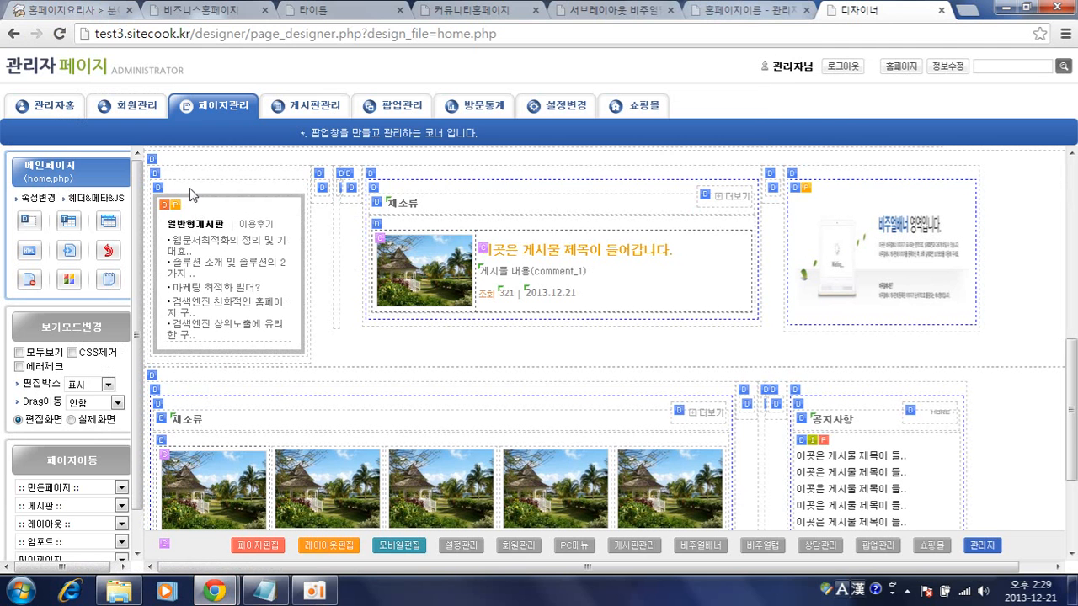
Step: Set AB_vtab_serial to 523 in the include file path of the 일반형게시판 visual tab block and apply it
{"action": "left_click", "coordinate": [183, 211]}
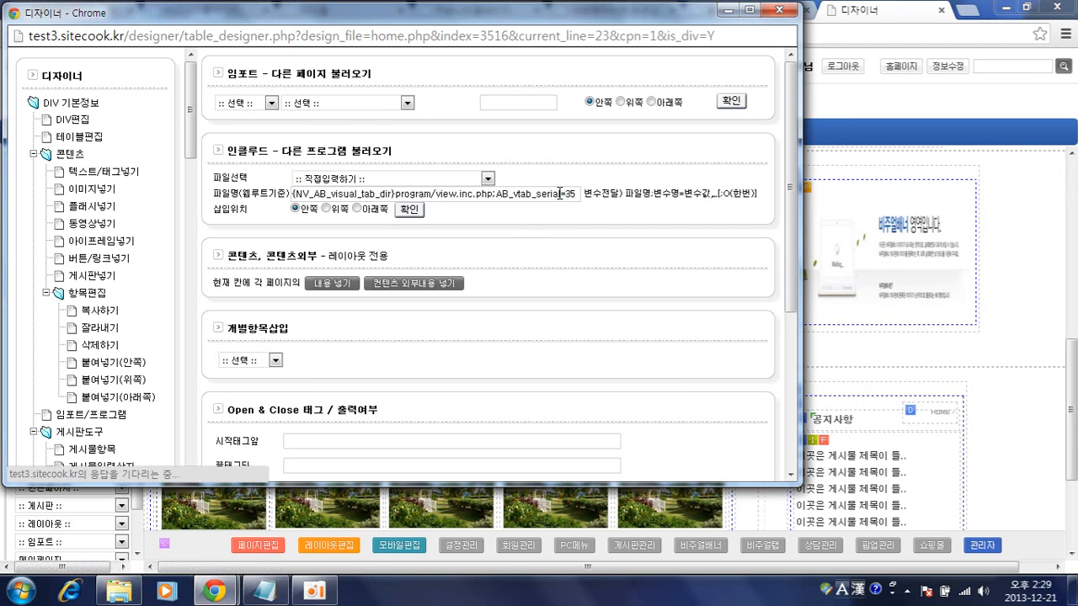
{"action": "left_click", "coordinate": [565, 194]}
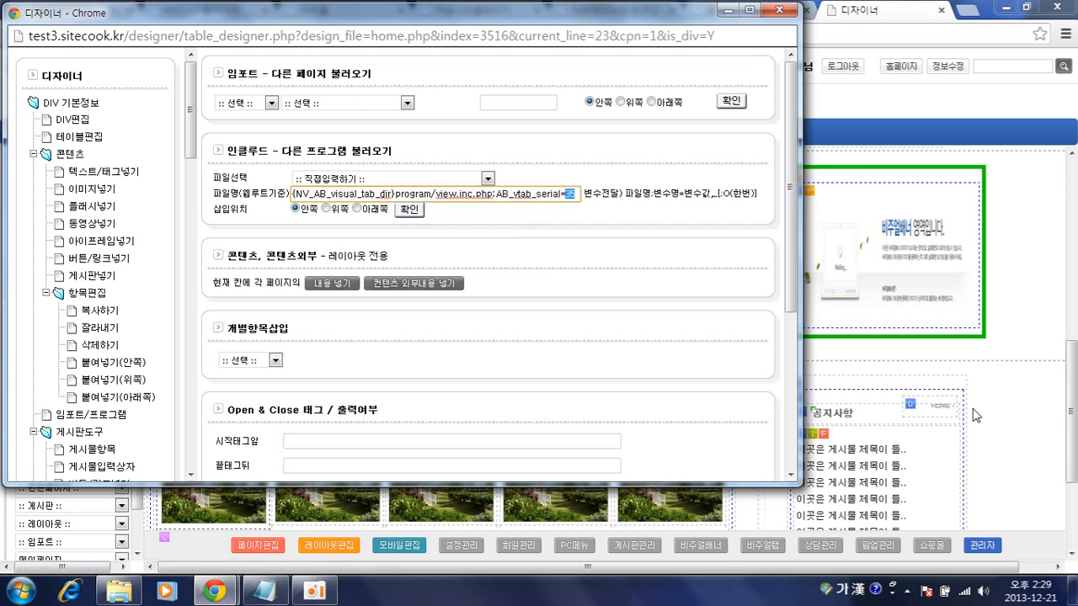
{"action": "left_click", "coordinate": [496, 219]}
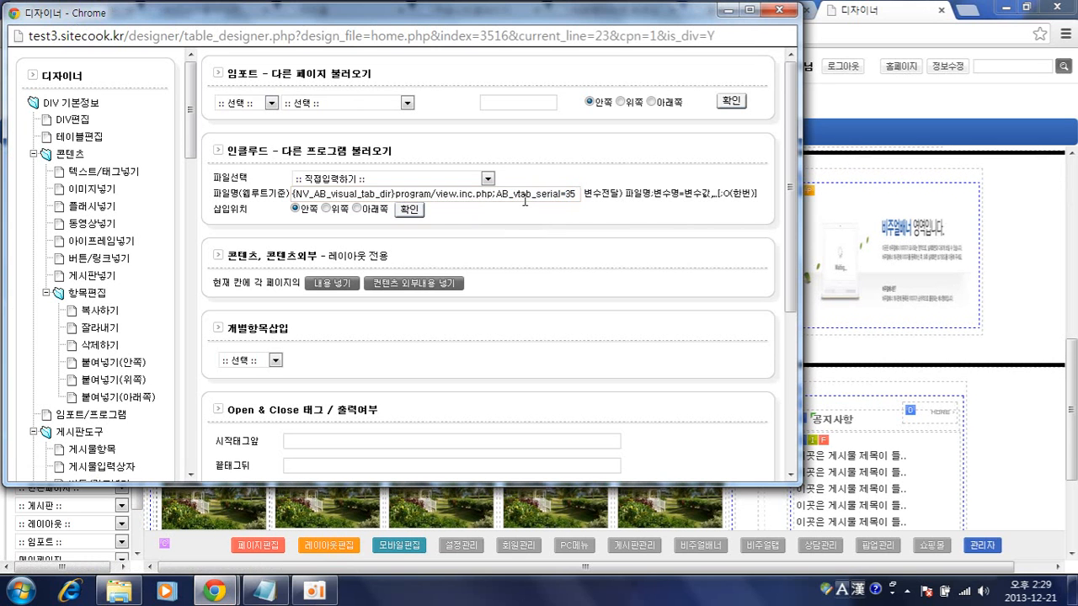
{"action": "double_click", "coordinate": [570, 195]}
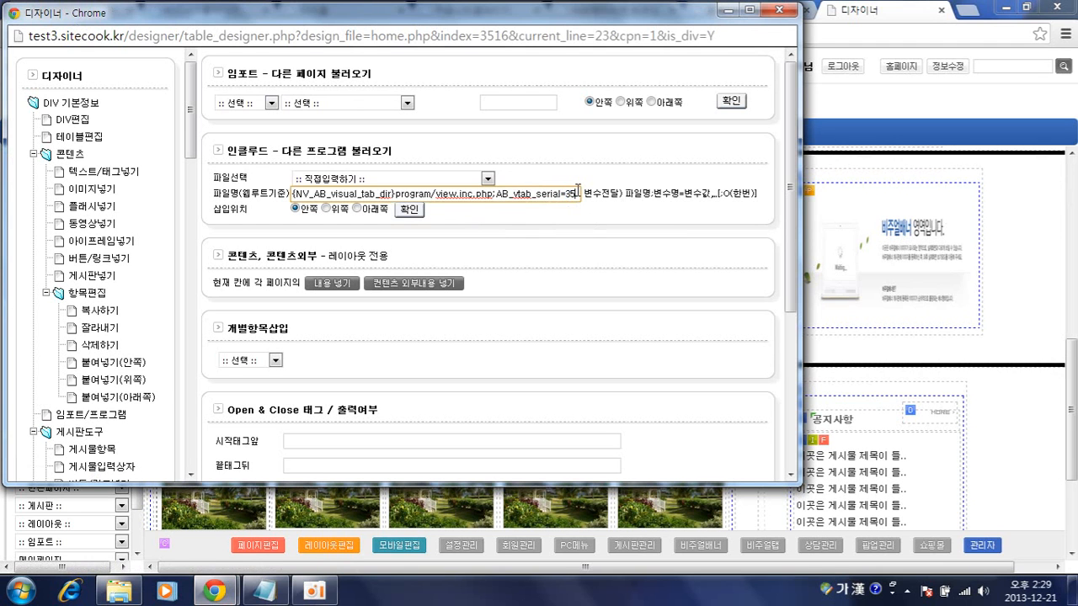
{"action": "left_click", "coordinate": [409, 210]}
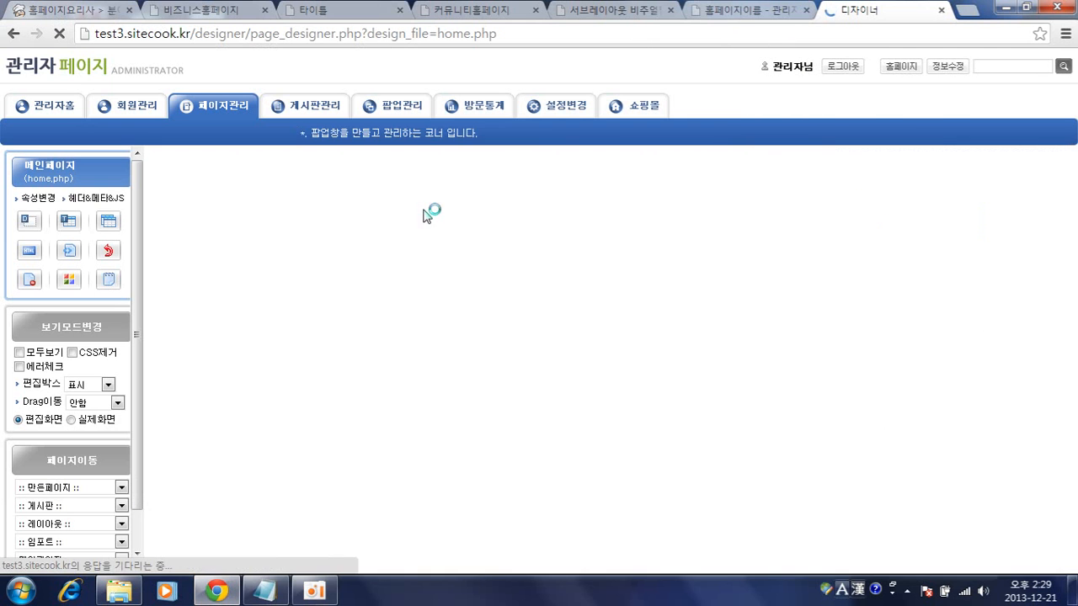
Step: Reload the community home page and switch between the 공지사항 and 자유게시판 tabs to check their post lists
{"action": "left_click", "coordinate": [760, 9]}
{"action": "left_click", "coordinate": [637, 9]}
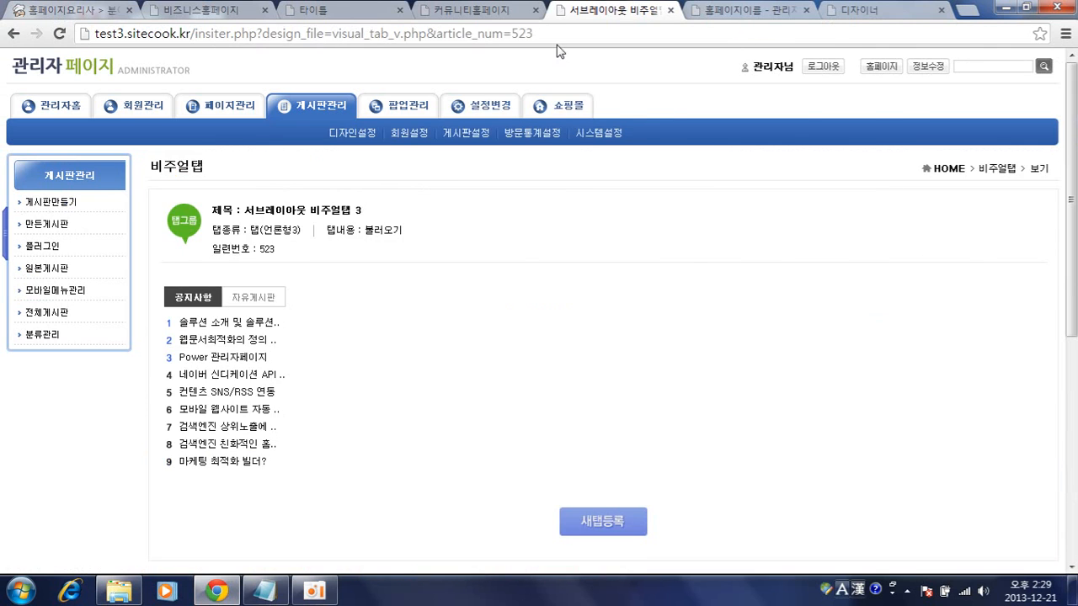
{"action": "left_click", "coordinate": [507, 6]}
{"action": "key", "text": "F5"}
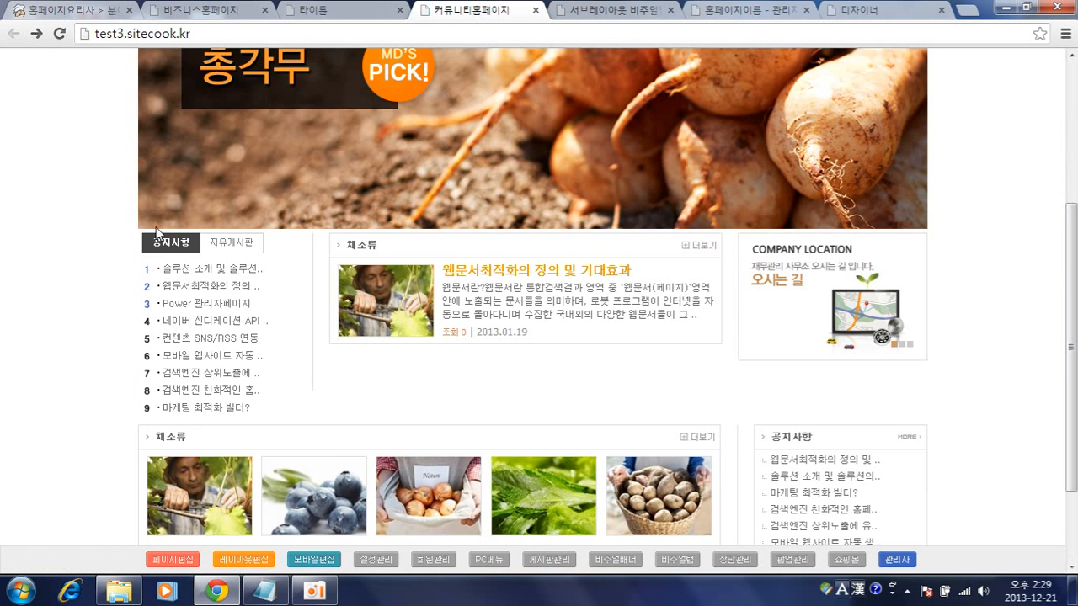
{"action": "left_click", "coordinate": [232, 246]}
{"action": "left_click", "coordinate": [170, 244]}
{"action": "left_click", "coordinate": [227, 243]}
{"action": "left_click", "coordinate": [180, 245]}
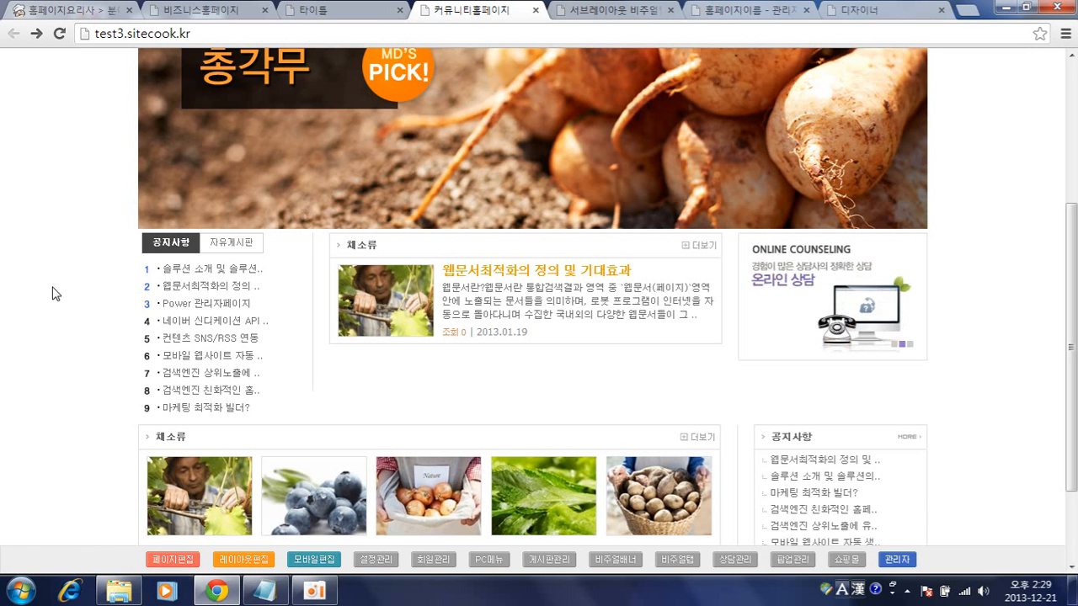
Step: Review the 불러올주소 of the two tab items in 서브레이아웃 비주얼탭 3, and return to the community home page
{"action": "left_click", "coordinate": [784, 9]}
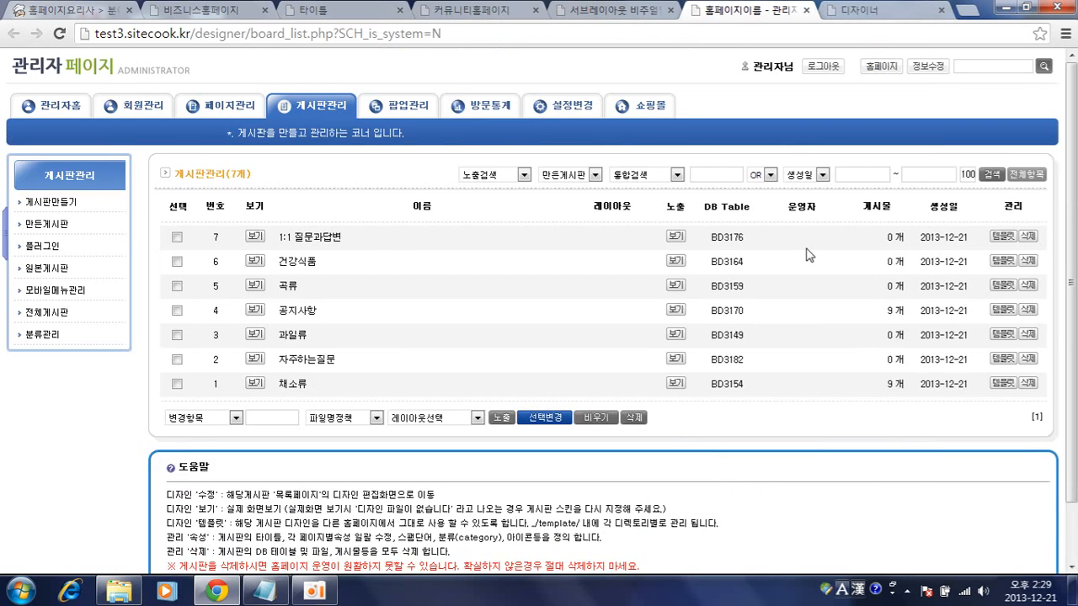
{"action": "left_click", "coordinate": [613, 10]}
{"action": "scroll", "coordinate": [547, 416], "scroll_direction": "down", "scroll_amount": 5}
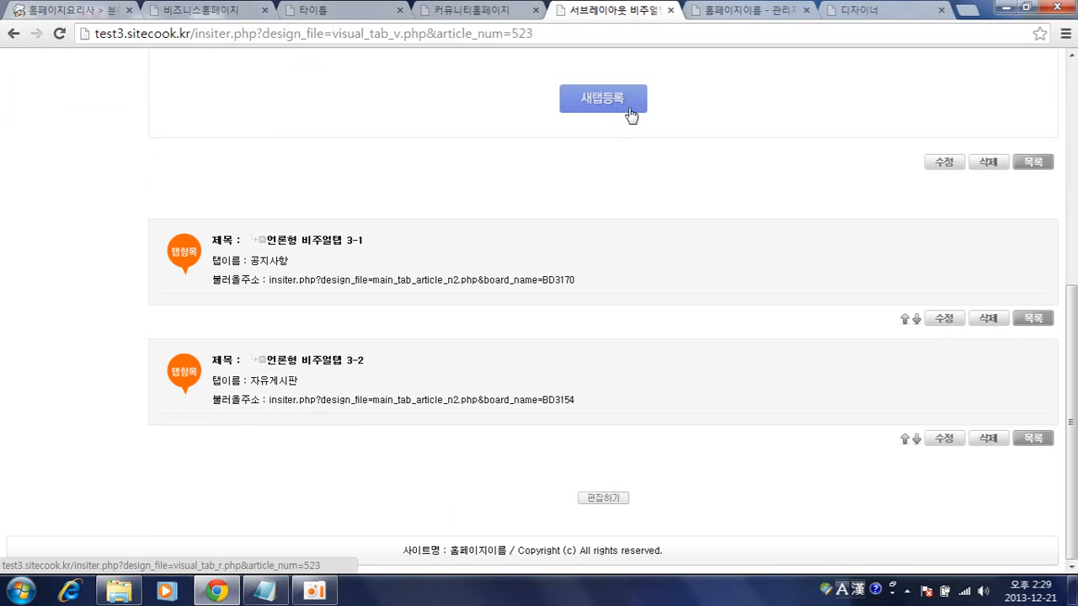
{"action": "left_click_drag", "start_coordinate": [577, 280], "coordinate": [269, 286]}
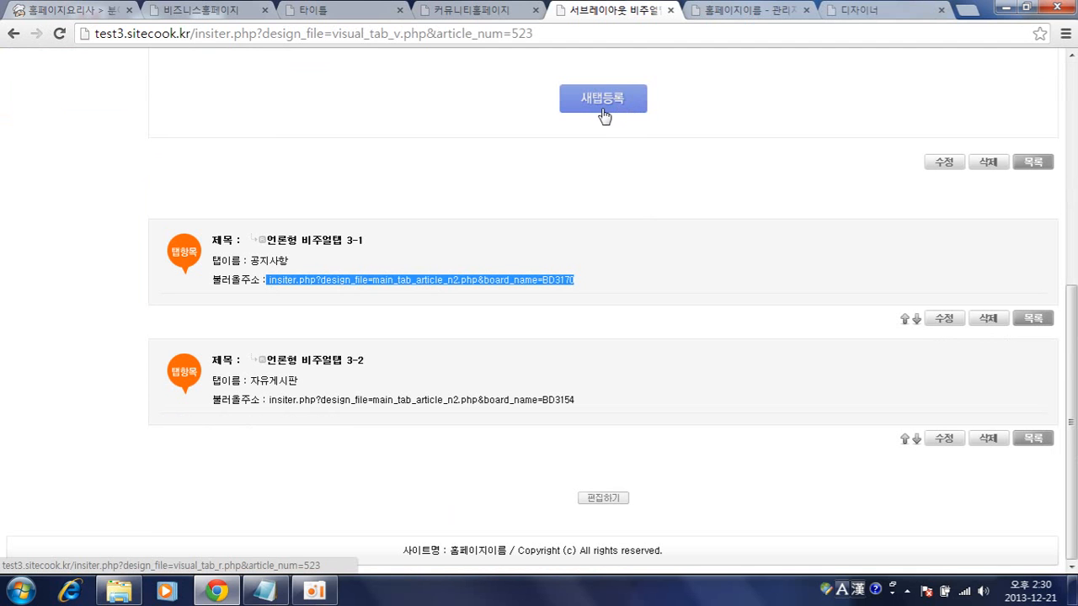
{"action": "left_click", "coordinate": [683, 252]}
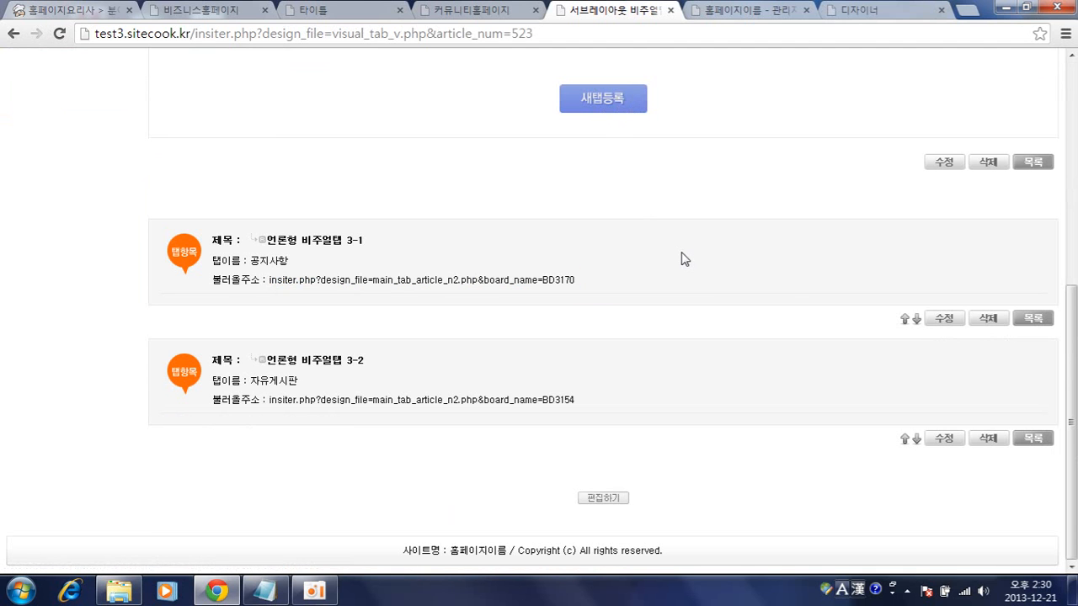
{"action": "left_click", "coordinate": [476, 9]}
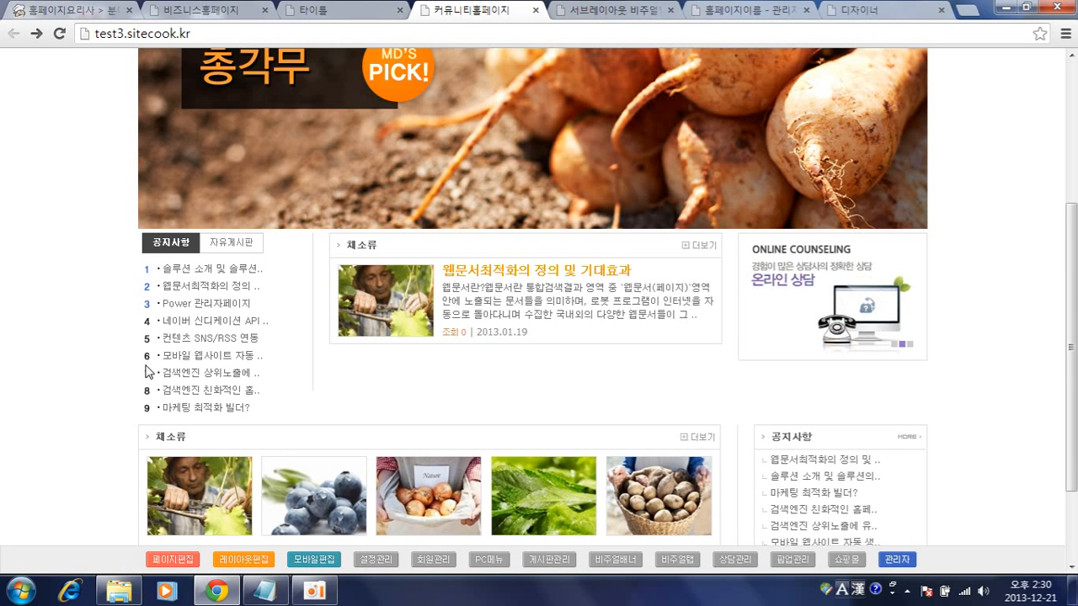
Step: Open the 임포트 page list in 페이지관리 and locate the 탭목록 entries
{"action": "left_click", "coordinate": [851, 8]}
{"action": "left_click", "coordinate": [751, 11]}
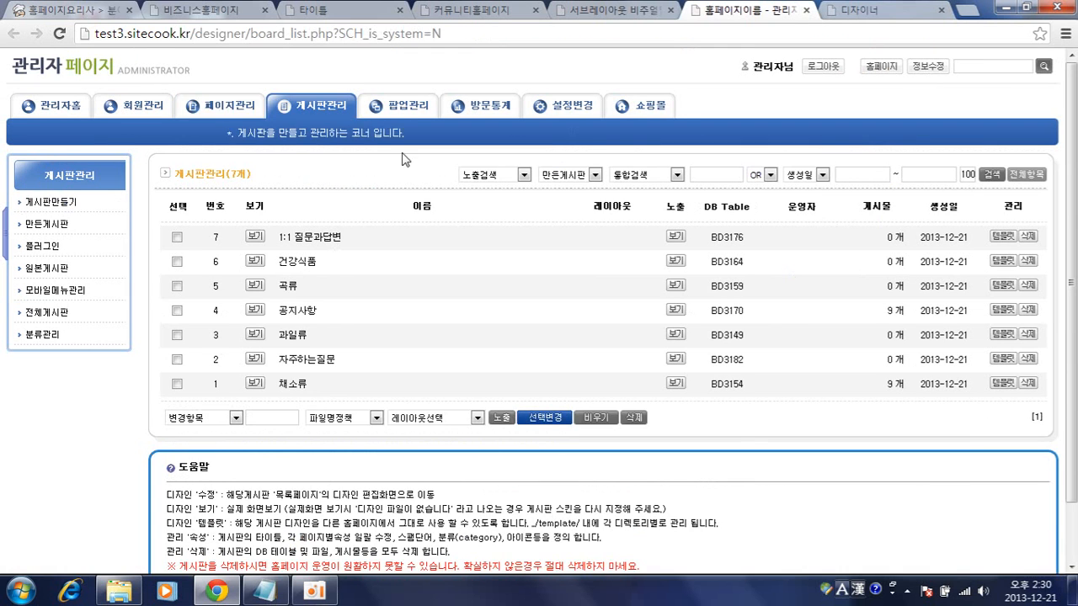
{"action": "left_click", "coordinate": [292, 109]}
{"action": "left_click", "coordinate": [225, 106]}
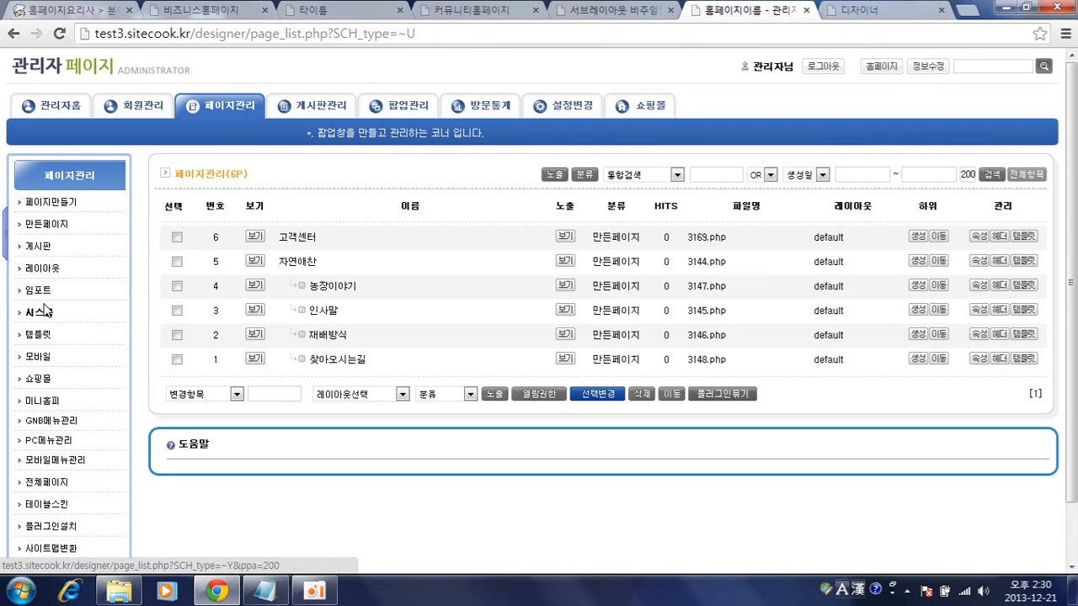
{"action": "left_click", "coordinate": [41, 291]}
{"action": "scroll", "coordinate": [491, 371], "scroll_direction": "down", "scroll_amount": 6}
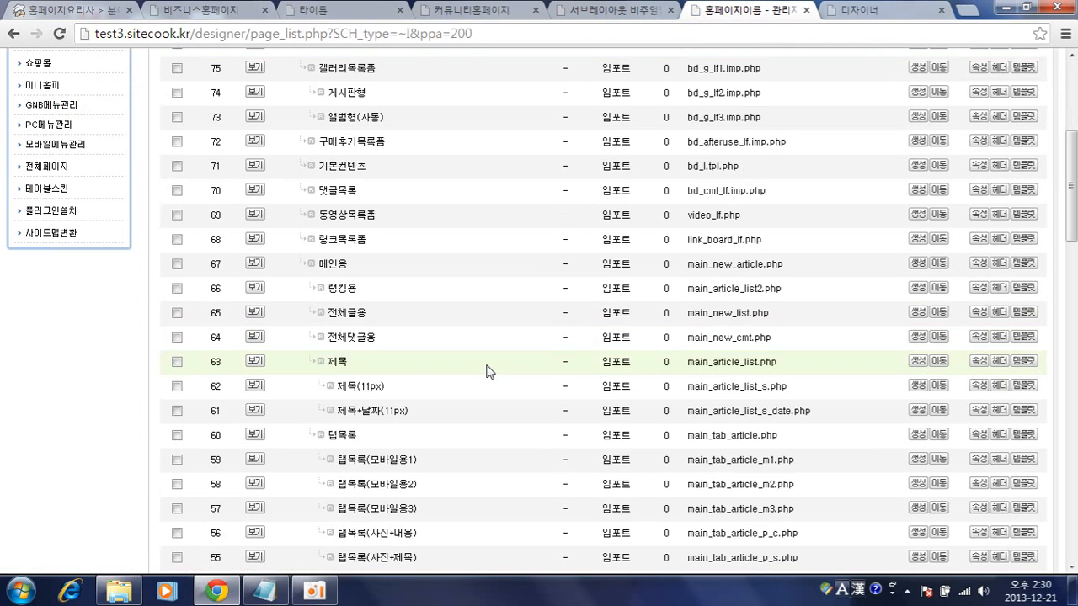
{"action": "scroll", "coordinate": [478, 235], "scroll_direction": "up", "scroll_amount": 1}
{"action": "scroll", "coordinate": [478, 235], "scroll_direction": "down", "scroll_amount": 1}
{"action": "scroll", "coordinate": [345, 139], "scroll_direction": "down", "scroll_amount": 2}
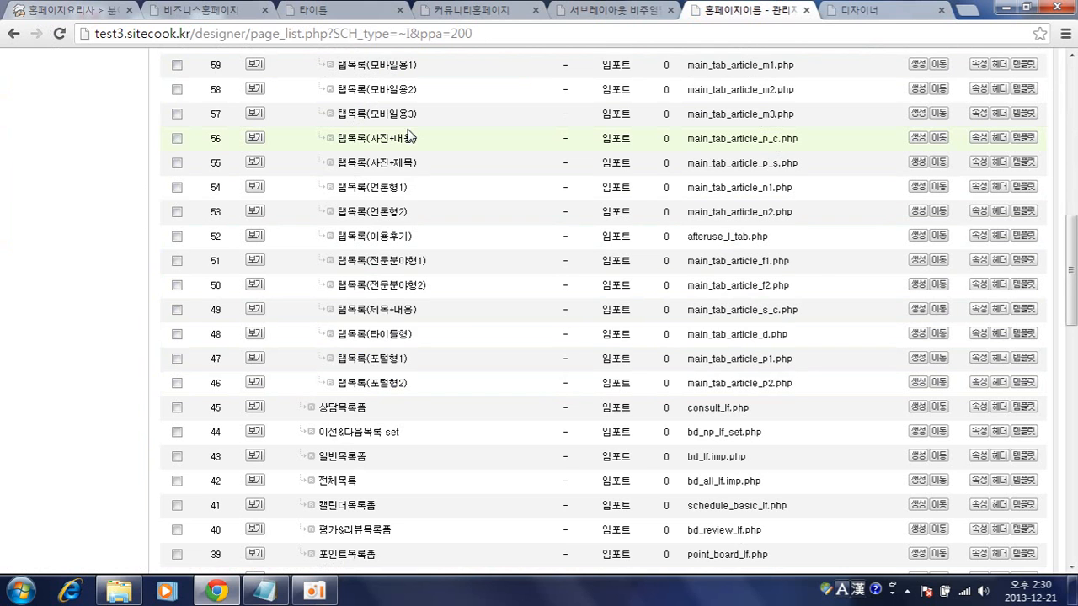
Step: Compare the demo site's tab list and the 서브레이아웃 비주얼탭 3 preview with the available 탭목록 entries
{"action": "left_click", "coordinate": [324, 10]}
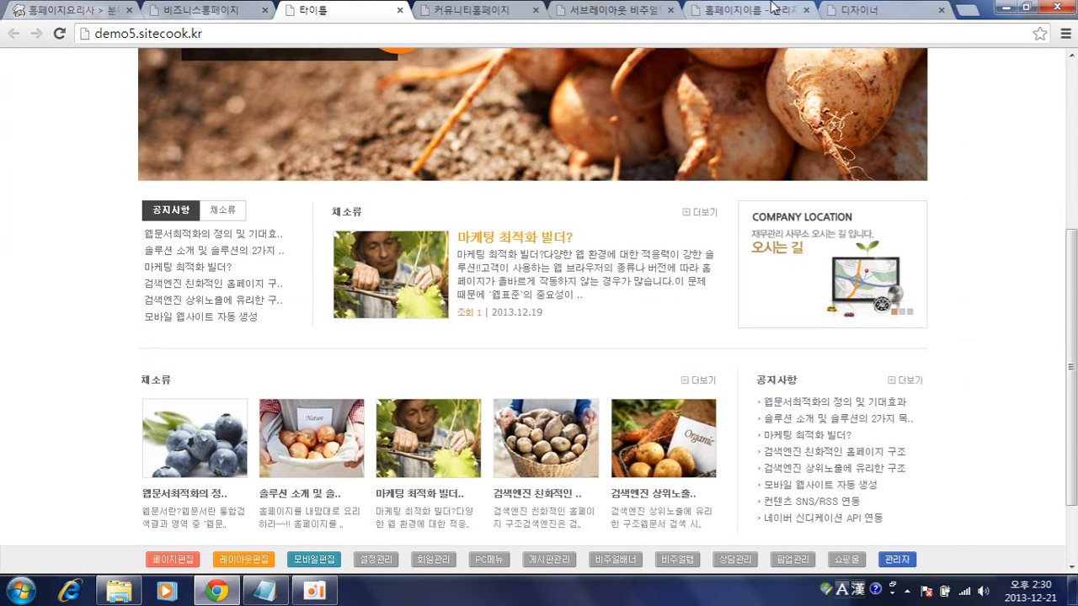
{"action": "left_click", "coordinate": [745, 10]}
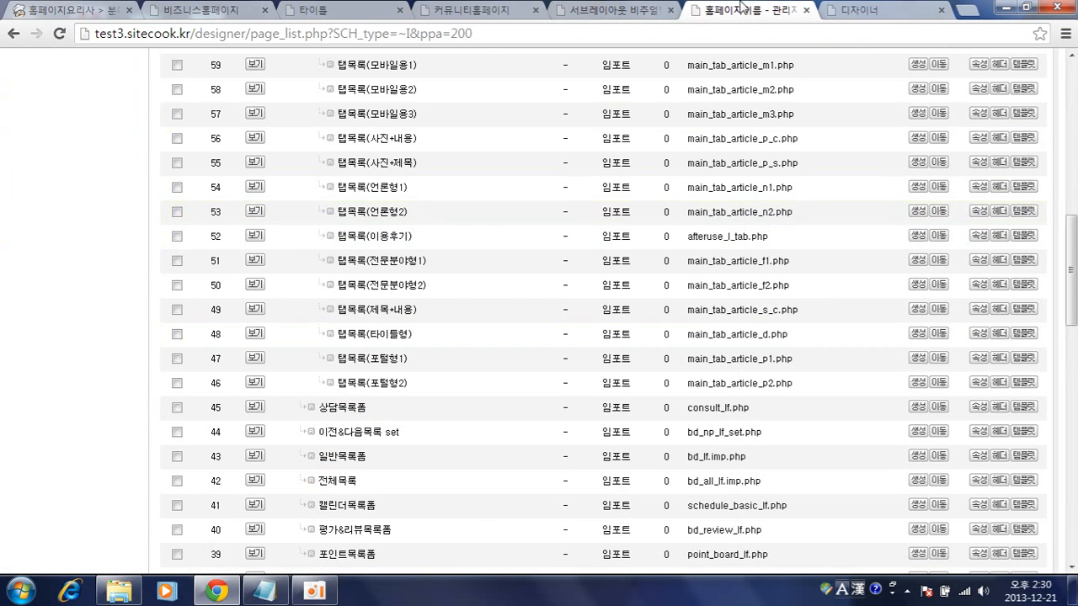
{"action": "left_click", "coordinate": [649, 9]}
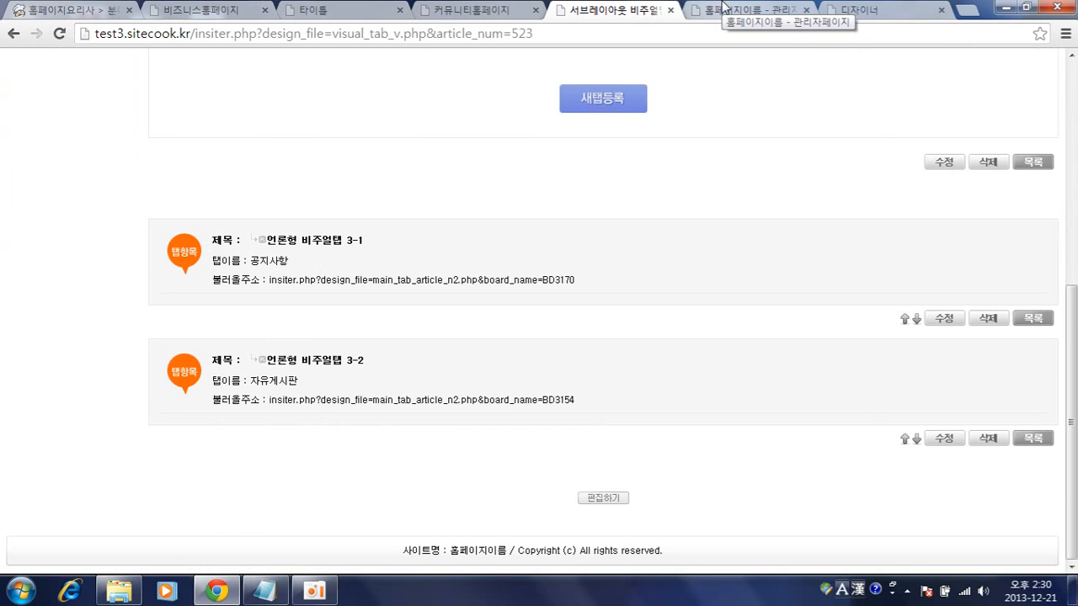
{"action": "scroll", "coordinate": [673, 306], "scroll_direction": "up", "scroll_amount": 4}
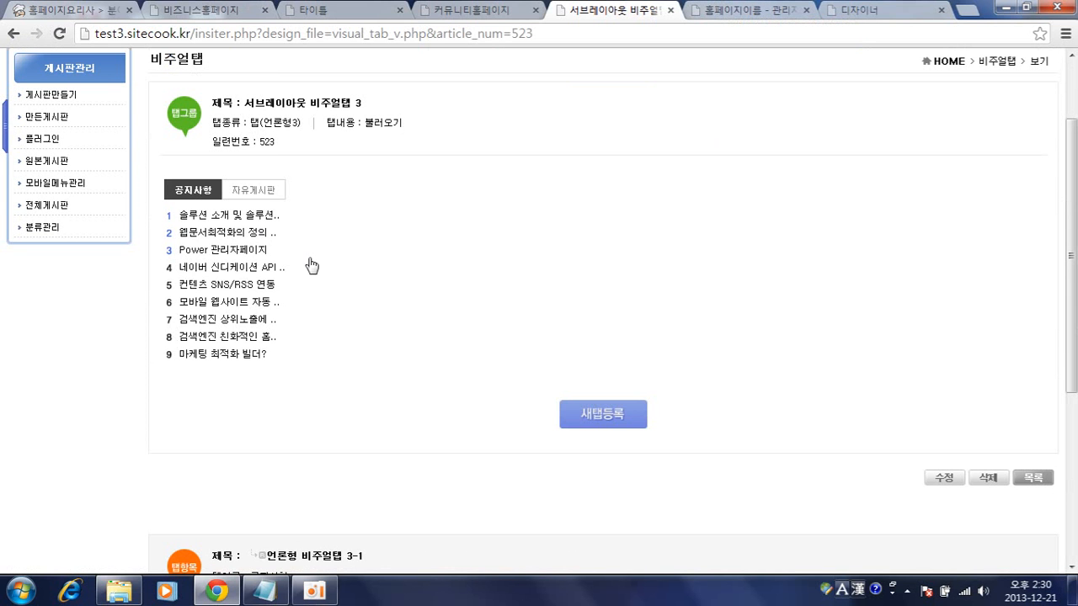
{"action": "key", "text": "ctrl+Tab"}
{"action": "scroll", "coordinate": [505, 303], "scroll_direction": "up", "scroll_amount": 1}
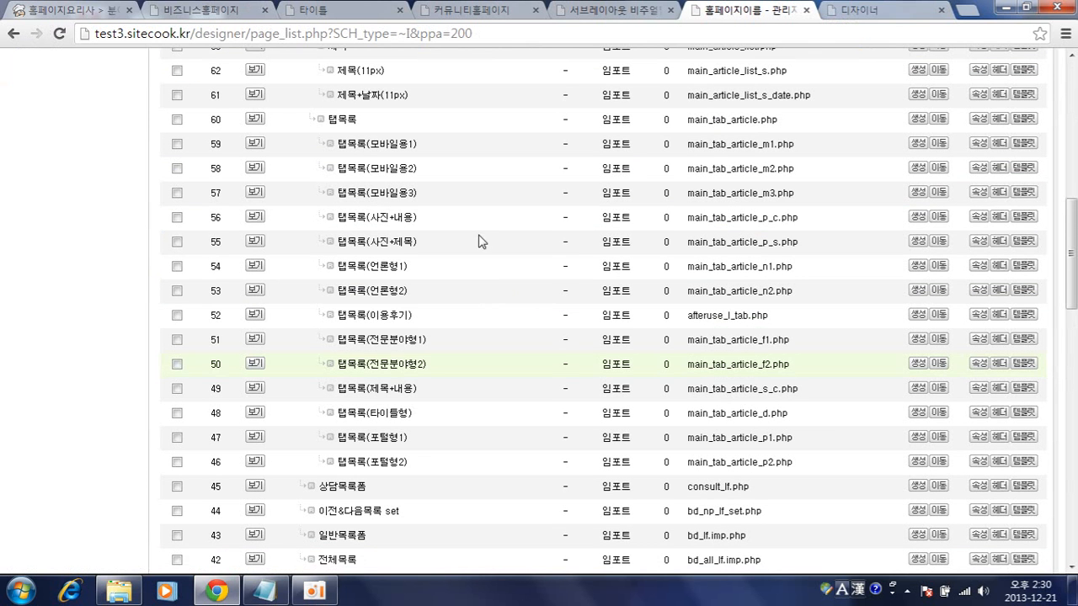
Step: Inspect the 탭목록 import page in the designer, return to the list, and copy its file name main_tab_article.php
{"action": "left_click", "coordinate": [342, 118]}
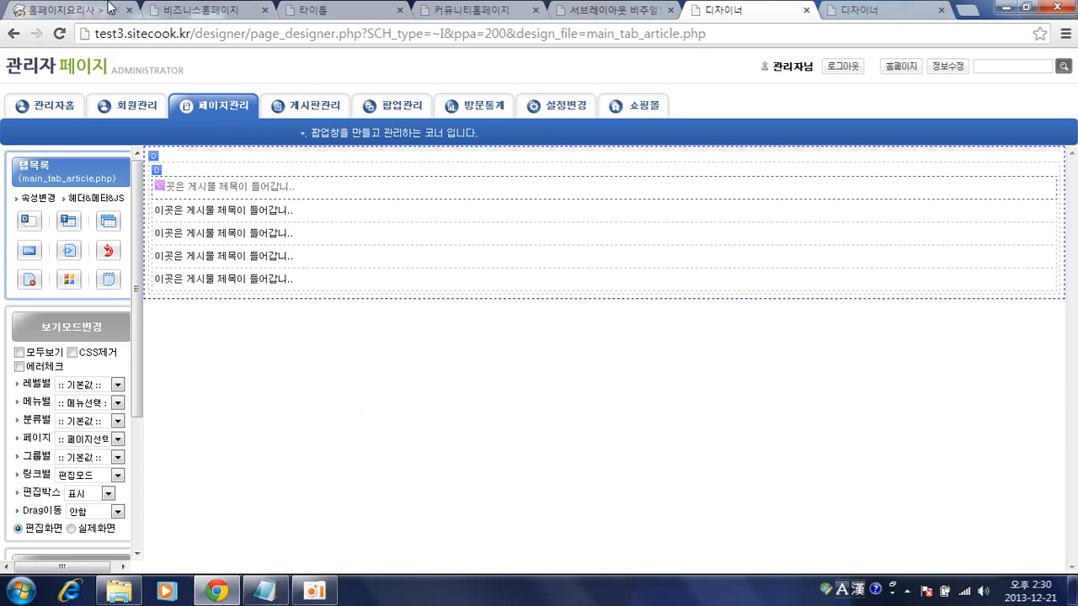
{"action": "left_click", "coordinate": [14, 34]}
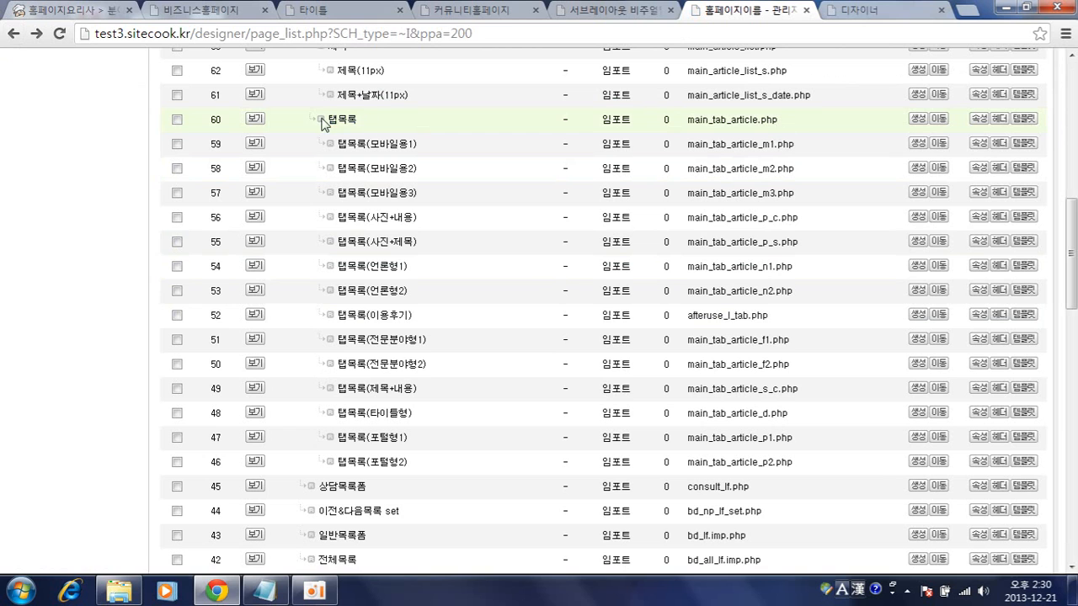
{"action": "left_click_drag", "start_coordinate": [778, 123], "coordinate": [689, 124]}
{"action": "key", "text": "ctrl+c"}
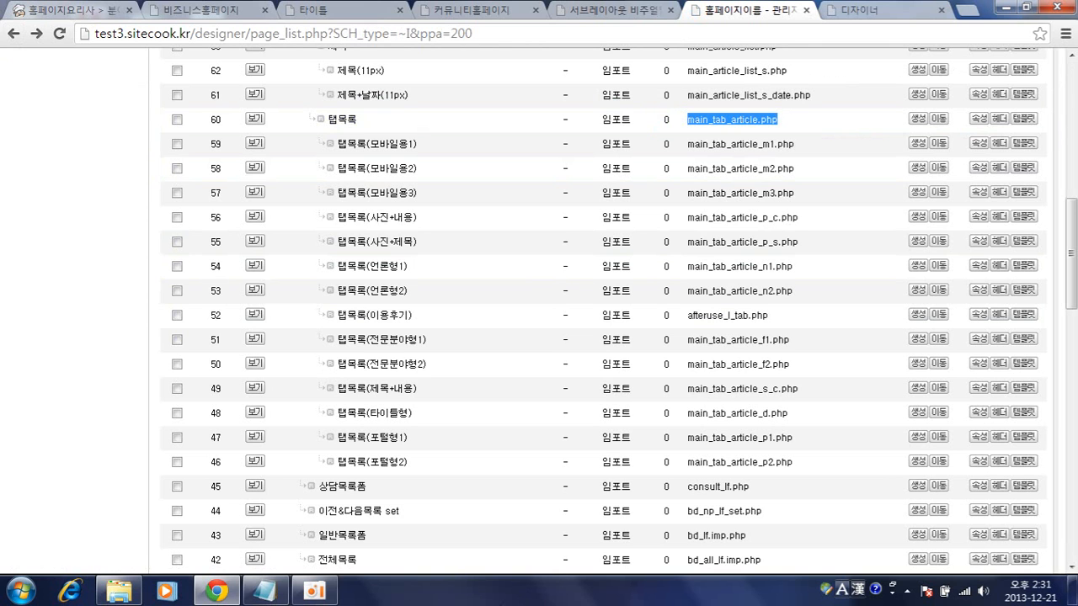
Step: Change design_file in the 불러올주소 of 언론형 비주얼탭 3-1 to main_tab_article.php, save it, and preview both tabs
{"action": "left_click", "coordinate": [622, 13]}
{"action": "scroll", "coordinate": [862, 462], "scroll_direction": "down", "scroll_amount": 4}
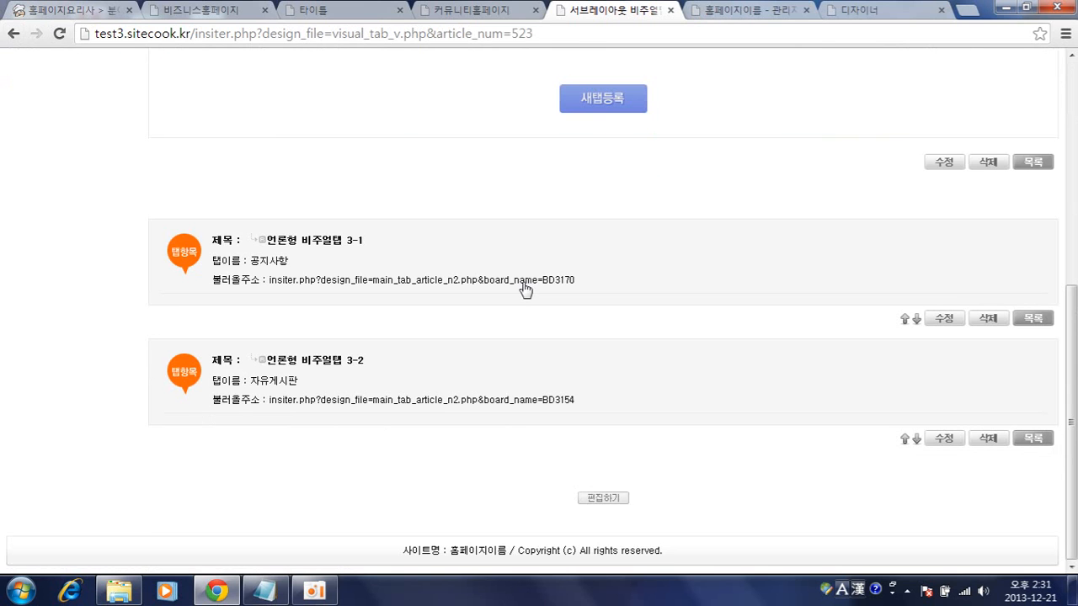
{"action": "left_click", "coordinate": [950, 326]}
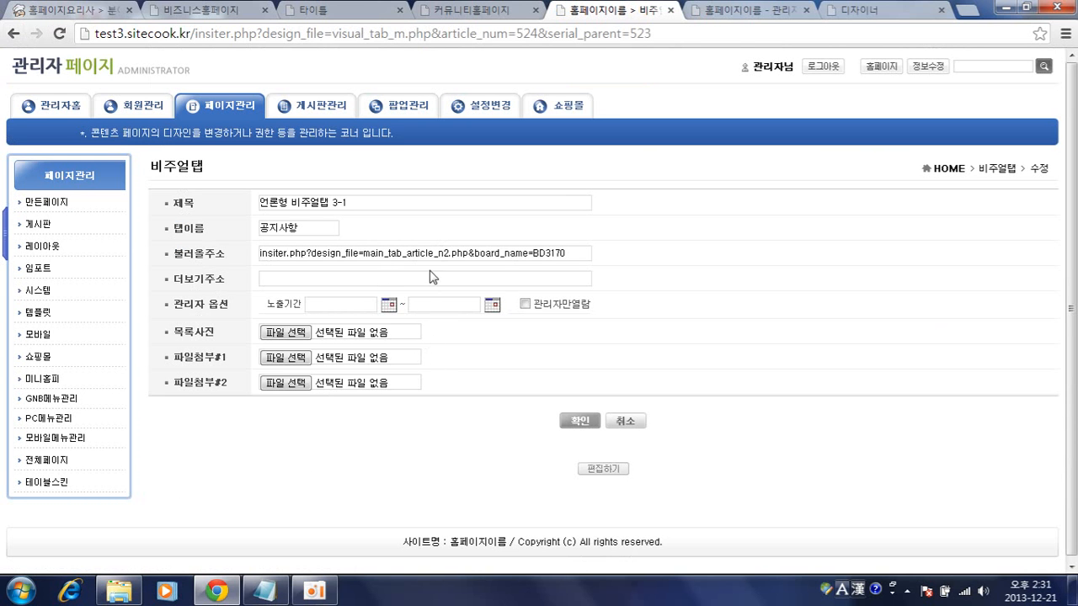
{"action": "double_click", "coordinate": [362, 253]}
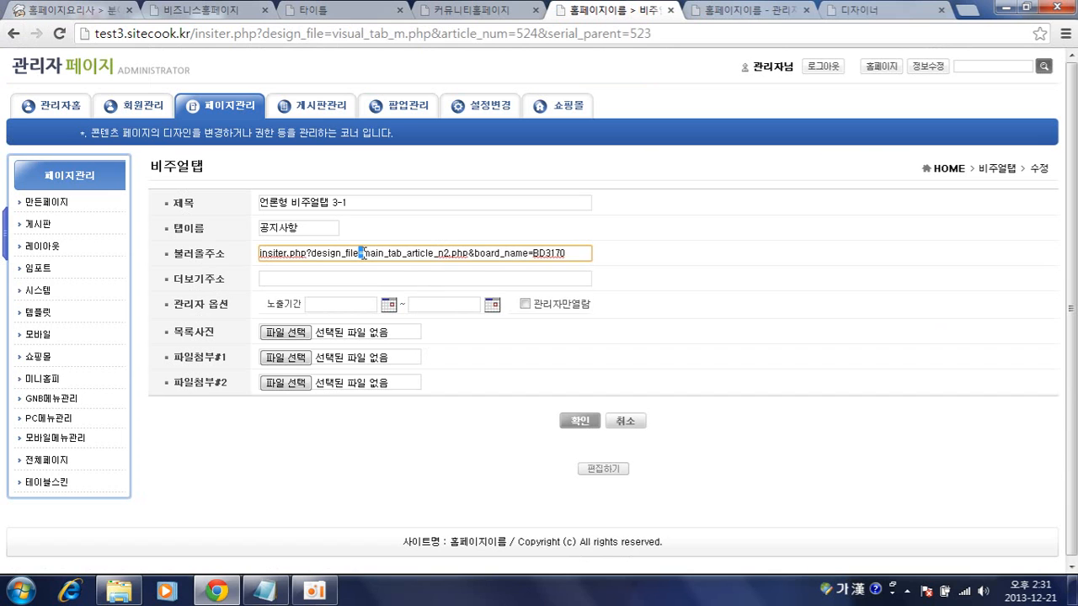
{"action": "left_click", "coordinate": [364, 253]}
{"action": "left_click_drag", "start_coordinate": [364, 253], "coordinate": [465, 254]}
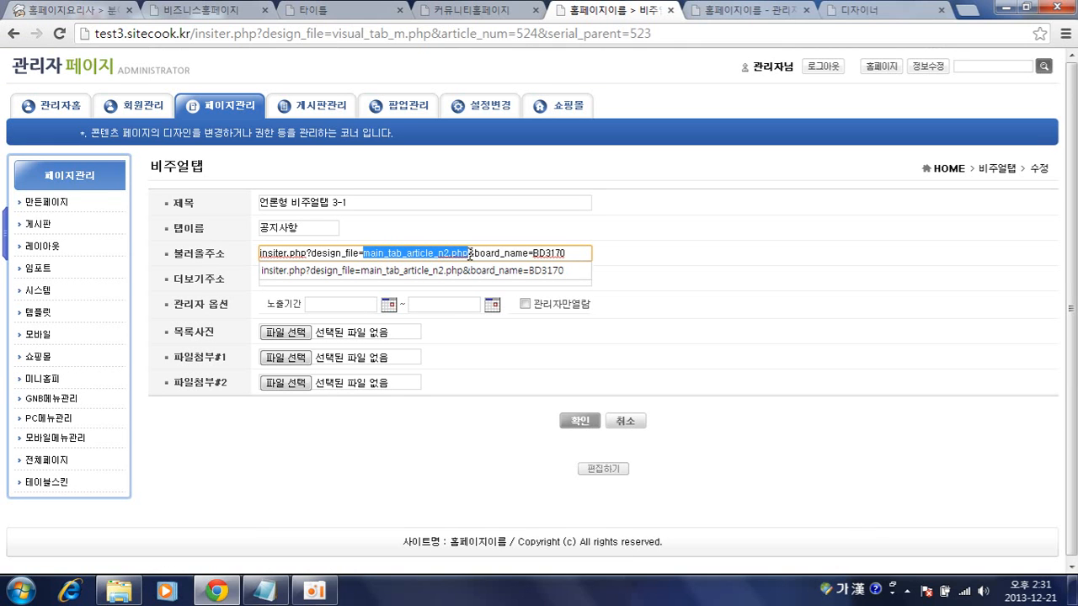
{"action": "key", "text": "ctrl+v"}
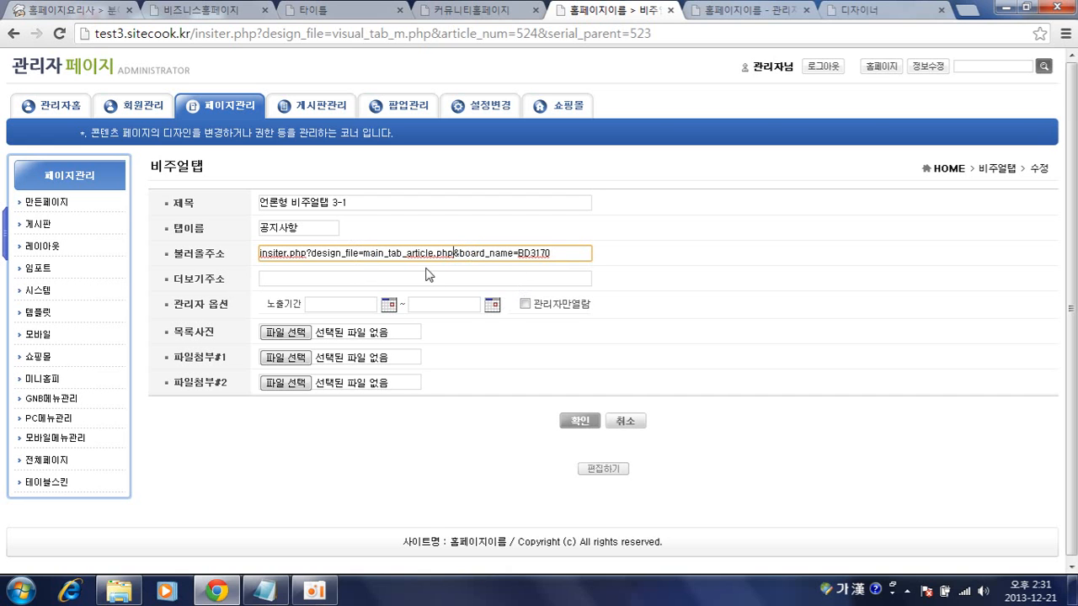
{"action": "left_click", "coordinate": [579, 420]}
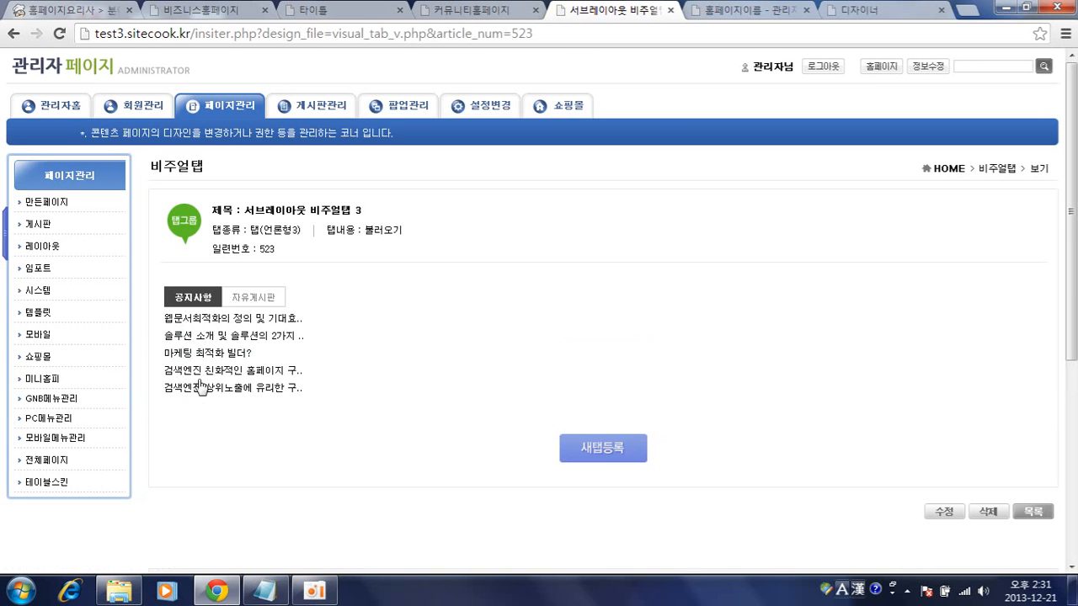
{"action": "left_click", "coordinate": [252, 297]}
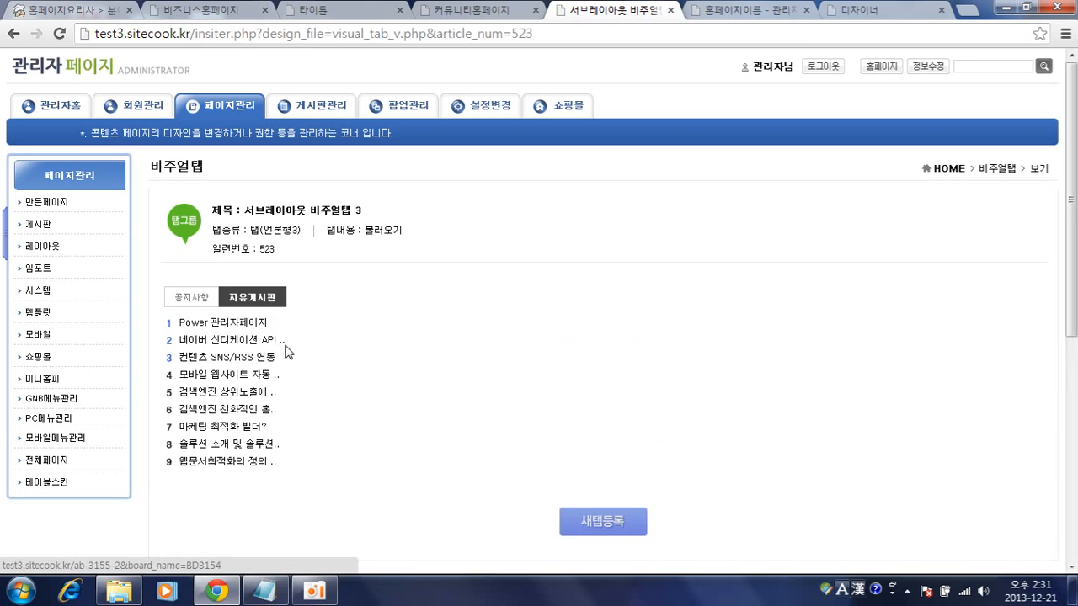
{"action": "left_click", "coordinate": [191, 297]}
Step: Change design_file in the 불러올주소 of 언론형 비주얼탭 3-2 to main_tab_article.php, keeping board_name BD3154, and save it
{"action": "scroll", "coordinate": [613, 381], "scroll_direction": "down", "scroll_amount": 4}
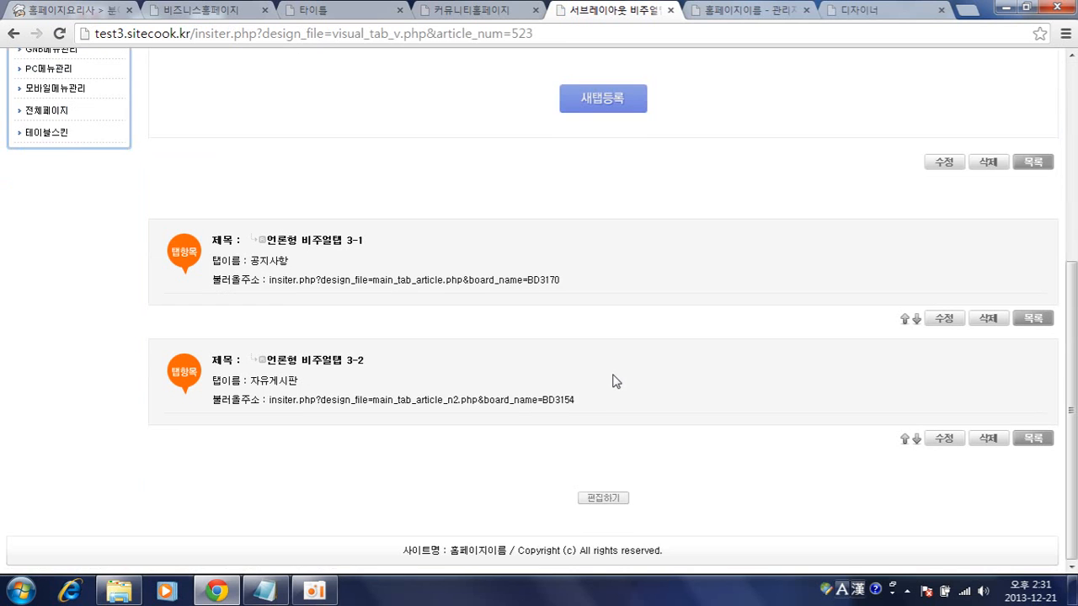
{"action": "left_click", "coordinate": [949, 439]}
{"action": "left_click_drag", "start_coordinate": [363, 255], "coordinate": [476, 263]}
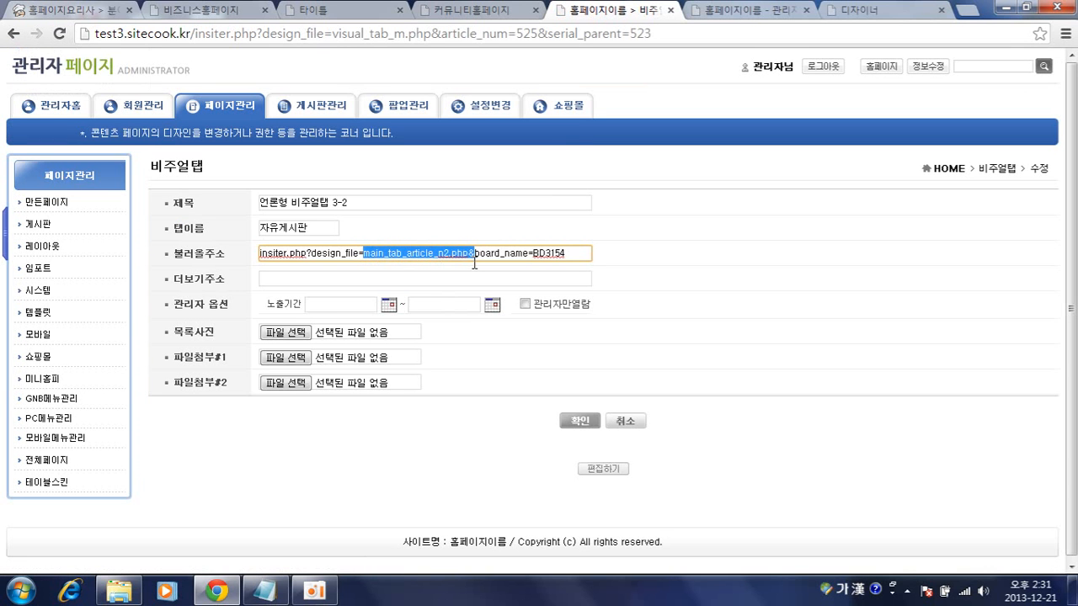
{"action": "key", "text": "ctrl+v"}
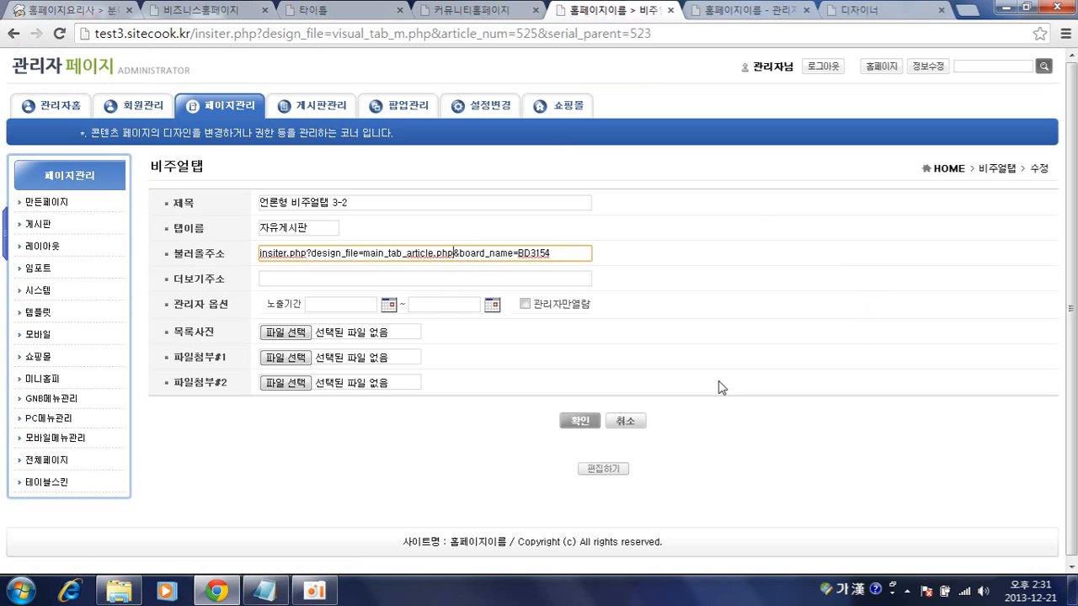
{"action": "left_click", "coordinate": [580, 421]}
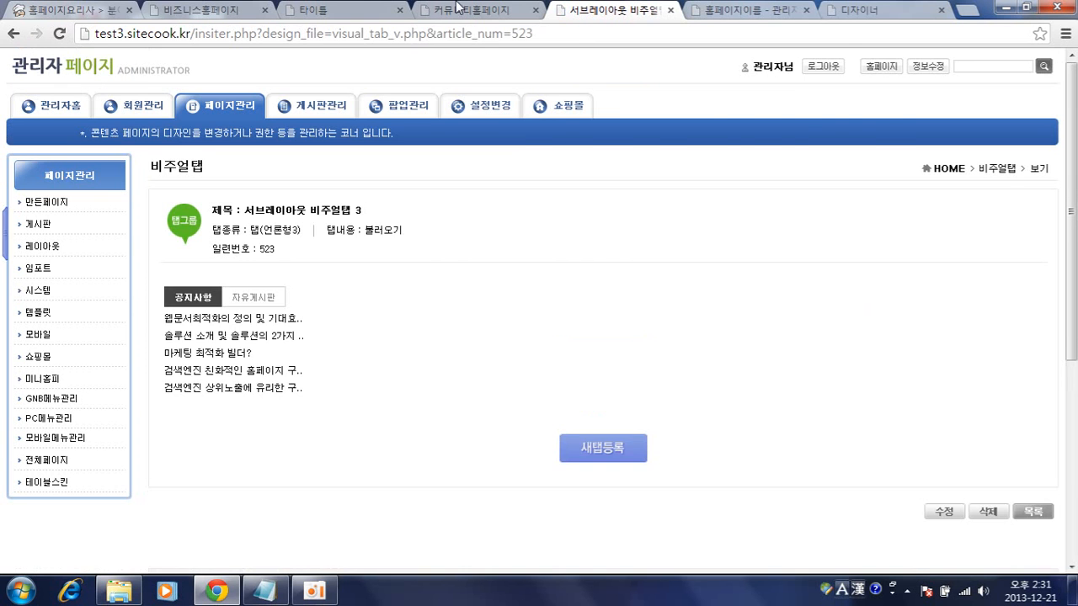
Step: Reload the community home page and check the post list style in the visual tab block
{"action": "left_click", "coordinate": [458, 8]}
{"action": "key", "text": "F5"}
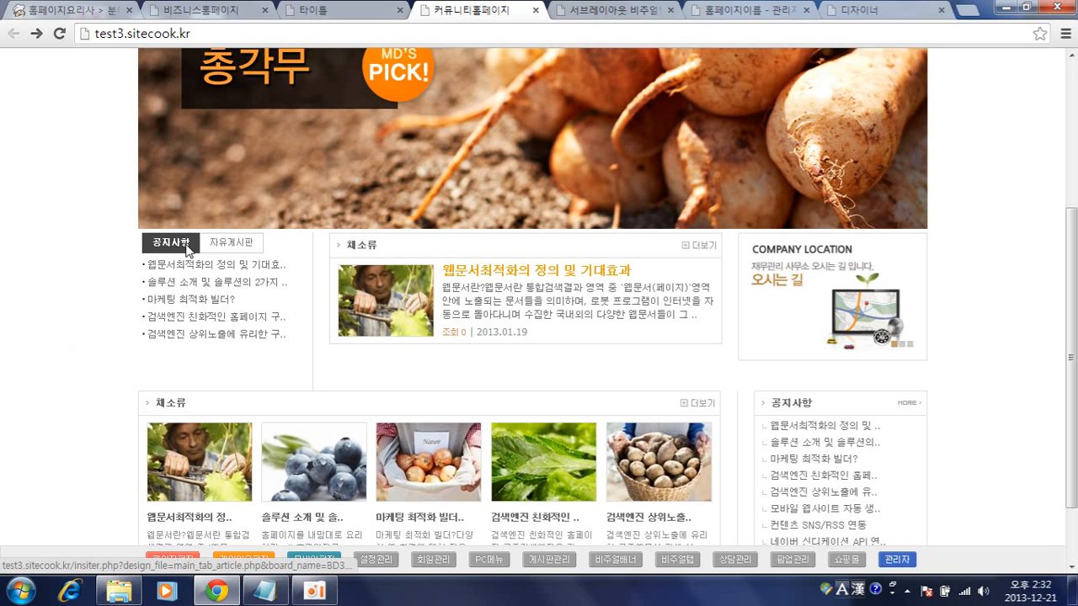
{"action": "left_click_drag", "start_coordinate": [177, 287], "coordinate": [179, 346]}
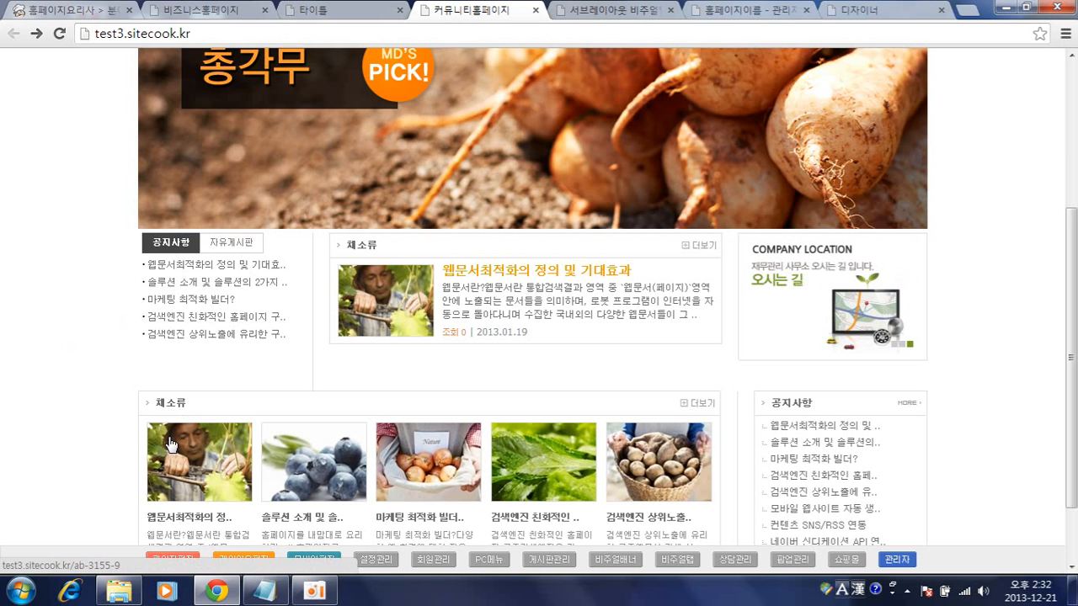
Step: Return to 서브레이아웃 비주얼탭 3 and open the 불러올주소 page of 언론형 비주얼탭 3-1
{"action": "left_click", "coordinate": [630, 9]}
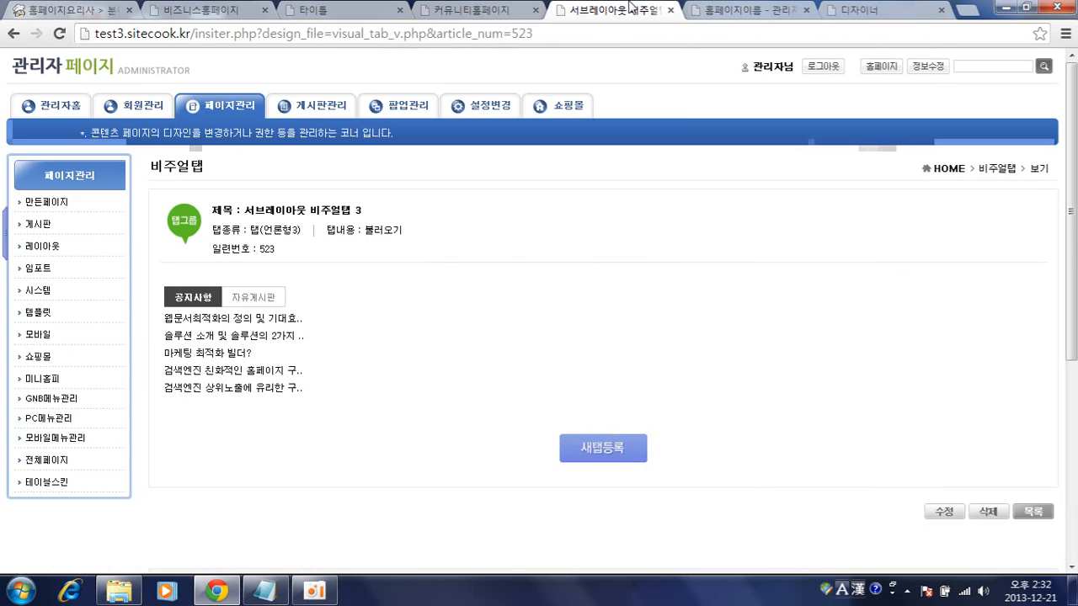
{"action": "key", "text": "ctrl+Tab"}
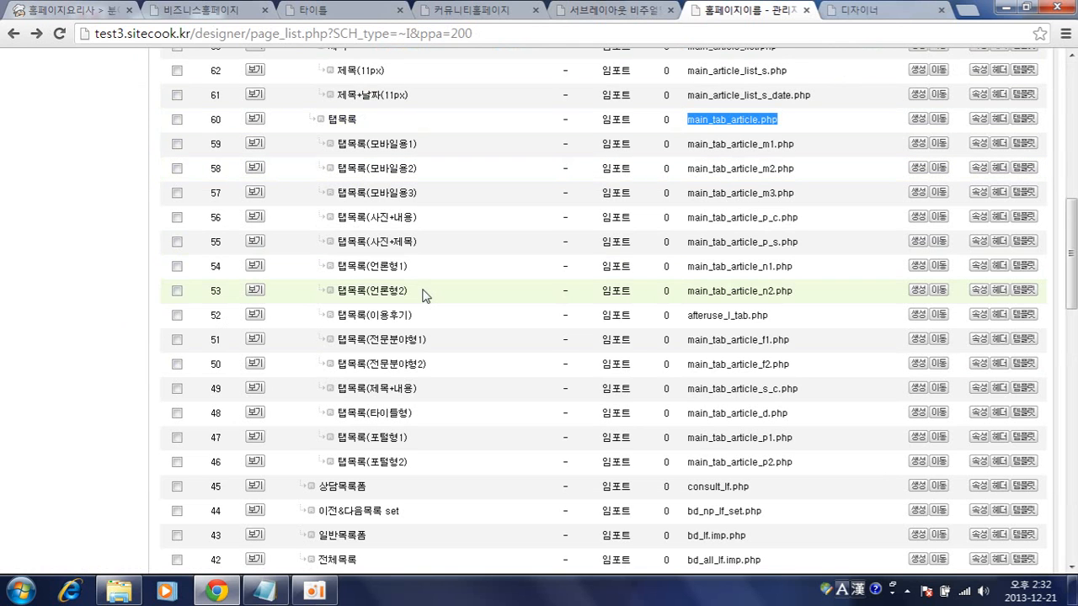
{"action": "key", "text": "ctrl+shift+Tab"}
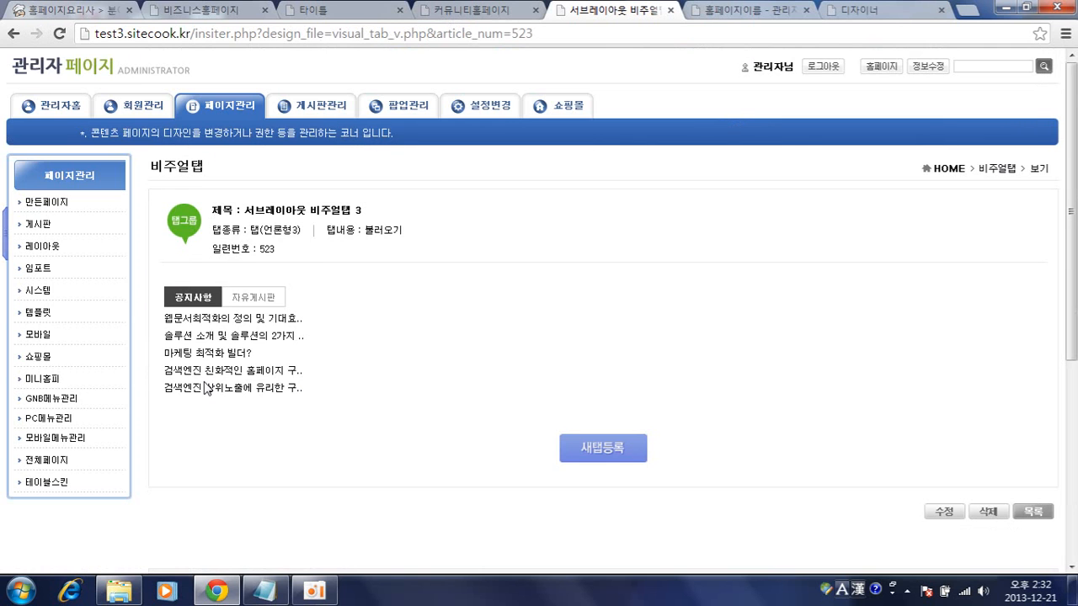
{"action": "scroll", "coordinate": [477, 424], "scroll_direction": "down", "scroll_amount": 3}
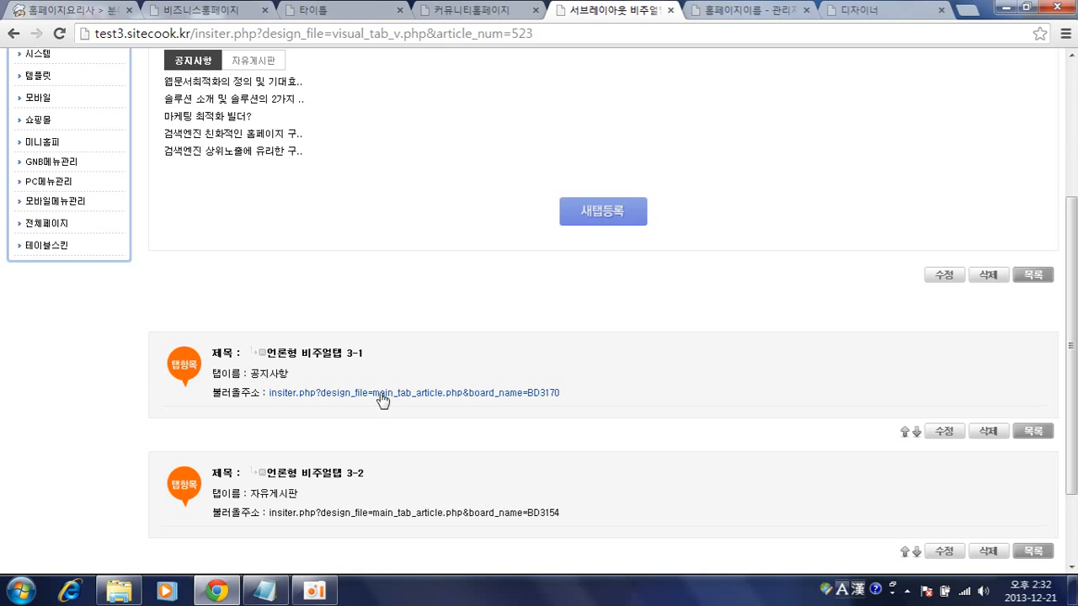
{"action": "left_click", "coordinate": [440, 396]}
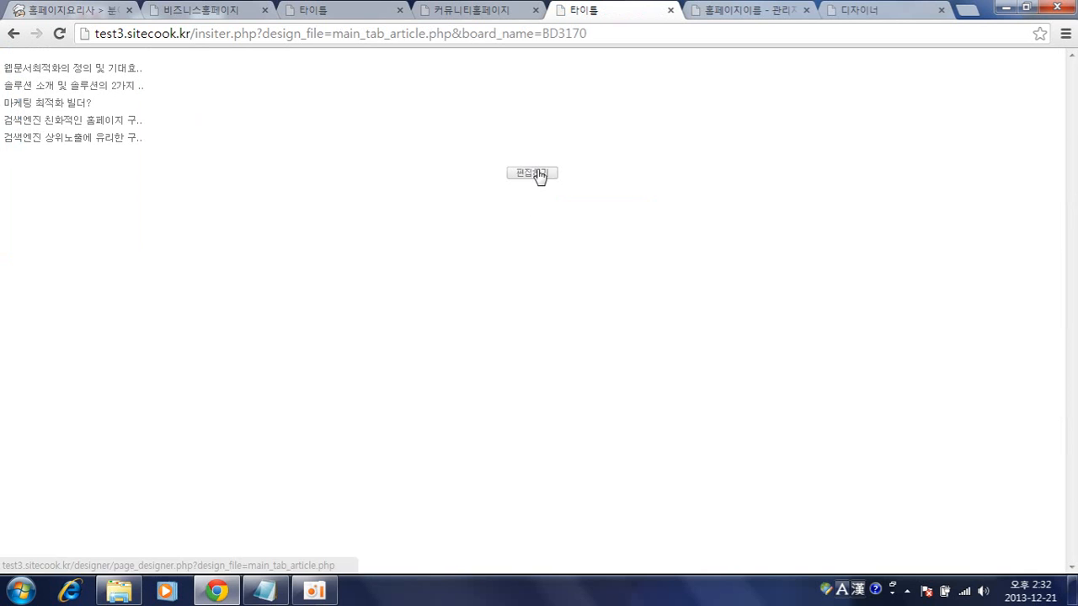
Step: Open main_tab_article.php for editing, set the 게시물수 of its post list DIV to 8, and save
{"action": "left_click", "coordinate": [537, 174]}
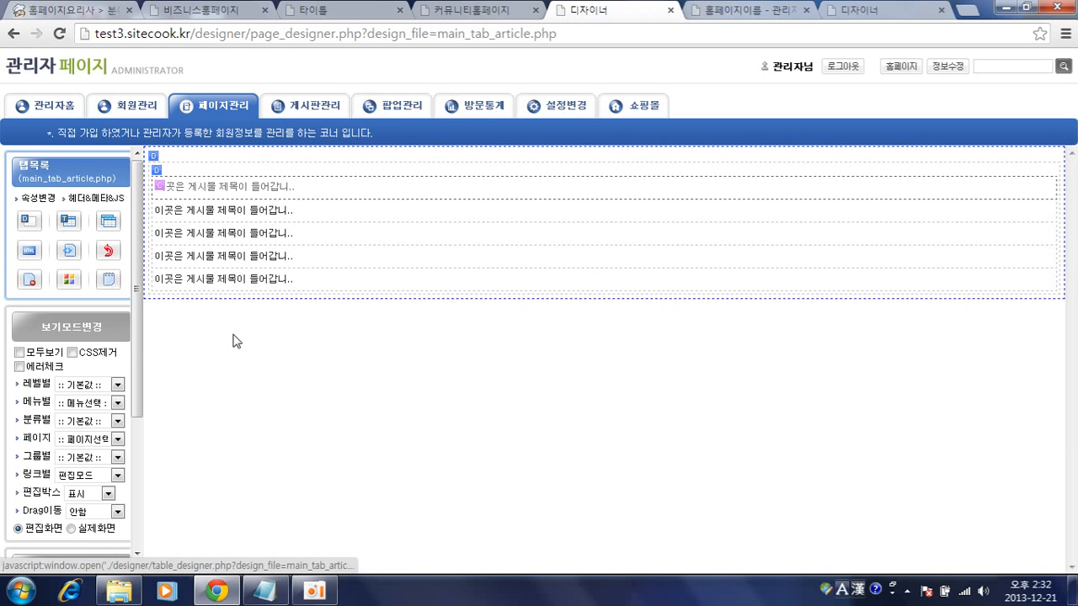
{"action": "left_click", "coordinate": [157, 159]}
{"action": "left_click", "coordinate": [638, 432]}
{"action": "scroll", "coordinate": [627, 336], "scroll_direction": "down", "scroll_amount": 5}
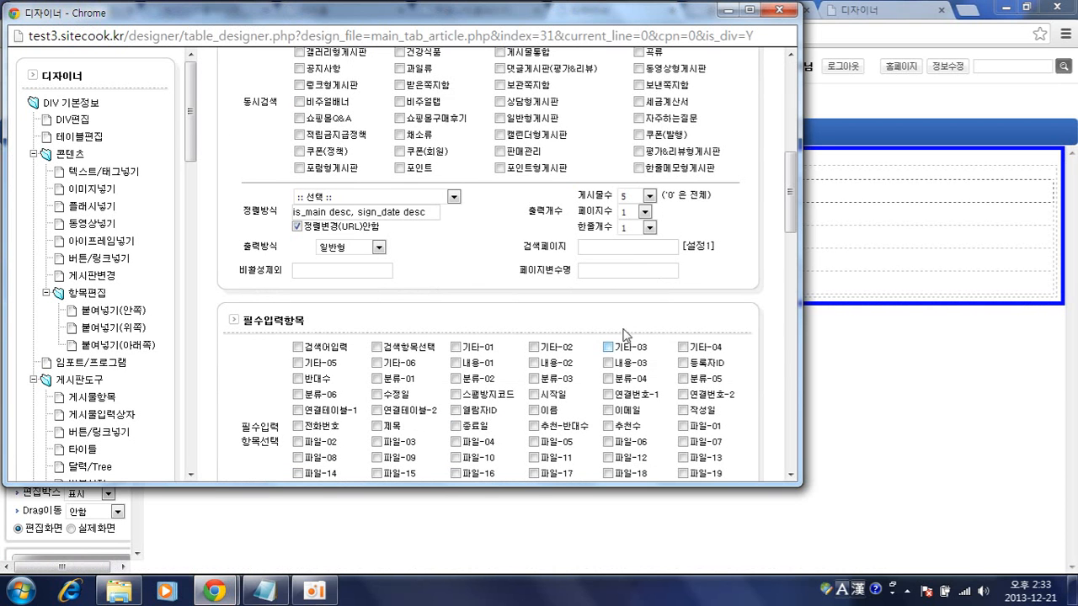
{"action": "left_click", "coordinate": [646, 196]}
{"action": "left_click", "coordinate": [633, 292]}
{"action": "scroll", "coordinate": [730, 275], "scroll_direction": "down", "scroll_amount": 4}
{"action": "left_click", "coordinate": [716, 436]}
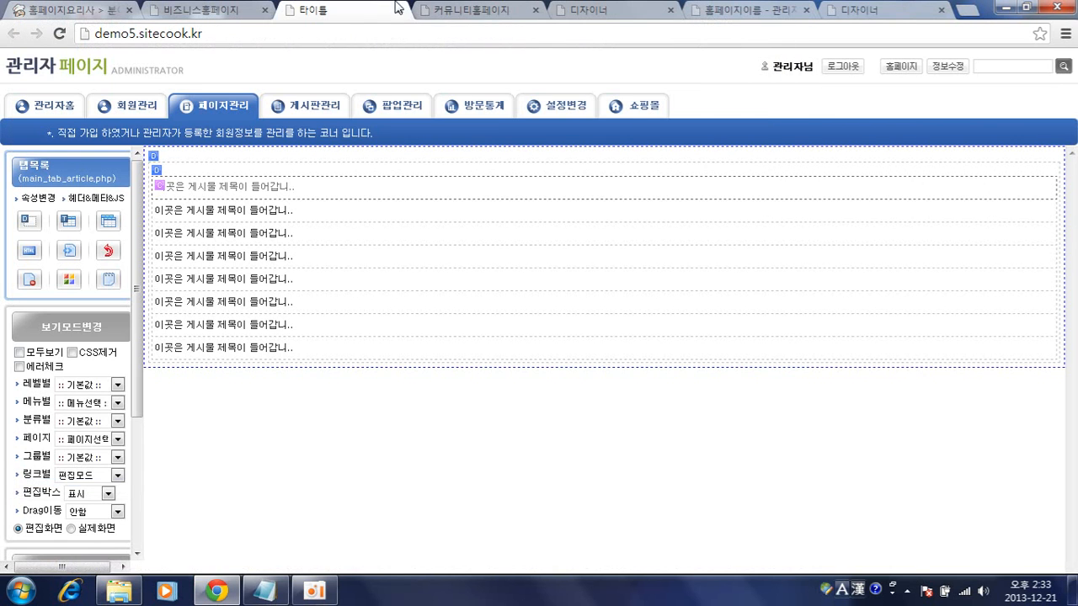
Step: Check the post list on the reloaded community home page and undo the last post count change in main_tab_article.php
{"action": "left_click", "coordinate": [443, 8]}
{"action": "key", "text": "F5"}
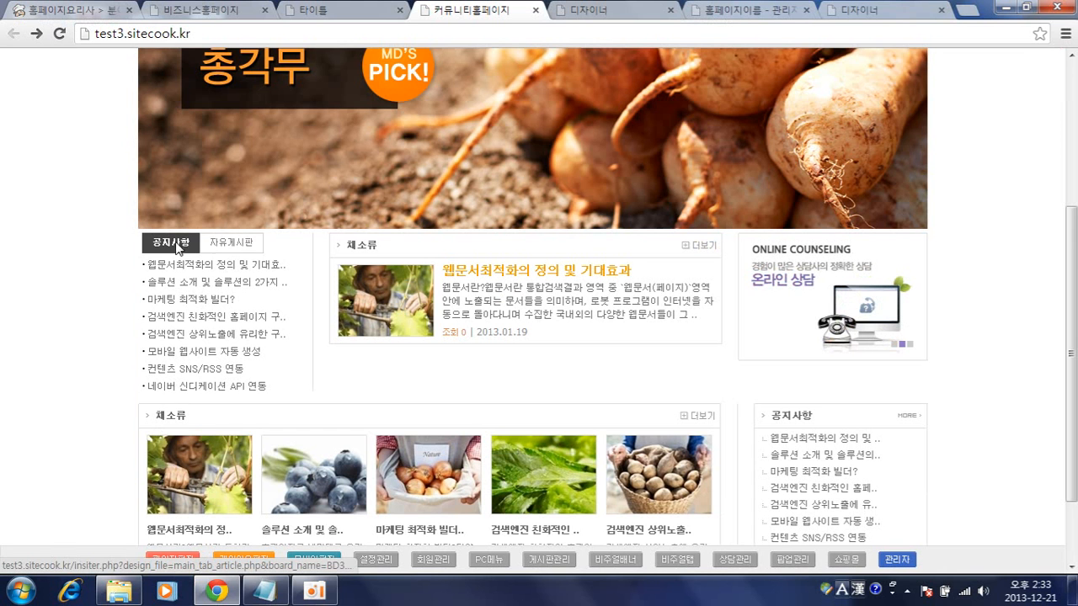
{"action": "left_click", "coordinate": [633, 8]}
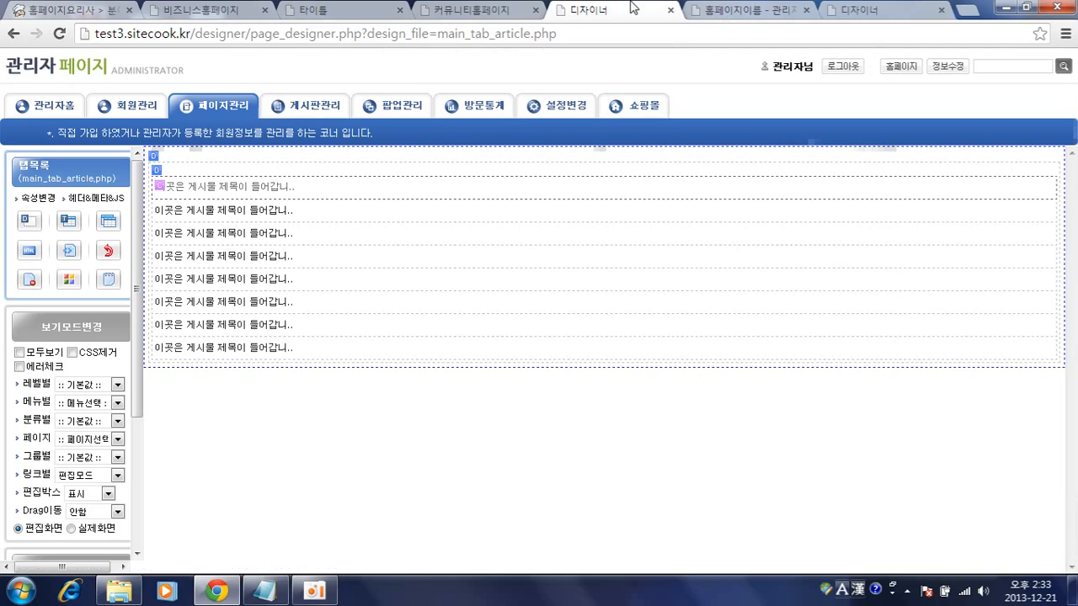
{"action": "left_click", "coordinate": [110, 251]}
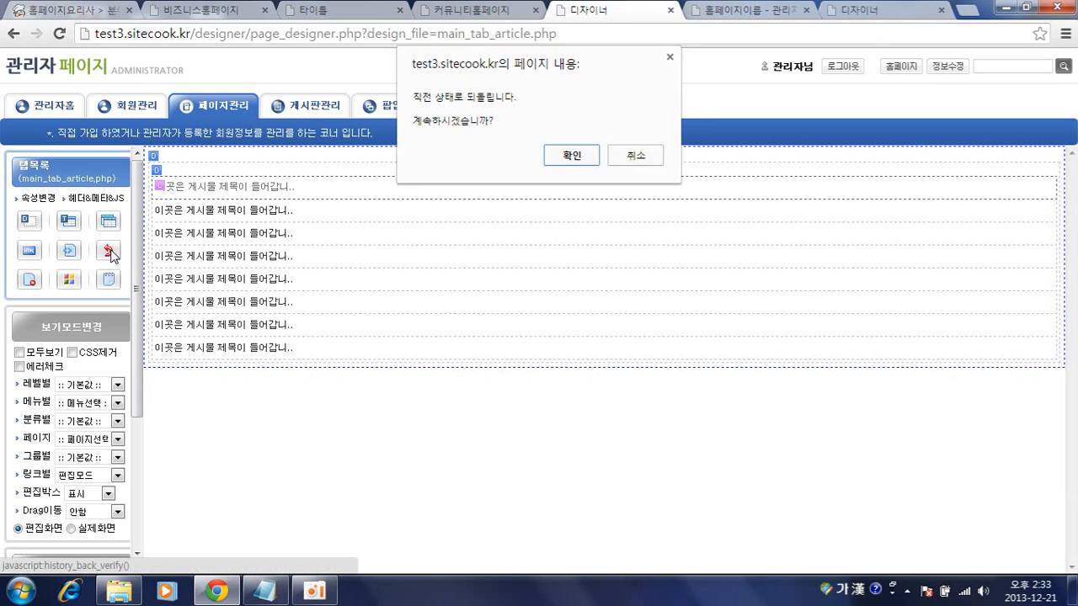
{"action": "key", "text": "Return"}
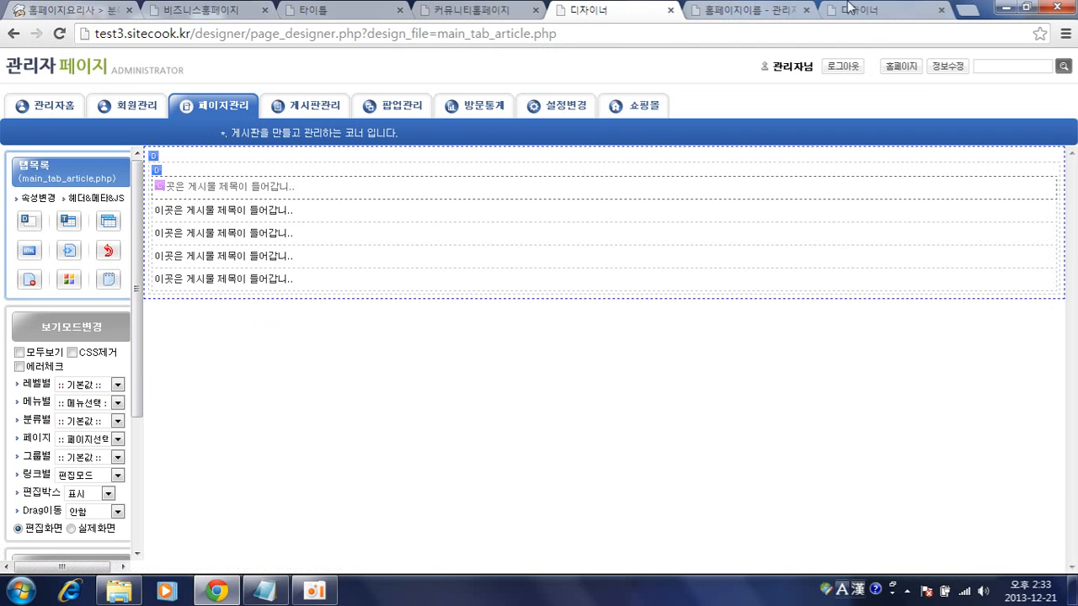
Step: Examine the 게시판선택 setting of the 채소류 list DIV beside the visual tab on home.php without changing it
{"action": "left_click", "coordinate": [894, 7]}
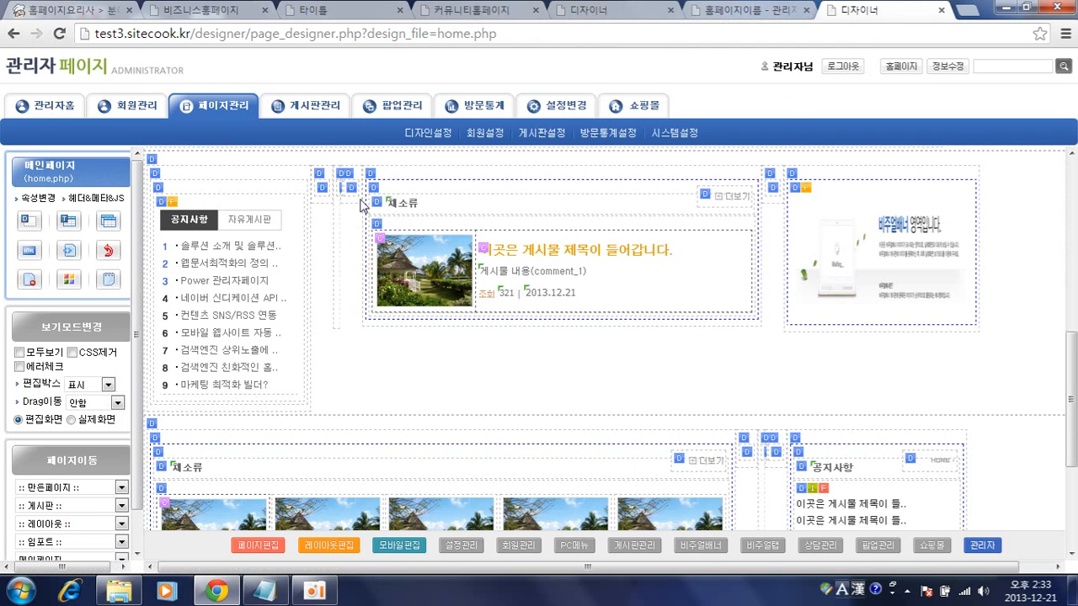
{"action": "left_click", "coordinate": [492, 217]}
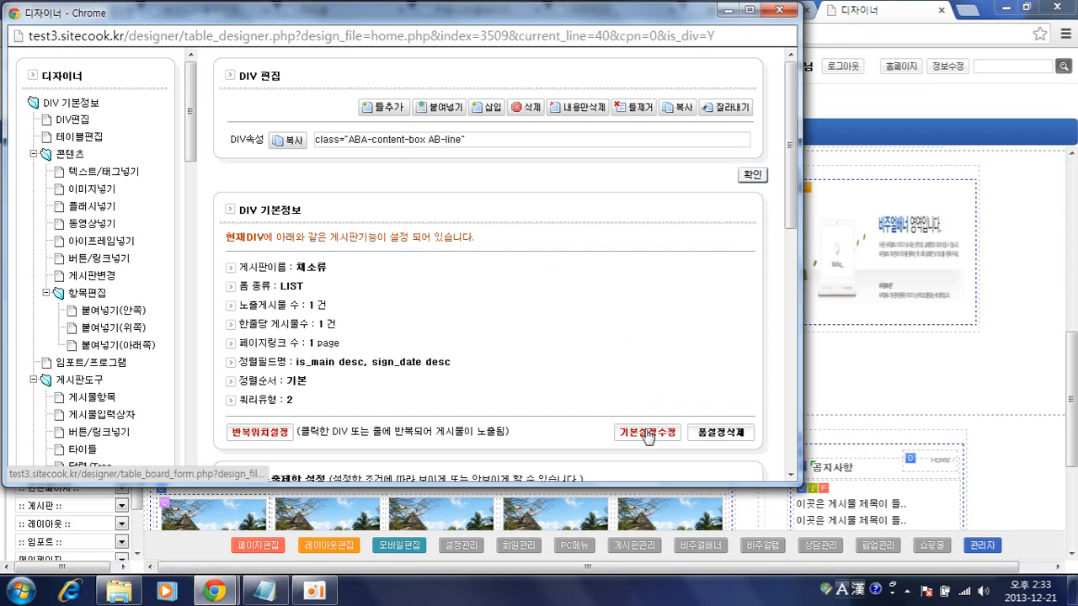
{"action": "left_click", "coordinate": [300, 113]}
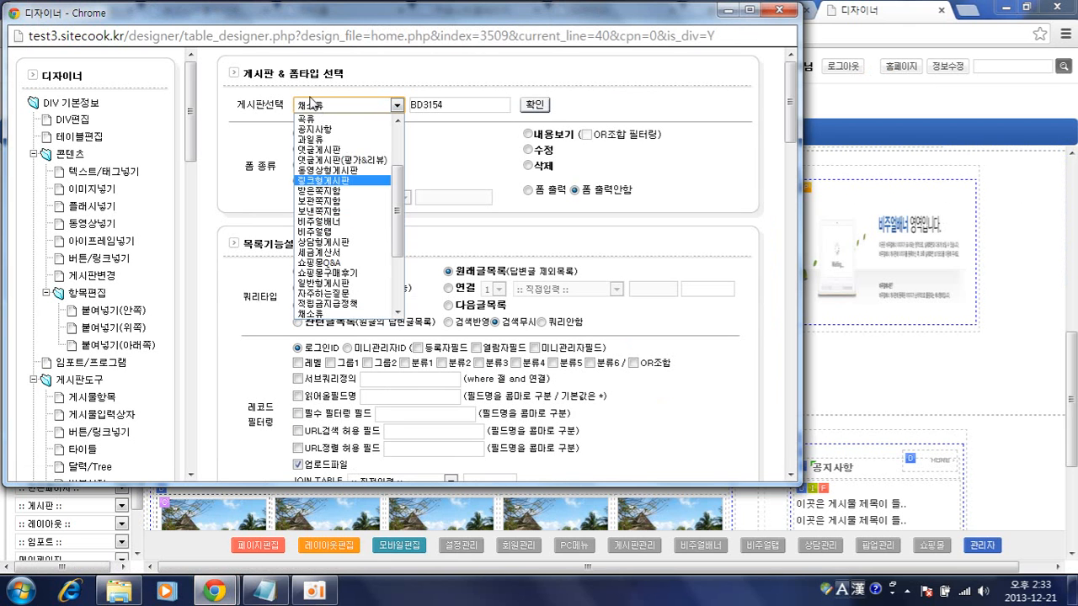
{"action": "left_click", "coordinate": [778, 10]}
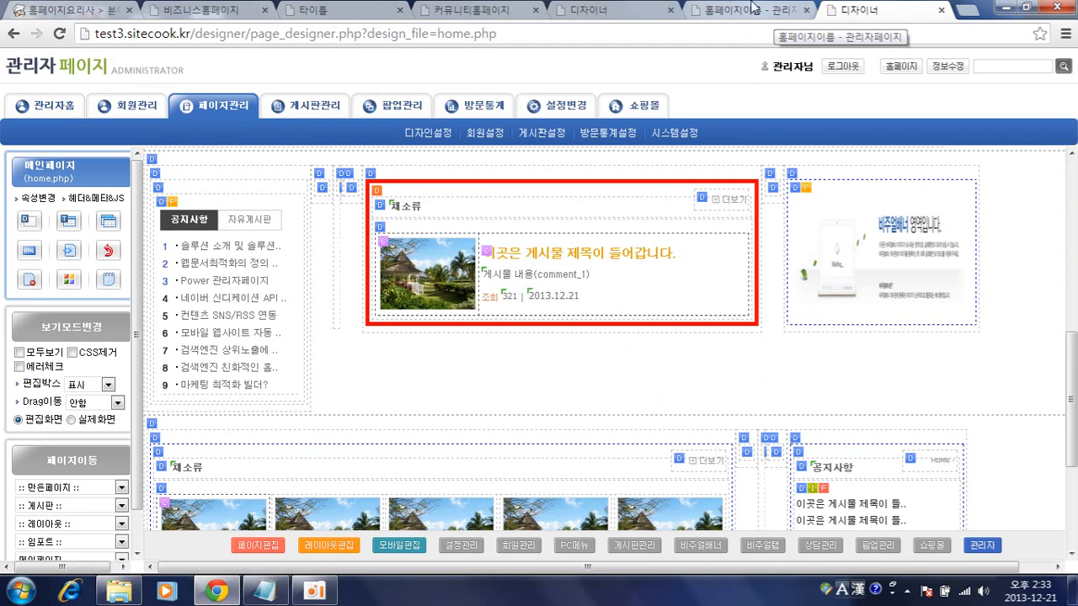
Step: Open 서브레이아웃 비주얼탭 3 in the 비주얼탭 admin list and examine the 불러올주소 of both tab items
{"action": "left_click", "coordinate": [772, 12]}
{"action": "left_click", "coordinate": [461, 10]}
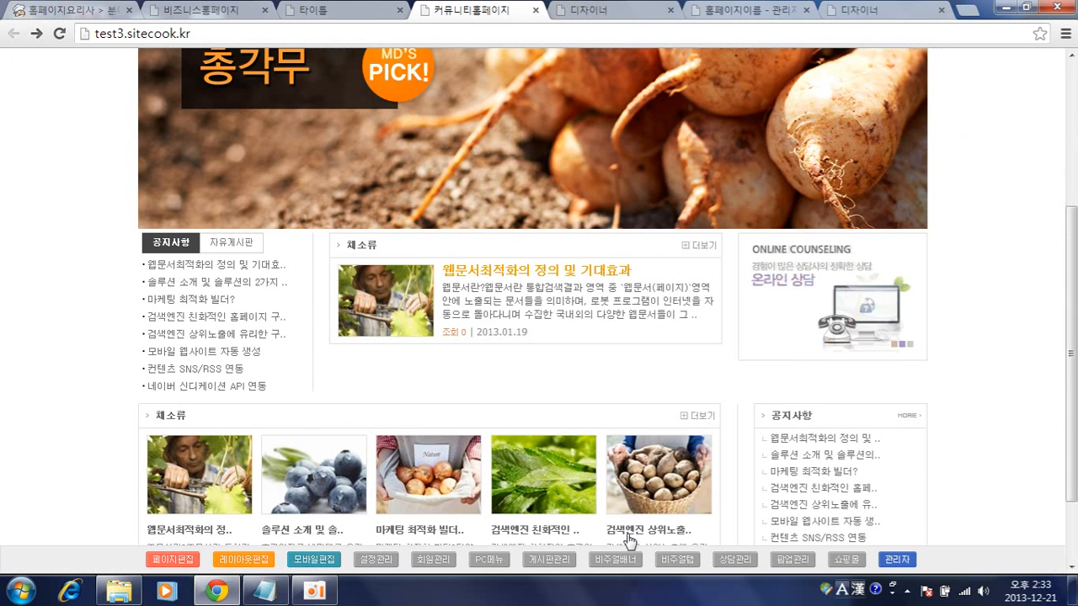
{"action": "left_click", "coordinate": [678, 560]}
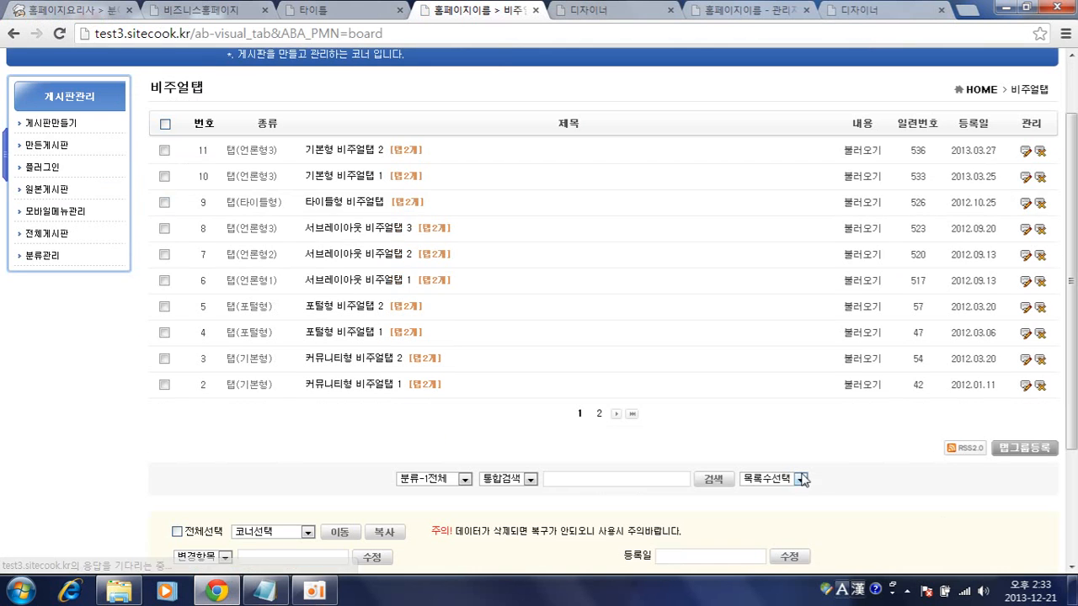
{"action": "left_click", "coordinate": [339, 231]}
{"action": "scroll", "coordinate": [757, 473], "scroll_direction": "down", "scroll_amount": 2}
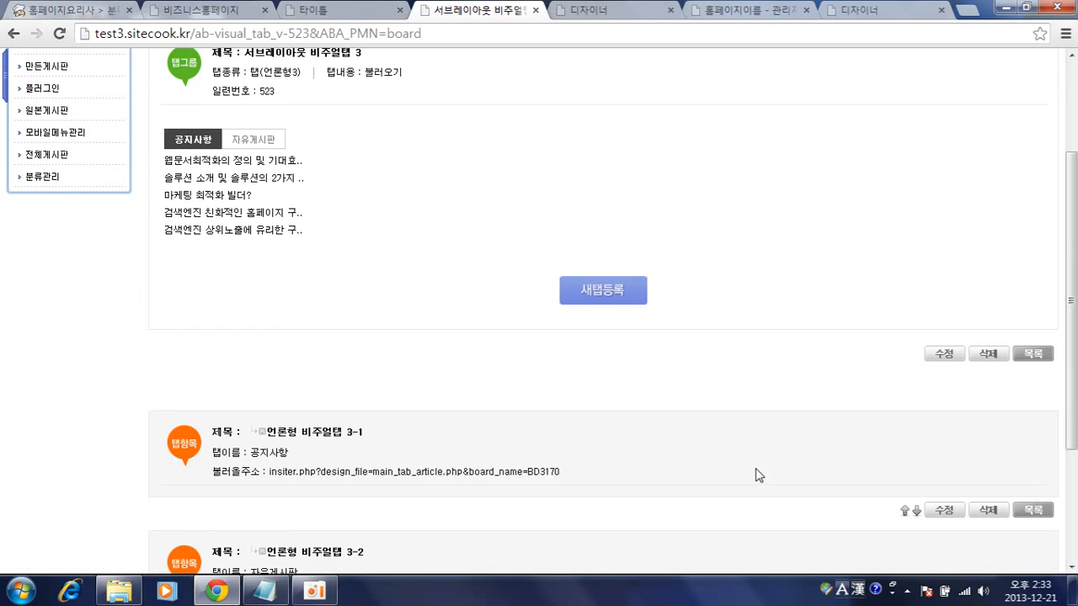
{"action": "scroll", "coordinate": [758, 476], "scroll_direction": "down", "scroll_amount": 1}
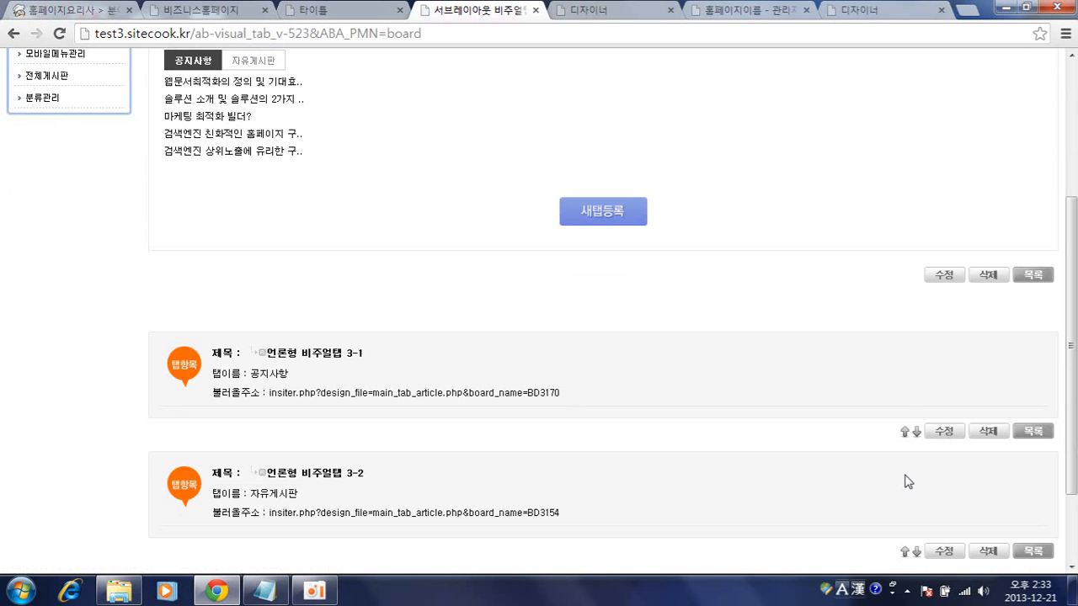
Step: Examine the 게시판선택 setting of the main_tab_article.php list, try 건강식품 as the board, and close without saving
{"action": "left_click", "coordinate": [554, 9]}
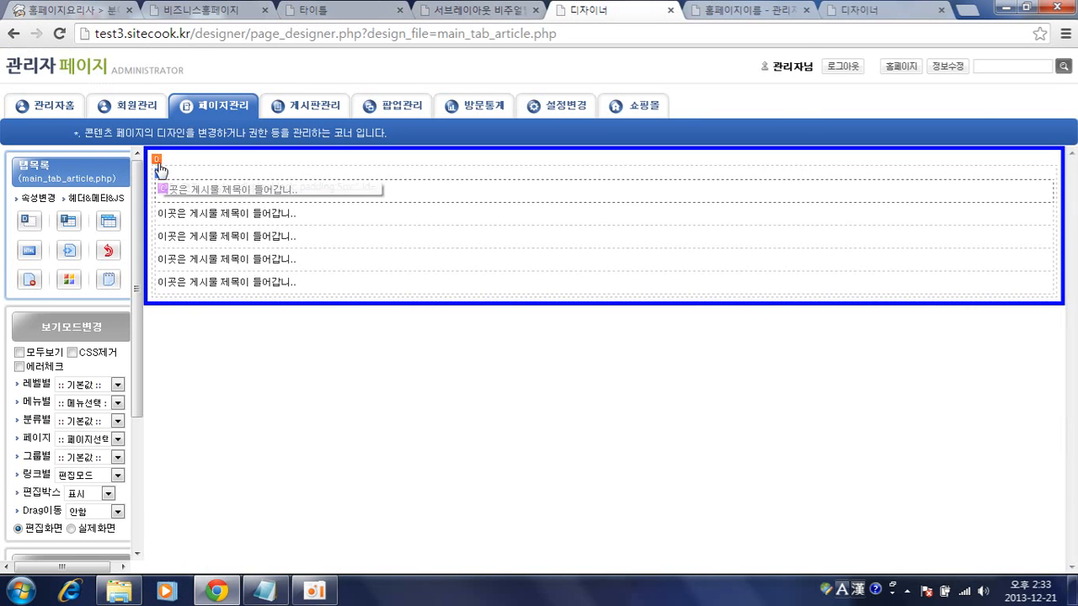
{"action": "left_click", "coordinate": [187, 174]}
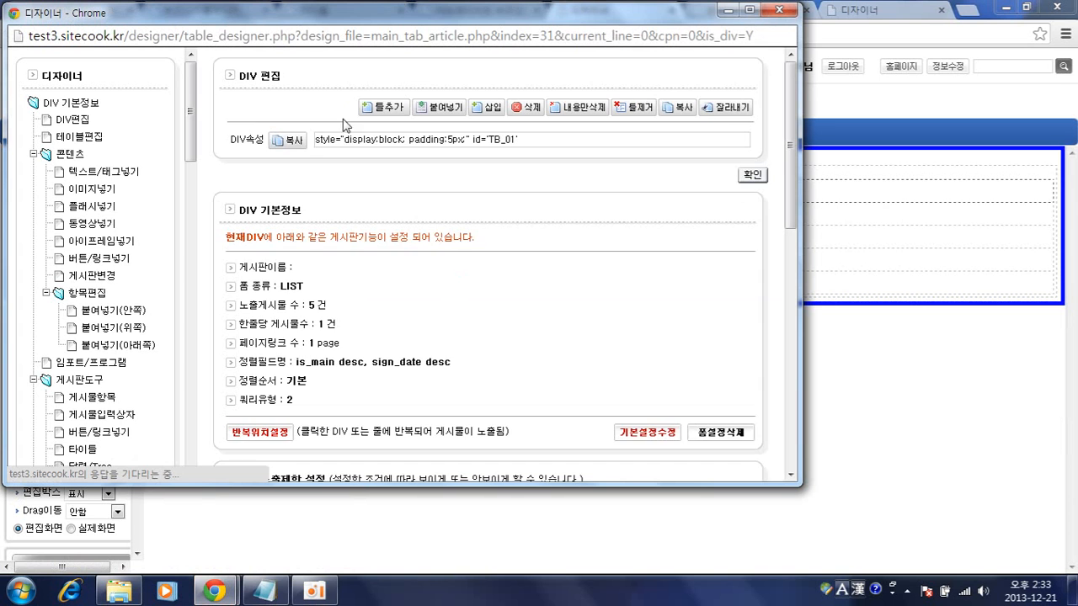
{"action": "left_click", "coordinate": [630, 434]}
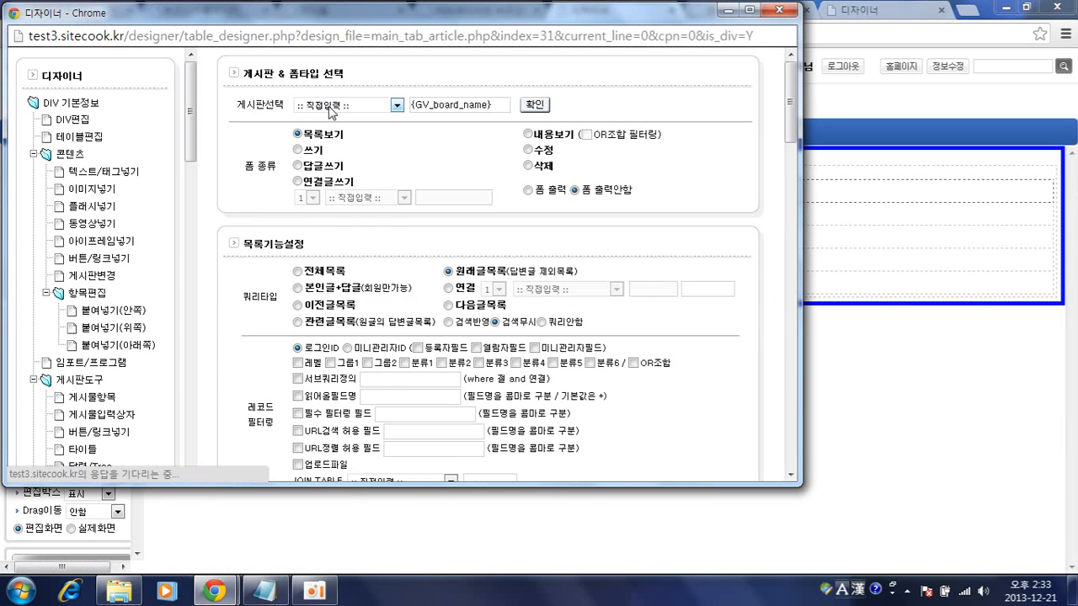
{"action": "left_click", "coordinate": [345, 106]}
{"action": "left_click", "coordinate": [336, 181]}
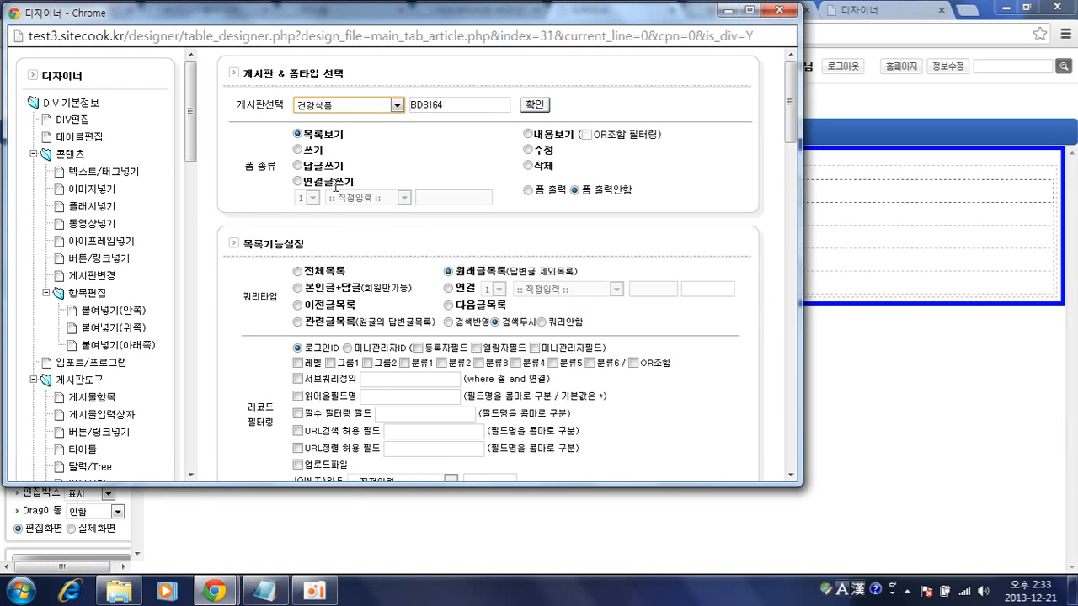
{"action": "left_click", "coordinate": [778, 10]}
Step: Compare the tab items' board_name addresses with the main_tab_article.php list settings, try PG(일반) as the board, and close without saving
{"action": "left_click", "coordinate": [472, 10]}
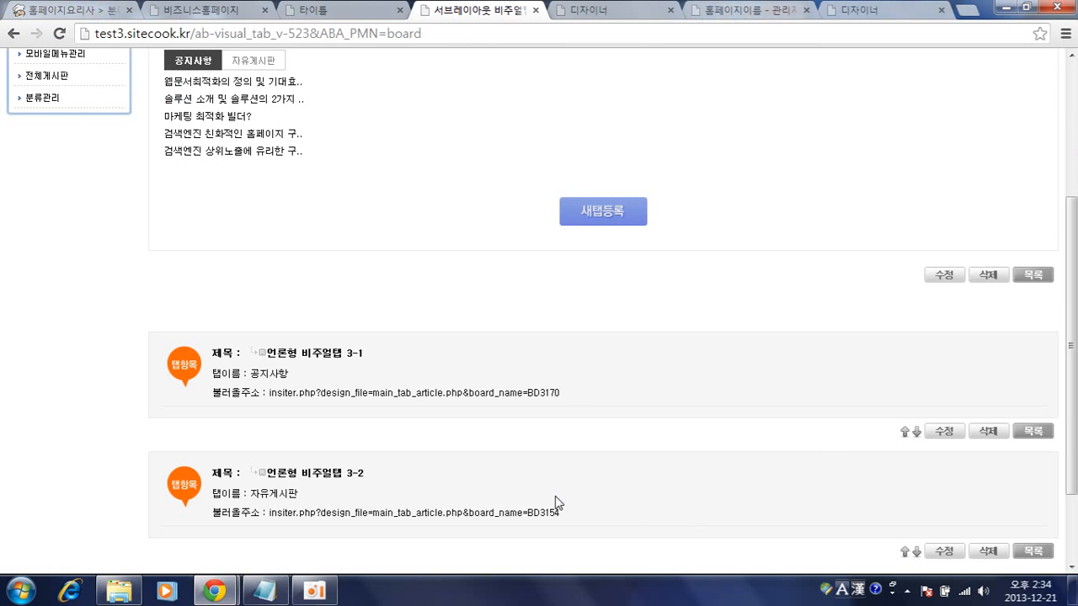
{"action": "left_click", "coordinate": [586, 8]}
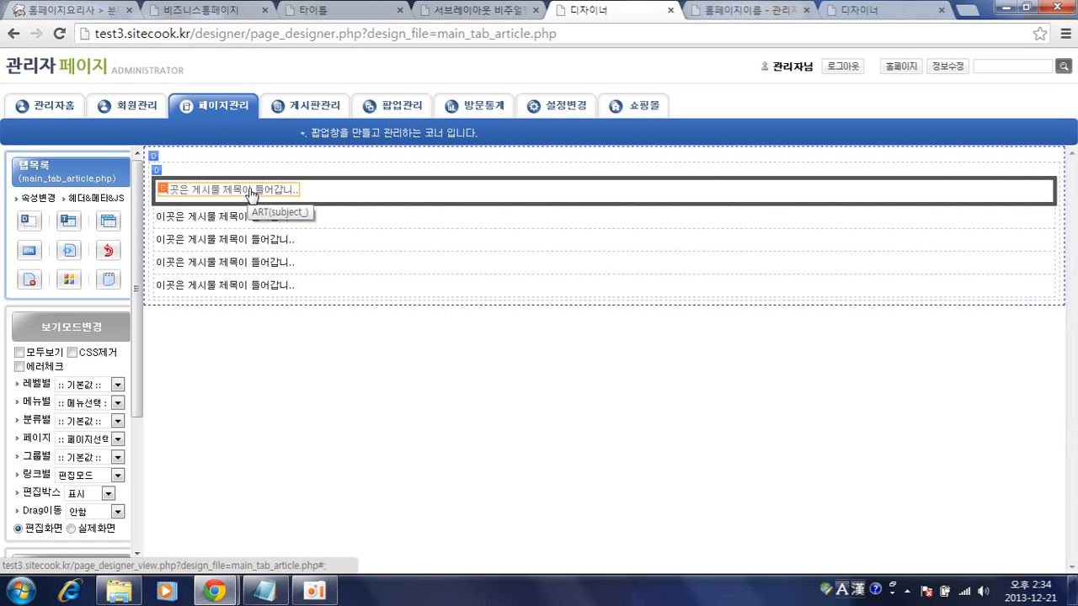
{"action": "left_click", "coordinate": [154, 158]}
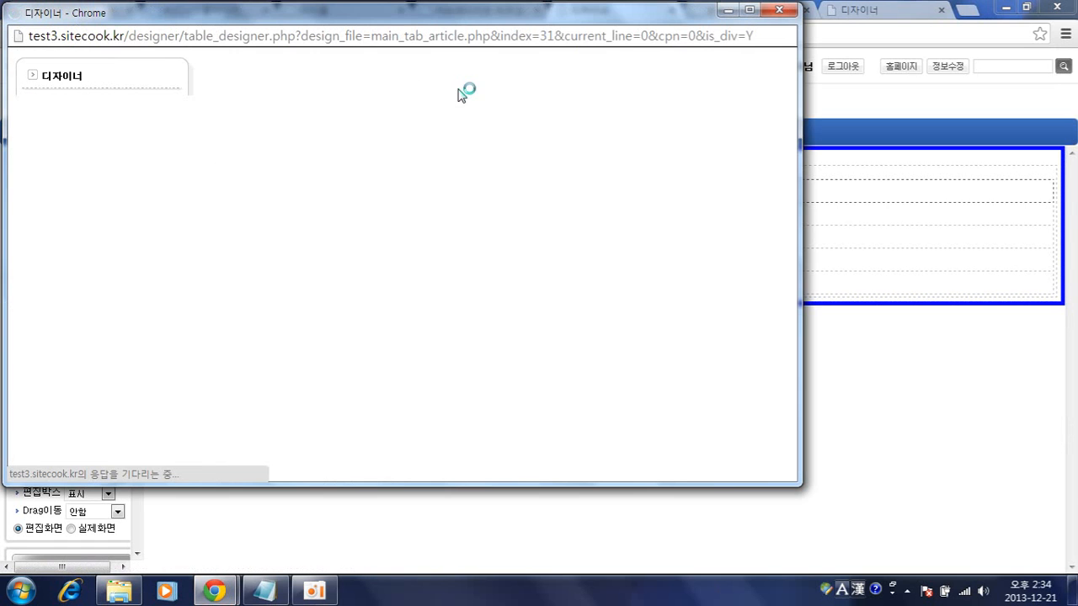
{"action": "left_click", "coordinate": [500, 136]}
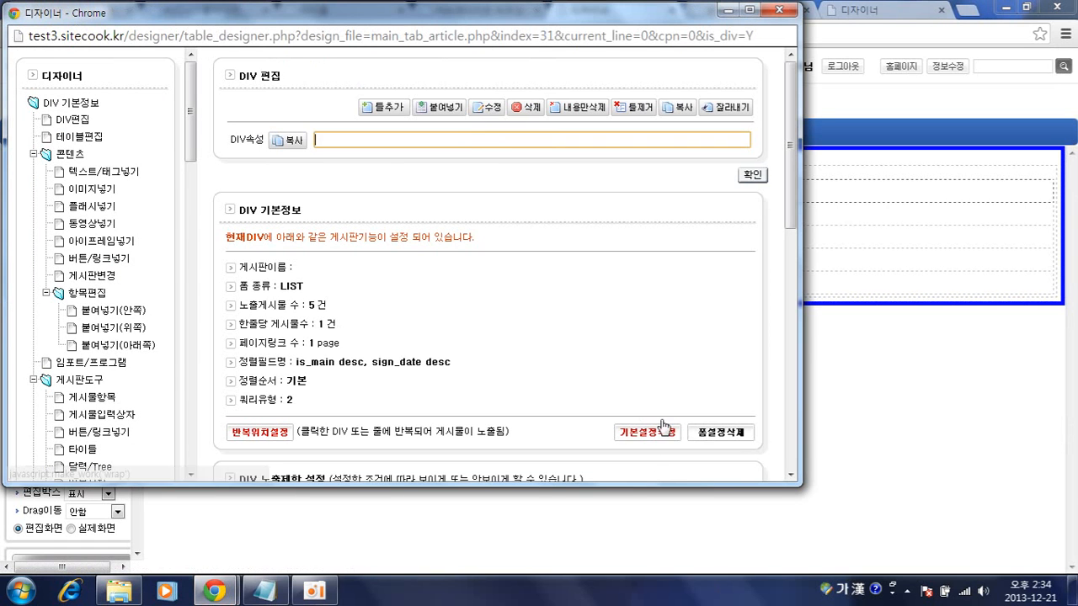
{"action": "left_click", "coordinate": [346, 105]}
{"action": "left_click", "coordinate": [346, 159]}
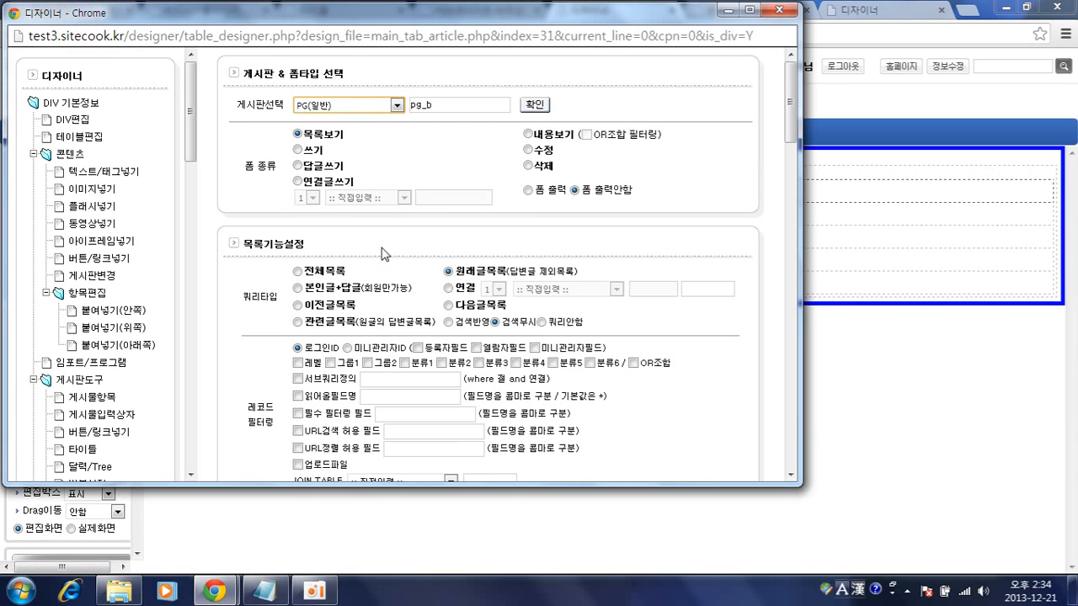
{"action": "left_click", "coordinate": [787, 10]}
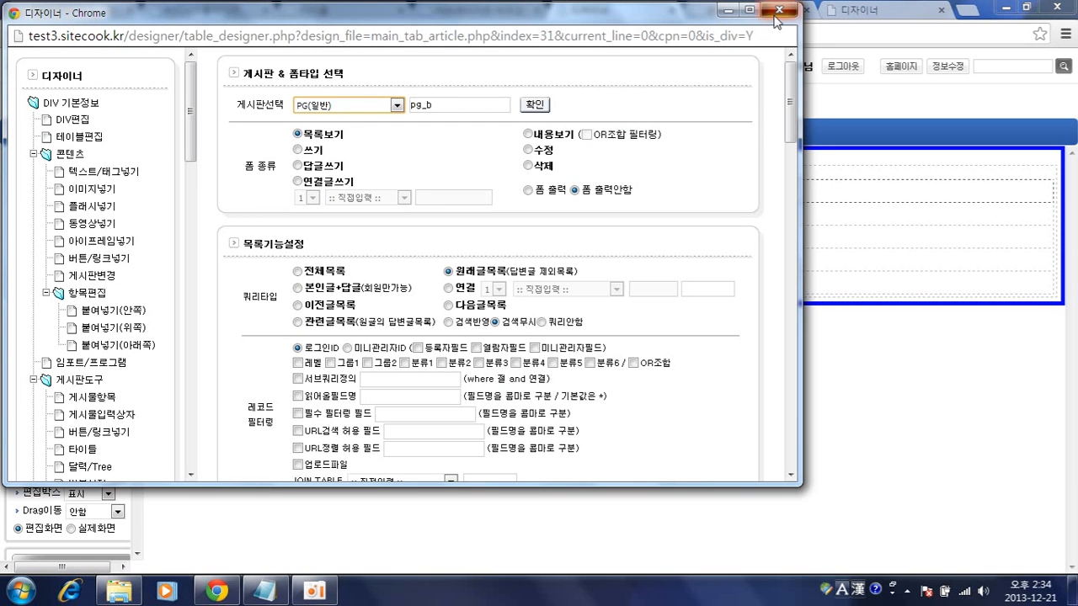
Step: Return to the community home page from the admin page and check the visual tab block's post list
{"action": "left_click", "coordinate": [446, 11]}
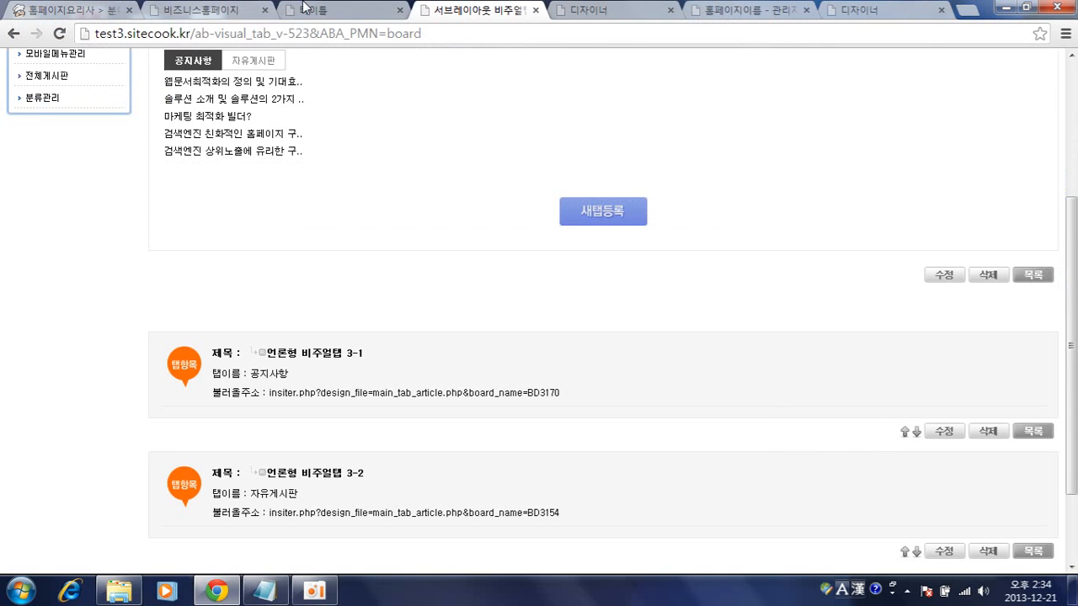
{"action": "left_click", "coordinate": [349, 8]}
{"action": "key", "text": "ctrl+Tab"}
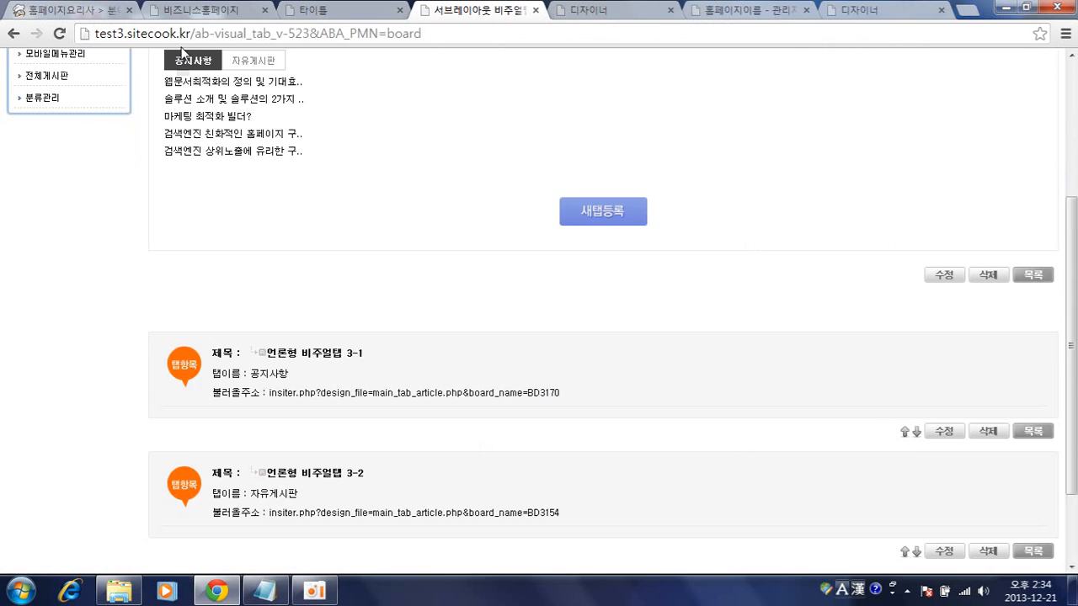
{"action": "scroll", "coordinate": [97, 108], "scroll_direction": "up", "scroll_amount": 3}
{"action": "left_click", "coordinate": [100, 68]}
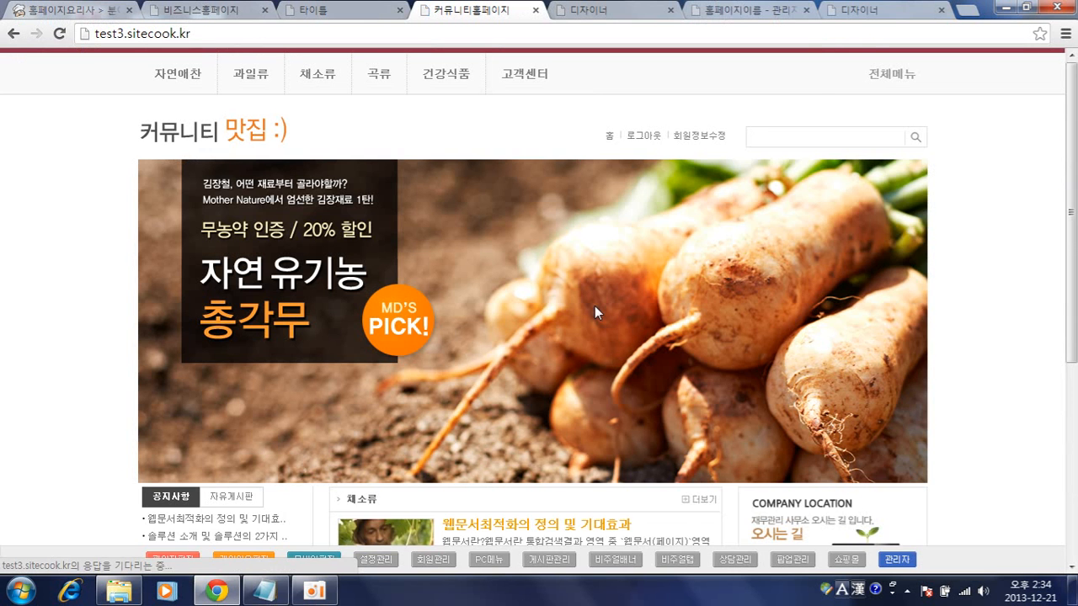
{"action": "scroll", "coordinate": [31, 345], "scroll_direction": "down", "scroll_amount": 3}
{"action": "scroll", "coordinate": [30, 351], "scroll_direction": "down", "scroll_amount": 1}
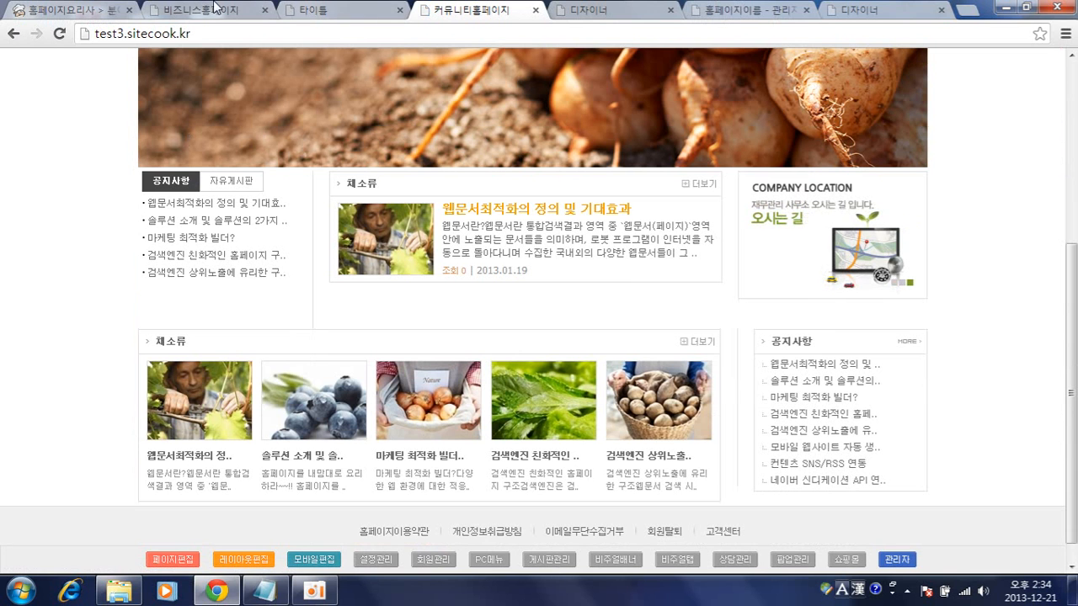
Step: Compare the post list sections and footer of the demo5 site with those of the community home page
{"action": "left_click", "coordinate": [322, 8]}
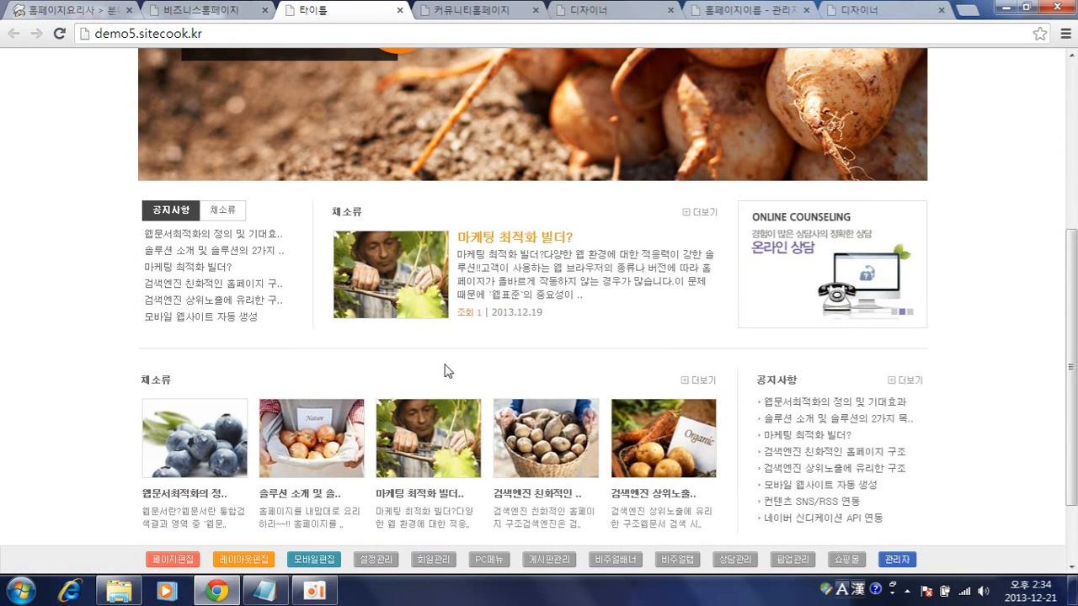
{"action": "scroll", "coordinate": [71, 372], "scroll_direction": "down", "scroll_amount": 2}
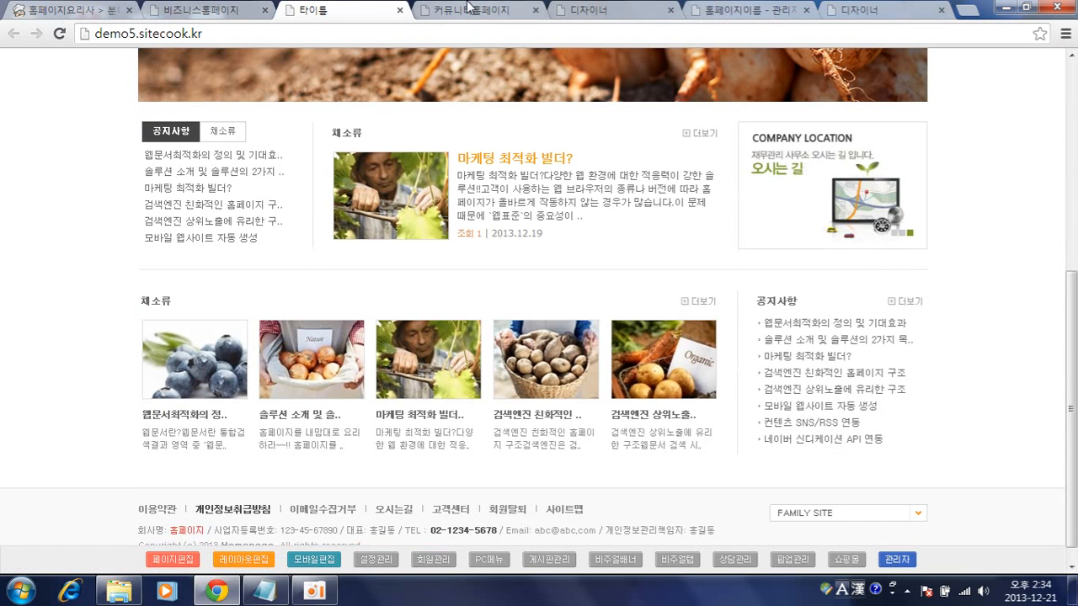
{"action": "key", "text": "ctrl+Tab"}
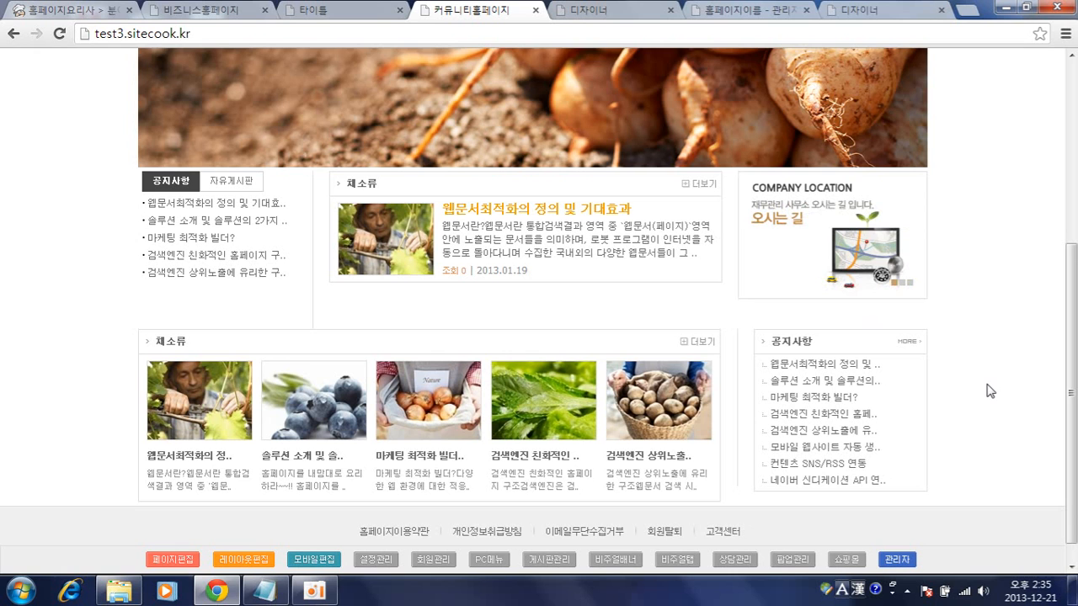
{"action": "scroll", "coordinate": [989, 391], "scroll_direction": "down", "scroll_amount": 1}
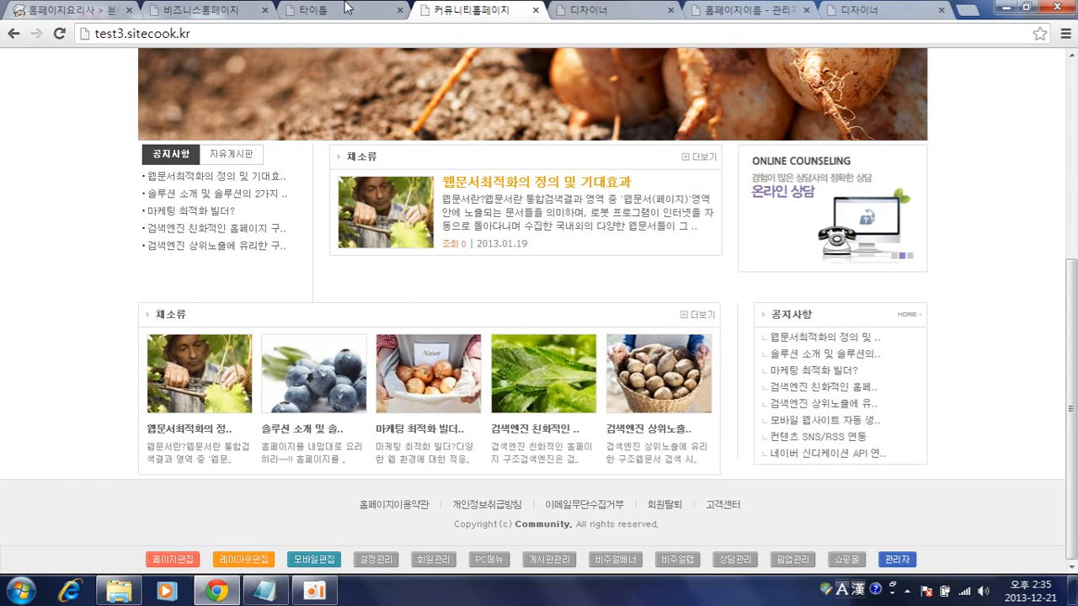
Step: Close the main_tab_article.php designer and the admin page, and return to the home.php designer
{"action": "left_click", "coordinate": [589, 10]}
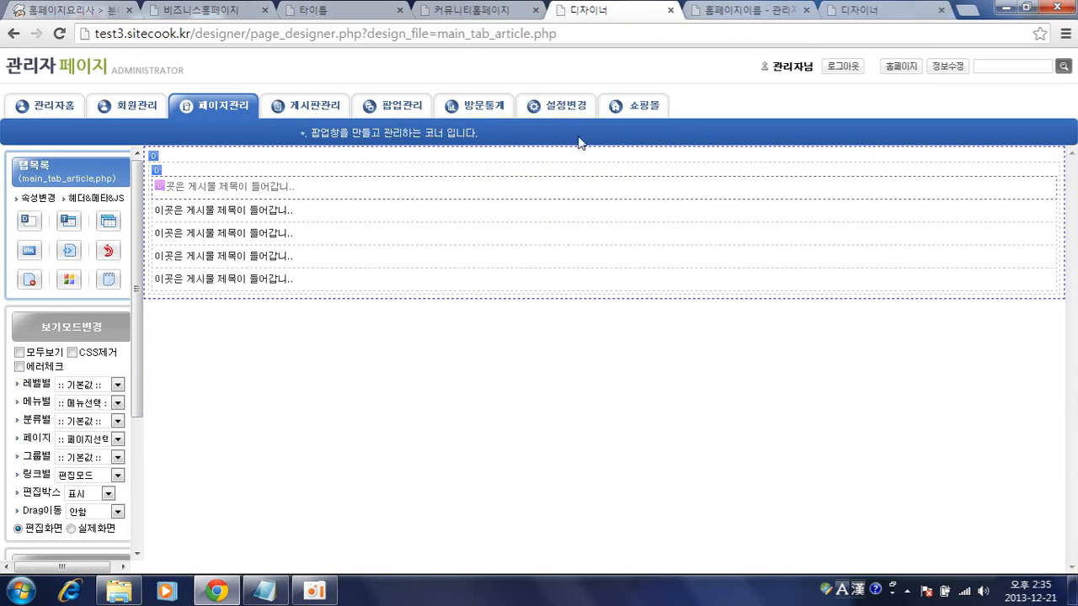
{"action": "left_click", "coordinate": [669, 9]}
{"action": "left_click", "coordinate": [667, 9]}
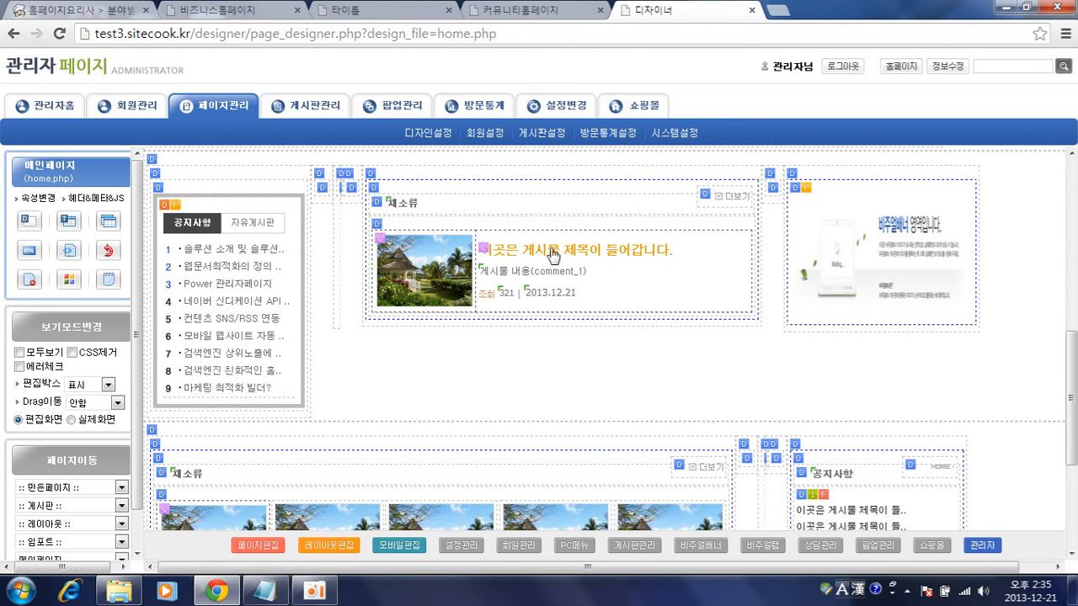
Step: Open the settings of the outer DIV around the upper 채소류 post list, at its class attribute
{"action": "left_click", "coordinate": [375, 180]}
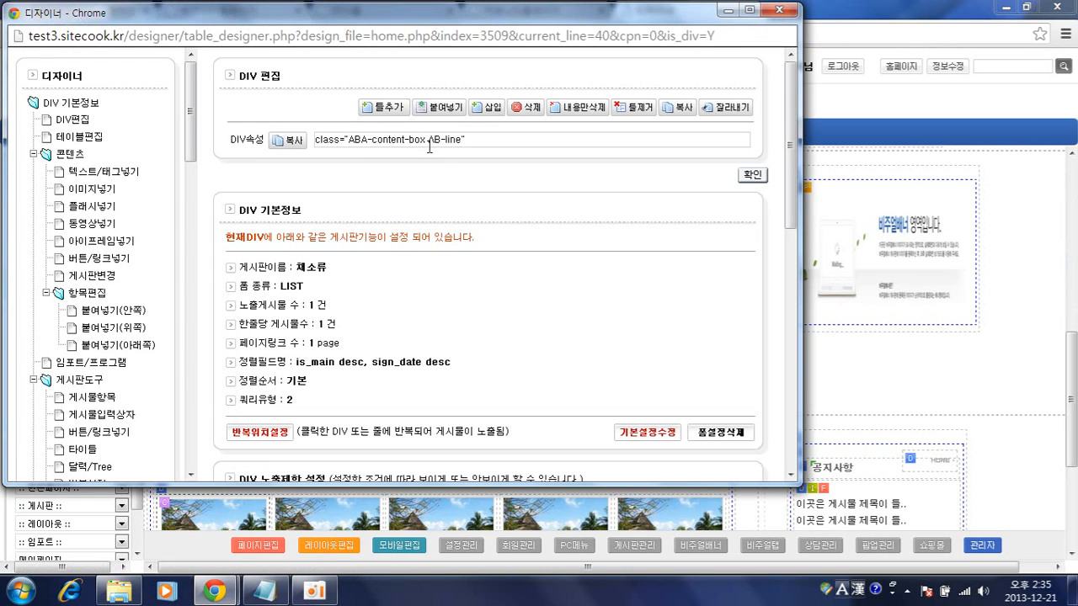
{"action": "left_click_drag", "start_coordinate": [425, 146], "coordinate": [467, 145]}
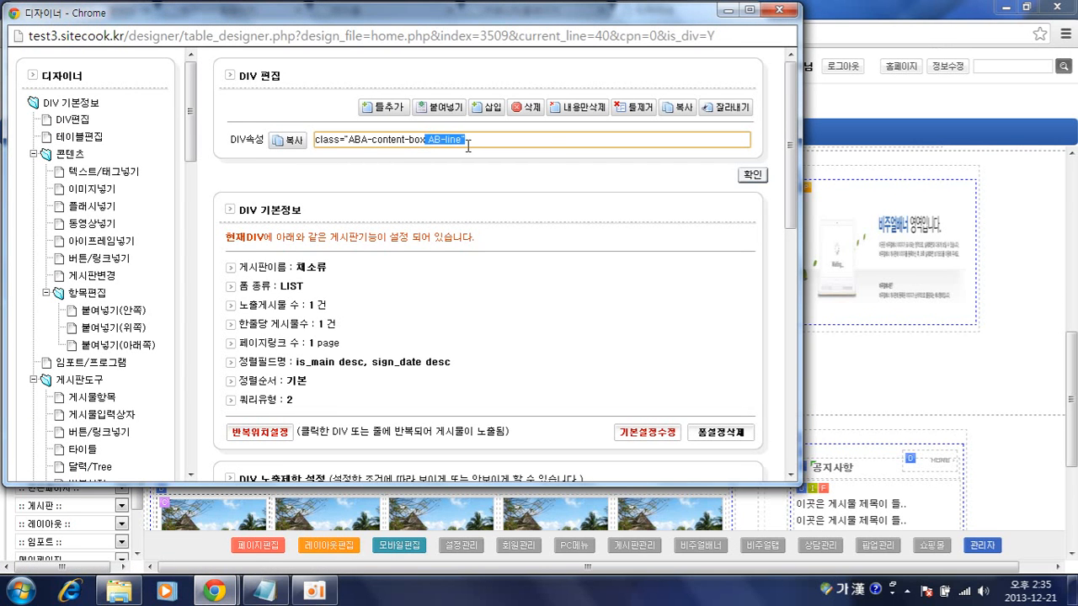
{"action": "left_click", "coordinate": [552, 144]}
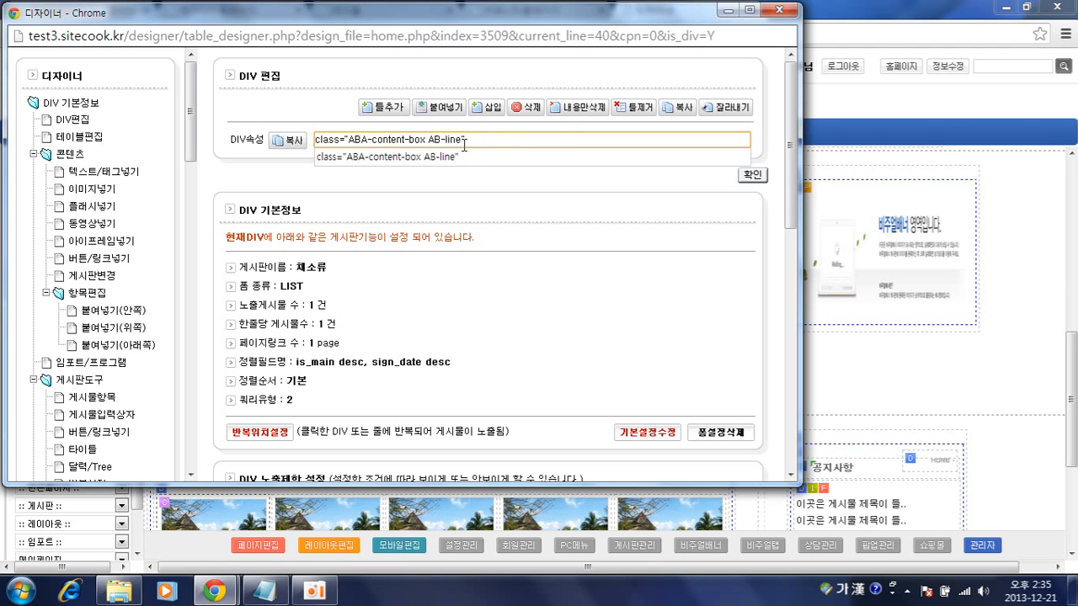
Step: Look through the attribute copy reference for the margin, padding and border style examples, and close it
{"action": "left_click", "coordinate": [291, 140]}
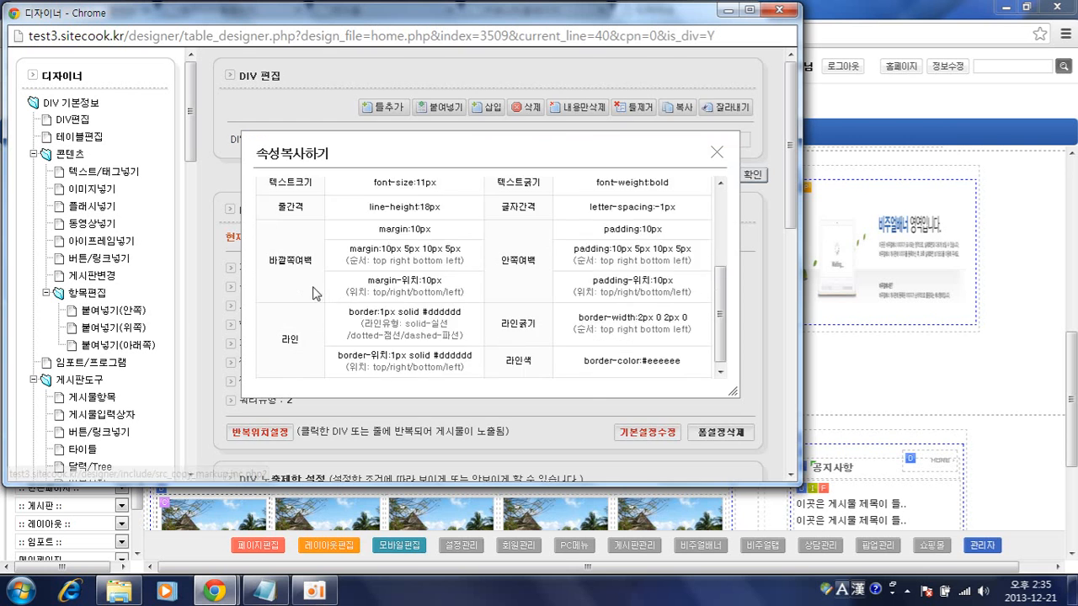
{"action": "scroll", "coordinate": [312, 292], "scroll_direction": "up", "scroll_amount": 2}
{"action": "scroll", "coordinate": [386, 360], "scroll_direction": "down", "scroll_amount": 5}
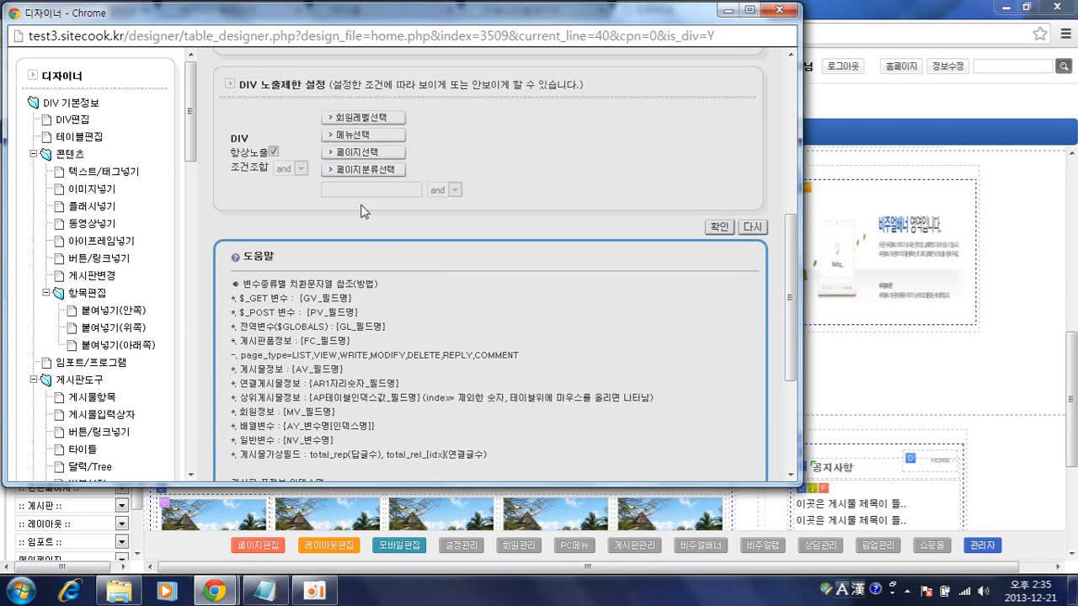
{"action": "scroll", "coordinate": [362, 211], "scroll_direction": "up", "scroll_amount": 3}
{"action": "scroll", "coordinate": [404, 207], "scroll_direction": "up", "scroll_amount": 1}
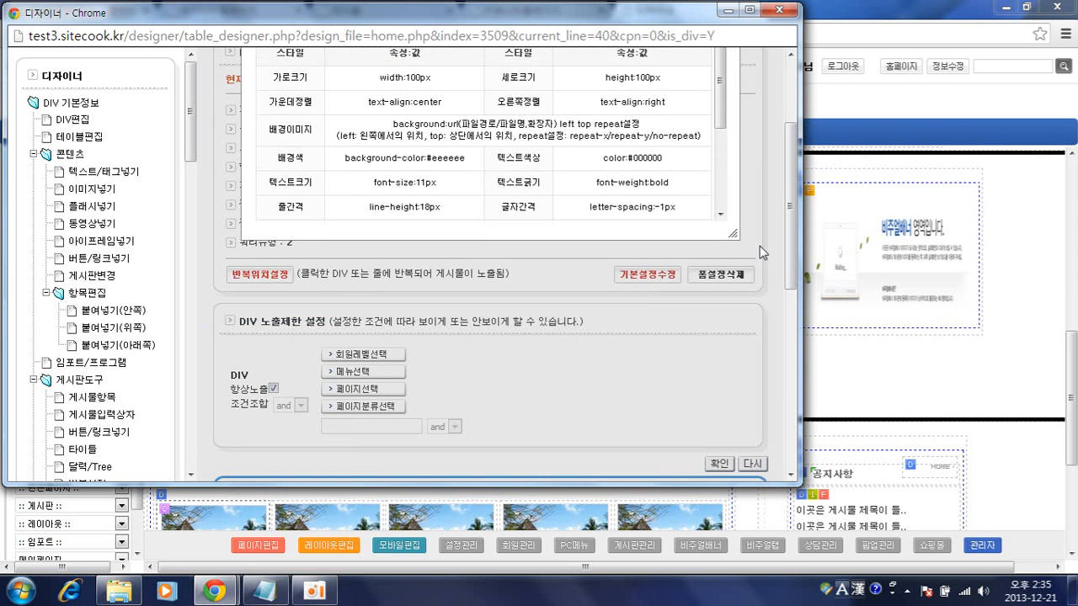
{"action": "scroll", "coordinate": [780, 191], "scroll_direction": "up", "scroll_amount": 2}
{"action": "scroll", "coordinate": [713, 314], "scroll_direction": "down", "scroll_amount": 1}
{"action": "scroll", "coordinate": [714, 314], "scroll_direction": "down", "scroll_amount": 1}
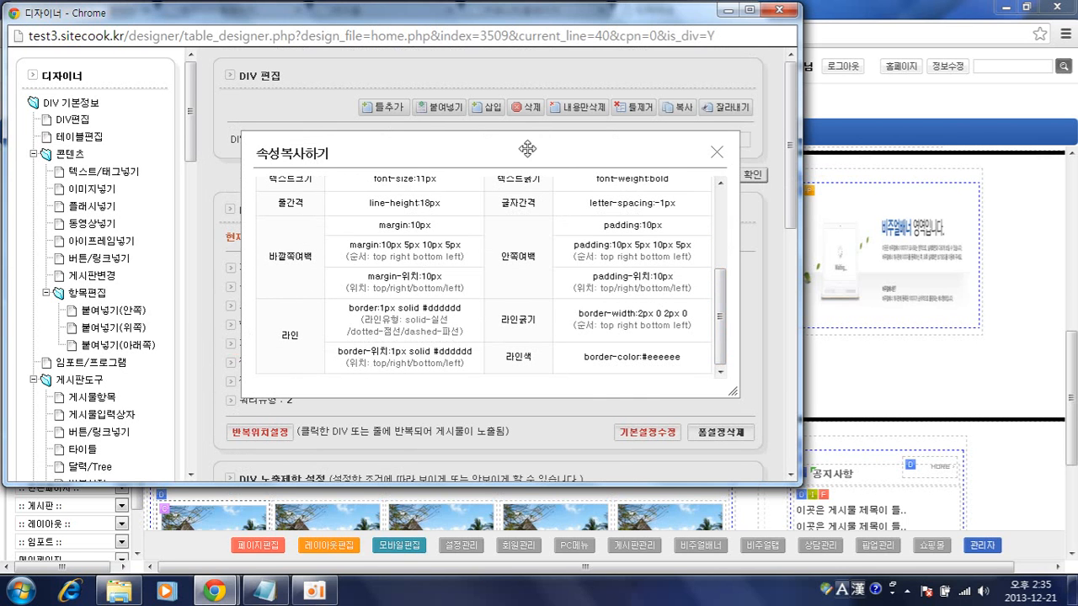
{"action": "left_click", "coordinate": [716, 152]}
Step: Remove the AB-line class from the DIV's attribute, leaving class="ABA-content-box", and apply the change
{"action": "left_click_drag", "start_coordinate": [426, 139], "coordinate": [460, 138]}
{"action": "left_click", "coordinate": [479, 153]}
{"action": "left_click", "coordinate": [473, 138]}
{"action": "left_click", "coordinate": [462, 139]}
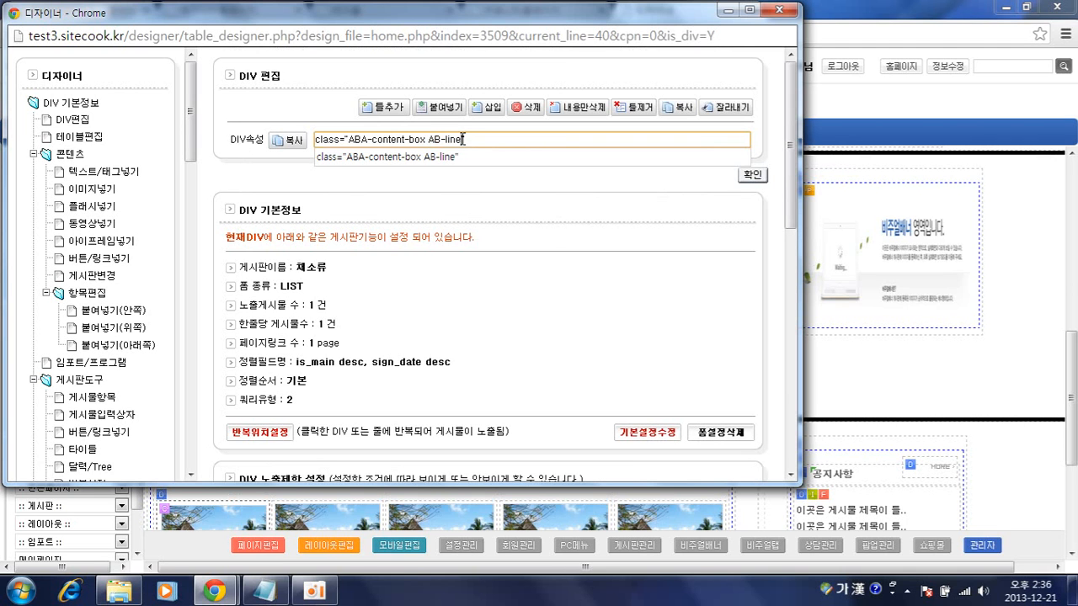
{"action": "key", "text": "BackSpace"}
{"action": "key", "text": "BackSpace"}
{"action": "key", "text": "BackSpace"}
{"action": "key", "text": "BackSpace"}
{"action": "key", "text": "BackSpace"}
{"action": "key", "text": "BackSpace"}
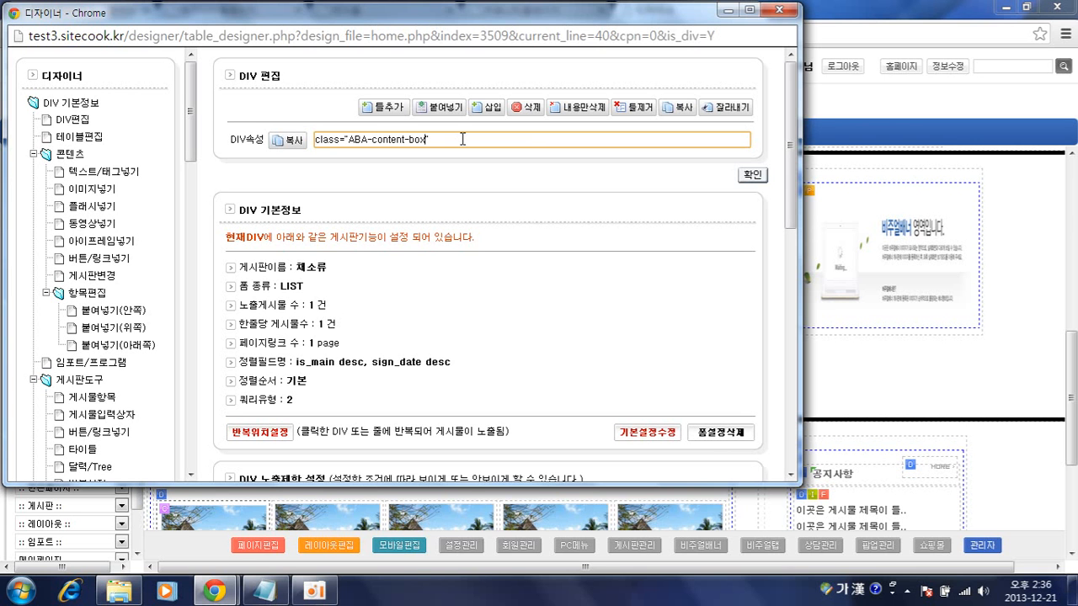
{"action": "left_click", "coordinate": [752, 174]}
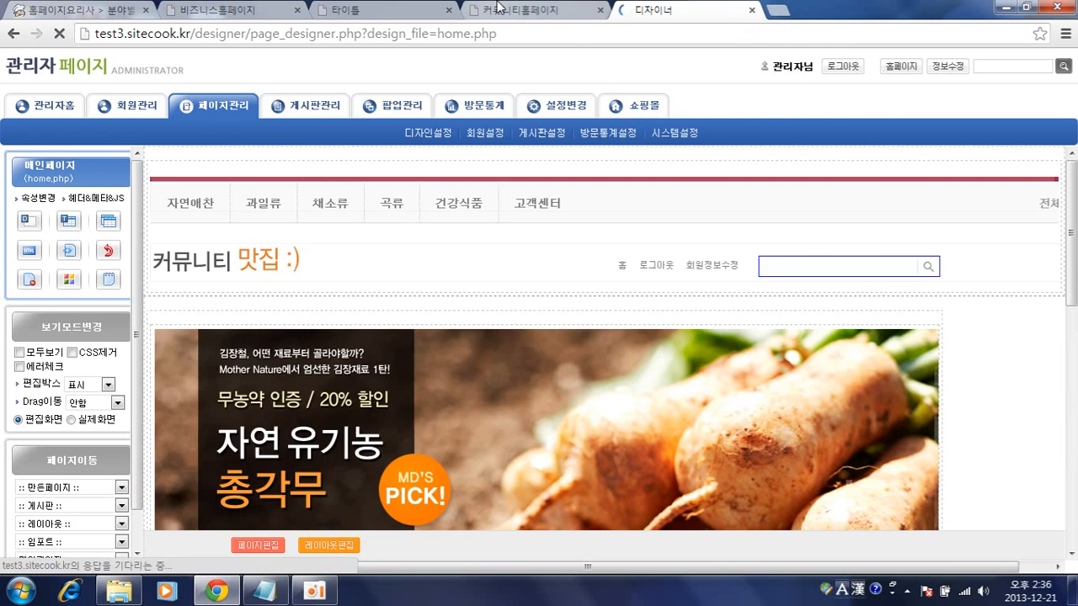
Step: Compare the 채소류 section on the community home page with the demo5 site, close the 비즈니스홈페이지 page, and return to the home.php designer
{"action": "left_click", "coordinate": [505, 9]}
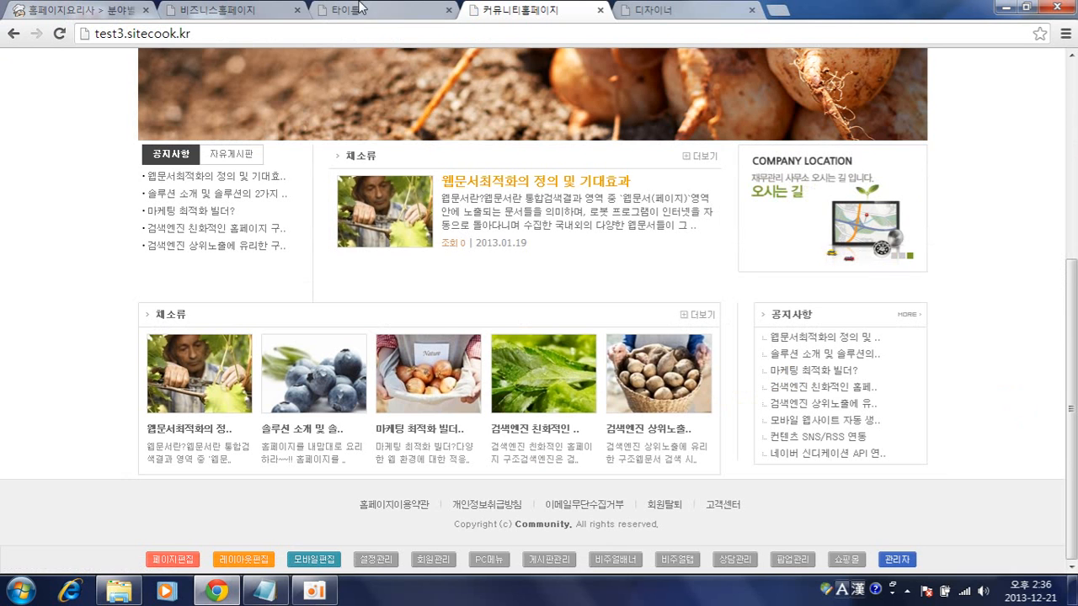
{"action": "left_click", "coordinate": [297, 11]}
{"action": "left_click", "coordinate": [271, 7]}
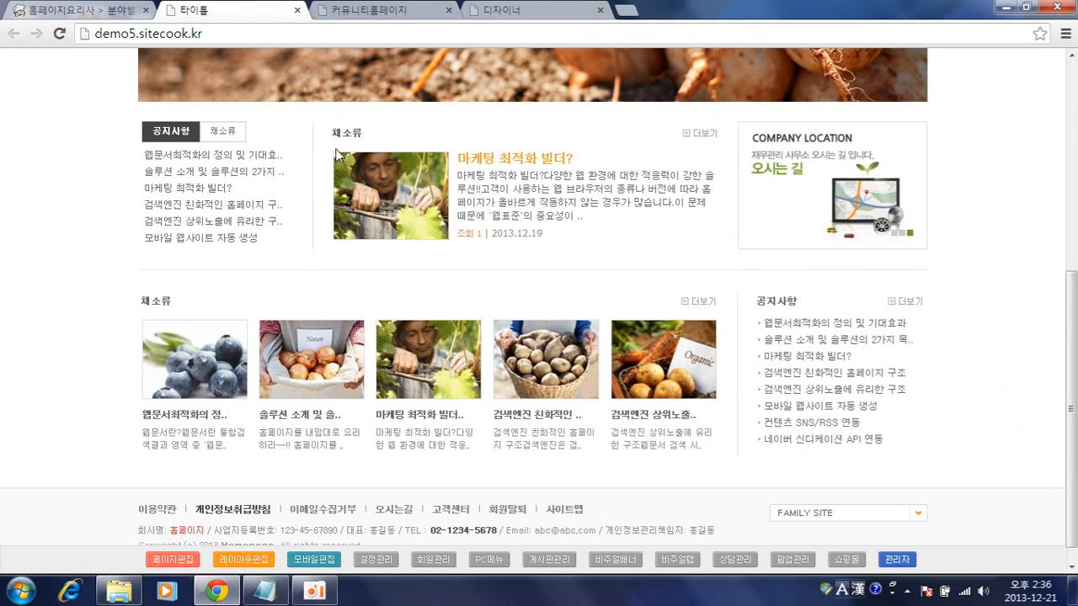
{"action": "left_click", "coordinate": [449, 7]}
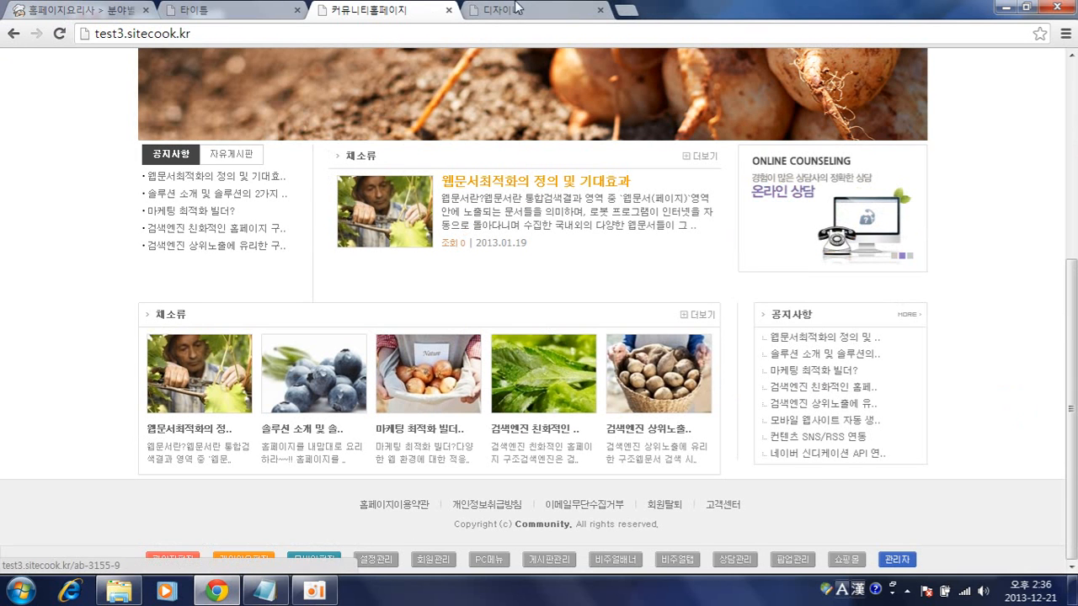
{"action": "left_click", "coordinate": [473, 6]}
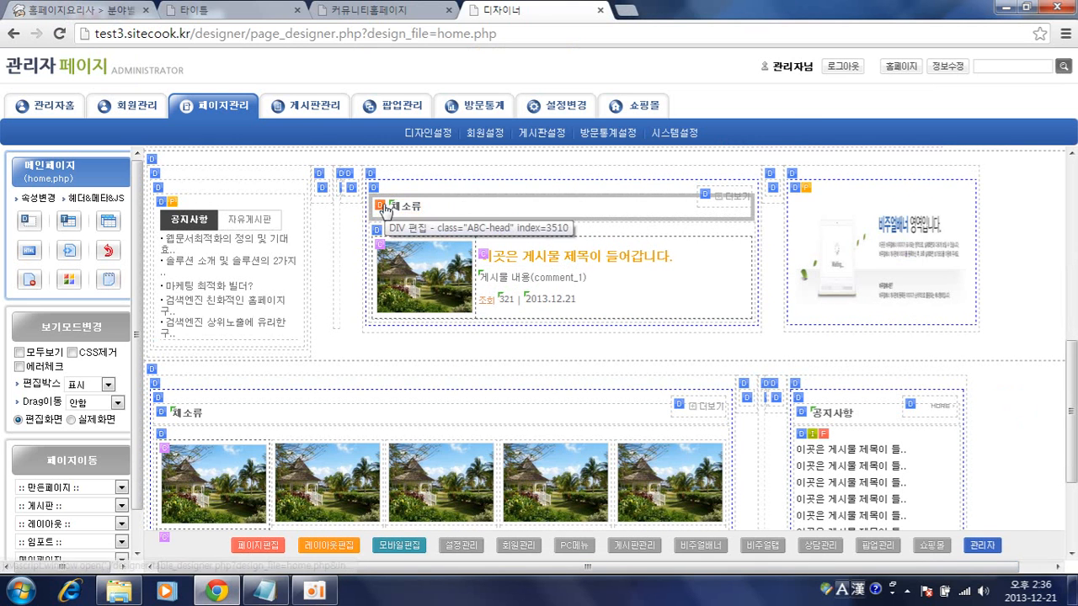
Step: Open the upper 채소류 title DIV's settings and copy its class="ABC-head" attribute into Notepad
{"action": "left_click", "coordinate": [381, 207]}
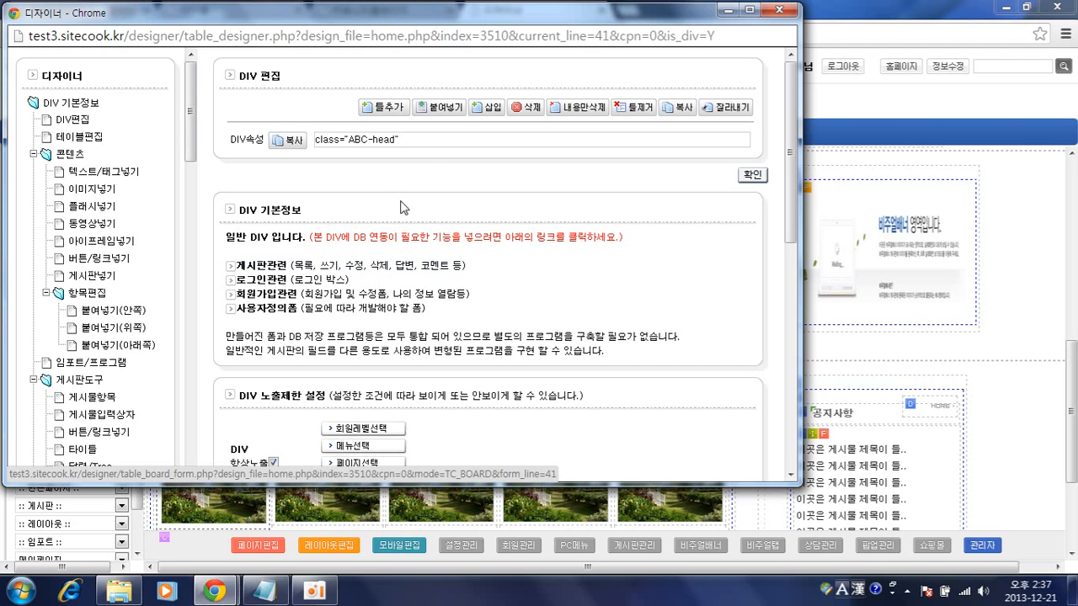
{"action": "left_click", "coordinate": [434, 137]}
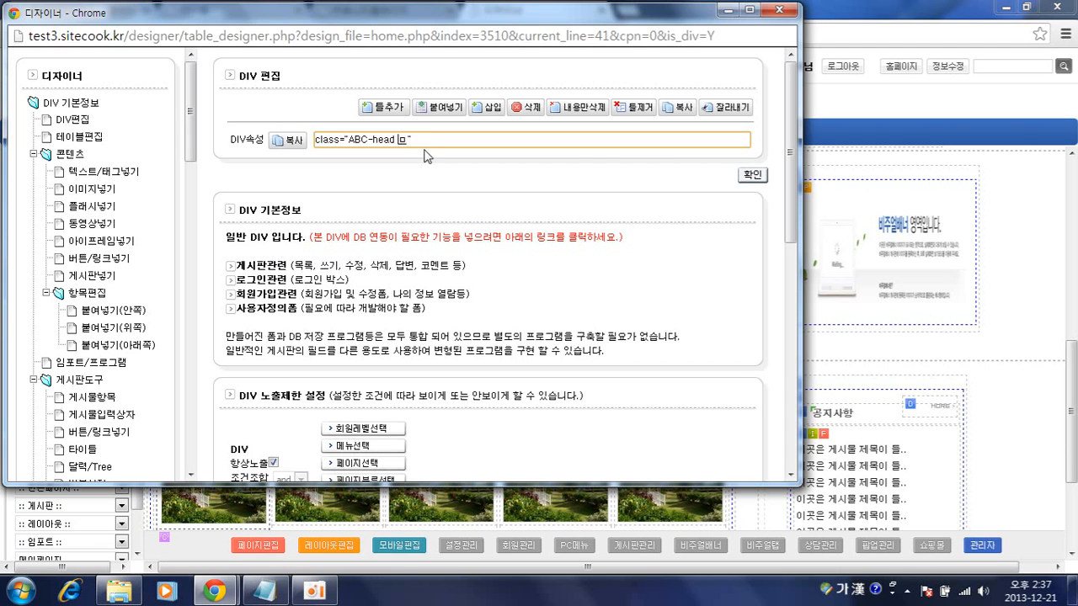
{"action": "key", "text": "ctrl+a"}
{"action": "key", "text": "ctrl+c"}
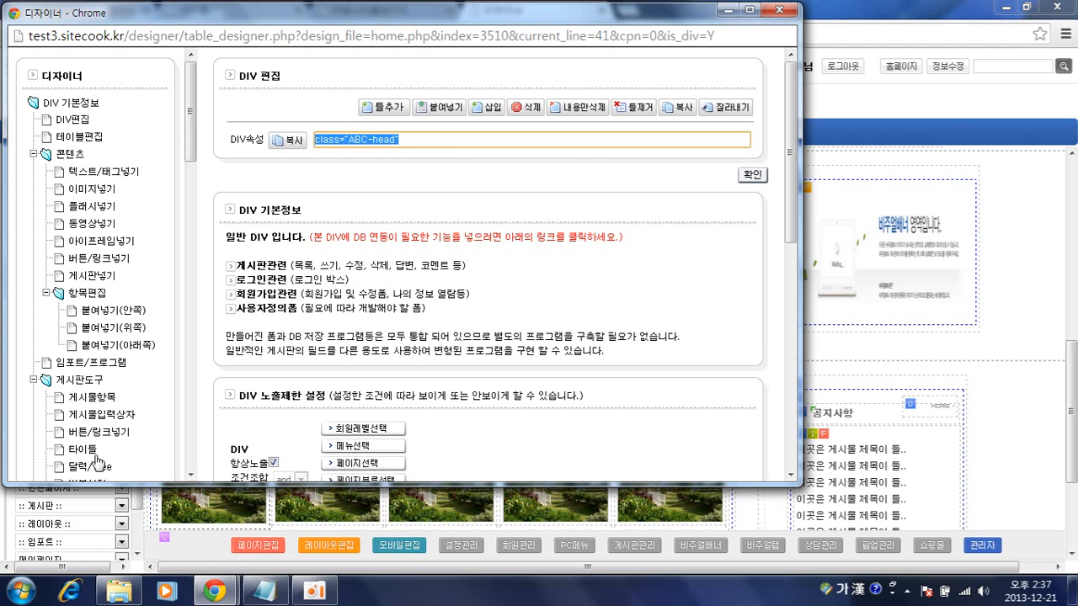
{"action": "left_click", "coordinate": [263, 591]}
{"action": "key", "text": "ctrl+v"}
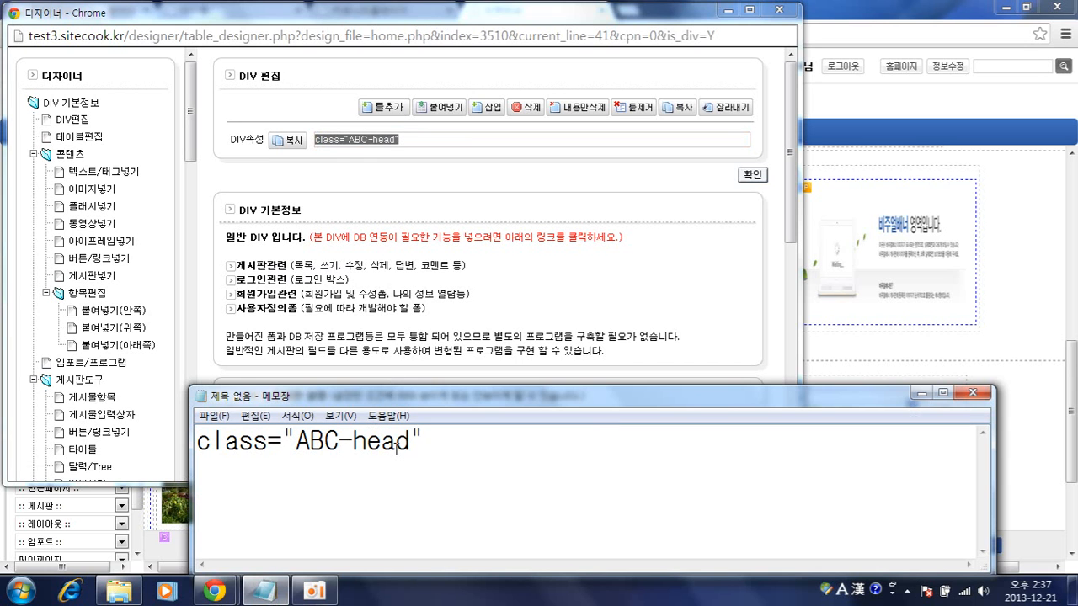
Step: Extend the attribute in Notepad to class="ABC-head AB-noline-b" and apply it to the 채소류 title DIV in the designer
{"action": "key", "text": "Left"}
{"action": "type", "text": "AB-noline-b"}
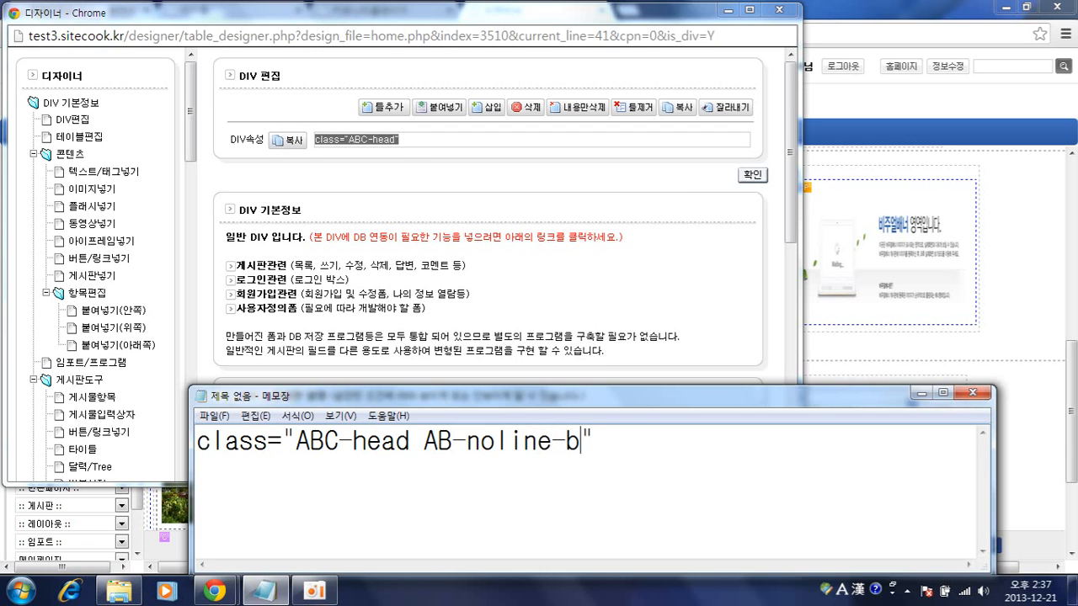
{"action": "key", "text": "ctrl+a"}
{"action": "key", "text": "ctrl+c"}
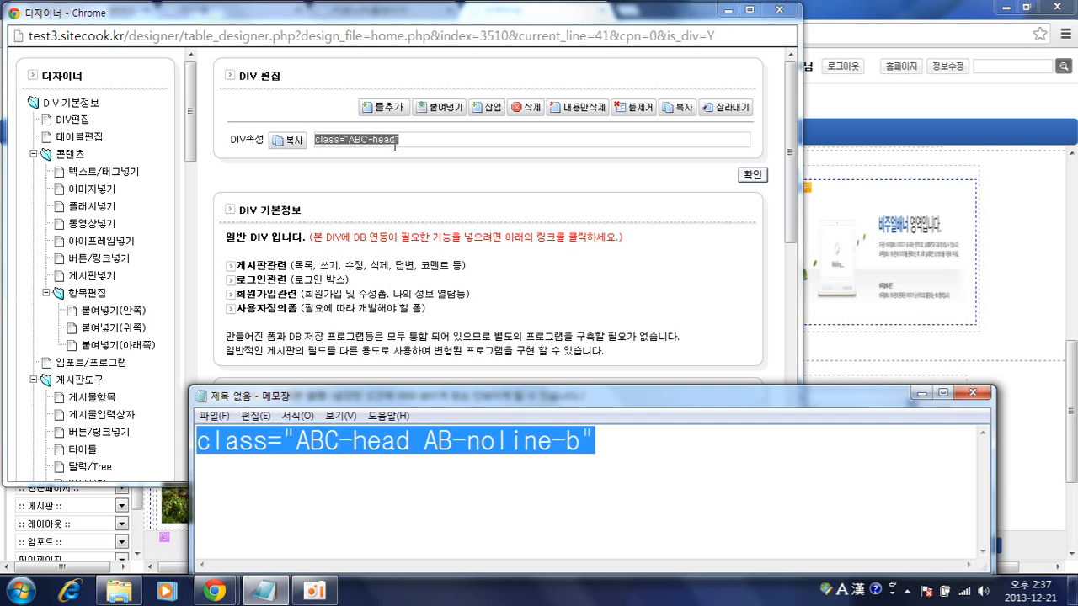
{"action": "left_click", "coordinate": [393, 148]}
{"action": "key", "text": "ctrl+a"}
{"action": "key", "text": "ctrl+v"}
{"action": "key", "text": "Return"}
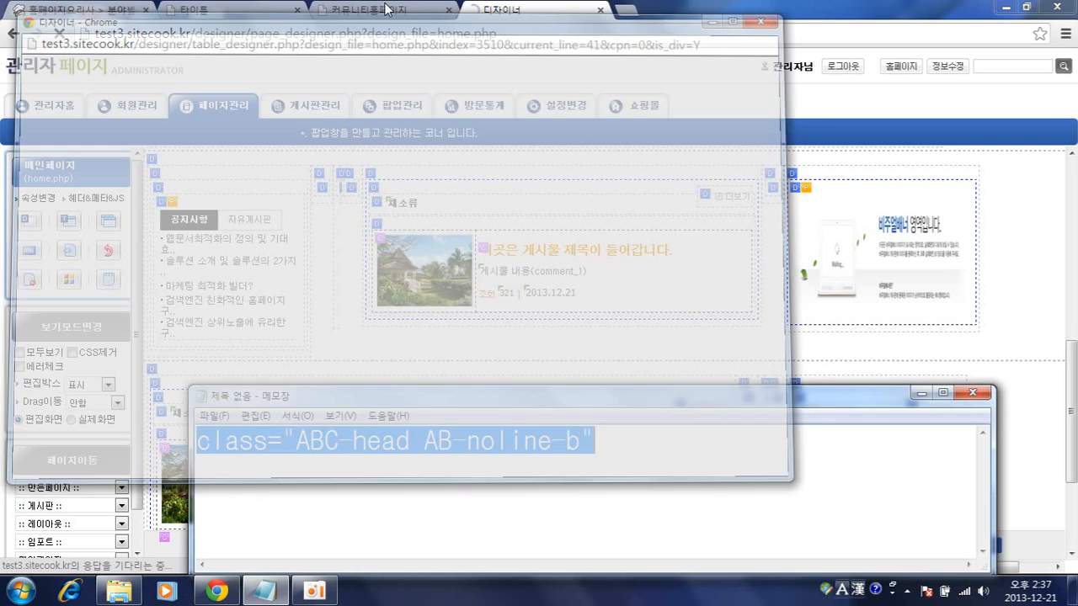
Step: Reload the community home page and compare its upper 채소류 title with the one on the demo5 site
{"action": "left_click", "coordinate": [387, 7]}
{"action": "key", "text": "F5"}
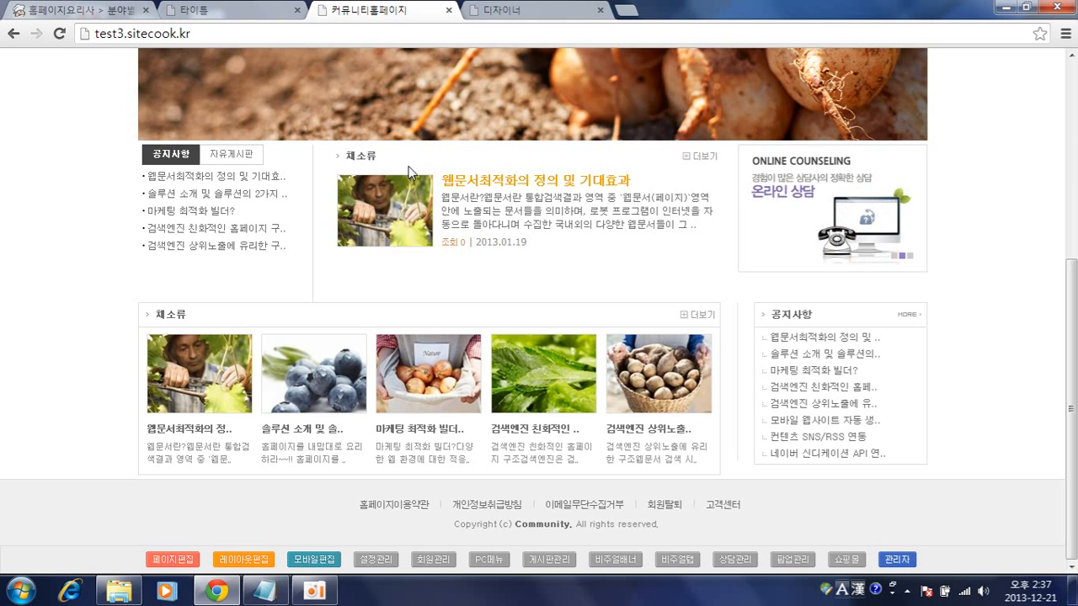
{"action": "left_click", "coordinate": [227, 11]}
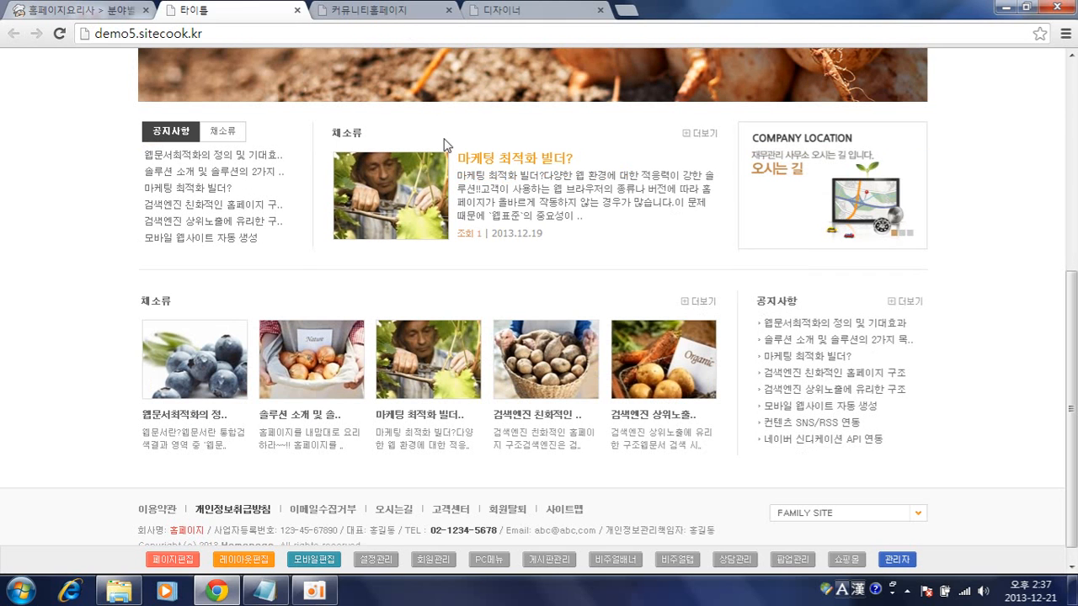
{"action": "left_click_drag", "start_coordinate": [330, 134], "coordinate": [371, 134]}
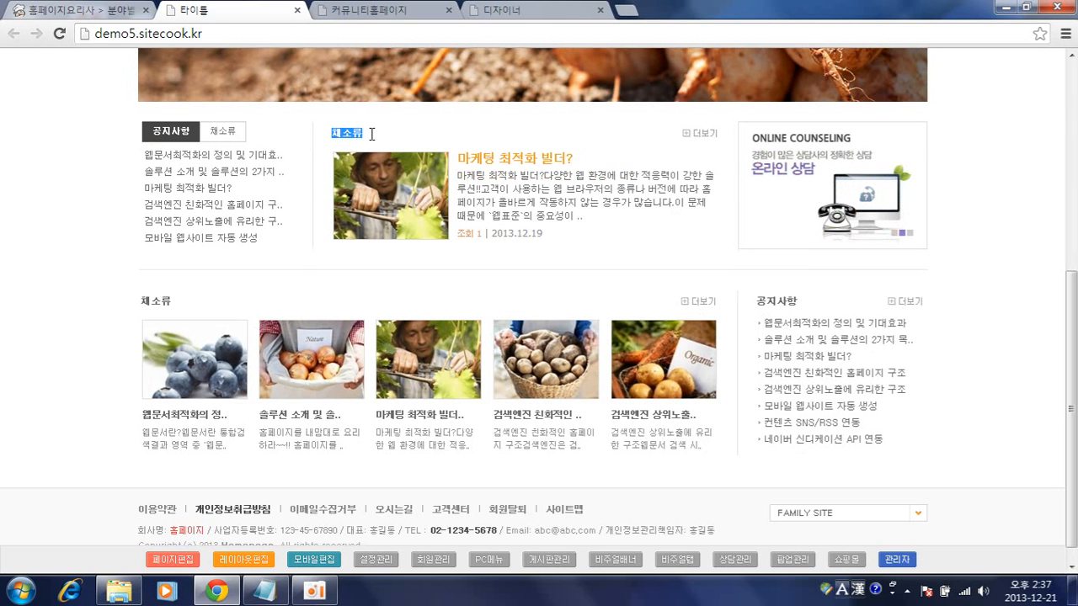
Step: Compare the middle 채소류 board title on the demo5 site with the same title on the 커뮤니티홈페이지 page
{"action": "left_click", "coordinate": [322, 147]}
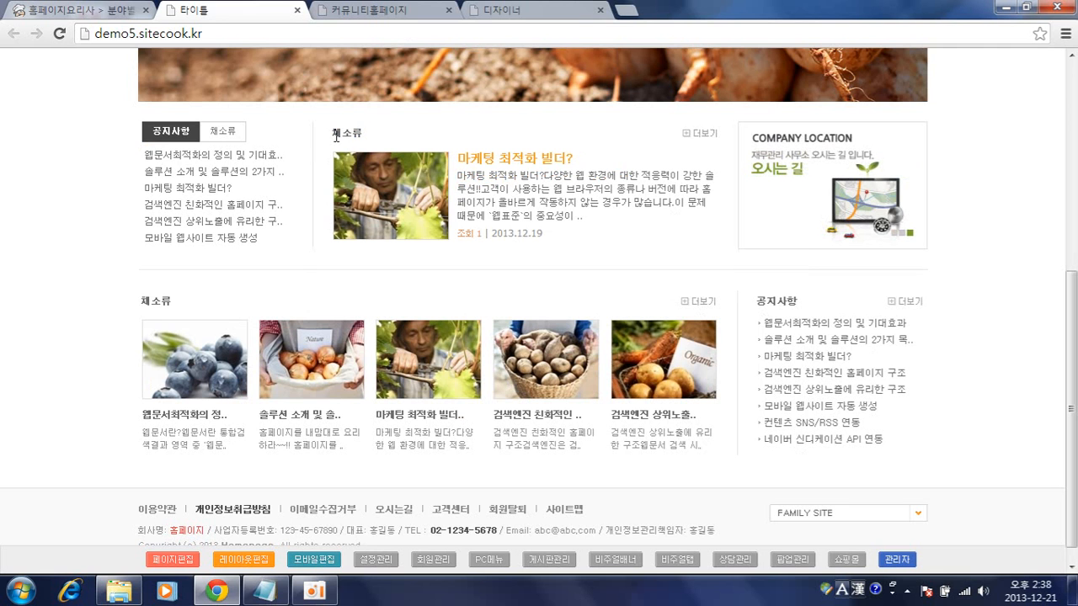
{"action": "left_click", "coordinate": [411, 8]}
{"action": "left_click_drag", "start_coordinate": [350, 157], "coordinate": [427, 166]}
{"action": "left_click", "coordinate": [337, 167]}
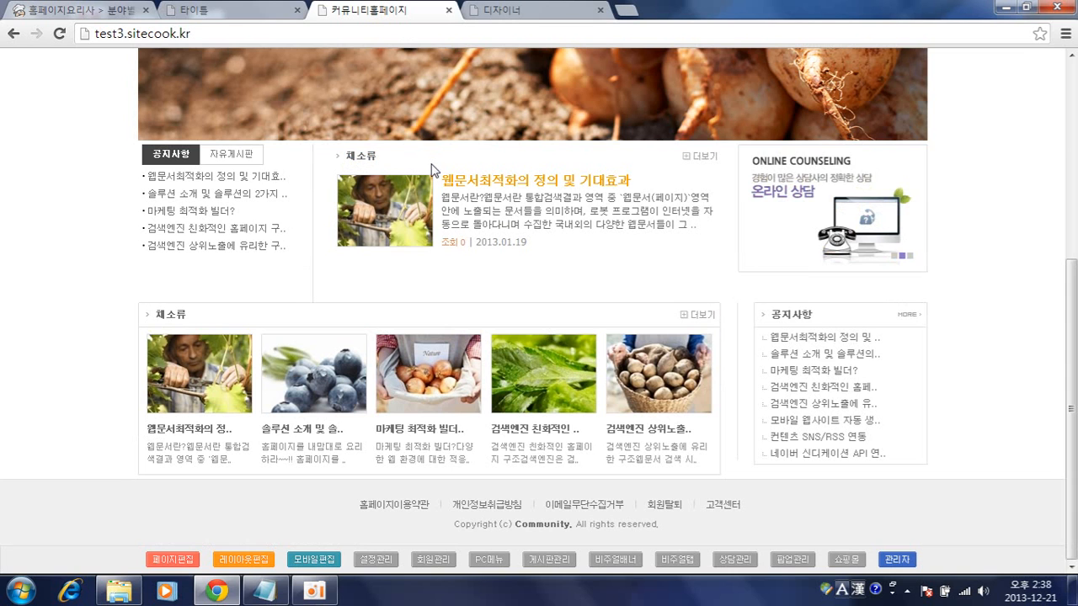
Step: In the home.php designer, change the middle 채소류 title's opening h3 tag class to ABC-head-icon-08
{"action": "left_click", "coordinate": [514, 10]}
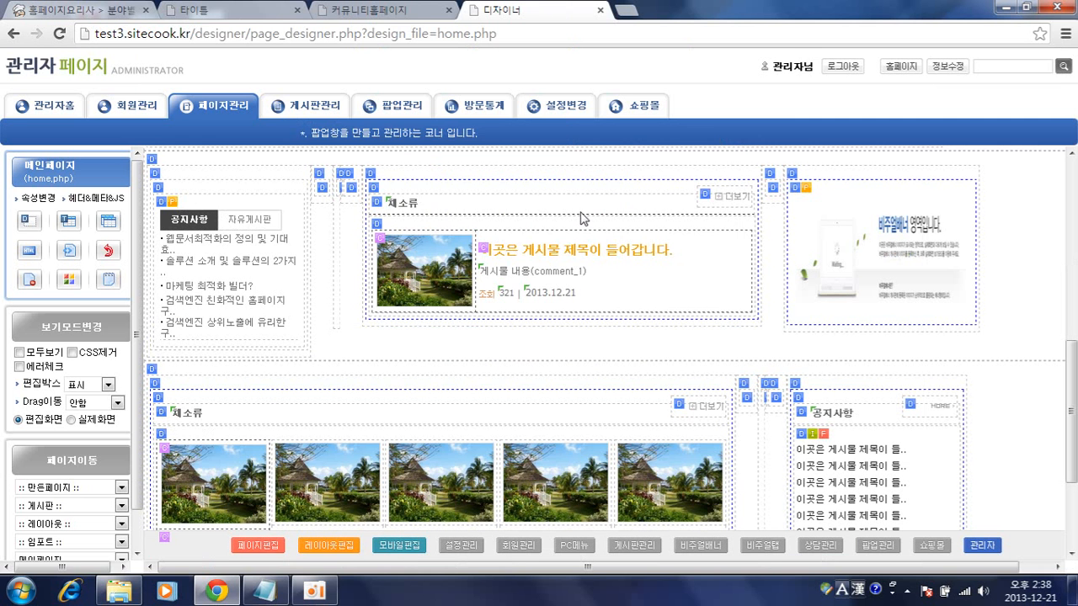
{"action": "left_click", "coordinate": [406, 207]}
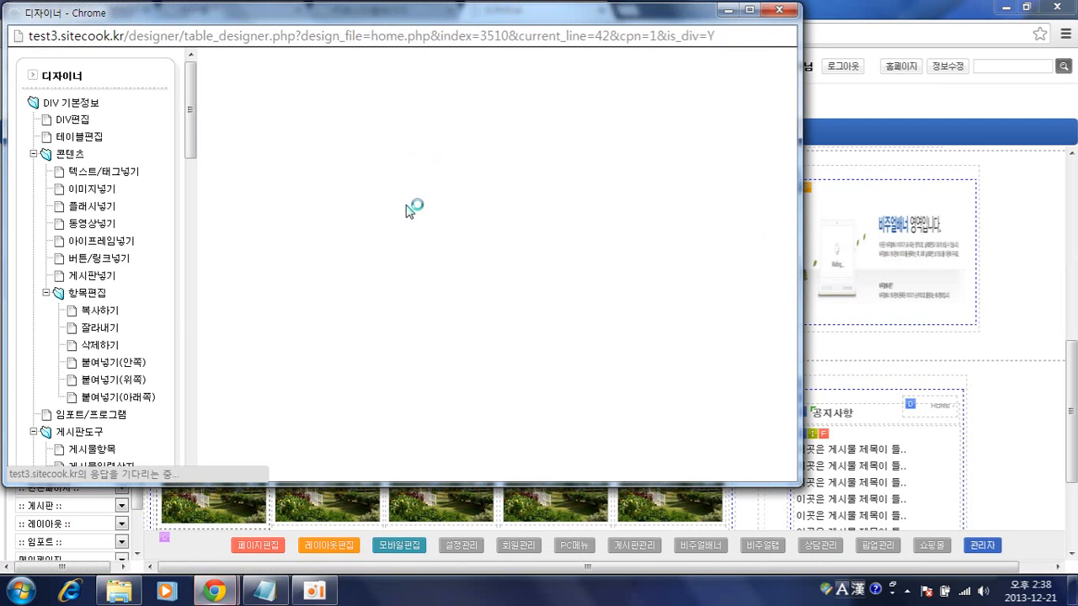
{"action": "scroll", "coordinate": [423, 296], "scroll_direction": "down", "scroll_amount": 3}
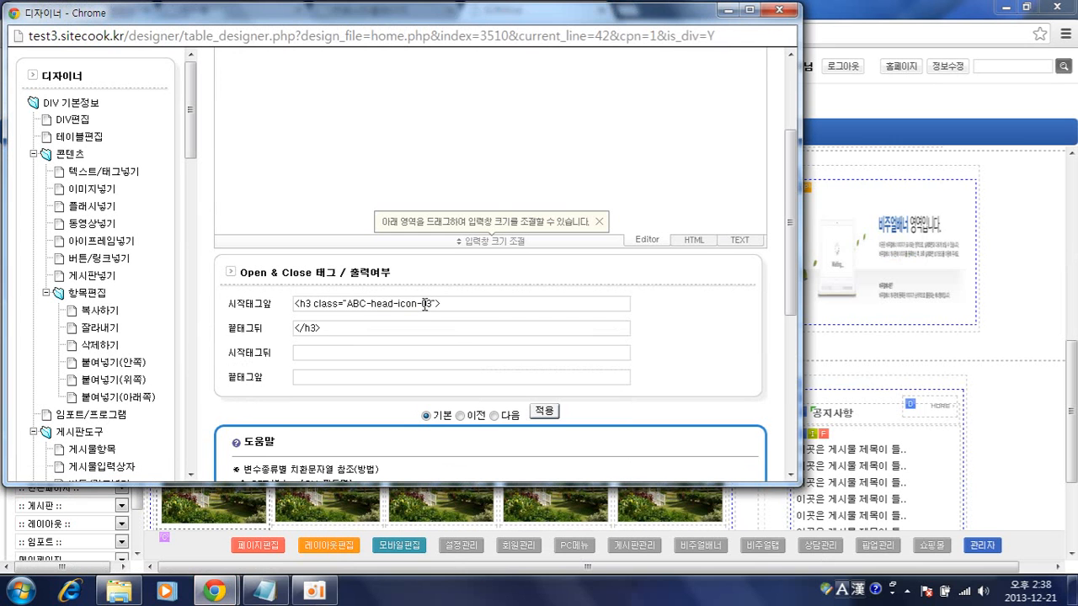
{"action": "left_click", "coordinate": [433, 304]}
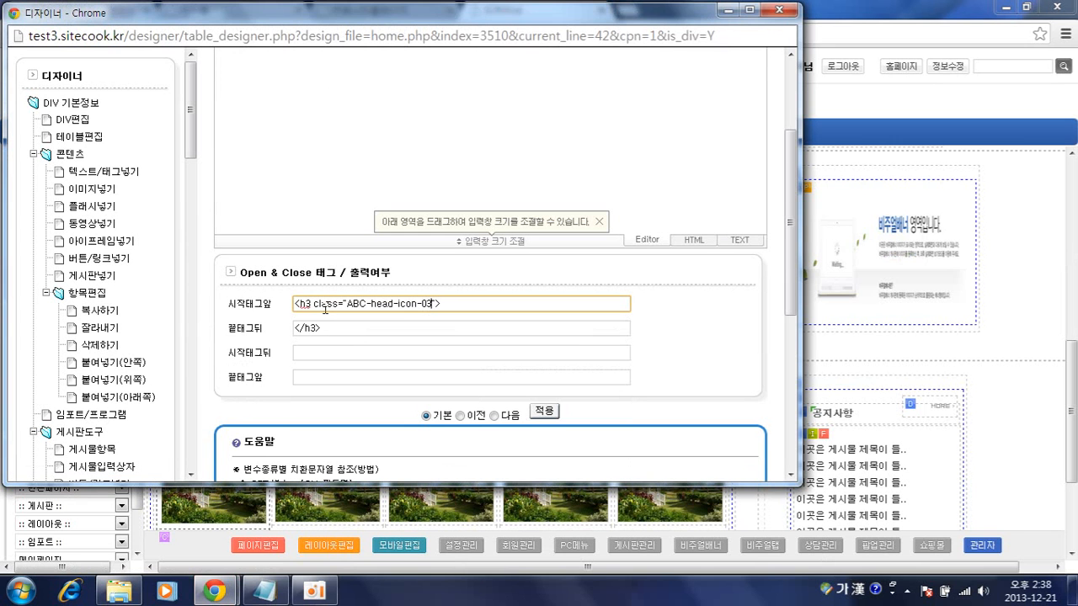
{"action": "left_click", "coordinate": [385, 293]}
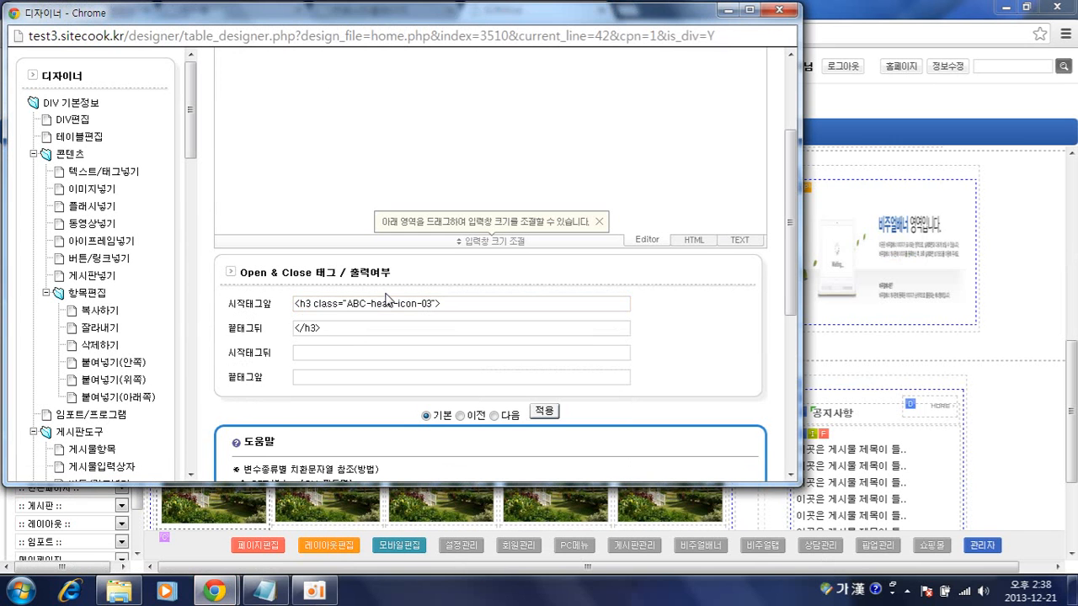
{"action": "left_click", "coordinate": [320, 304]}
{"action": "left_click_drag", "start_coordinate": [346, 303], "coordinate": [453, 308]}
{"action": "left_click", "coordinate": [485, 314]}
{"action": "left_click", "coordinate": [436, 310]}
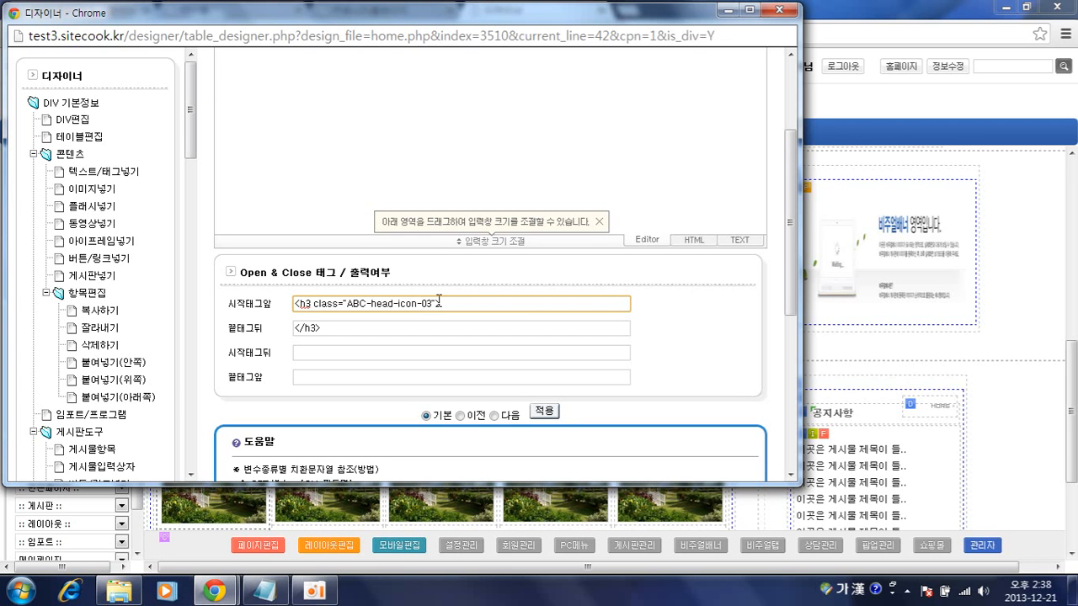
{"action": "left_click", "coordinate": [990, 357]}
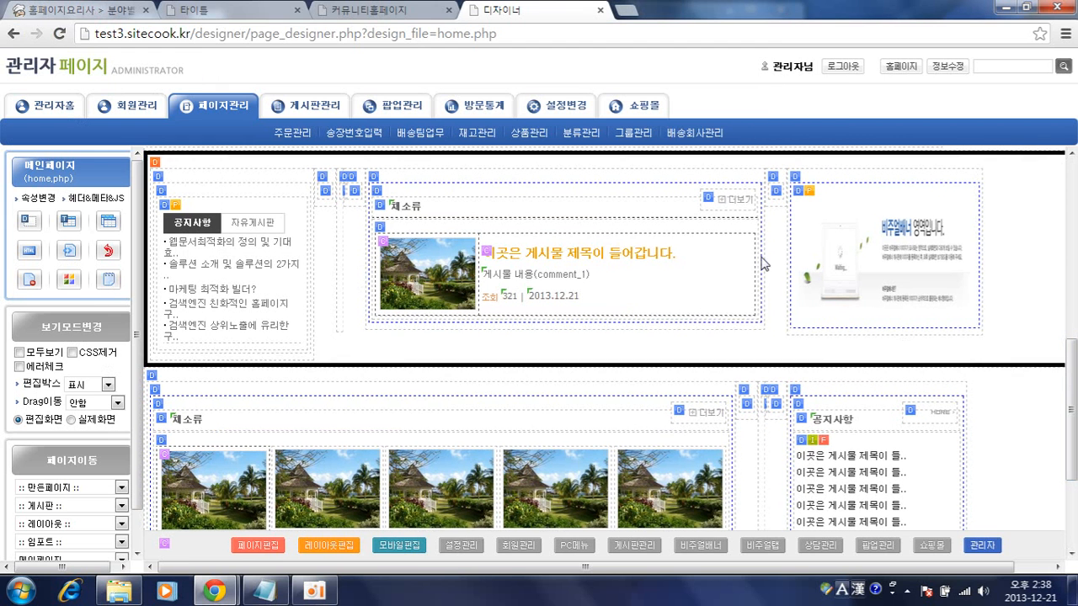
{"action": "mouse_move", "coordinate": [215, 591]}
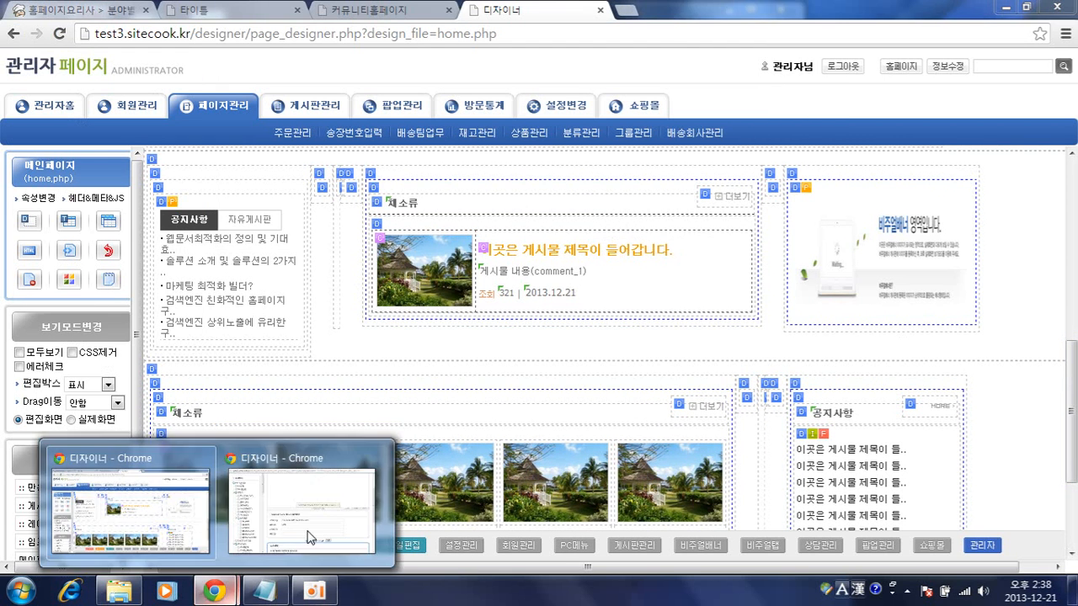
{"action": "left_click", "coordinate": [309, 537]}
{"action": "left_click_drag", "start_coordinate": [434, 306], "coordinate": [431, 308]}
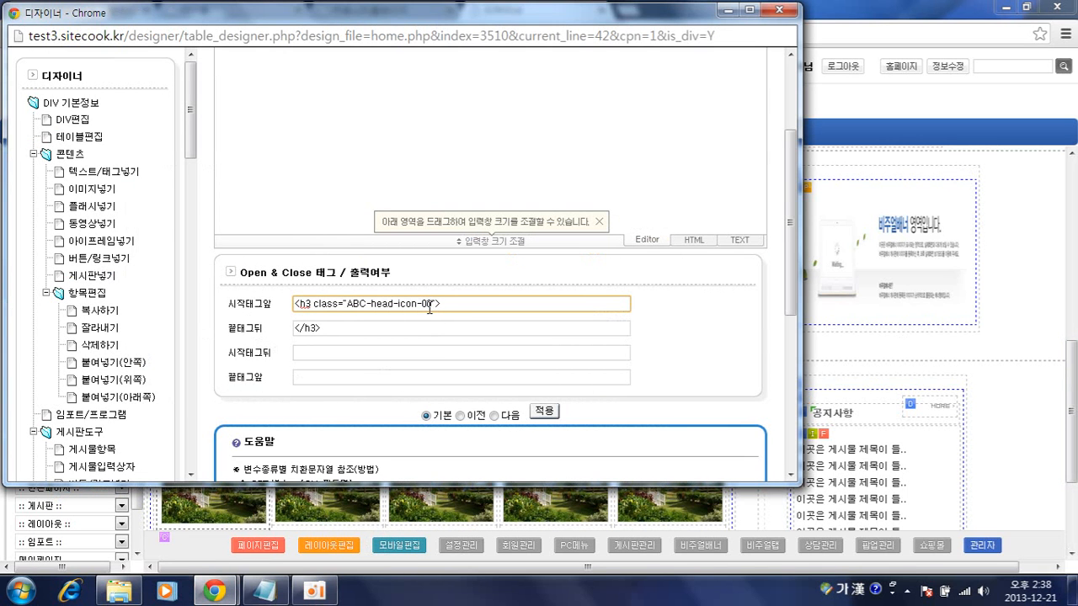
{"action": "type", "text": "8"}
Step: Open the default board template from the page management's template list and examine its 타이틀 아이콘 스타일 section
{"action": "left_click", "coordinate": [779, 9]}
{"action": "left_click", "coordinate": [223, 109]}
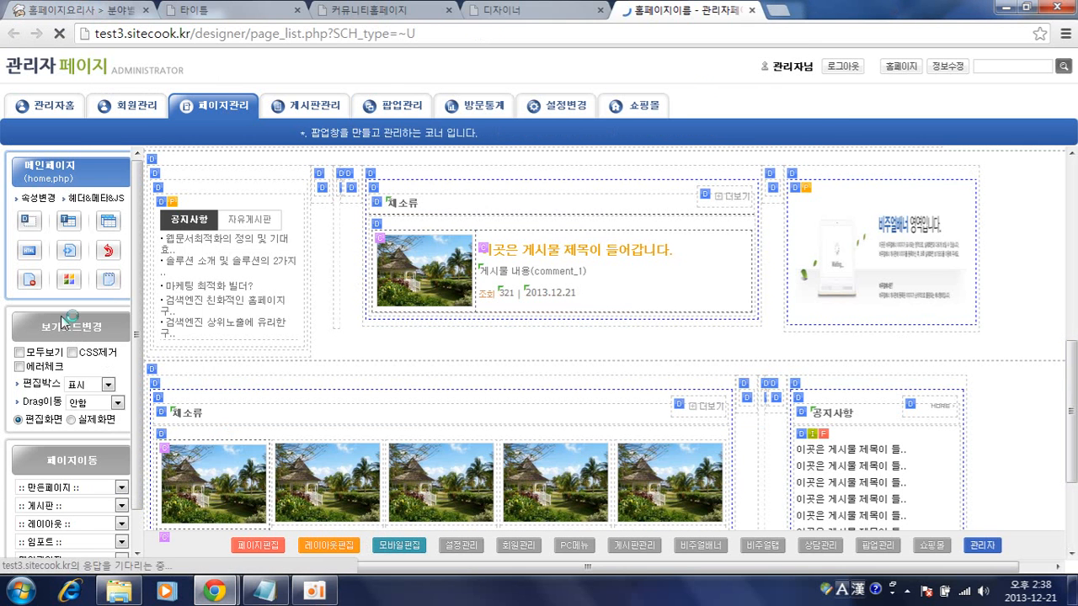
{"action": "left_click", "coordinate": [37, 334]}
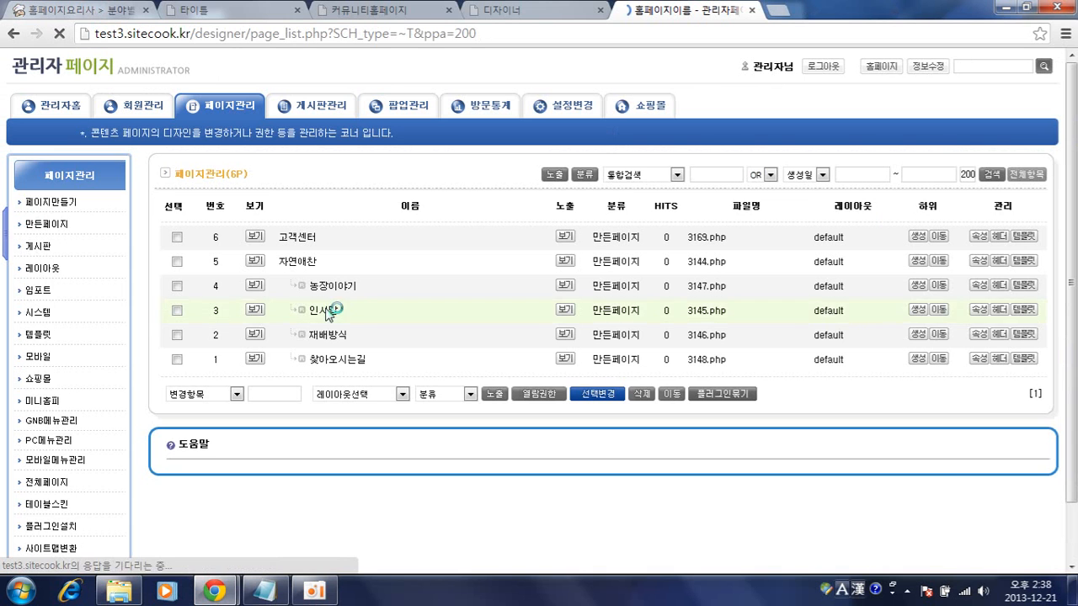
{"action": "left_click", "coordinate": [254, 286]}
{"action": "scroll", "coordinate": [653, 430], "scroll_direction": "down", "scroll_amount": 10}
{"action": "scroll", "coordinate": [652, 434], "scroll_direction": "down", "scroll_amount": 1}
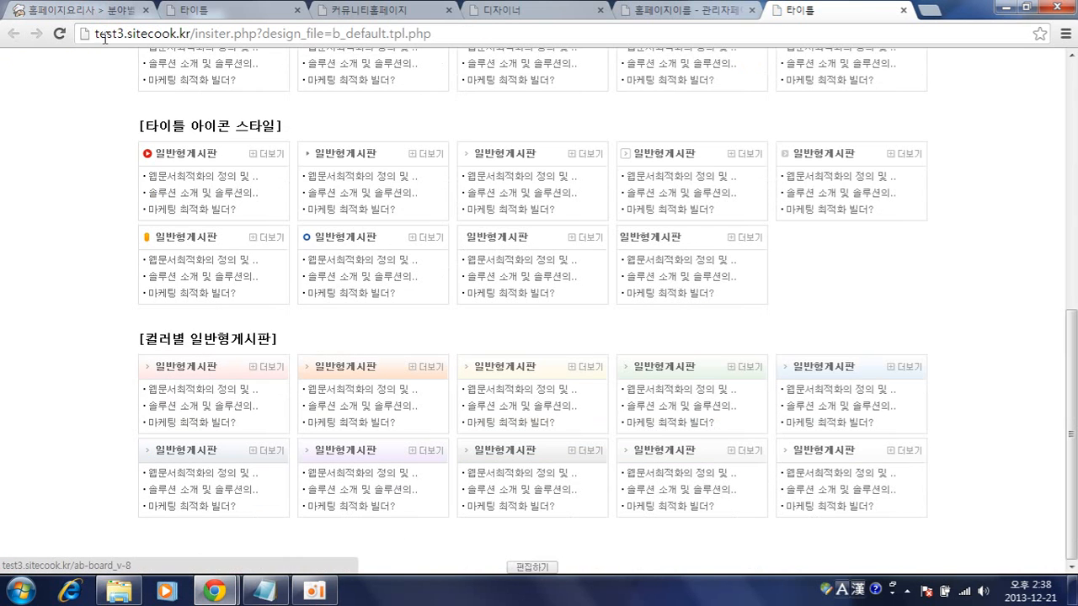
{"action": "left_click_drag", "start_coordinate": [137, 127], "coordinate": [341, 132]}
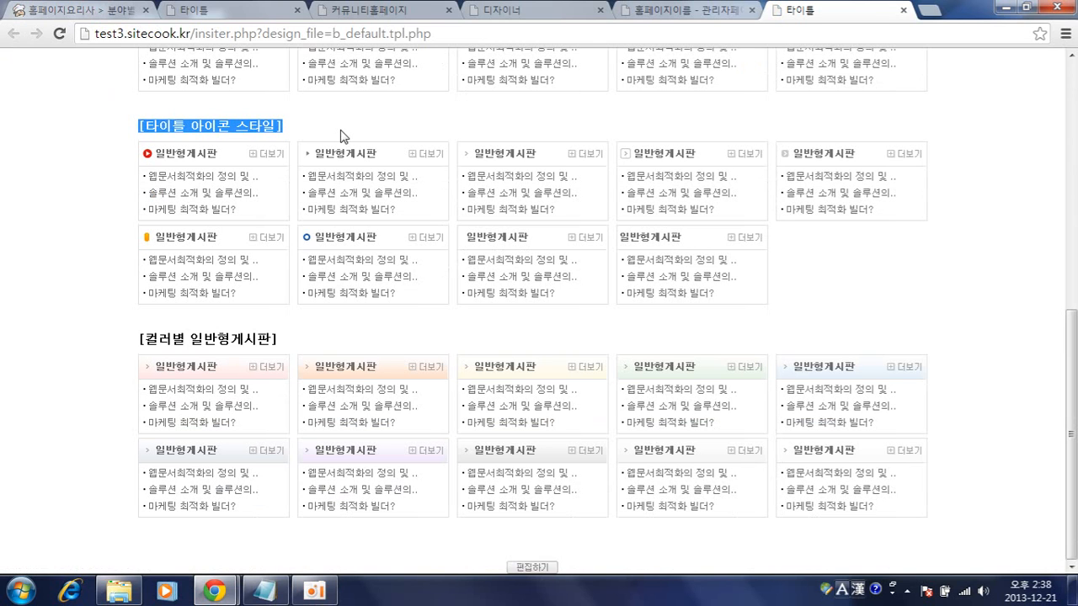
{"action": "left_click", "coordinate": [342, 136]}
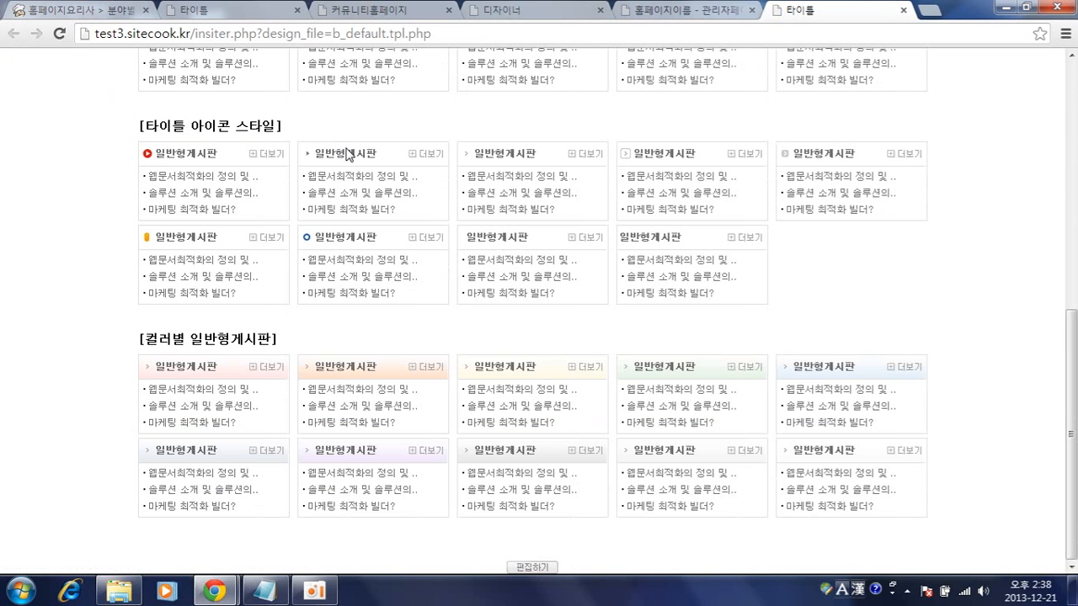
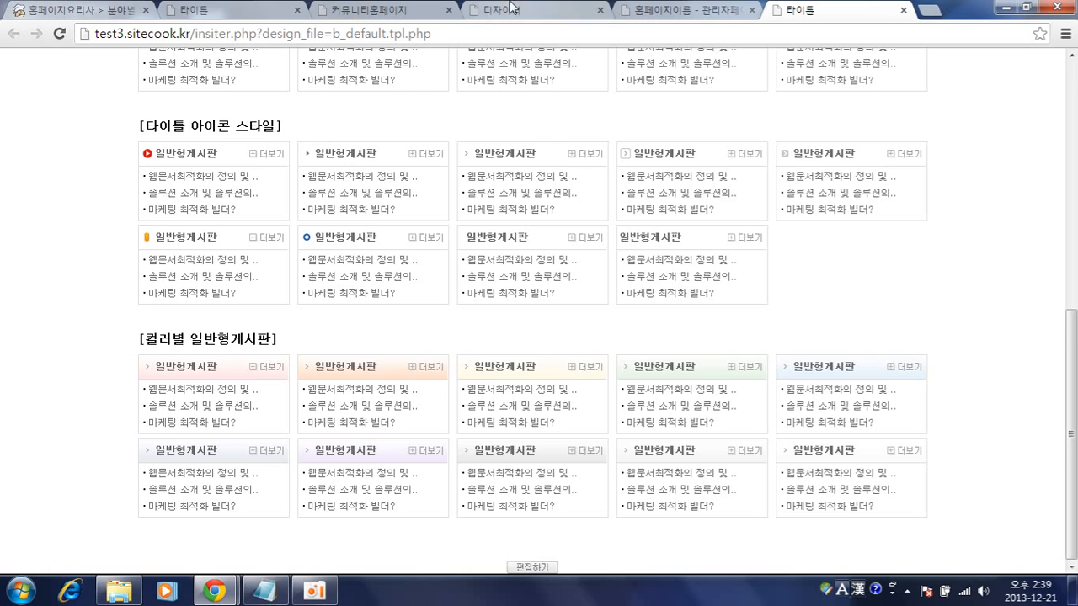
Step: Return to the middle 채소류 title's settings, apply the ABC-head-icon-08 class and refresh the community home page
{"action": "left_click", "coordinate": [539, 10]}
{"action": "mouse_move", "coordinate": [215, 591]}
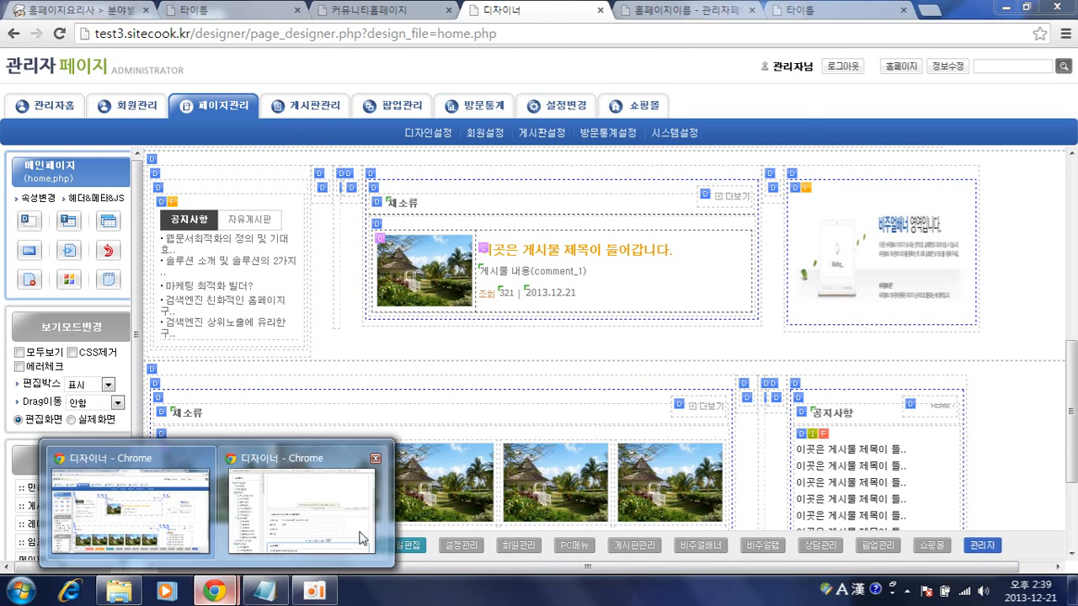
{"action": "left_click", "coordinate": [361, 539]}
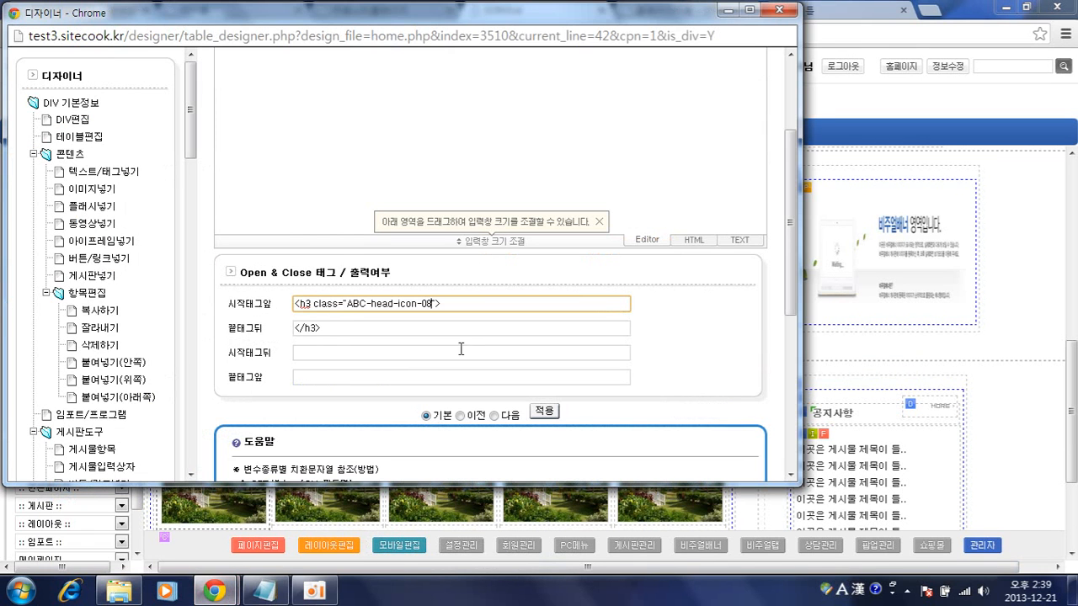
{"action": "left_click", "coordinate": [556, 414]}
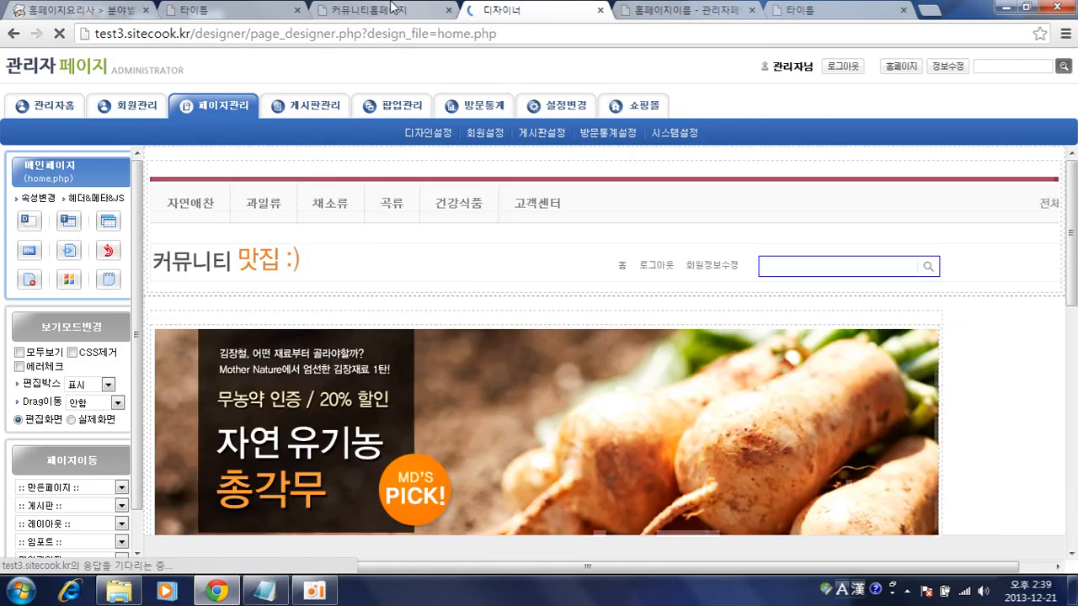
{"action": "left_click", "coordinate": [399, 10]}
{"action": "key", "text": "F5"}
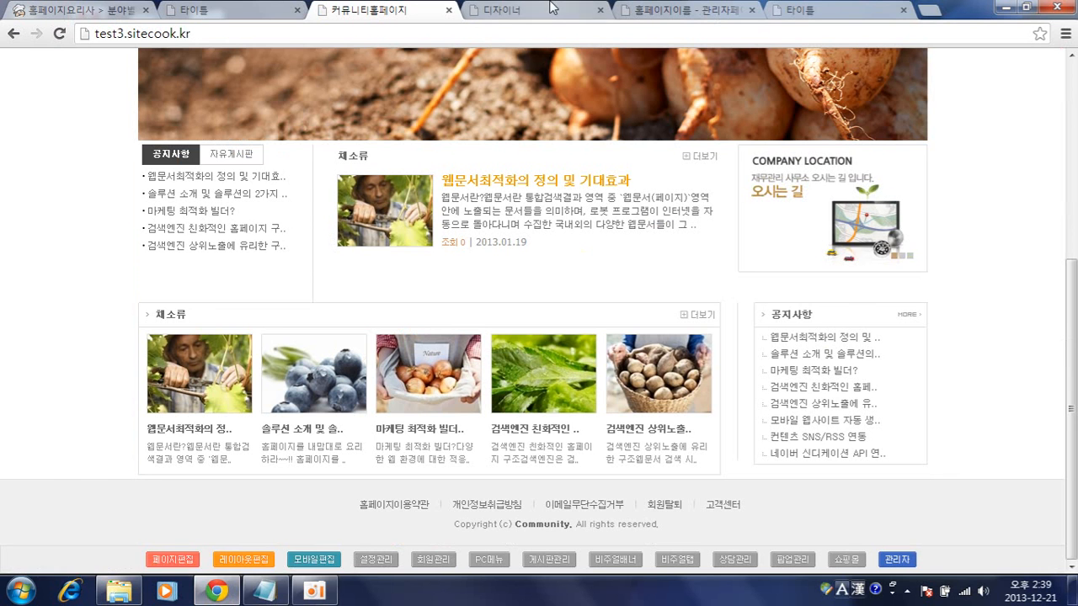
Step: Set the opening h3 tag class of the lower 채소류 gallery title to ABC-head-icon-08 and apply it
{"action": "key", "text": "ctrl+Tab"}
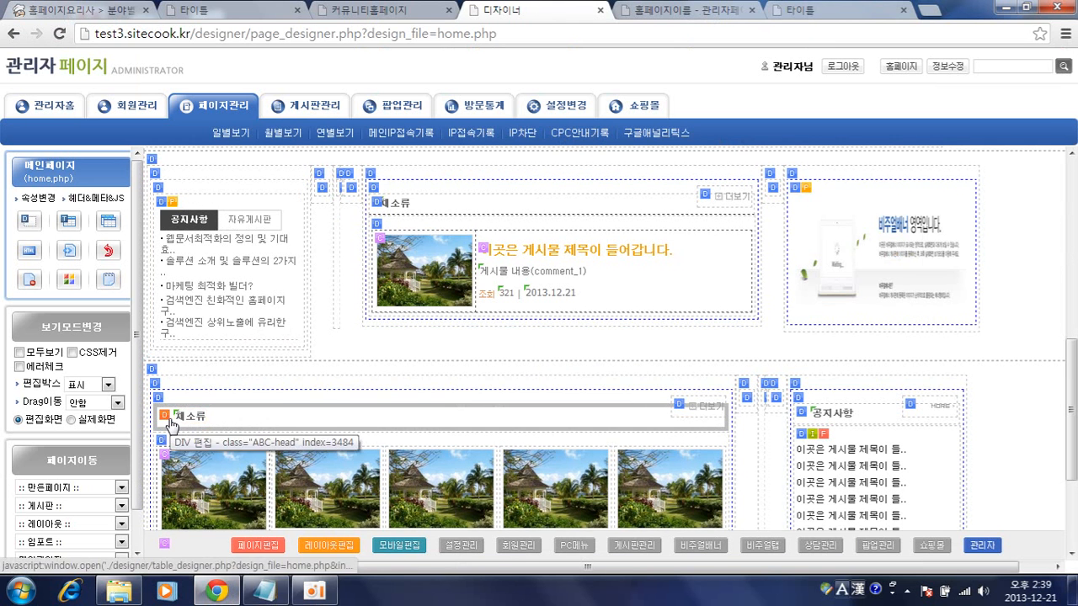
{"action": "left_click", "coordinate": [177, 417]}
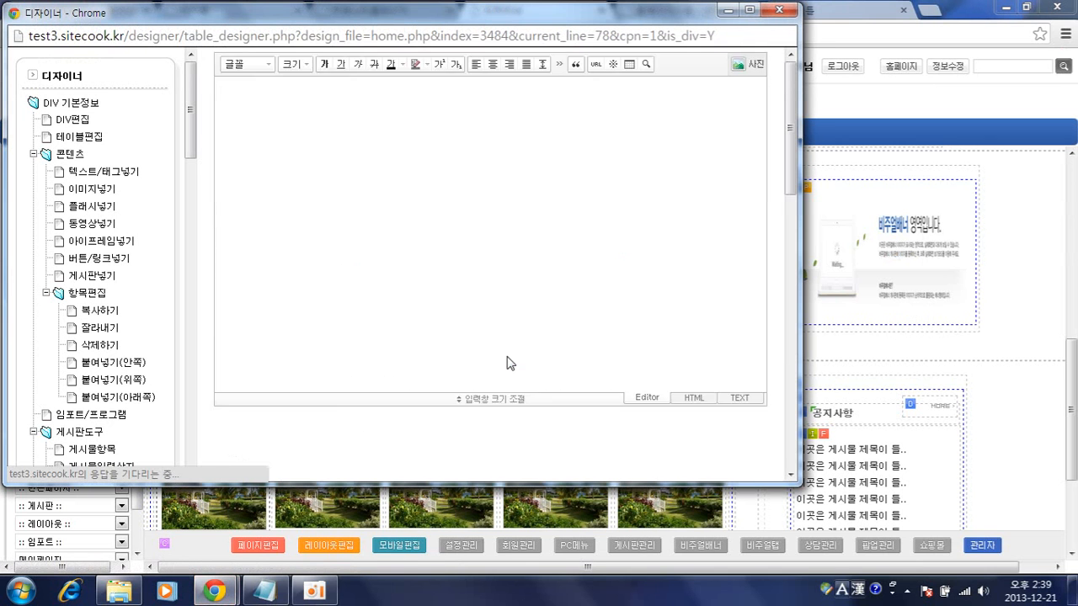
{"action": "left_click_drag", "start_coordinate": [428, 383], "coordinate": [433, 384]}
{"action": "type", "text": "8"}
{"action": "key", "text": "Return"}
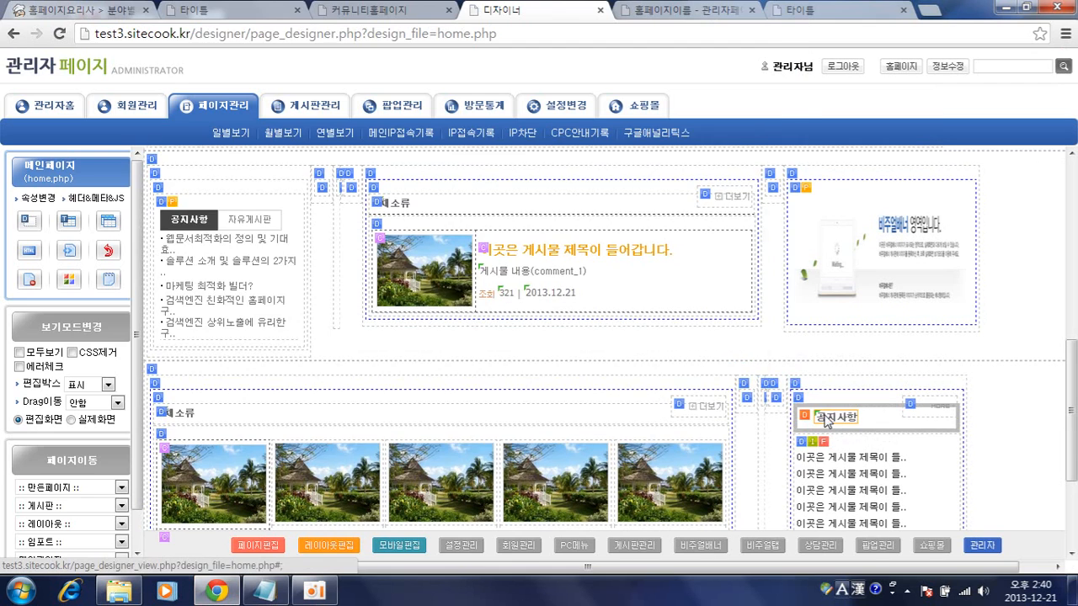
Step: Set the lower 공지사항 title's opening h3 tag class to ABC-head-icon-08 and apply it
{"action": "left_click", "coordinate": [826, 421]}
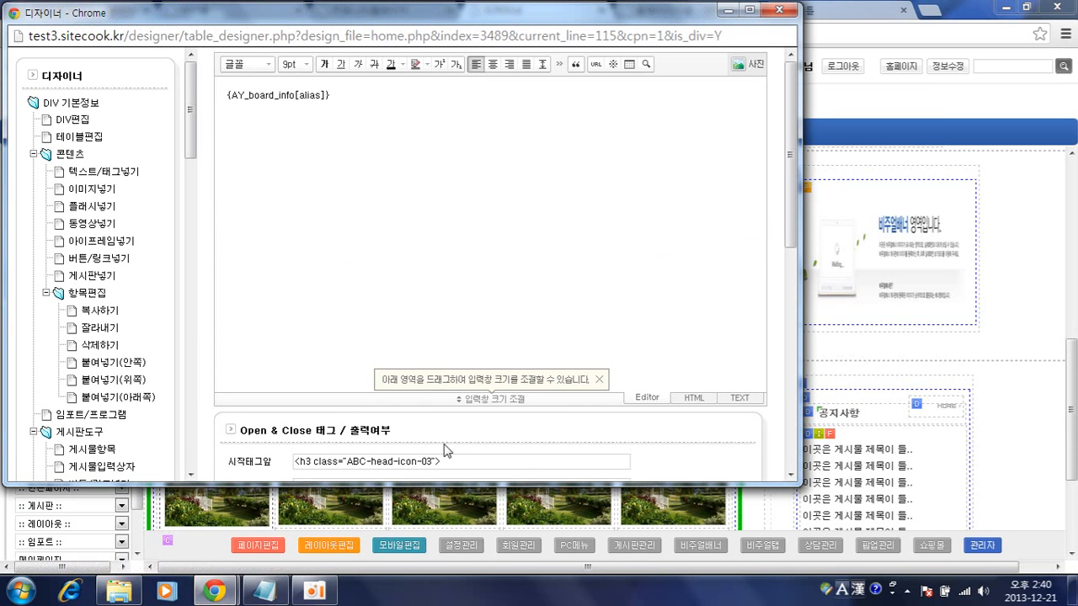
{"action": "left_click_drag", "start_coordinate": [425, 461], "coordinate": [430, 461]}
{"action": "key", "text": "Return"}
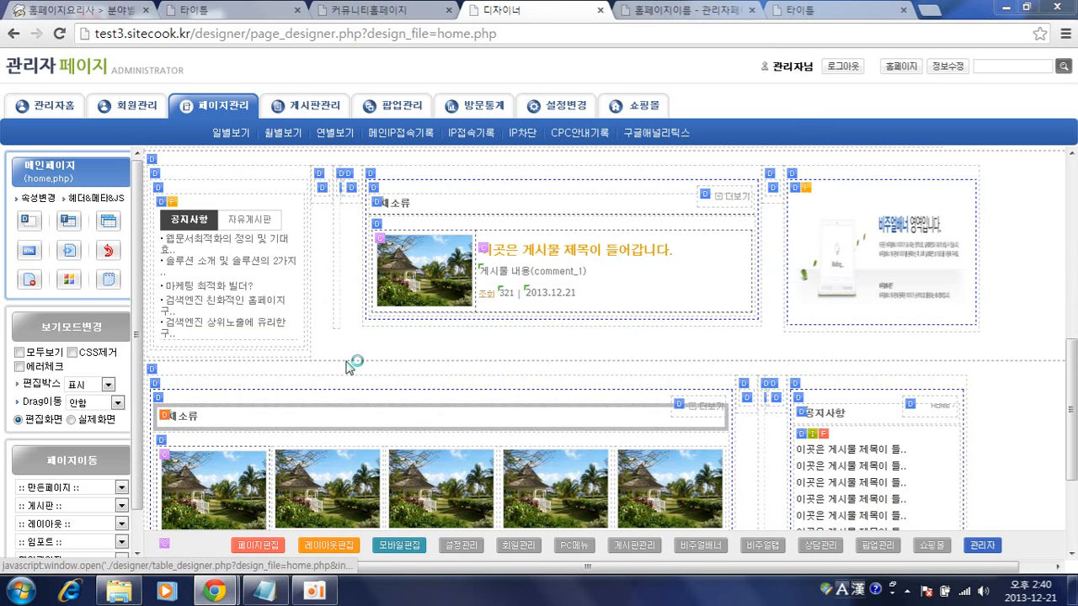
Step: Add the class AB-noline-b to the lower 채소류 header DIV, copy the added class text and save the DIV
{"action": "left_click", "coordinate": [171, 419]}
{"action": "left_click", "coordinate": [394, 141]}
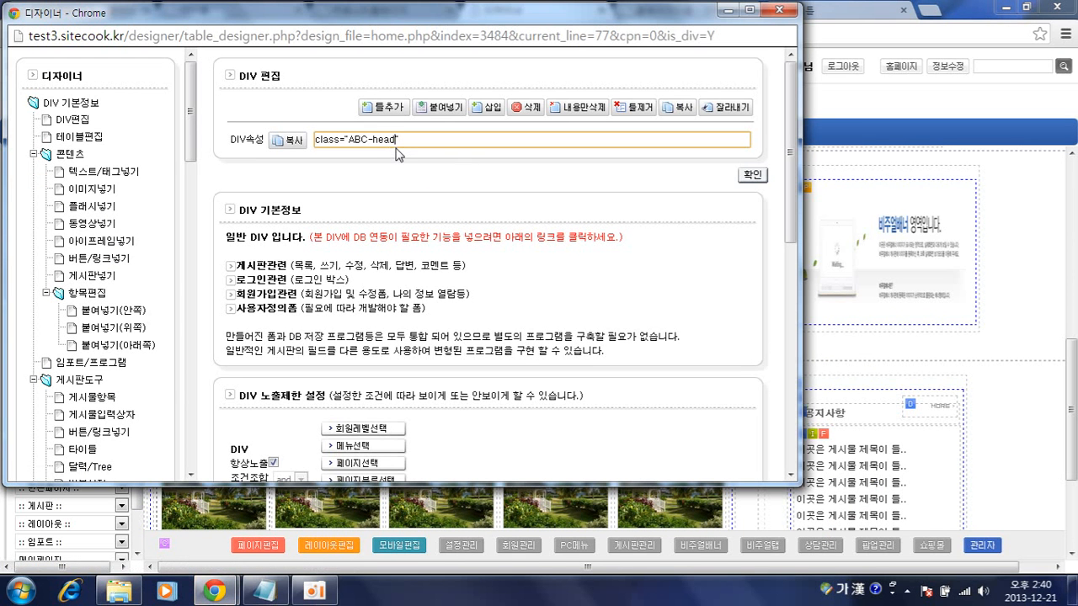
{"action": "key", "text": "Hangul"}
{"action": "type", "text": "AB-mp"}
{"action": "key", "text": "BackSpace"}
{"action": "key", "text": "BackSpace"}
{"action": "type", "text": "noline-b"}
{"action": "left_click_drag", "start_coordinate": [395, 140], "coordinate": [454, 139]}
{"action": "key", "text": "ctrl+c"}
{"action": "key", "text": "Return"}
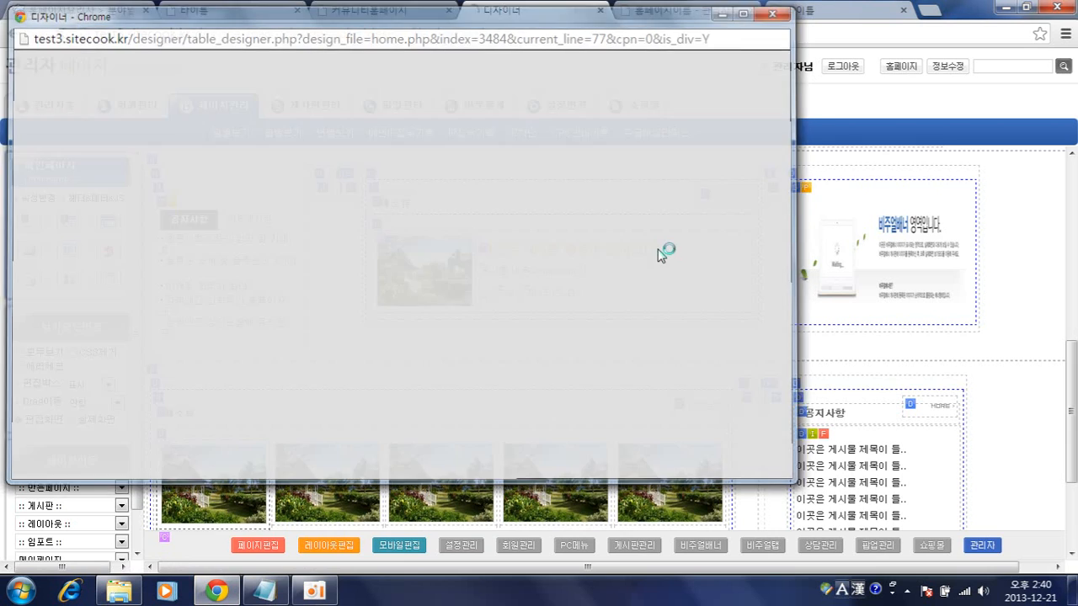
Step: Paste the copied AB-noline-b class after ABC-head in the lower 공지사항 header DIV's attributes and save
{"action": "left_click", "coordinate": [800, 423]}
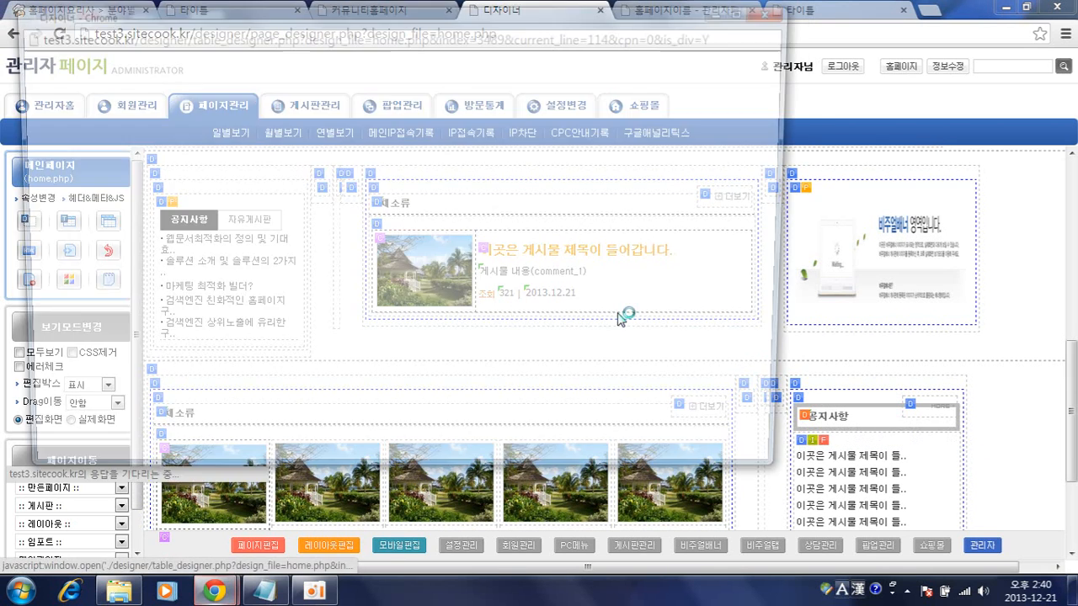
{"action": "left_click", "coordinate": [396, 140]}
{"action": "key", "text": "ctrl+v"}
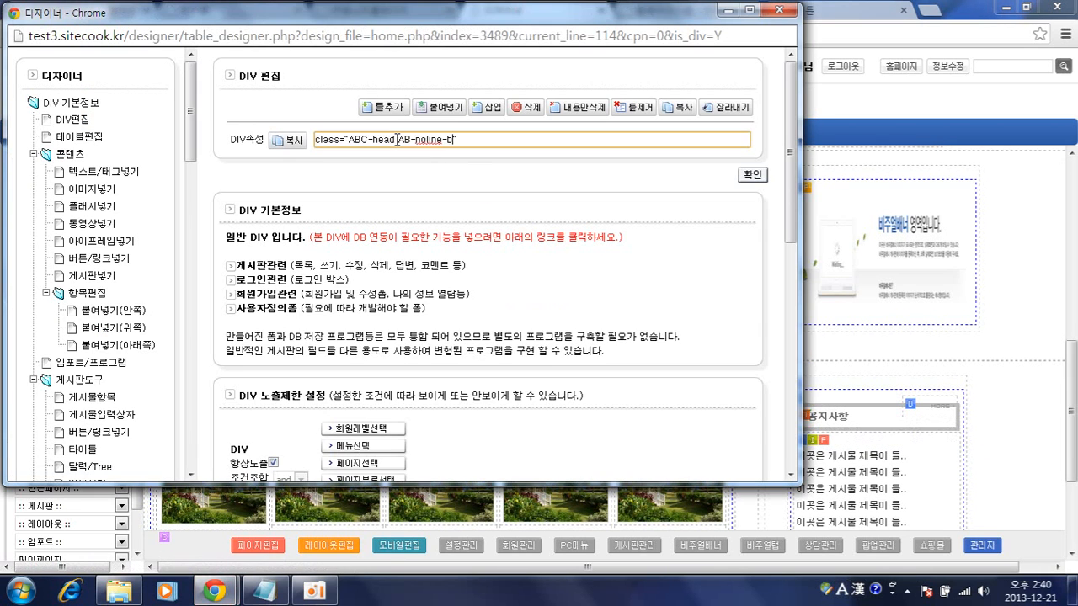
{"action": "key", "text": "Return"}
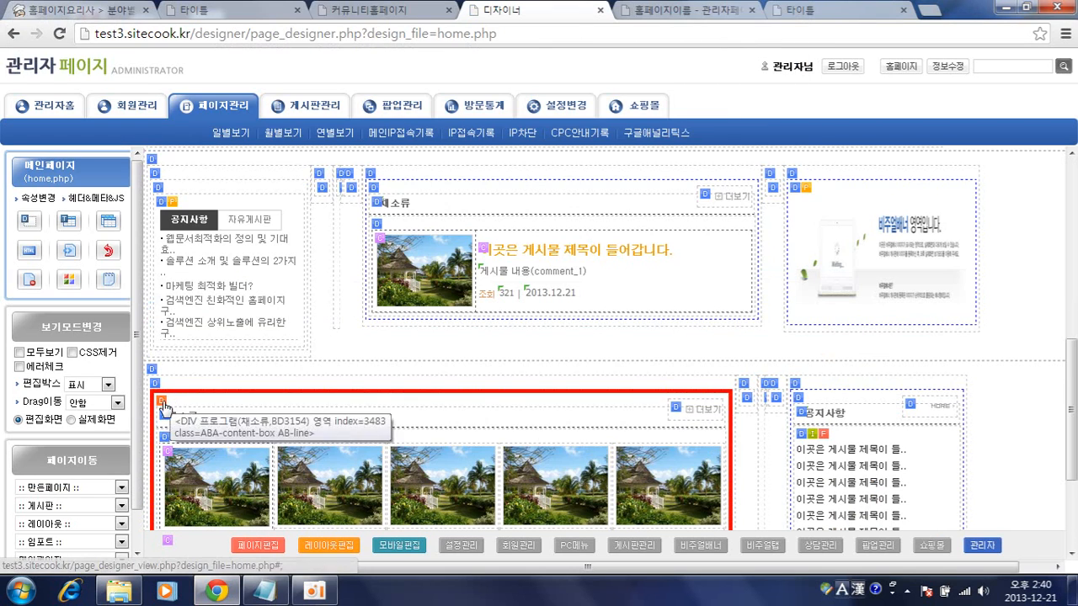
Step: Remove the AB-line class from the DIV enclosing the lower 채소류 gallery board and save
{"action": "left_click", "coordinate": [162, 403]}
{"action": "left_click_drag", "start_coordinate": [420, 140], "coordinate": [462, 141]}
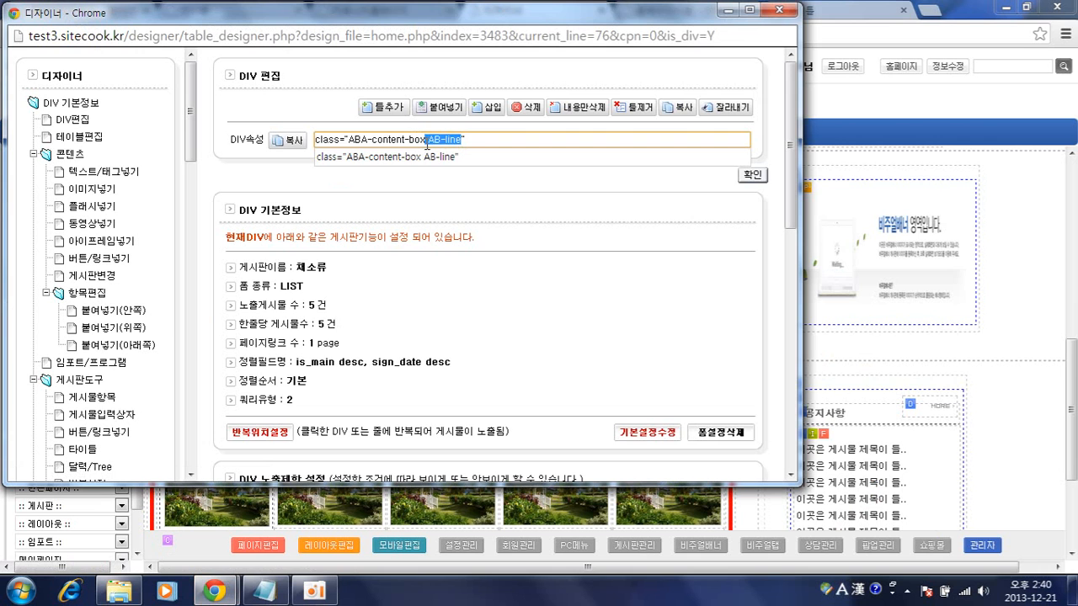
{"action": "key", "text": "BackSpace"}
{"action": "key", "text": "Return"}
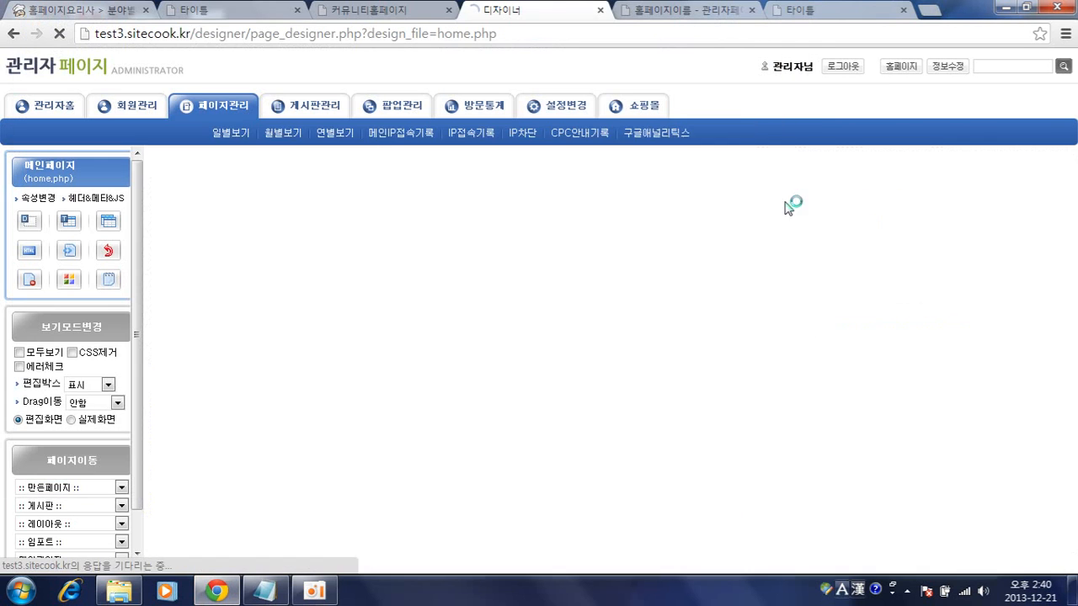
Step: Remove the AB-line class from the DIV enclosing the lower 공지사항 board and save
{"action": "left_click", "coordinate": [801, 400]}
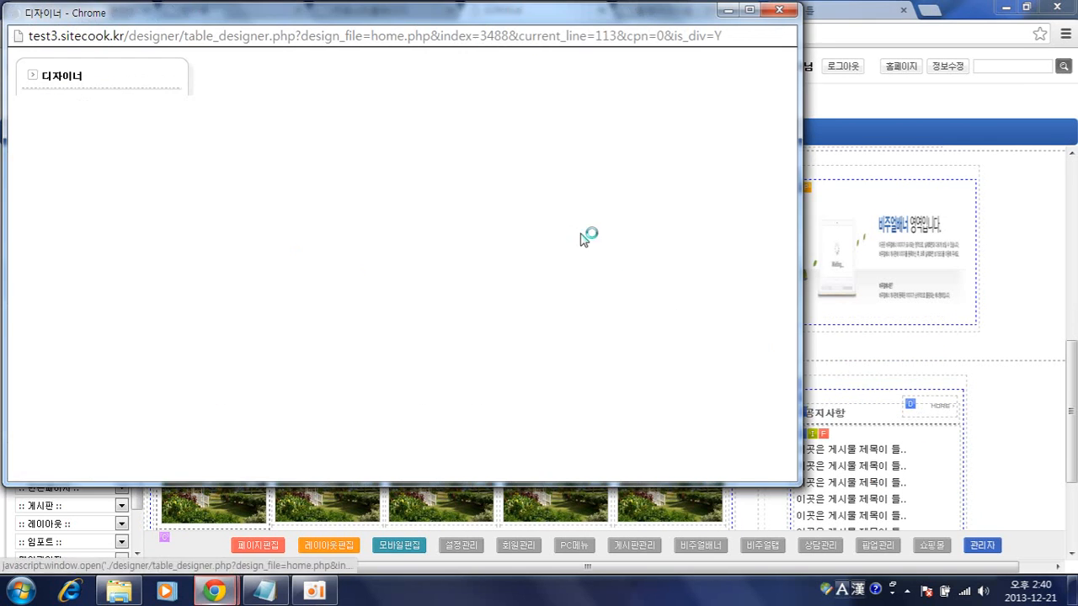
{"action": "left_click_drag", "start_coordinate": [465, 140], "coordinate": [430, 142]}
{"action": "key", "text": "BackSpace"}
{"action": "key", "text": "Return"}
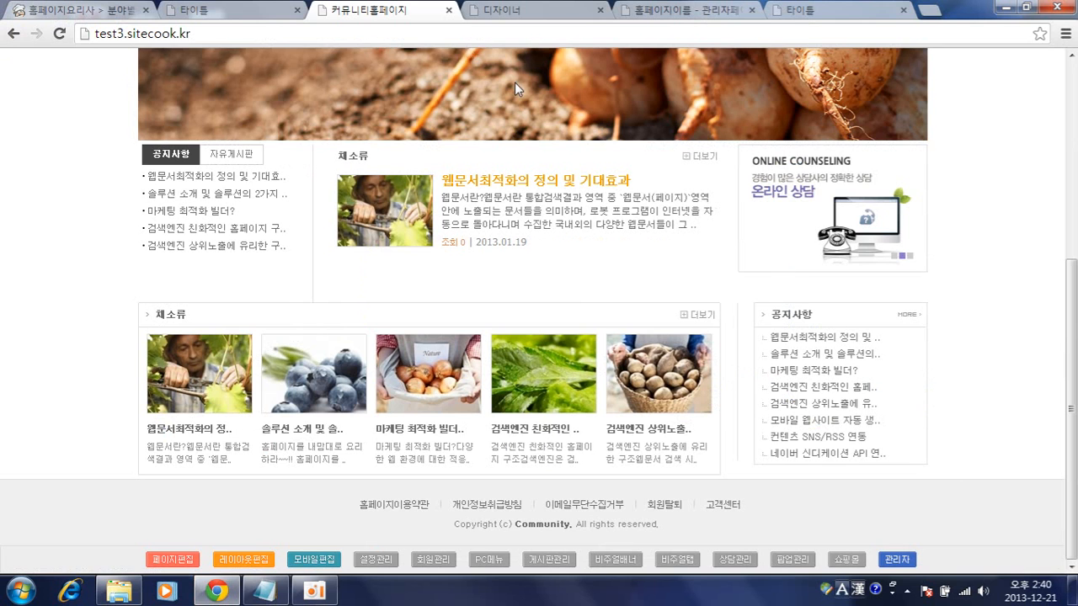
Step: Reload the test3 home page and compare its board area with the demo5 site's layout
{"action": "key", "text": "F5"}
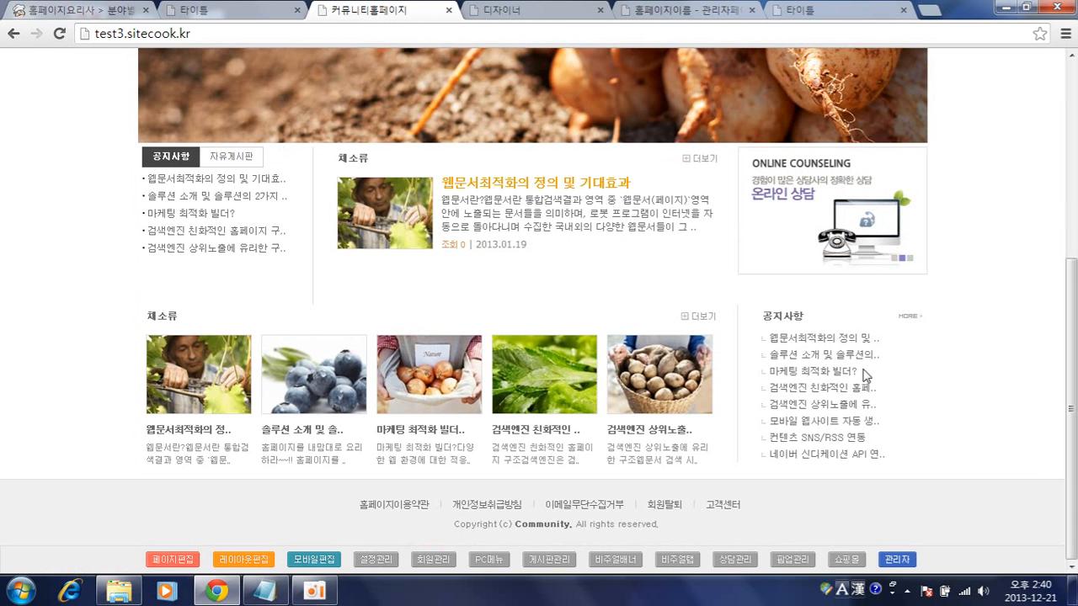
{"action": "left_click", "coordinate": [244, 10]}
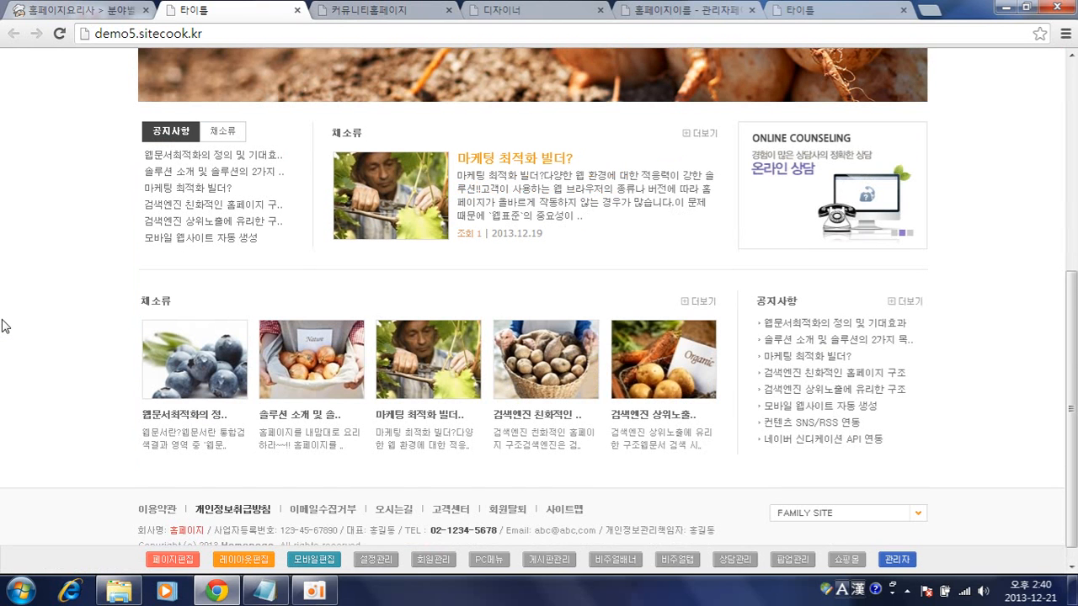
{"action": "scroll", "coordinate": [7, 320], "scroll_direction": "up", "scroll_amount": 1}
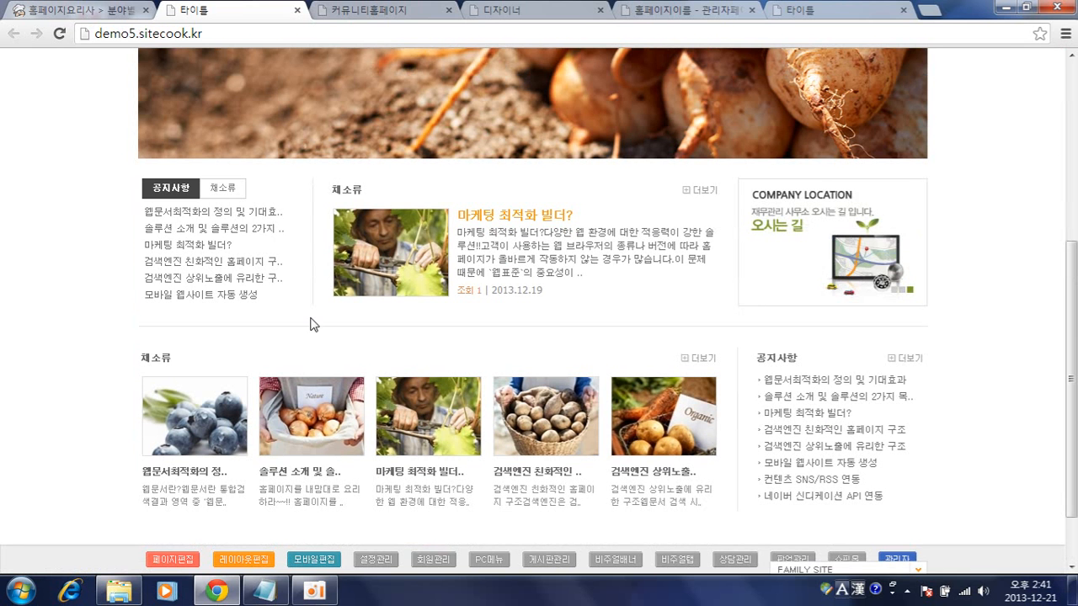
{"action": "left_click", "coordinate": [375, 12]}
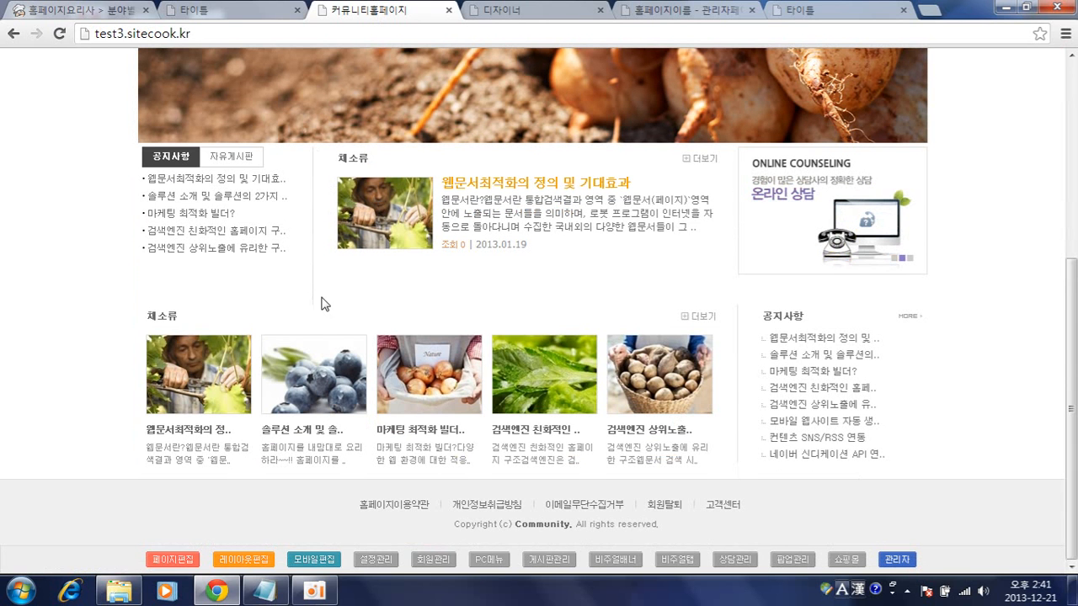
Step: Set the height of the vertical divider DIV between the upper 공지사항 and 채소류 boards to 100px, save and reload the home page
{"action": "left_click", "coordinate": [539, 7]}
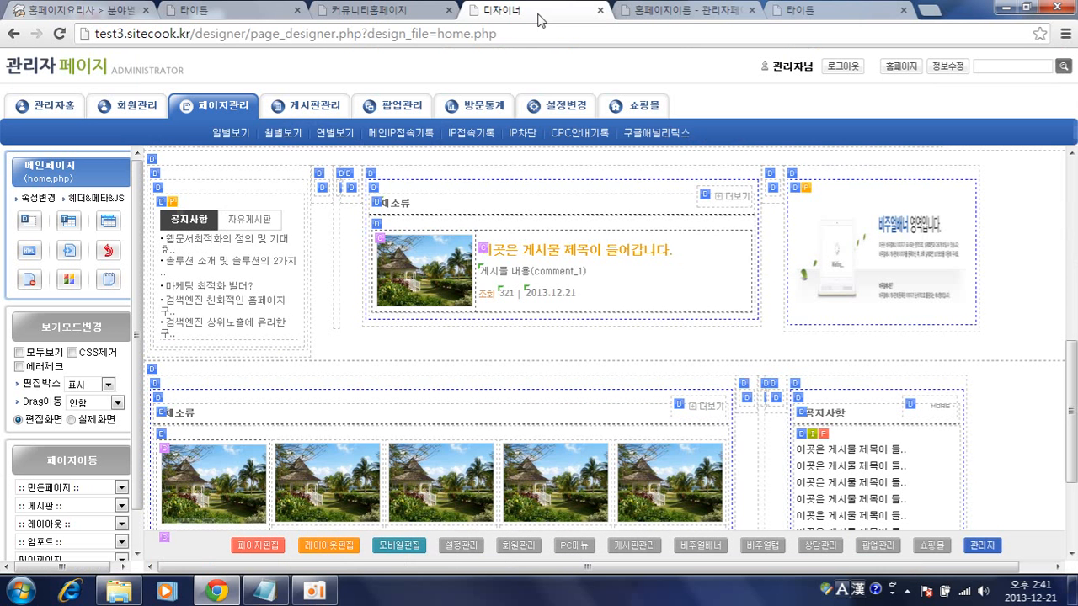
{"action": "left_click", "coordinate": [344, 177]}
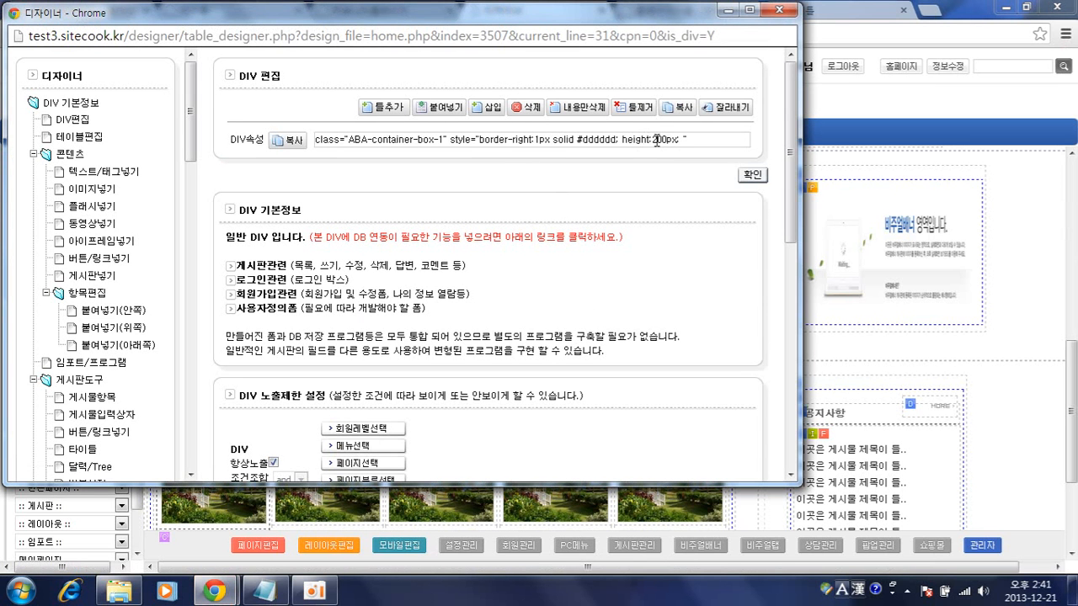
{"action": "left_click_drag", "start_coordinate": [651, 140], "coordinate": [656, 141]}
{"action": "type", "text": "1"}
{"action": "key", "text": "Return"}
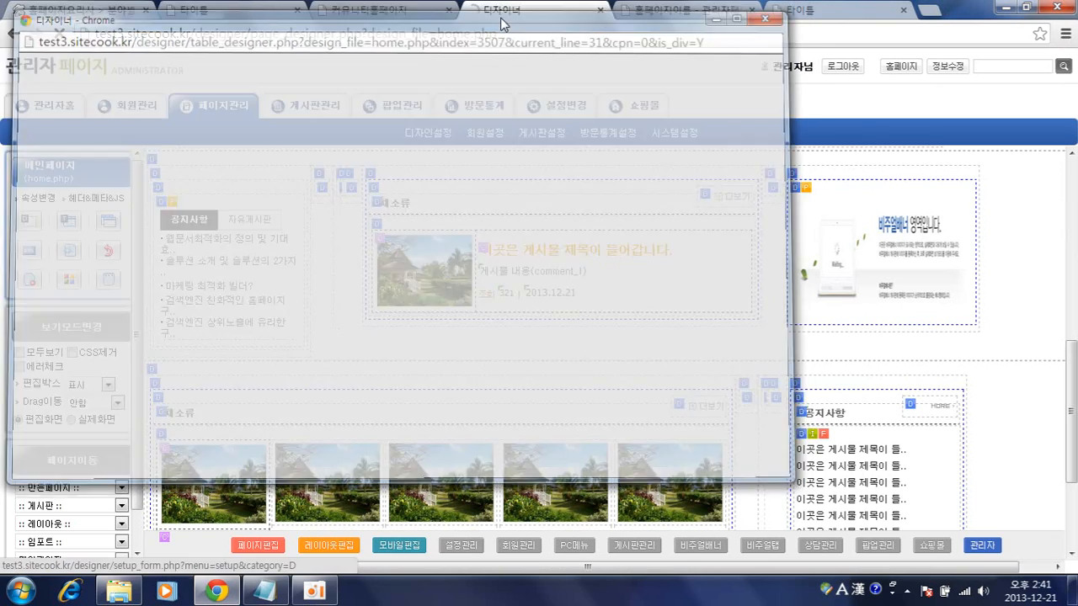
{"action": "left_click", "coordinate": [395, 7]}
{"action": "key", "text": "F5"}
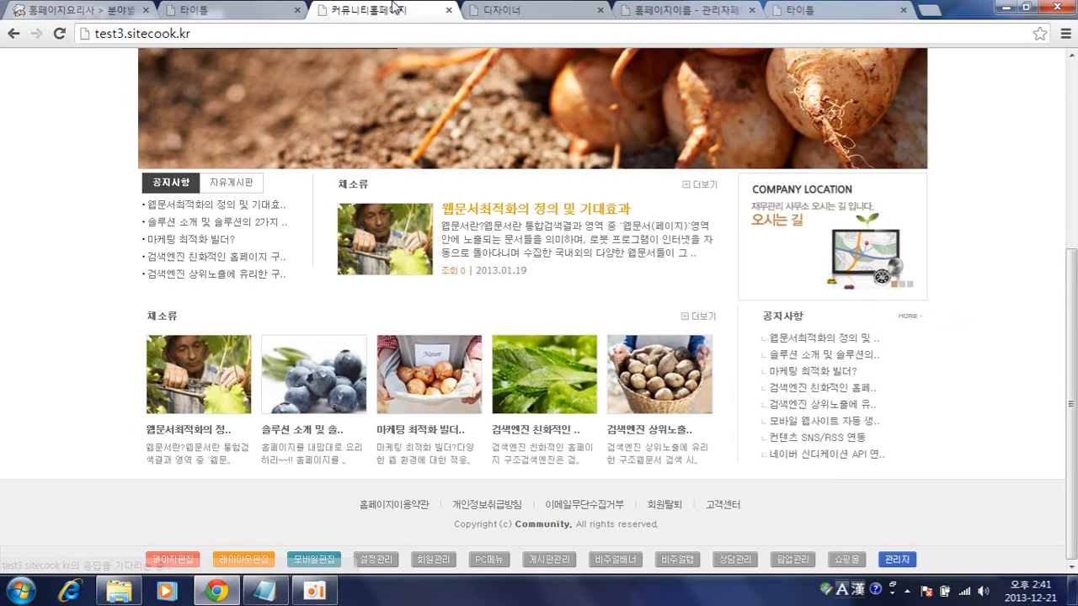
Step: Adjust the height of the upper row's vertical divider DIV, saving and checking it on the home page until it fits the boards
{"action": "left_click", "coordinate": [505, 10]}
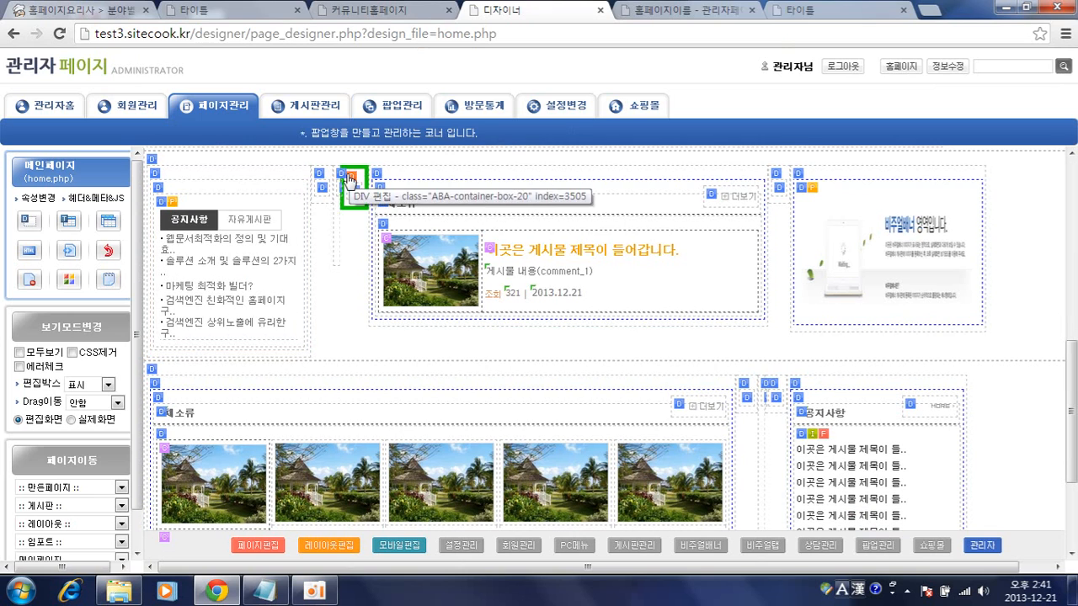
{"action": "left_click", "coordinate": [369, 179]}
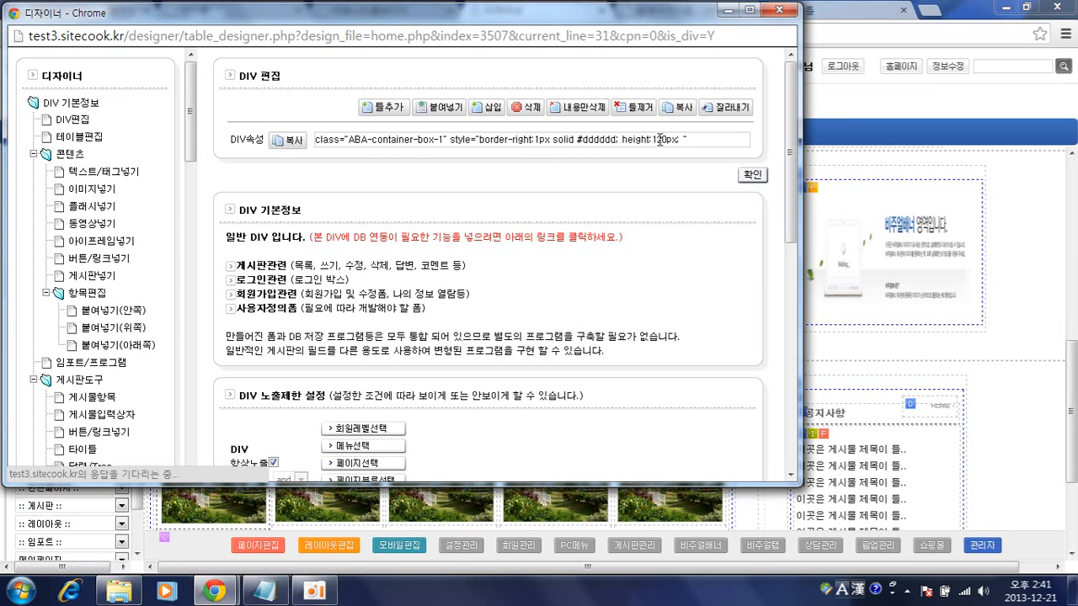
{"action": "left_click", "coordinate": [657, 139]}
{"action": "key", "text": "Return"}
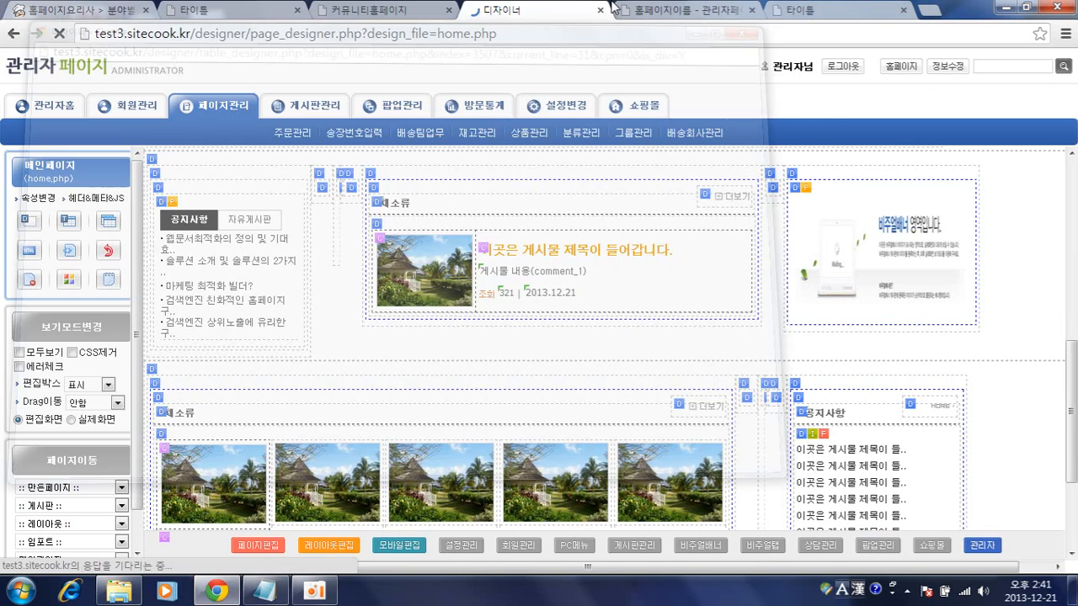
{"action": "left_click", "coordinate": [404, 8]}
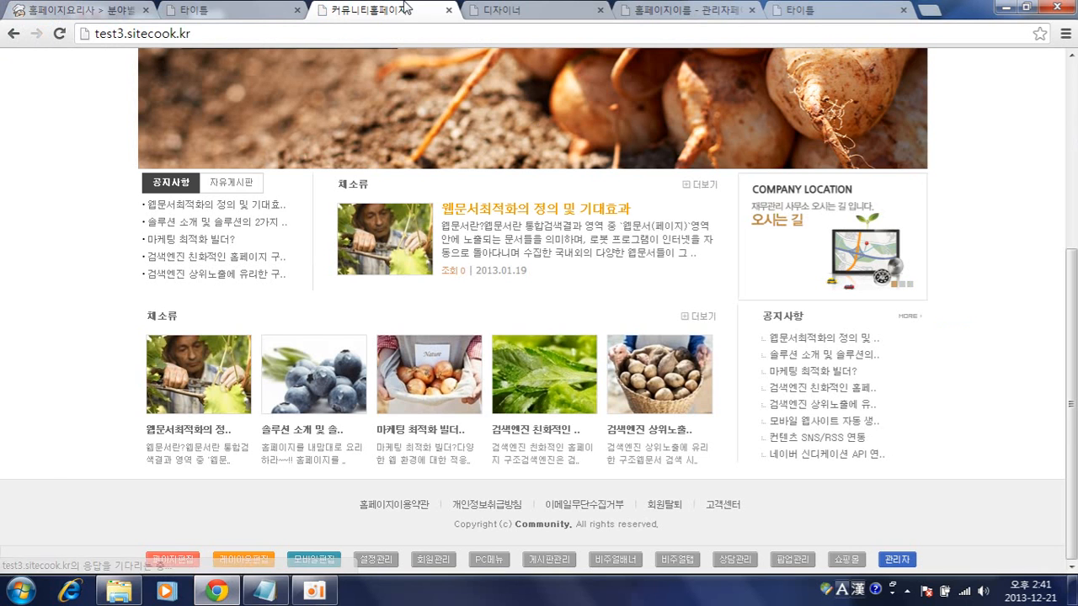
{"action": "left_click", "coordinate": [499, 9]}
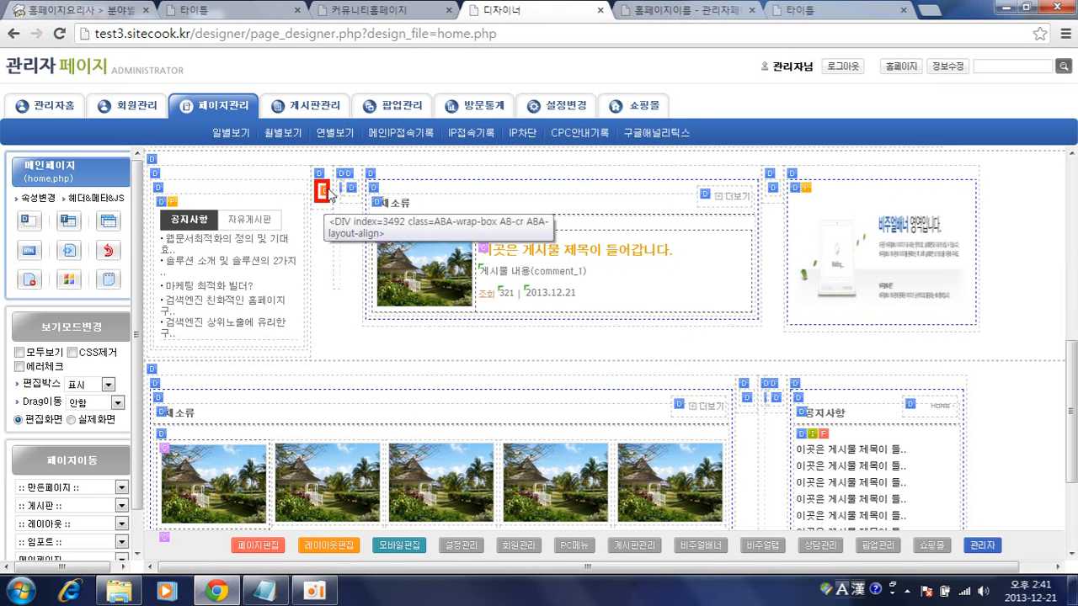
{"action": "left_click", "coordinate": [343, 178]}
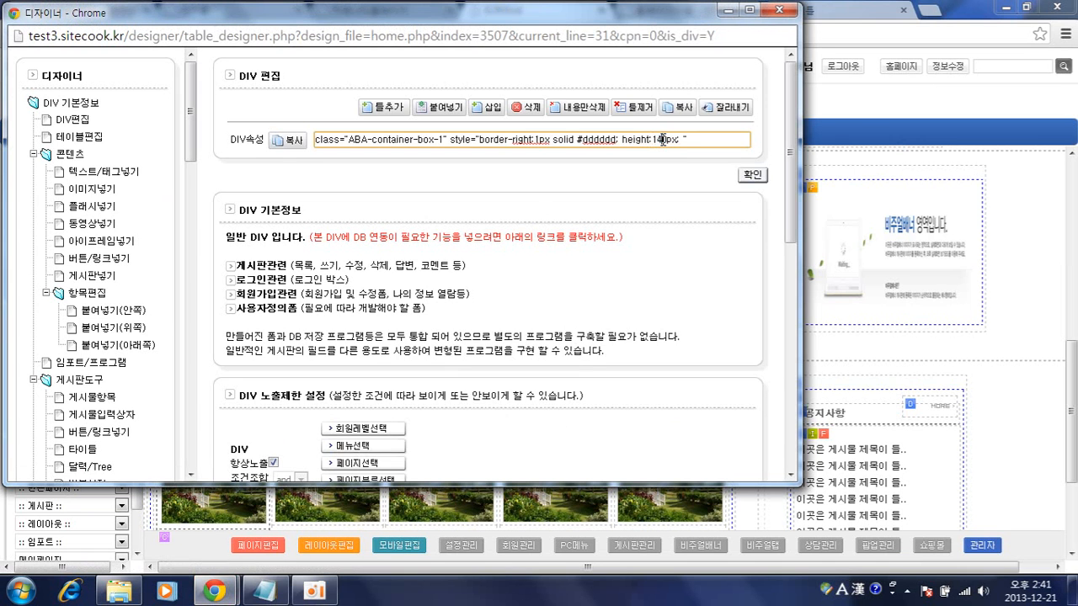
{"action": "key", "text": "Return"}
{"action": "left_click", "coordinate": [337, 8]}
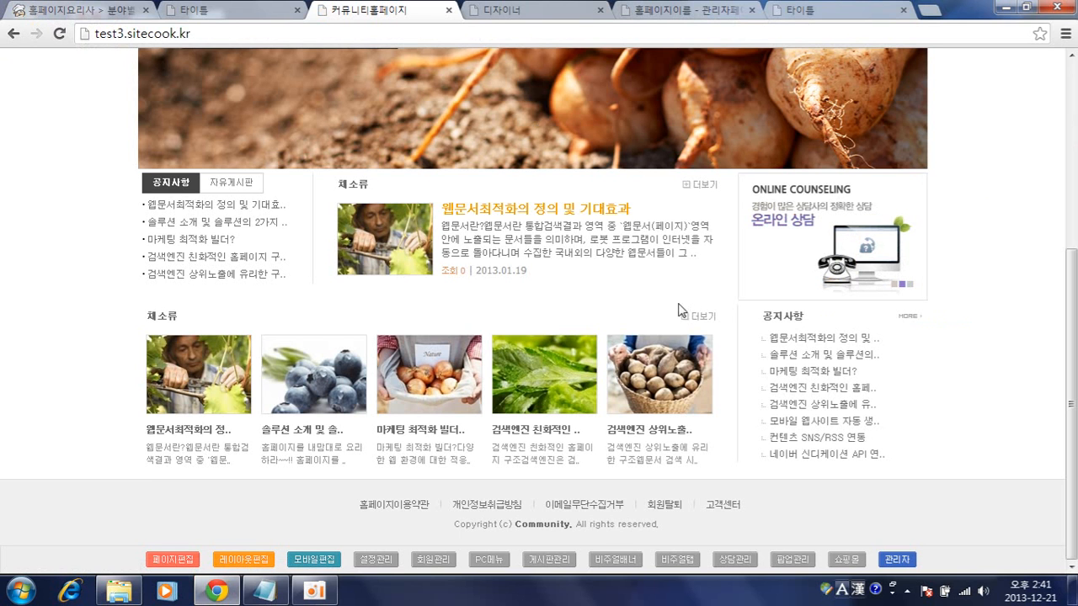
Step: Compare with the demo site, then copy the style definition format from the upper row's wrapper DIV attribute reference into Notepad
{"action": "left_click", "coordinate": [278, 9]}
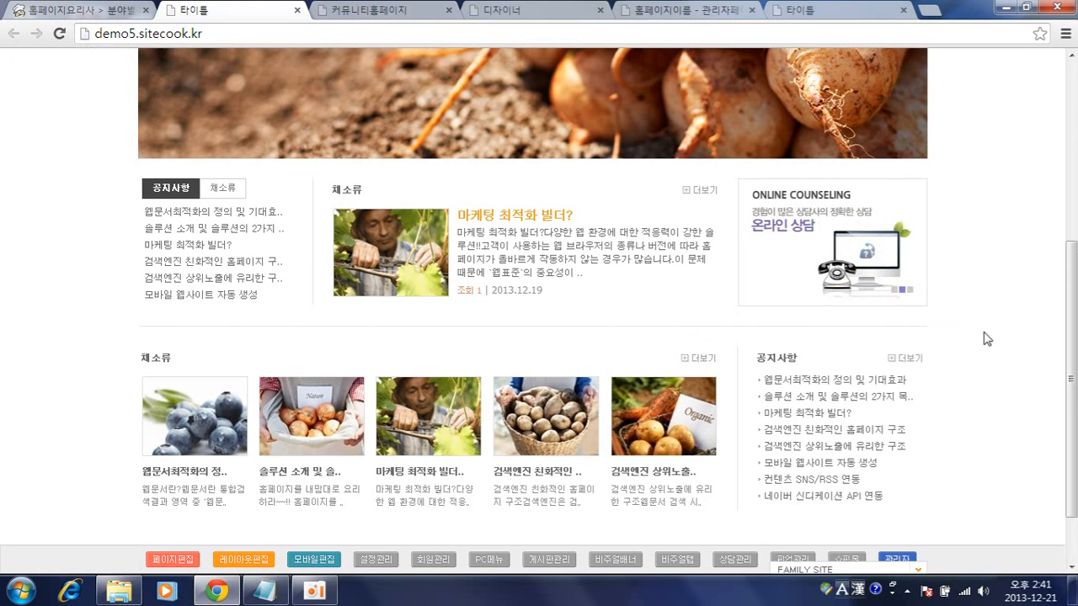
{"action": "key", "text": "ctrl+Tab"}
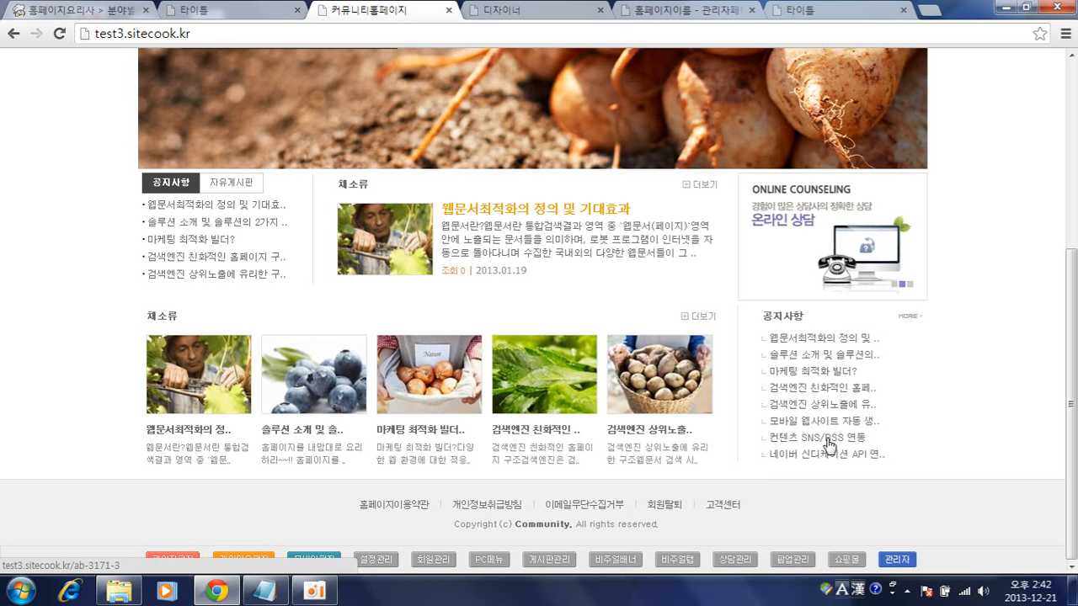
{"action": "left_click", "coordinate": [539, 10]}
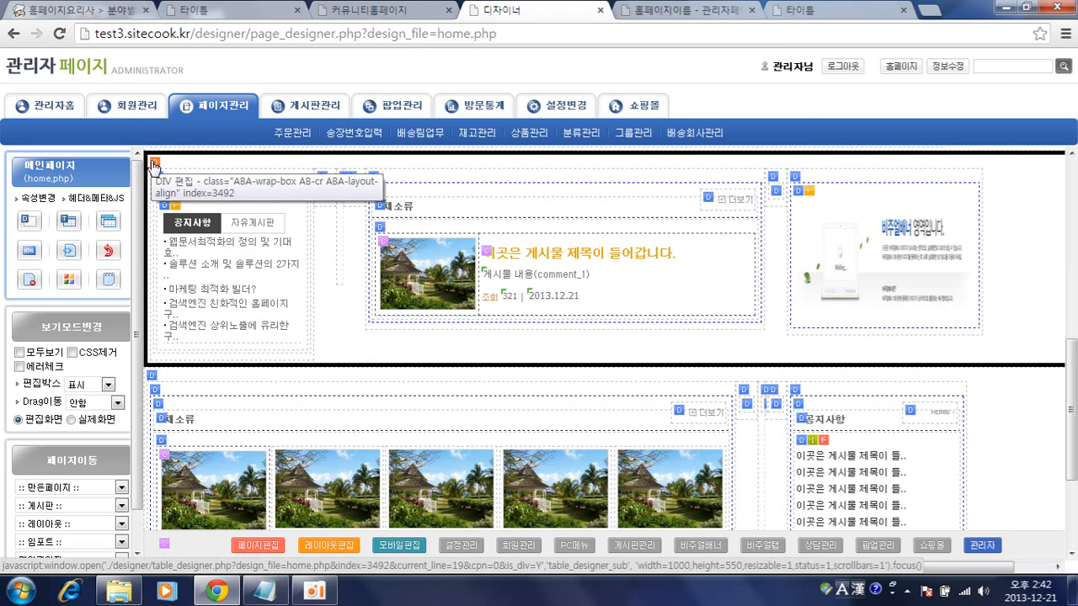
{"action": "left_click", "coordinate": [154, 164]}
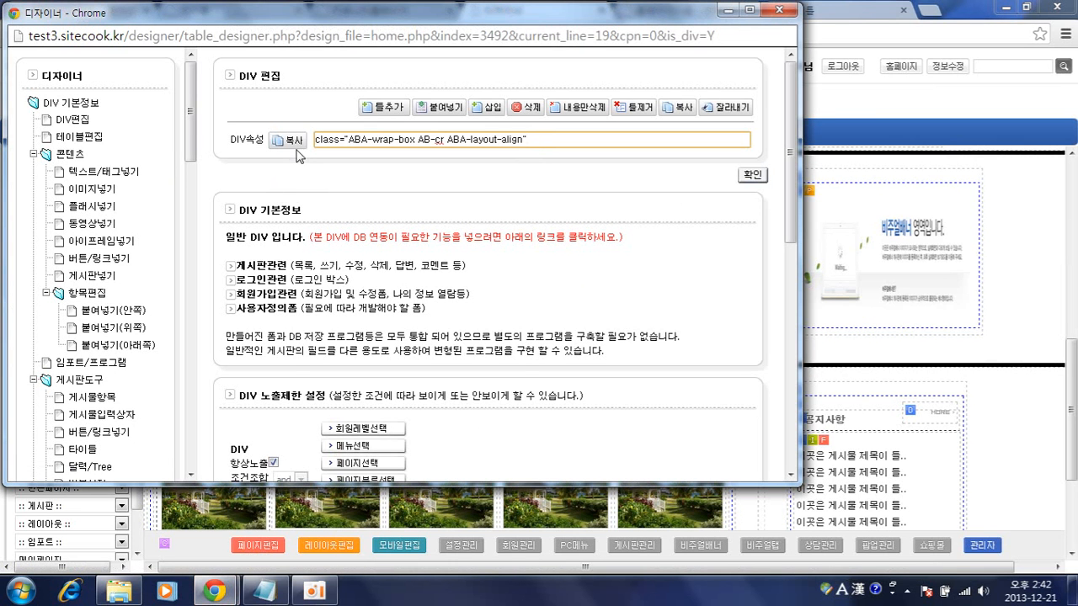
{"action": "left_click", "coordinate": [292, 149]}
{"action": "scroll", "coordinate": [372, 278], "scroll_direction": "down", "scroll_amount": 1}
{"action": "scroll", "coordinate": [374, 278], "scroll_direction": "up", "scroll_amount": 1}
{"action": "left_click_drag", "start_coordinate": [718, 268], "coordinate": [718, 346]}
{"action": "scroll", "coordinate": [349, 350], "scroll_direction": "up", "scroll_amount": 5}
{"action": "left_click_drag", "start_coordinate": [449, 180], "coordinate": [334, 186]}
{"action": "key", "text": "ctrl+c"}
{"action": "left_click", "coordinate": [264, 592]}
{"action": "key", "text": "ctrl+v"}
Step: Copy the border-위치:1px solid #dddddd sample into the Notepad style's quotes and set its position to bottom
{"action": "left_click", "coordinate": [503, 309]}
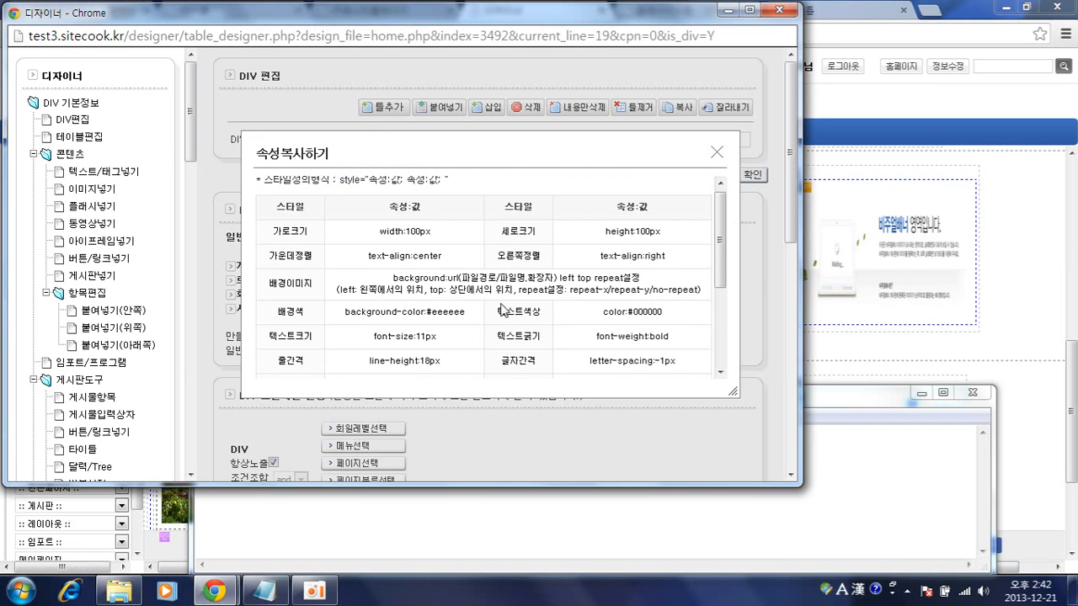
{"action": "left_click_drag", "start_coordinate": [719, 244], "coordinate": [720, 321]}
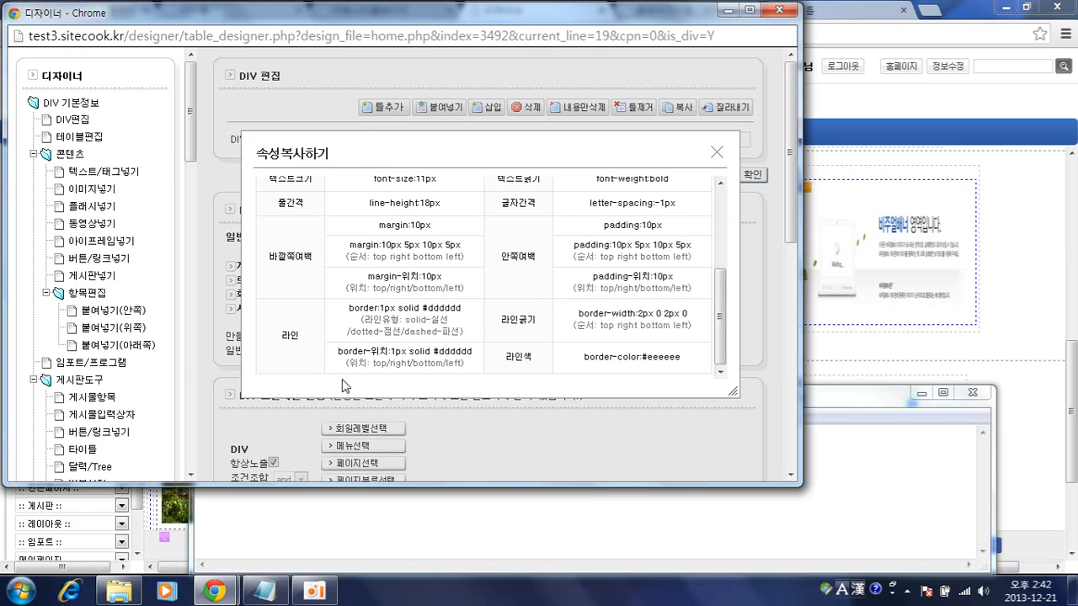
{"action": "left_click_drag", "start_coordinate": [344, 352], "coordinate": [429, 348]}
{"action": "left_click_drag", "start_coordinate": [338, 346], "coordinate": [478, 355]}
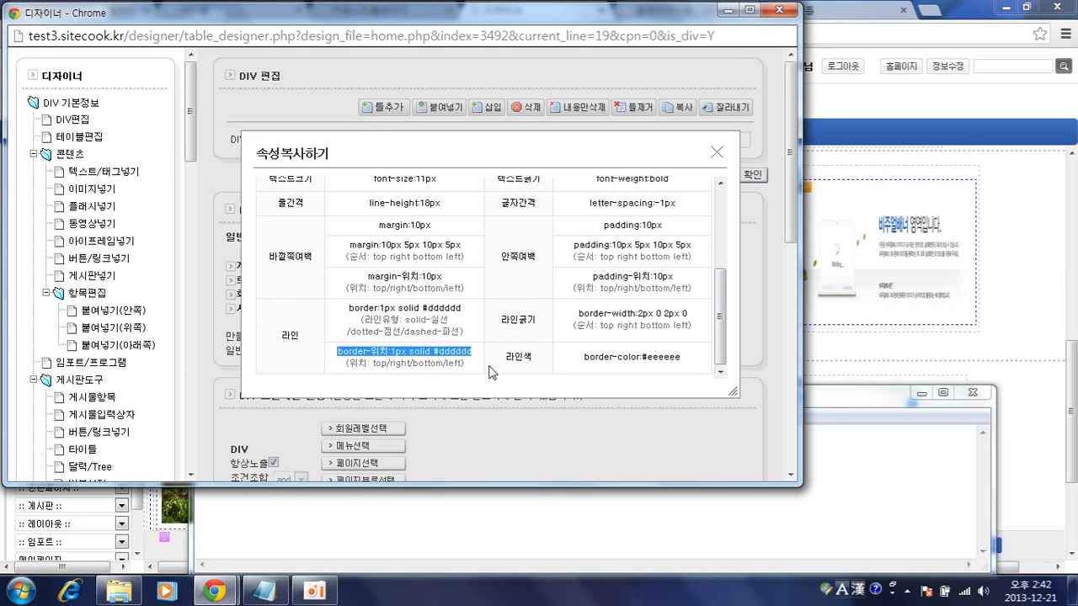
{"action": "left_click", "coordinate": [503, 495]}
{"action": "left_click_drag", "start_coordinate": [295, 439], "coordinate": [551, 435]}
{"action": "key", "text": "ctrl+v"}
{"action": "left_click_drag", "start_coordinate": [401, 442], "coordinate": [459, 444]}
{"action": "type", "text": "bottom"}
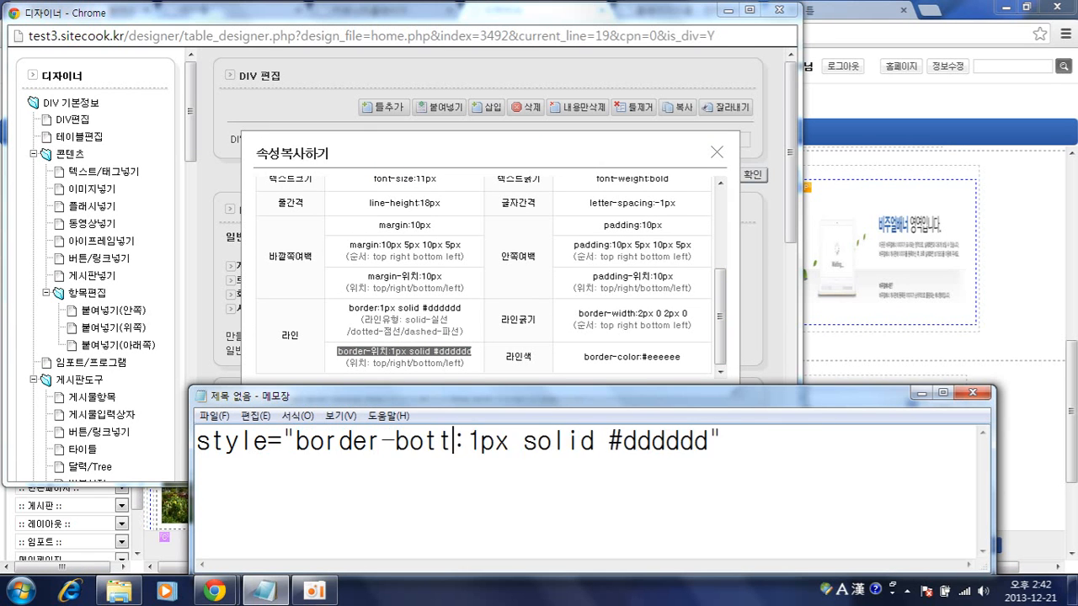
Step: Add style="border-bottom:1px solid #dddddd" to the upper row's wrapper DIV attributes, save and reload the home page
{"action": "key", "text": "ctrl+a"}
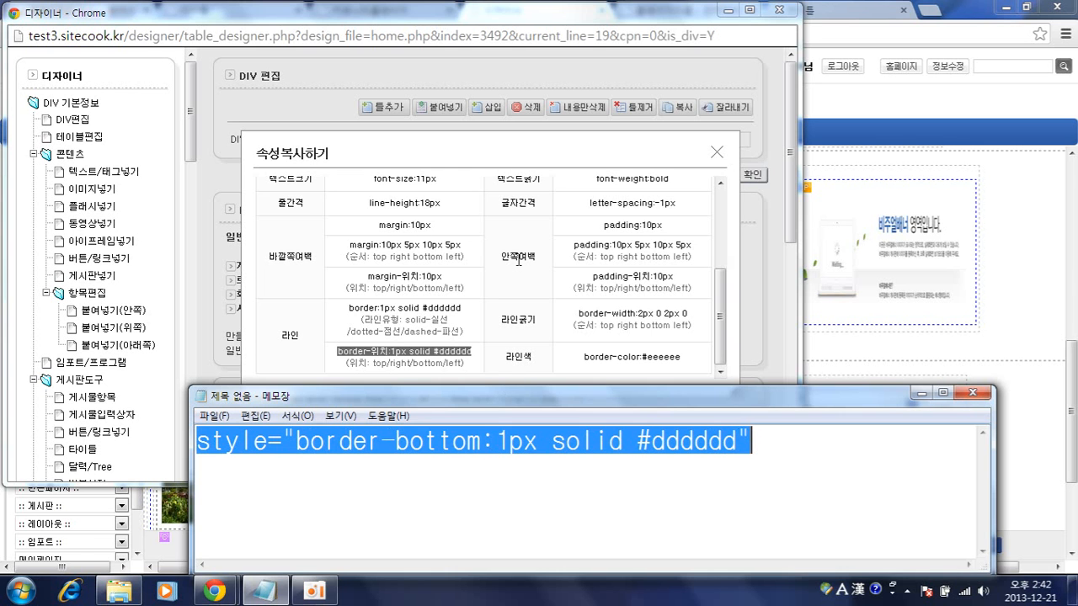
{"action": "left_click", "coordinate": [717, 152]}
{"action": "left_click", "coordinate": [696, 140]}
{"action": "key", "text": "ctrl+v"}
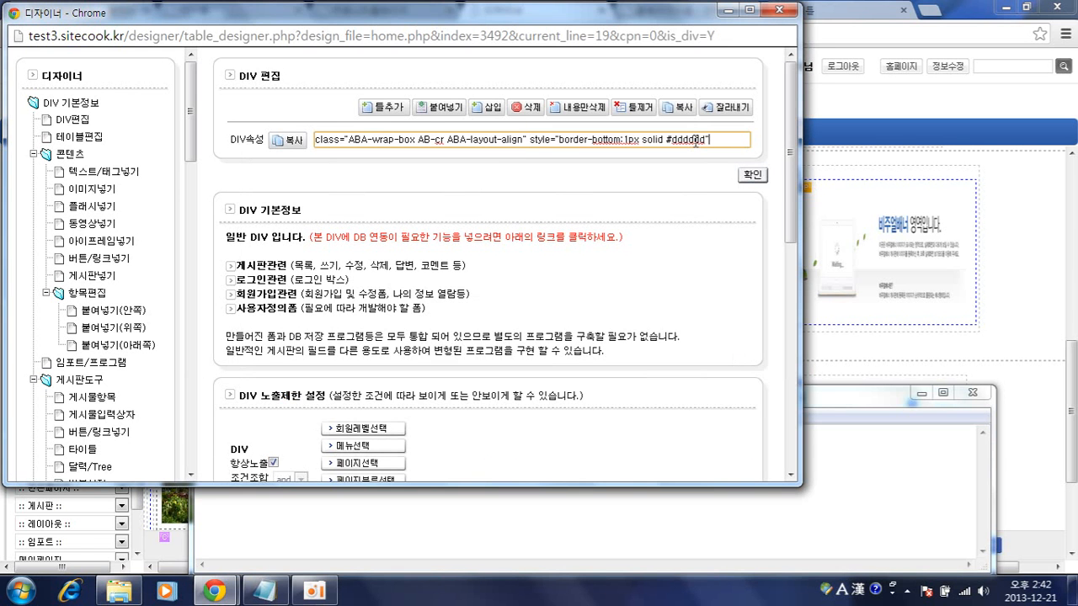
{"action": "key", "text": "Return"}
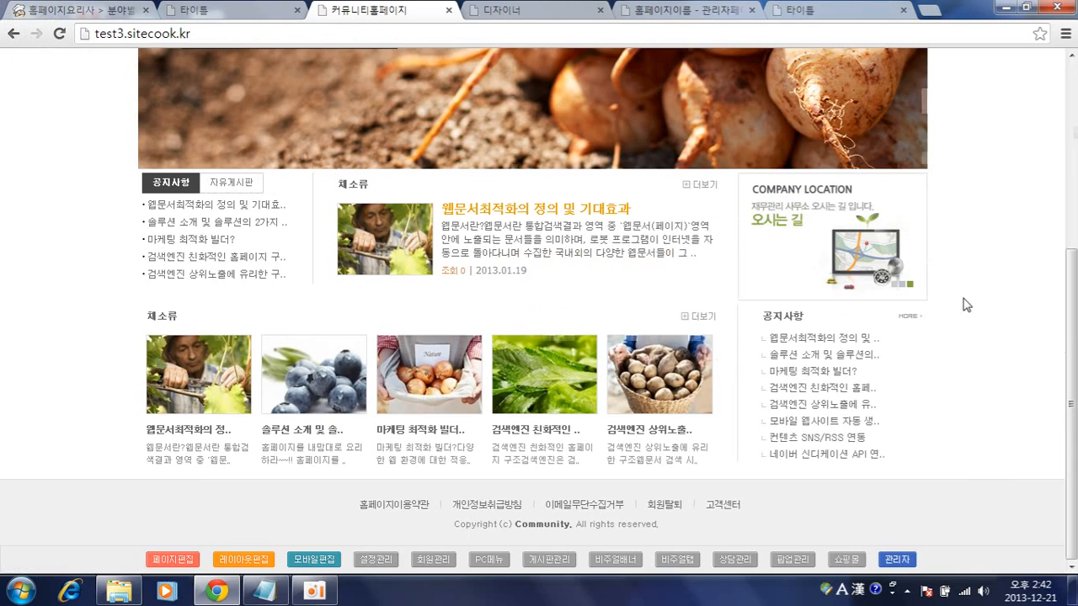
{"action": "key", "text": "F5"}
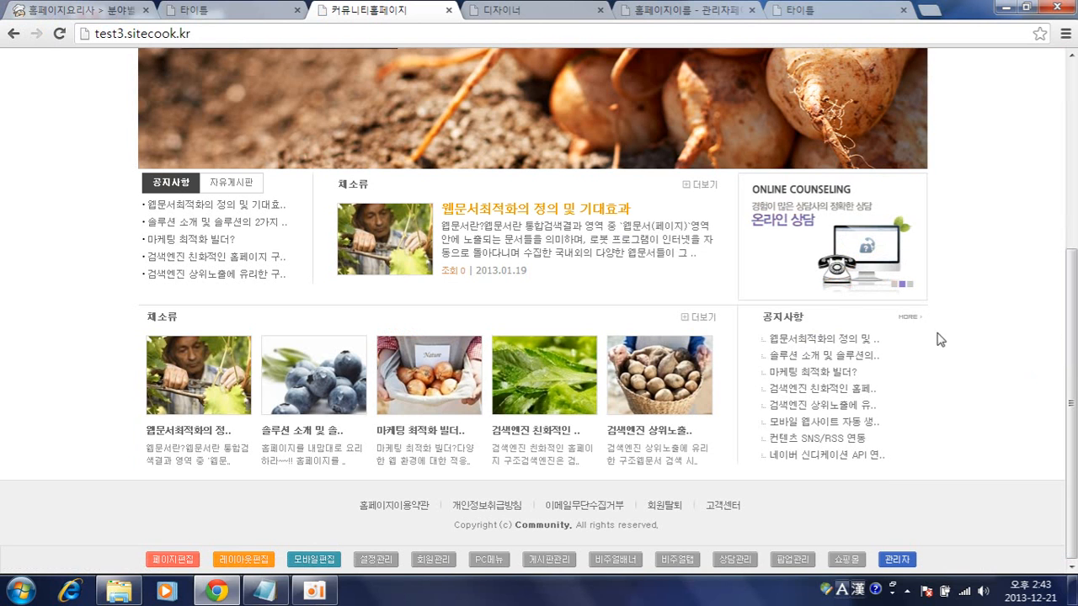
Step: Reopen the upper row's wrapper DIV and copy the padding:10px 5px 10px 5px sample from its attribute reference
{"action": "left_click", "coordinate": [530, 10]}
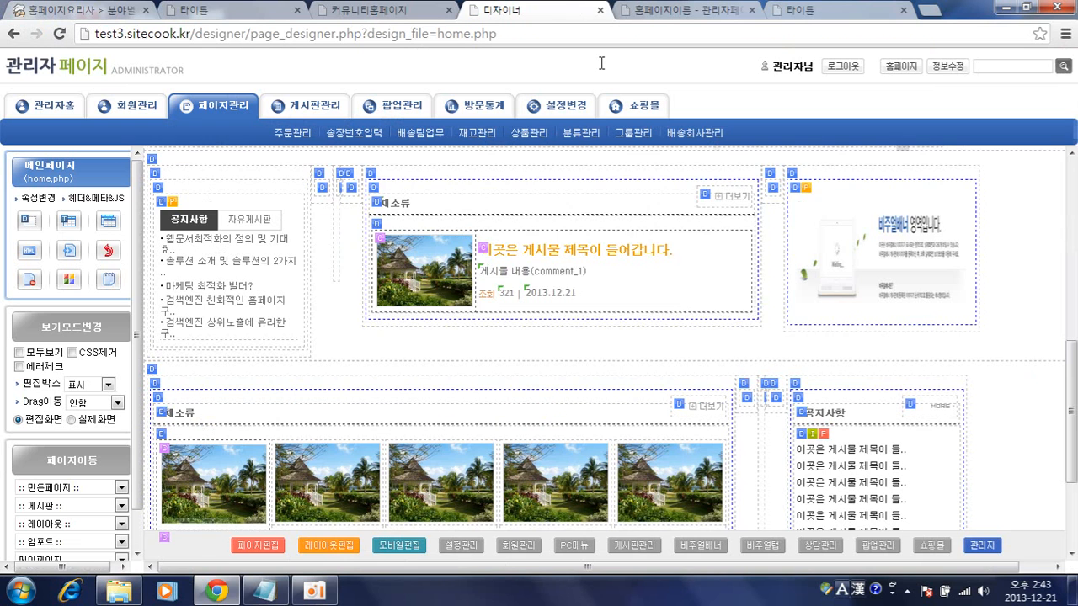
{"action": "left_click", "coordinate": [162, 188]}
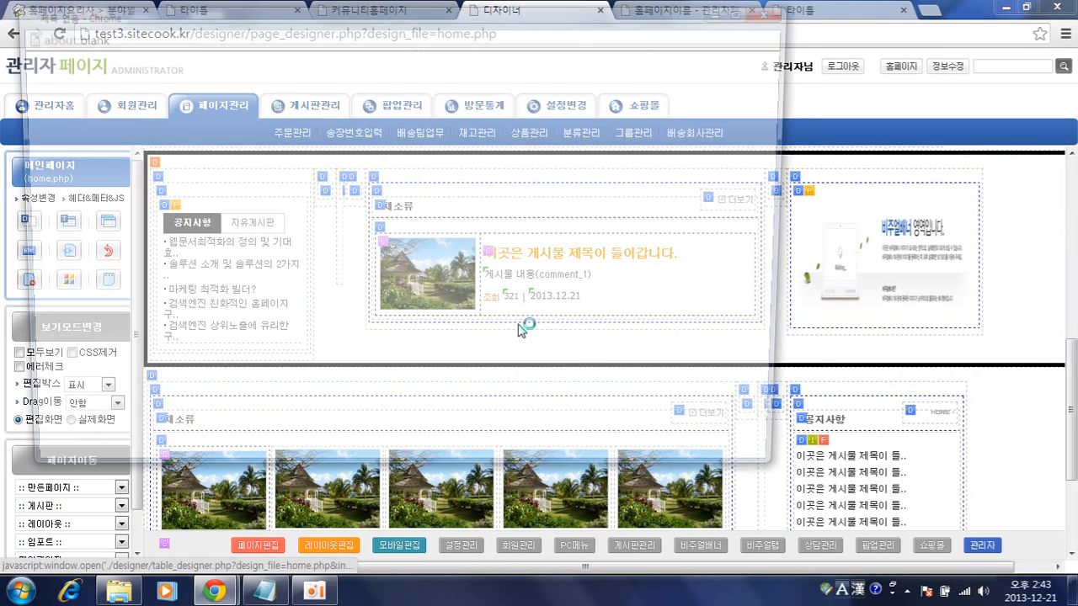
{"action": "left_click", "coordinate": [722, 139]}
{"action": "left_click", "coordinate": [288, 140]}
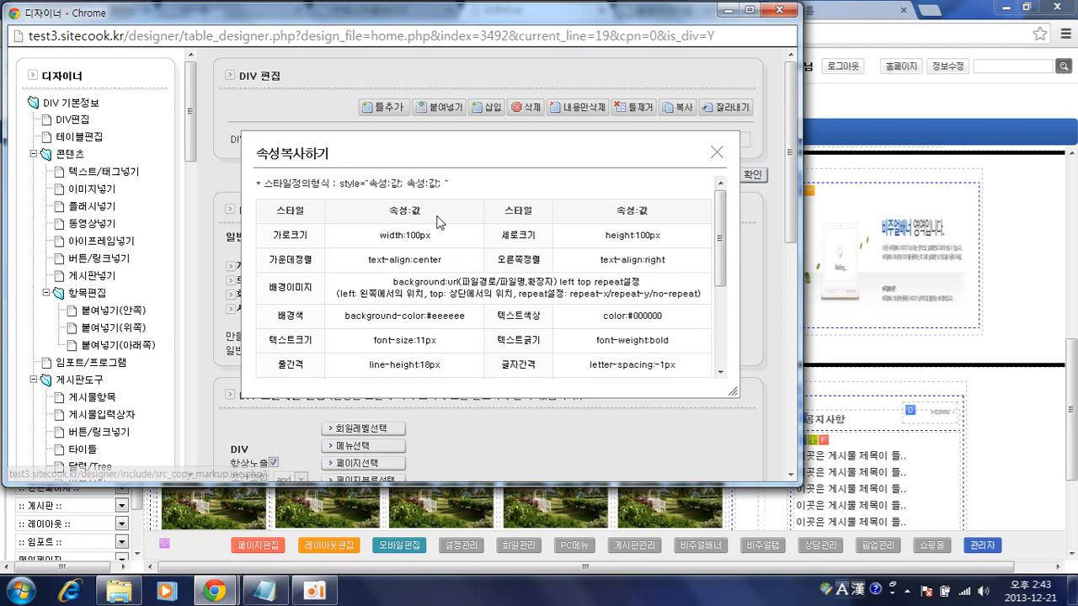
{"action": "left_click_drag", "start_coordinate": [721, 262], "coordinate": [721, 305]}
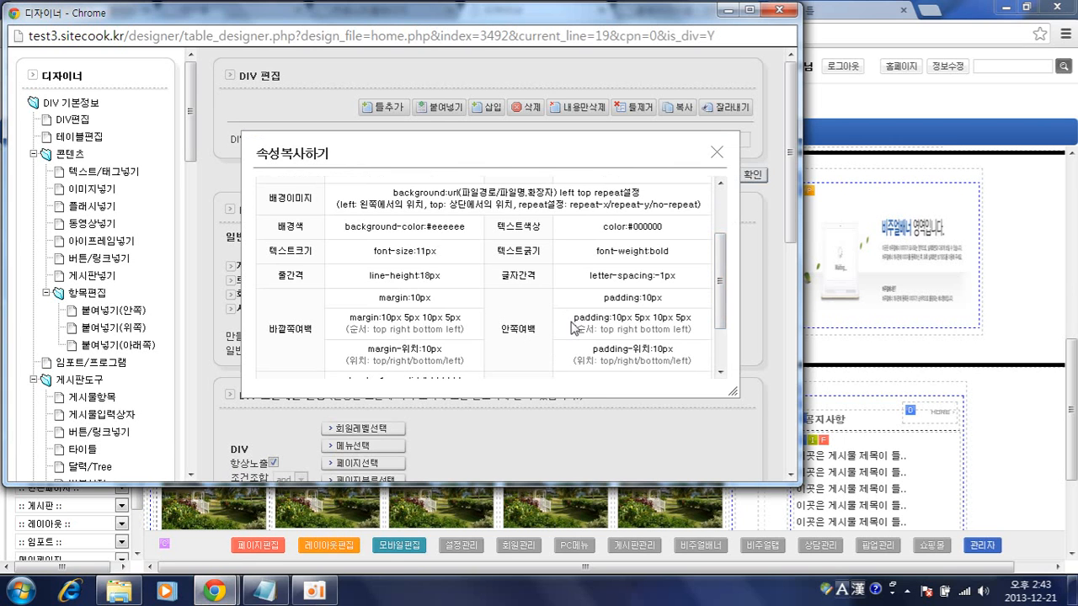
{"action": "left_click_drag", "start_coordinate": [572, 324], "coordinate": [702, 315]}
{"action": "left_click_drag", "start_coordinate": [573, 318], "coordinate": [689, 311]}
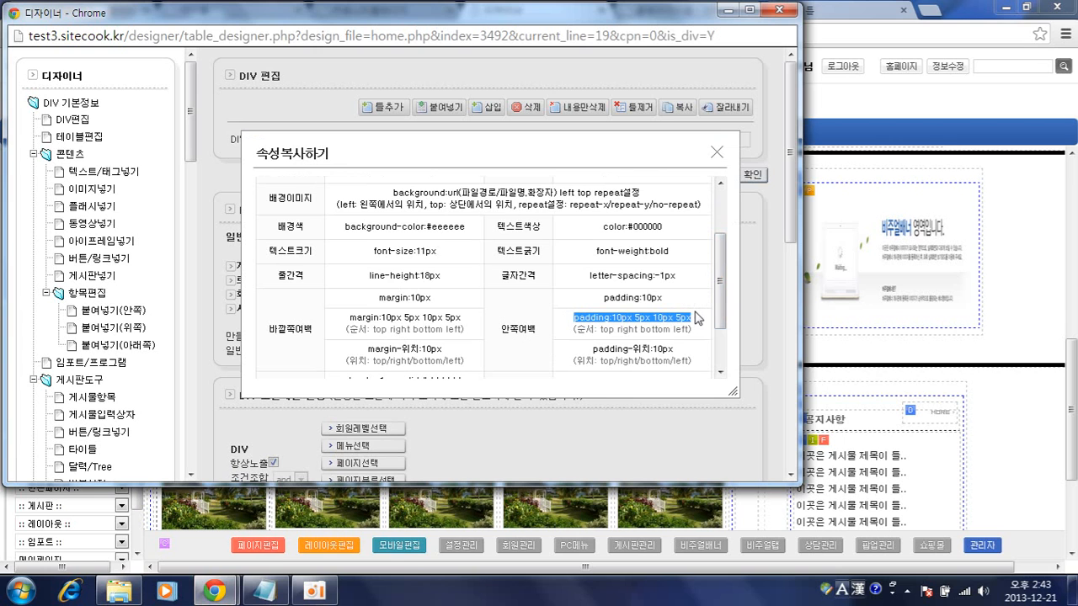
{"action": "left_click", "coordinate": [612, 318]}
{"action": "left_click_drag", "start_coordinate": [575, 318], "coordinate": [693, 320]}
{"action": "left_click", "coordinate": [715, 154]}
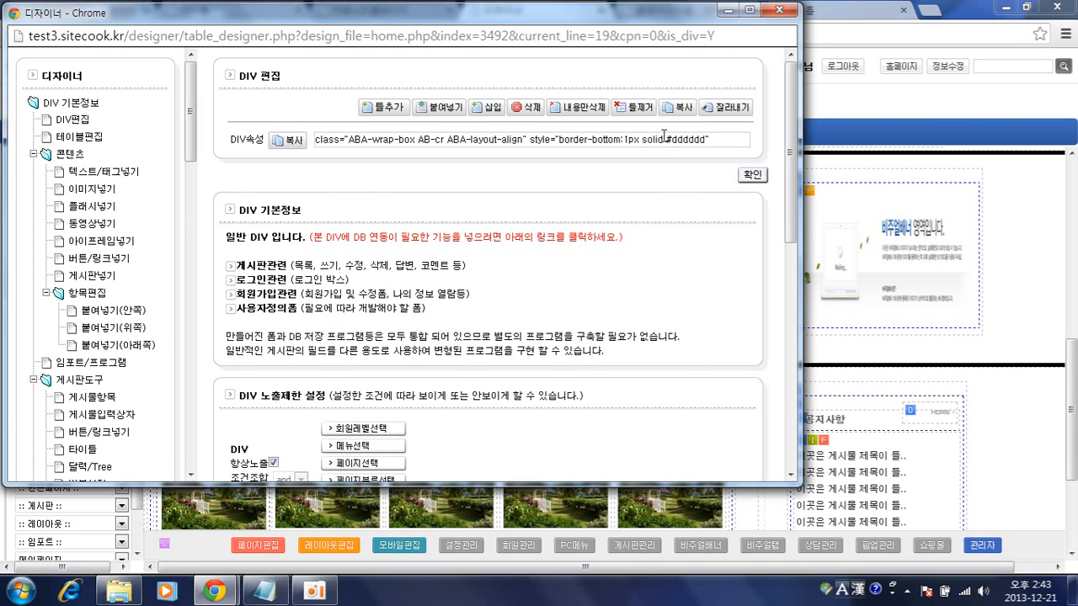
Step: Append ;padding:10px 5px 10px 5px after #dddddd inside the style text in Notepad
{"action": "left_click", "coordinate": [265, 591]}
{"action": "left_click", "coordinate": [736, 450]}
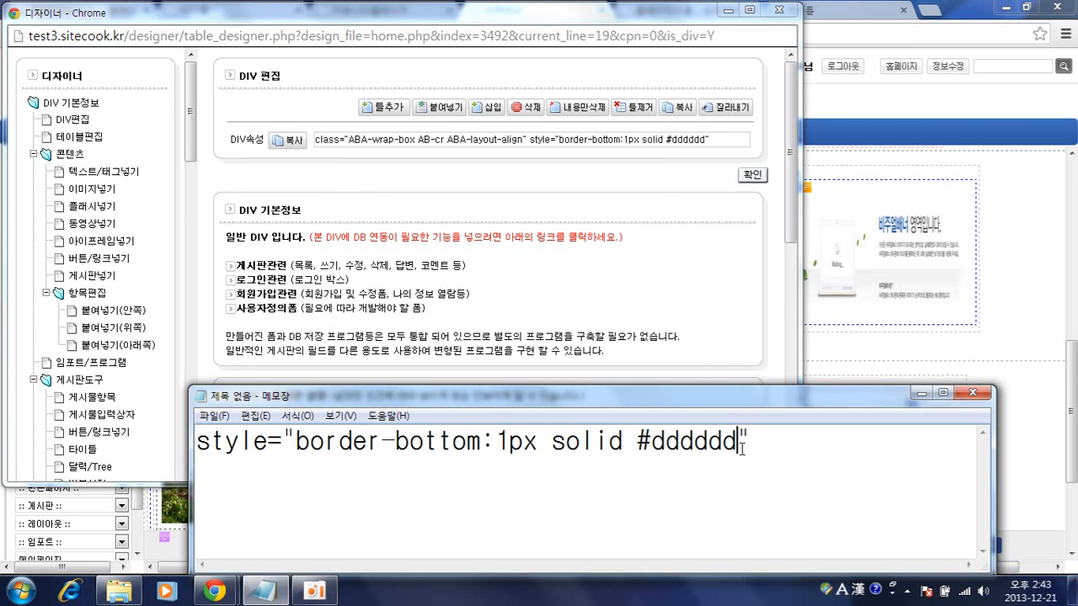
{"action": "type", "text": ";"}
{"action": "key", "text": "ctrl+v"}
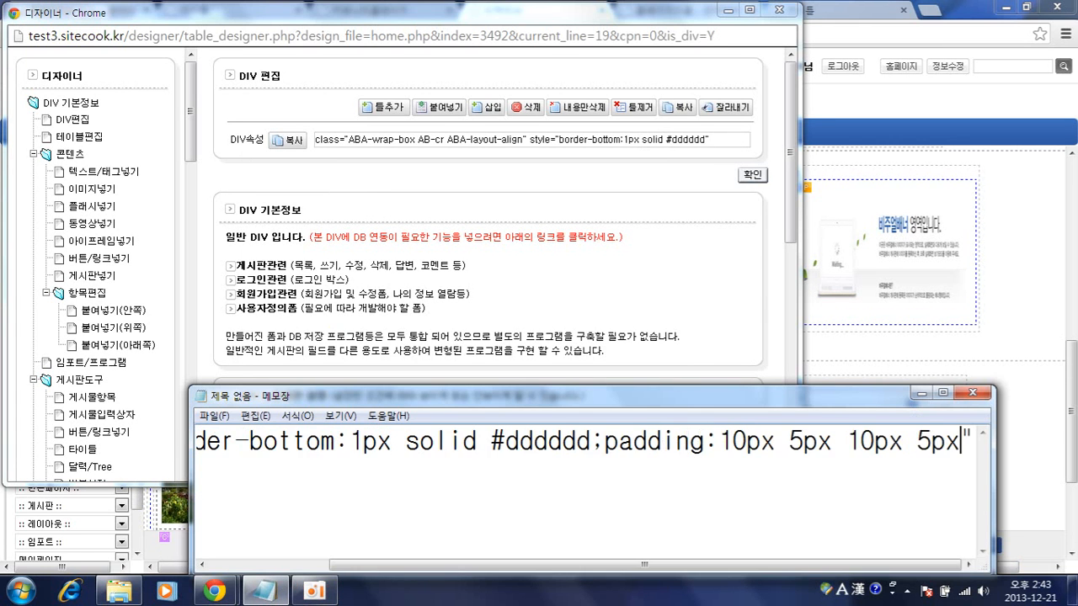
Step: Change the padding values in the Notepad style text to 20px 0px 20px 0px
{"action": "left_click", "coordinate": [729, 445]}
{"action": "type", "text": "2"}
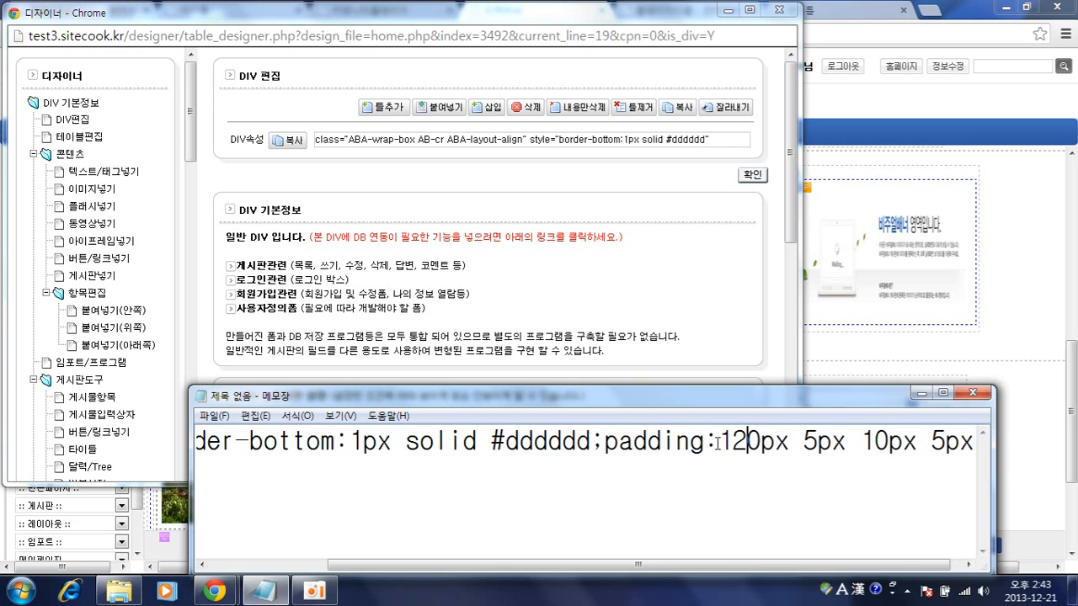
{"action": "key", "text": "BackSpace"}
{"action": "key", "text": "BackSpace"}
{"action": "type", "text": "2"}
{"action": "left_click_drag", "start_coordinate": [790, 444], "coordinate": [803, 444]}
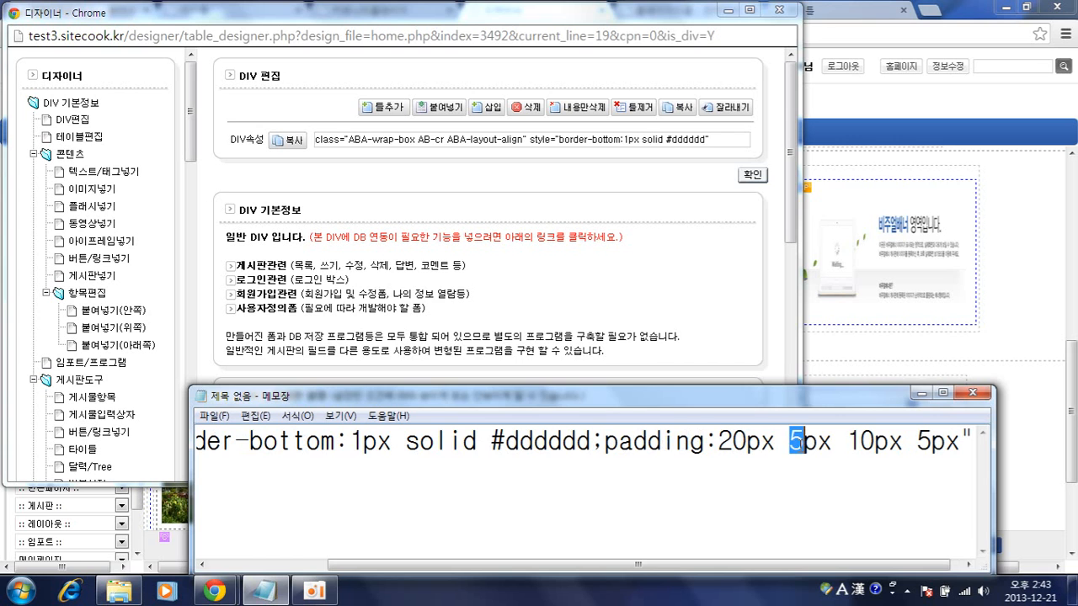
{"action": "type", "text": "0"}
{"action": "left_click", "coordinate": [738, 441]}
{"action": "left_click", "coordinate": [865, 446]}
{"action": "key", "text": "BackSpace"}
{"action": "type", "text": "2"}
{"action": "left_click", "coordinate": [927, 447]}
{"action": "key", "text": "BackSpace"}
{"action": "type", "text": "0px 0"}
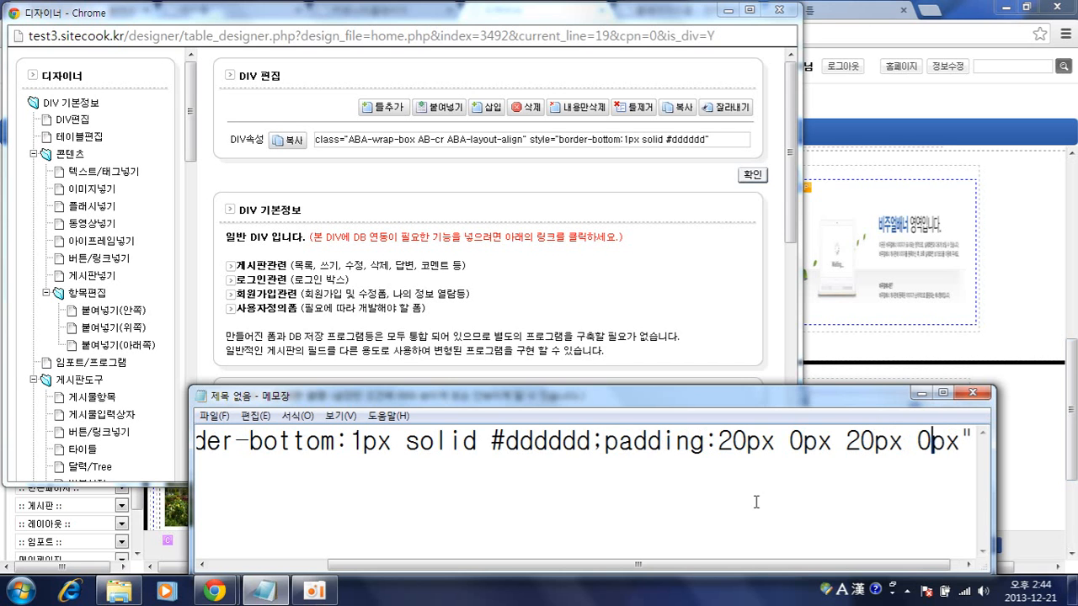
Step: Add ;padding:20px 0px 20px 0px after #dddddd in the upper row wrapper's DIV attributes, save and reload the home page
{"action": "key", "text": "ctrl+a"}
{"action": "left_click", "coordinate": [819, 440]}
{"action": "left_click_drag", "start_coordinate": [603, 440], "coordinate": [969, 483]}
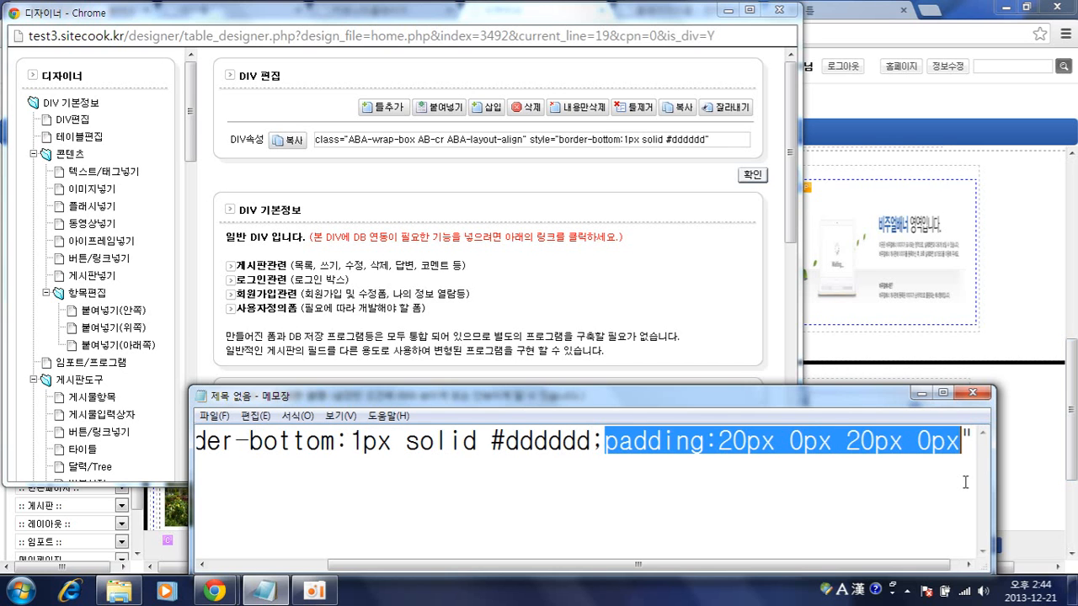
{"action": "left_click", "coordinate": [711, 145]}
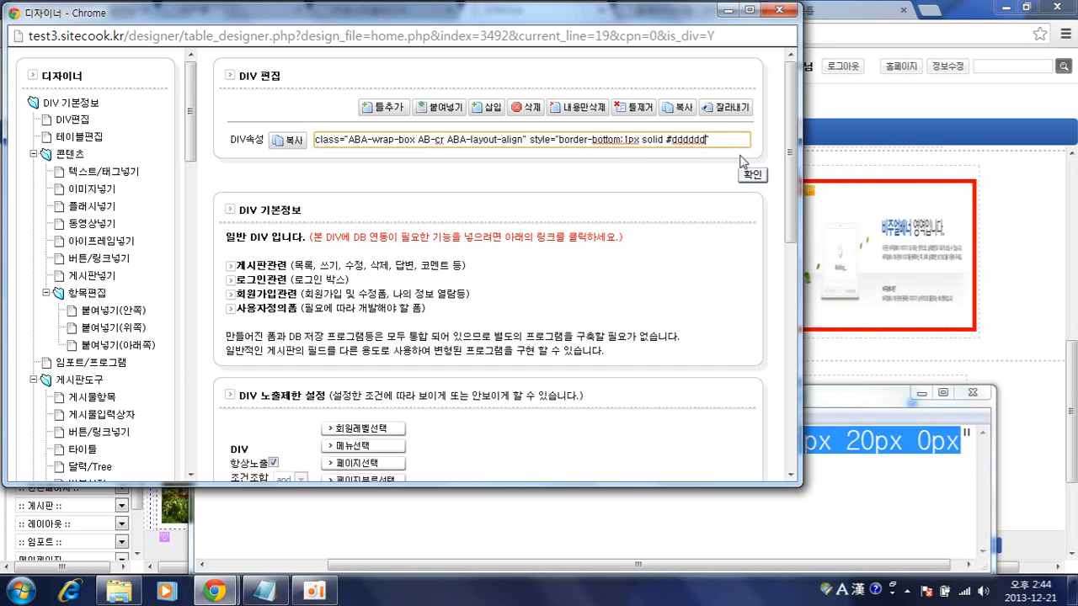
{"action": "type", "text": ";"}
{"action": "key", "text": "ctrl+v"}
{"action": "left_click", "coordinate": [752, 175]}
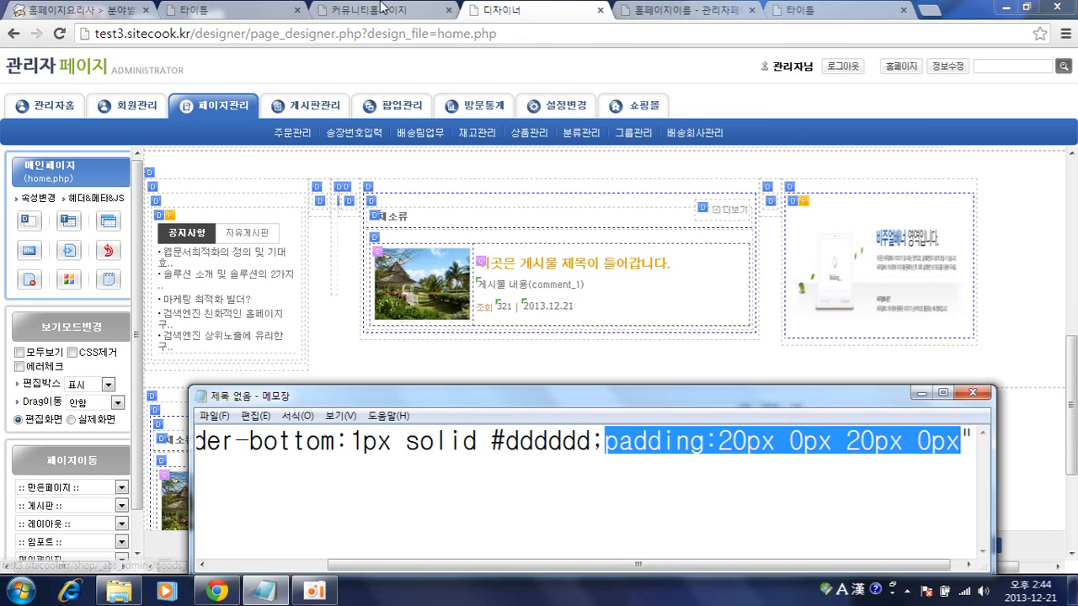
{"action": "left_click", "coordinate": [370, 10]}
{"action": "key", "text": "F5"}
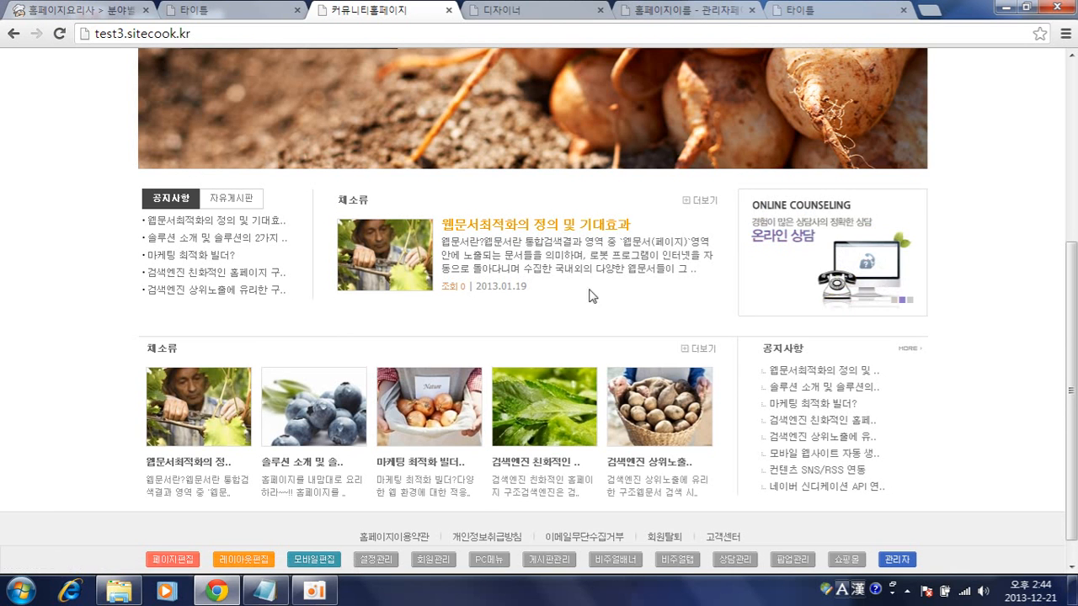
Step: Add the same border-bottom and padding style to the lower row's wrapper DIV attributes, save and view the home page
{"action": "left_click", "coordinate": [530, 10]}
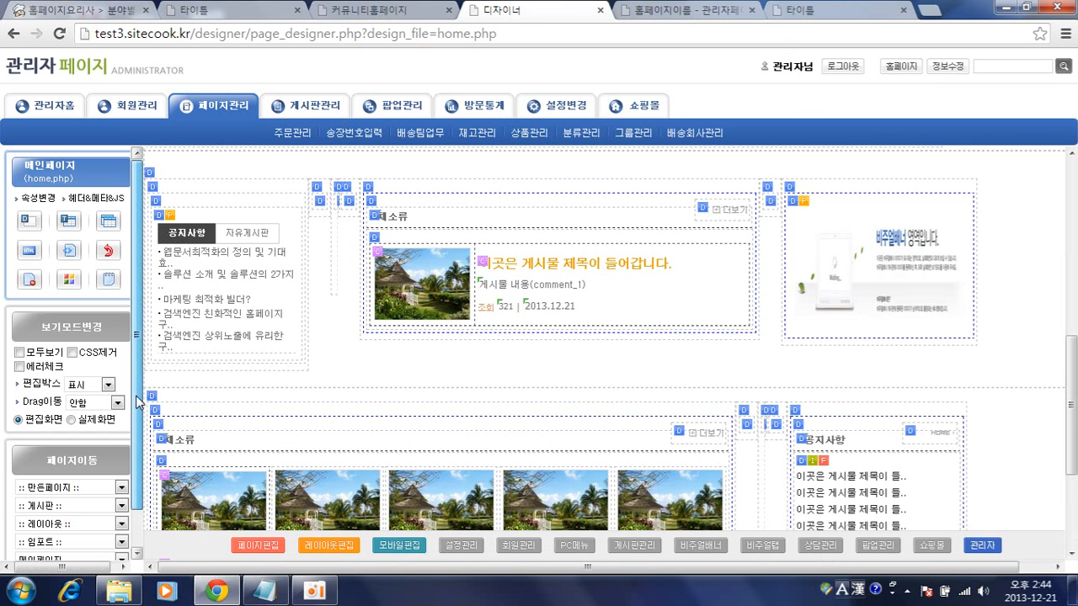
{"action": "left_click", "coordinate": [155, 399]}
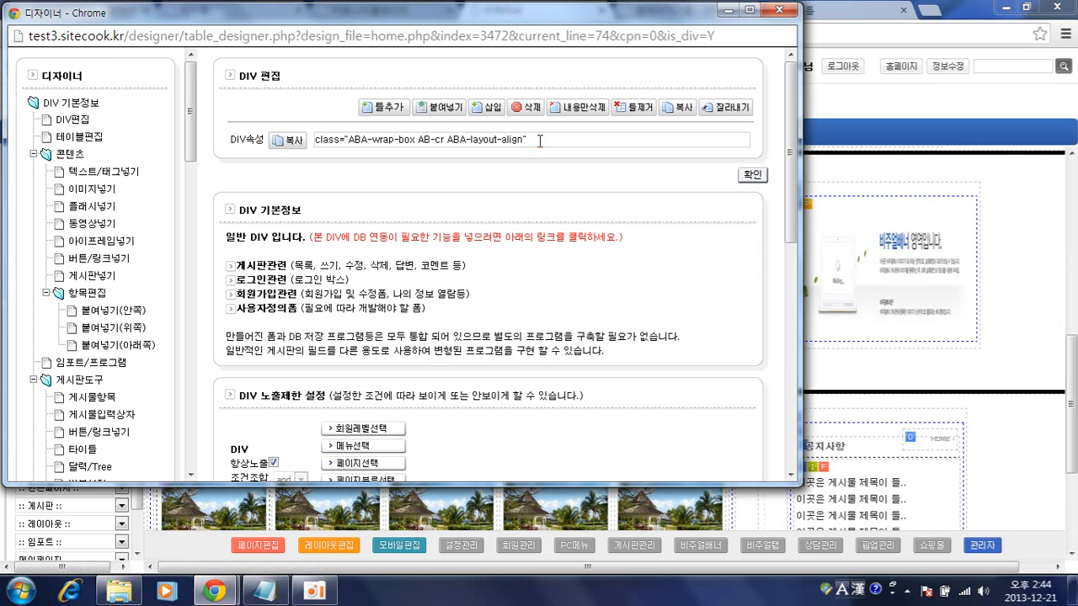
{"action": "left_click", "coordinate": [534, 139]}
{"action": "left_click", "coordinate": [653, 175]}
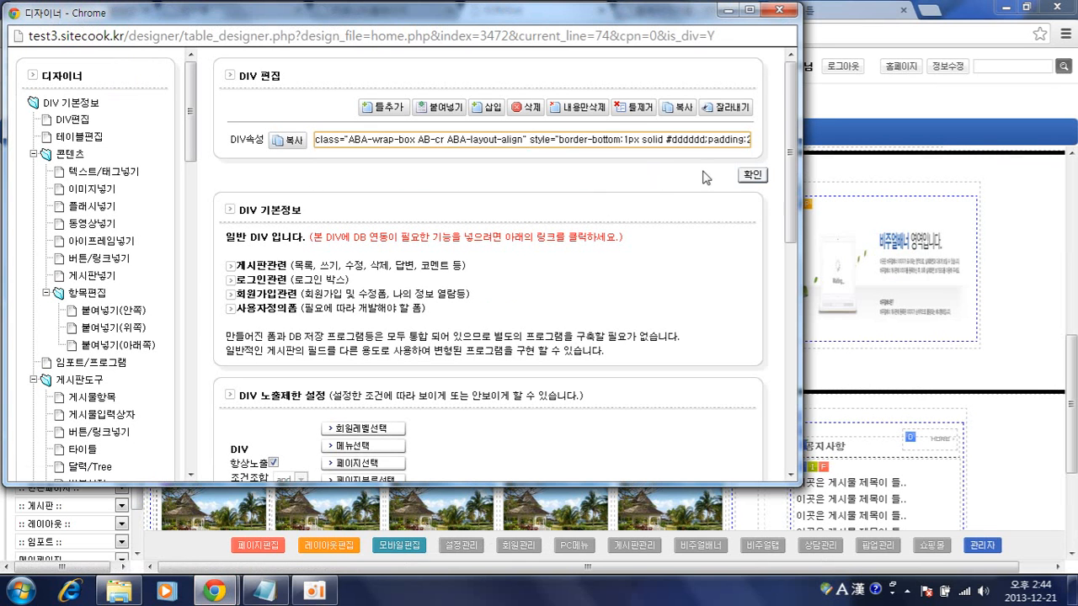
{"action": "left_click", "coordinate": [758, 176]}
{"action": "left_click", "coordinate": [396, 9]}
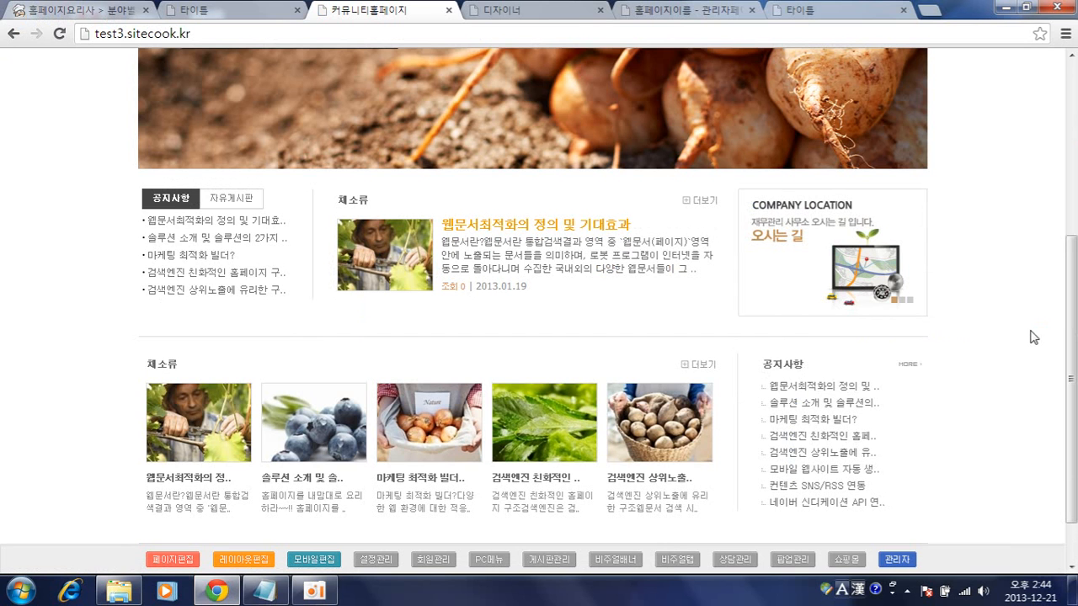
Step: Compare the spacing and separator of the home page's board rows with the demo site
{"action": "left_click", "coordinate": [221, 9]}
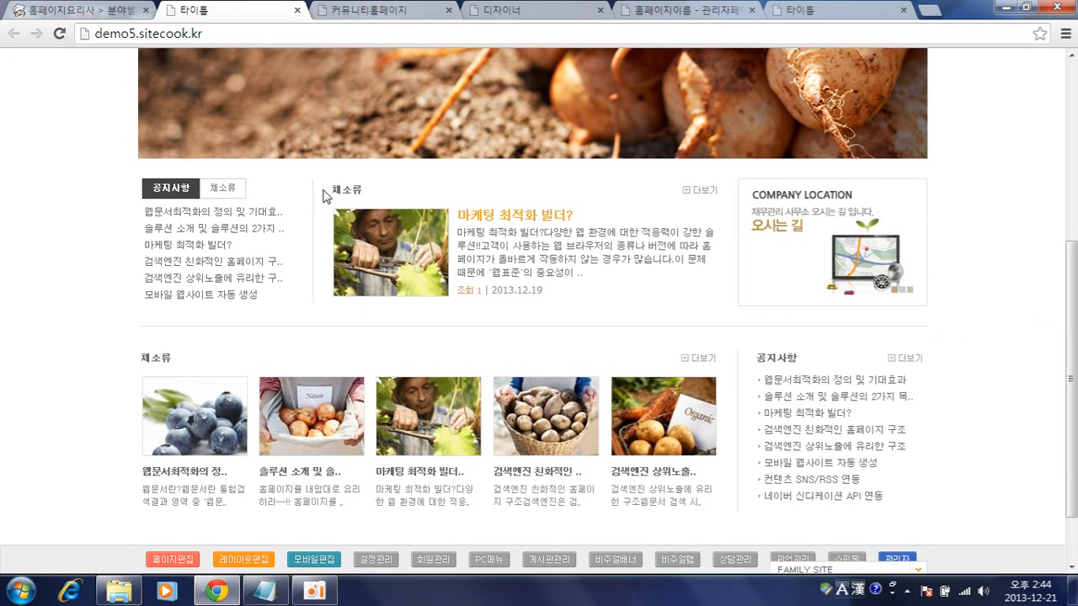
{"action": "left_click", "coordinate": [334, 8]}
{"action": "left_click", "coordinate": [244, 9]}
{"action": "left_click", "coordinate": [333, 7]}
{"action": "left_click", "coordinate": [244, 9]}
{"action": "left_click", "coordinate": [380, 8]}
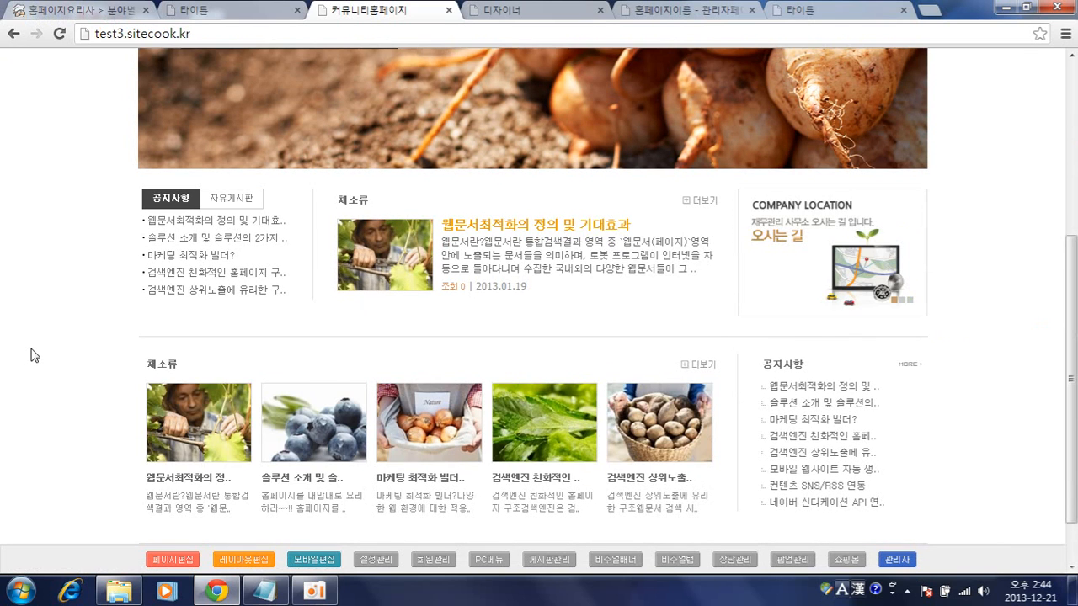
Step: Compare the full home page with the demo site from header to footer
{"action": "scroll", "coordinate": [30, 355], "scroll_direction": "down", "scroll_amount": 1}
{"action": "scroll", "coordinate": [30, 355], "scroll_direction": "up", "scroll_amount": 5}
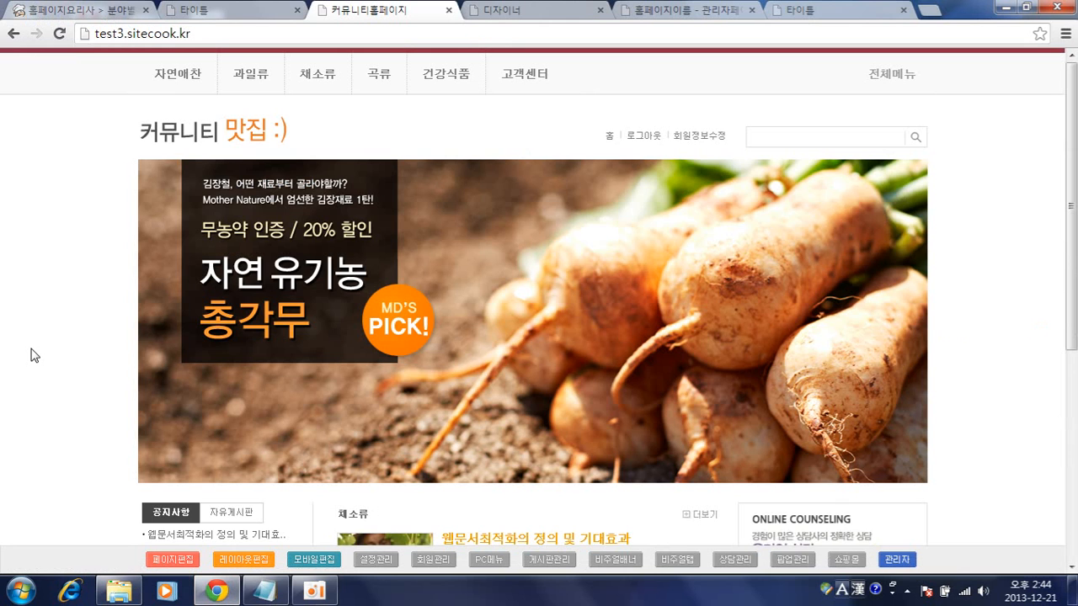
{"action": "scroll", "coordinate": [31, 354], "scroll_direction": "down", "scroll_amount": 5}
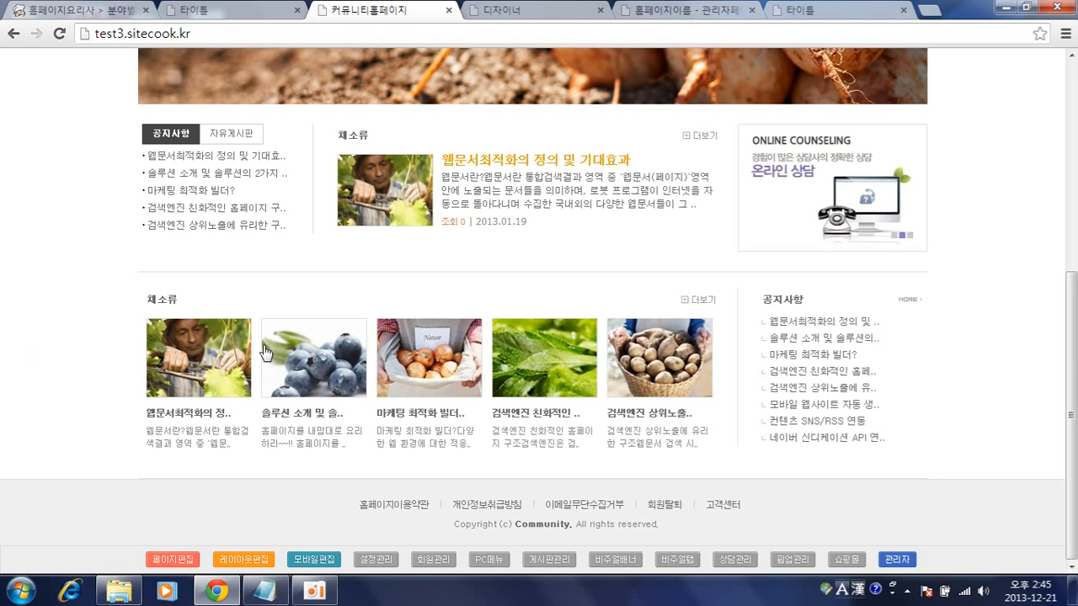
{"action": "scroll", "coordinate": [152, 363], "scroll_direction": "up", "scroll_amount": 2}
{"action": "scroll", "coordinate": [648, 134], "scroll_direction": "up", "scroll_amount": 2}
{"action": "scroll", "coordinate": [929, 293], "scroll_direction": "down", "scroll_amount": 4}
{"action": "left_click", "coordinate": [196, 12]}
{"action": "scroll", "coordinate": [31, 192], "scroll_direction": "up", "scroll_amount": 5}
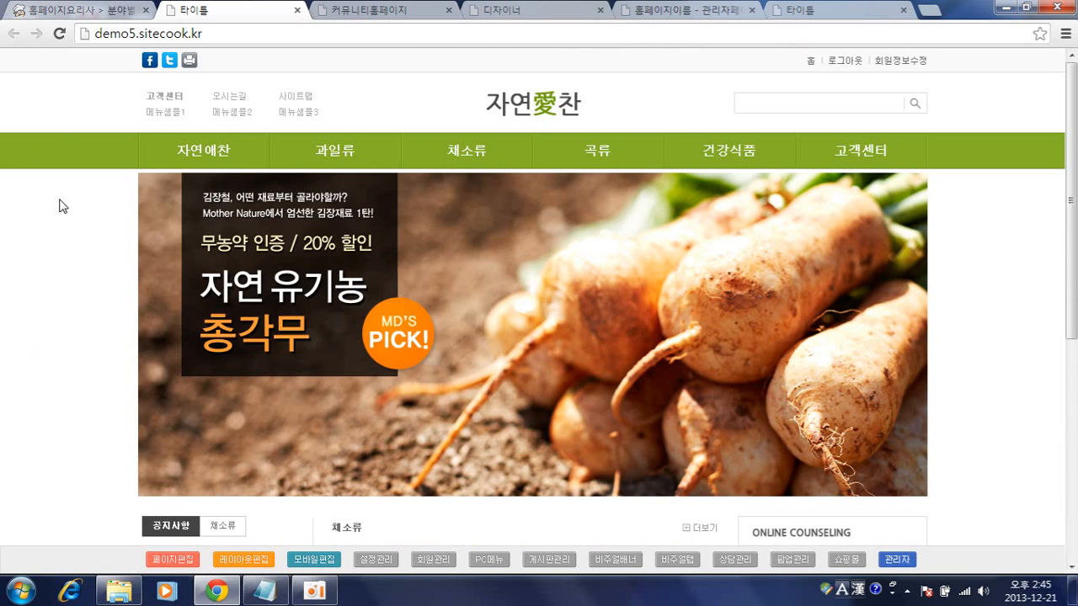
{"action": "scroll", "coordinate": [55, 208], "scroll_direction": "down", "scroll_amount": 5}
{"action": "scroll", "coordinate": [55, 210], "scroll_direction": "up", "scroll_amount": 2}
{"action": "scroll", "coordinate": [52, 210], "scroll_direction": "up", "scroll_amount": 3}
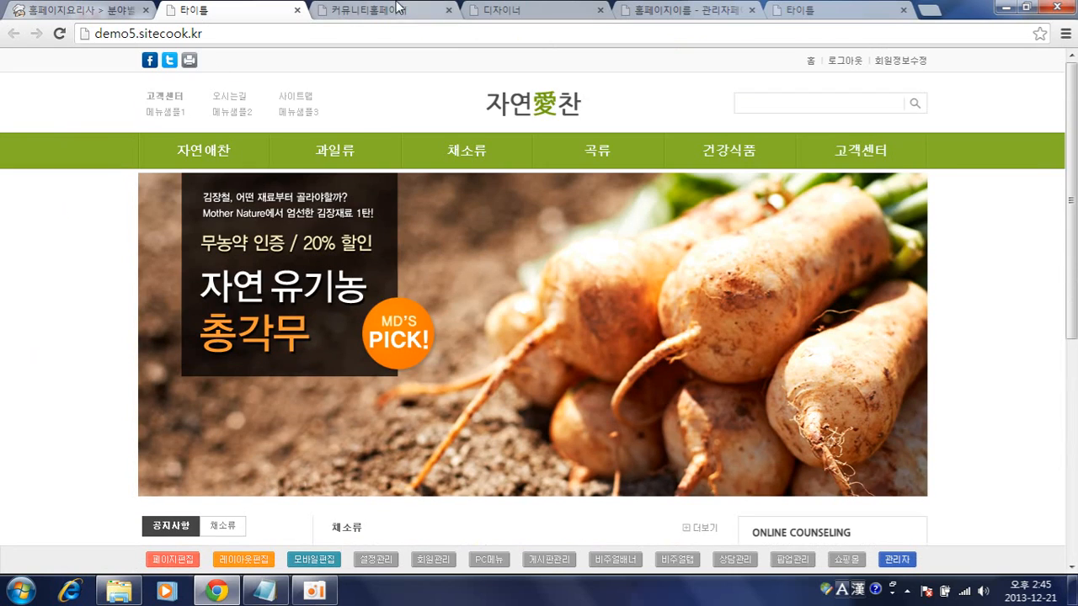
Step: Examine the home page layout in the designer, including its imported header and footer areas
{"action": "left_click", "coordinate": [394, 10]}
{"action": "left_click", "coordinate": [539, 10]}
{"action": "scroll", "coordinate": [409, 312], "scroll_direction": "up", "scroll_amount": 5}
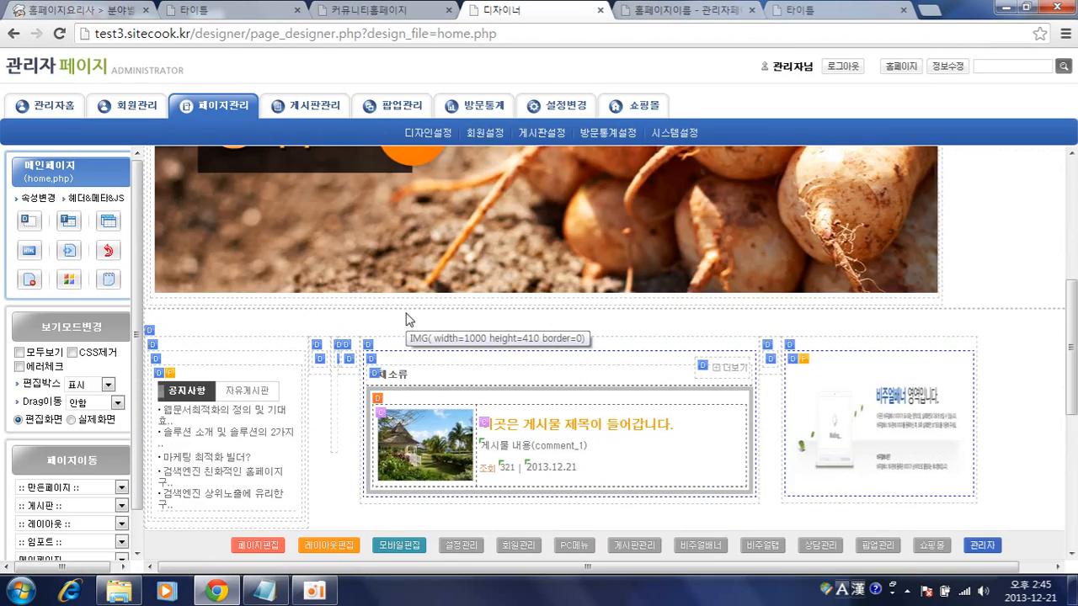
{"action": "scroll", "coordinate": [399, 317], "scroll_direction": "down", "scroll_amount": 2}
{"action": "scroll", "coordinate": [399, 317], "scroll_direction": "down", "scroll_amount": 3}
{"action": "scroll", "coordinate": [391, 305], "scroll_direction": "up", "scroll_amount": 5}
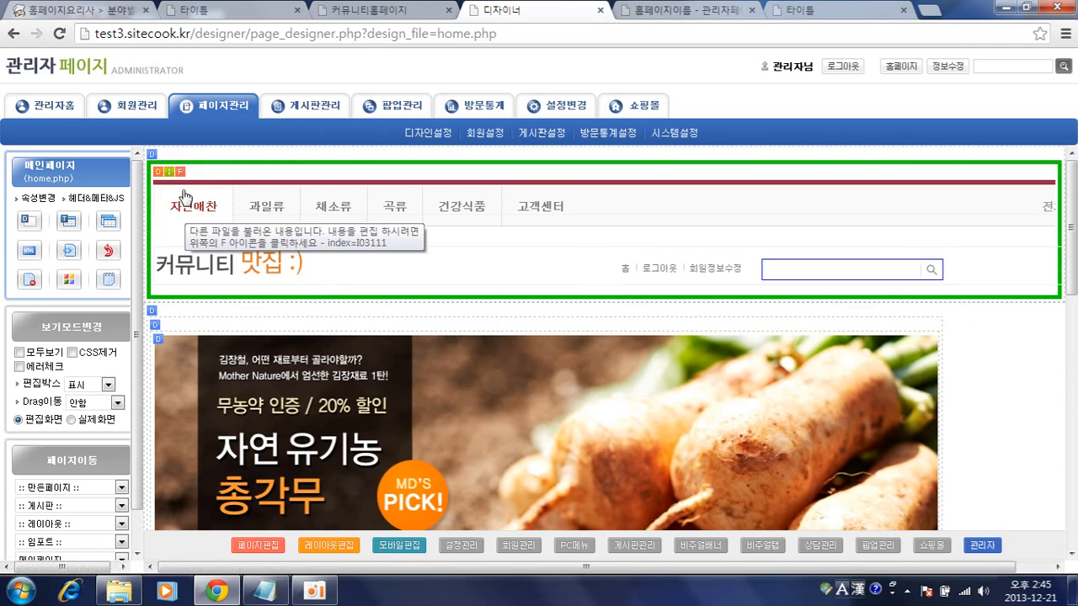
{"action": "scroll", "coordinate": [240, 362], "scroll_direction": "down", "scroll_amount": 5}
{"action": "scroll", "coordinate": [240, 362], "scroll_direction": "up", "scroll_amount": 6}
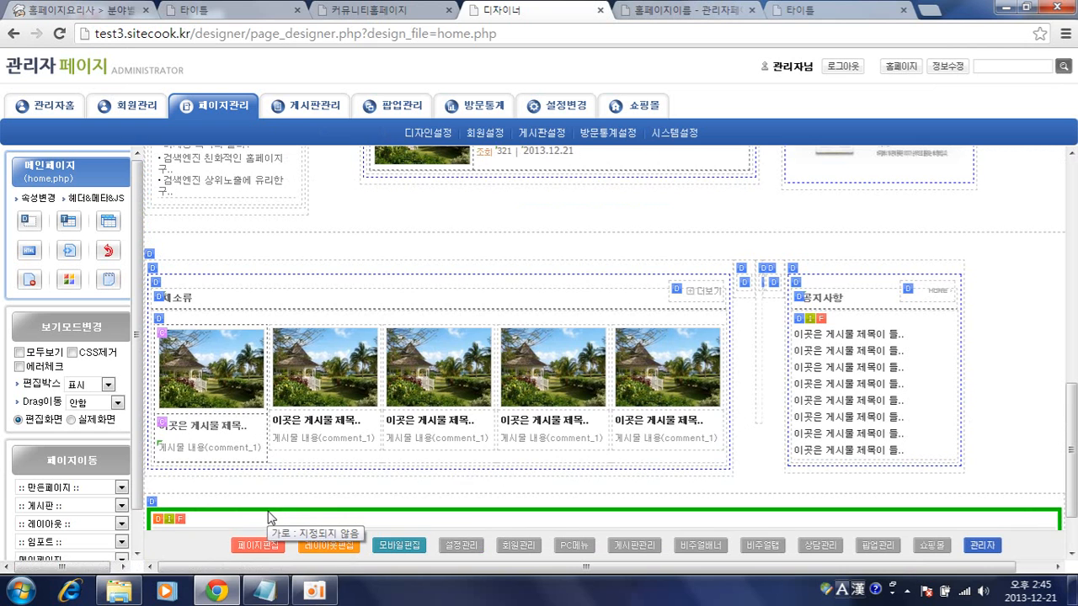
{"action": "scroll", "coordinate": [322, 320], "scroll_direction": "right", "scroll_amount": 1}
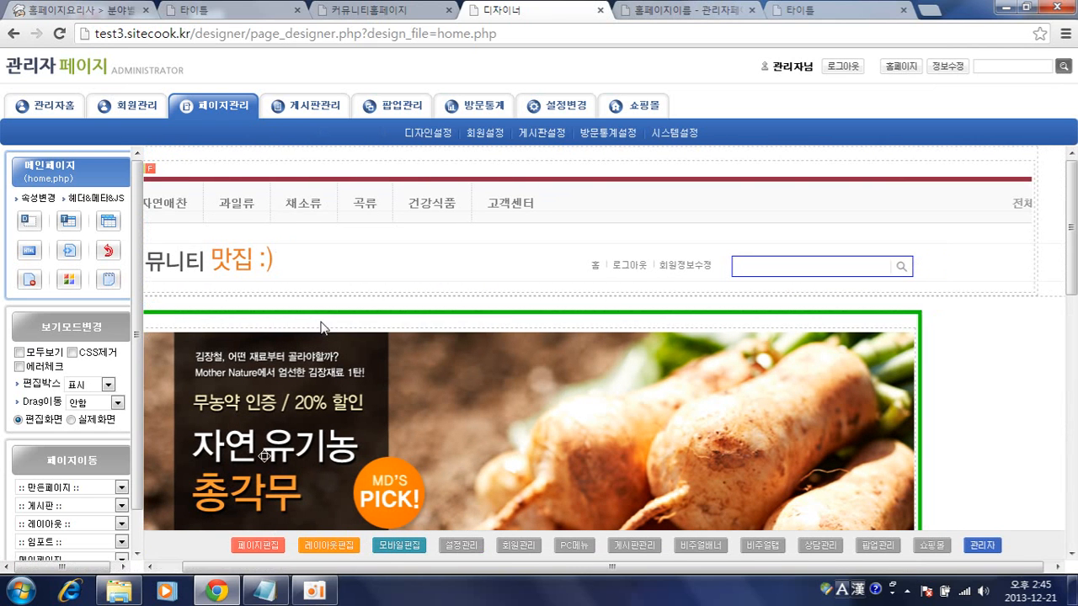
{"action": "left_click_drag", "start_coordinate": [225, 567], "coordinate": [193, 570]}
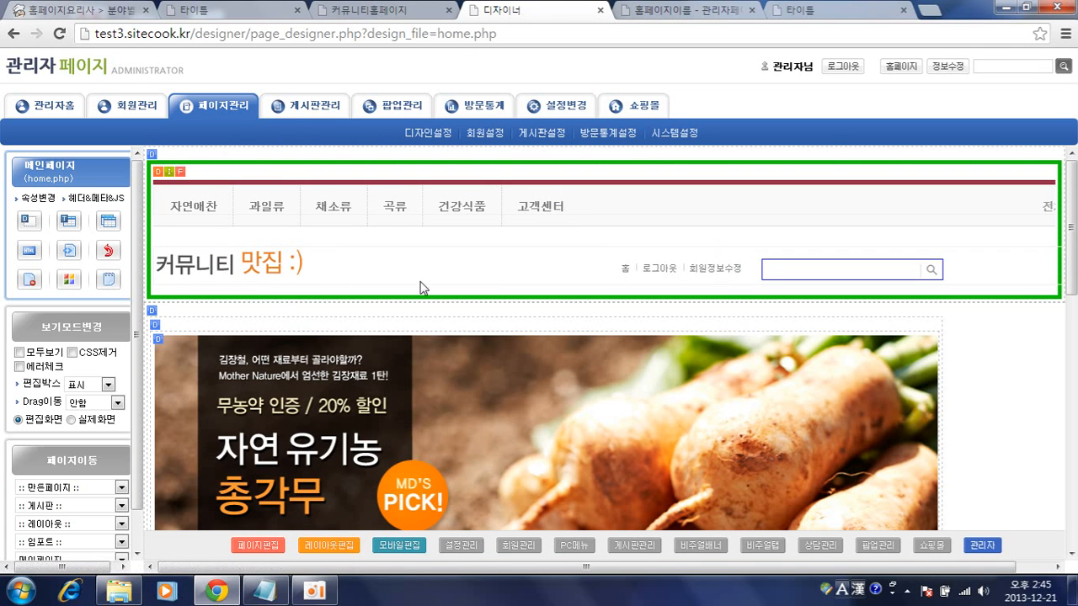
Step: Check the header on the 자연애찬 subpage, return to the home page design and open the imported header.php for editing
{"action": "left_click", "coordinate": [69, 280]}
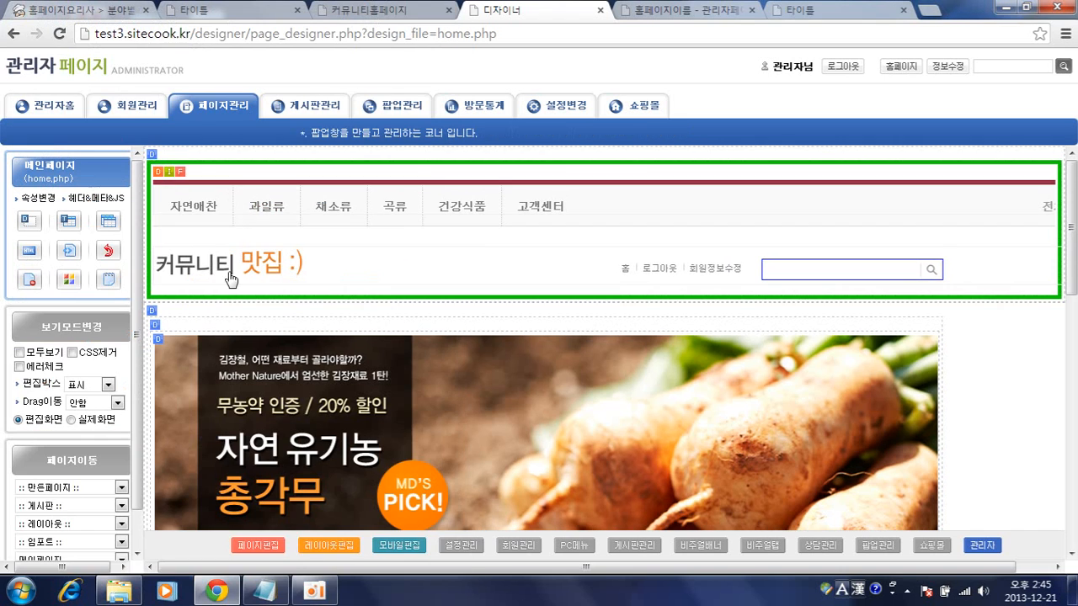
{"action": "left_click", "coordinate": [202, 208]}
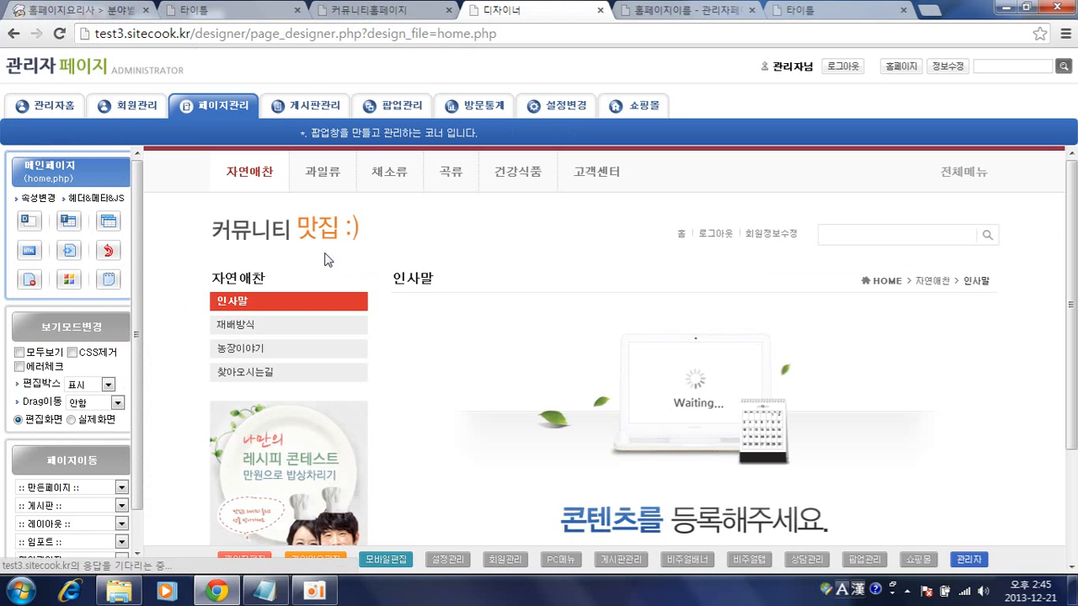
{"action": "left_click", "coordinate": [11, 37]}
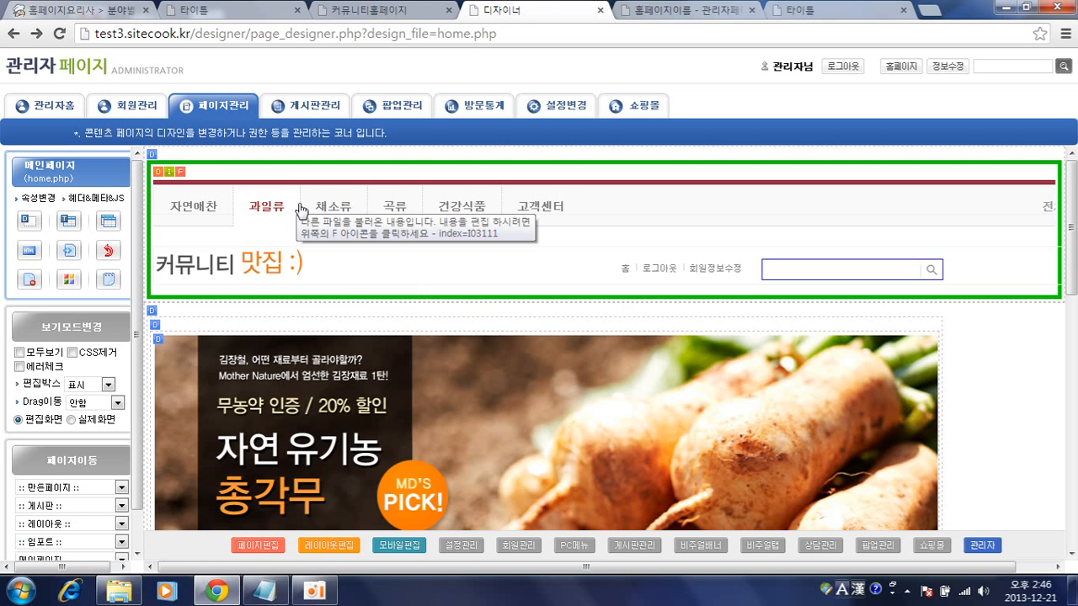
{"action": "left_click", "coordinate": [182, 180]}
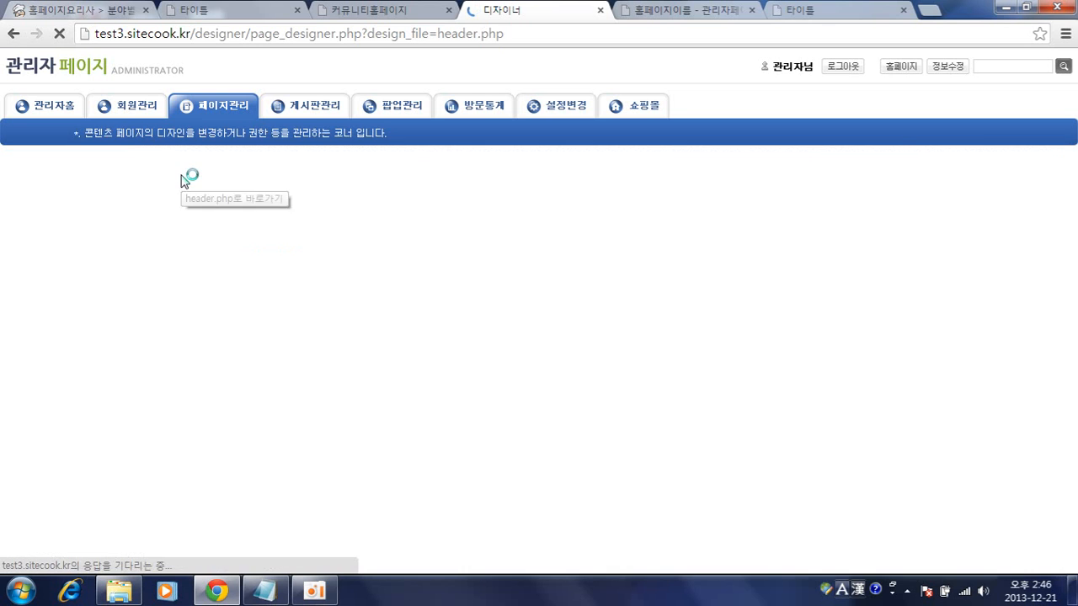
{"action": "right_click", "coordinate": [181, 175]}
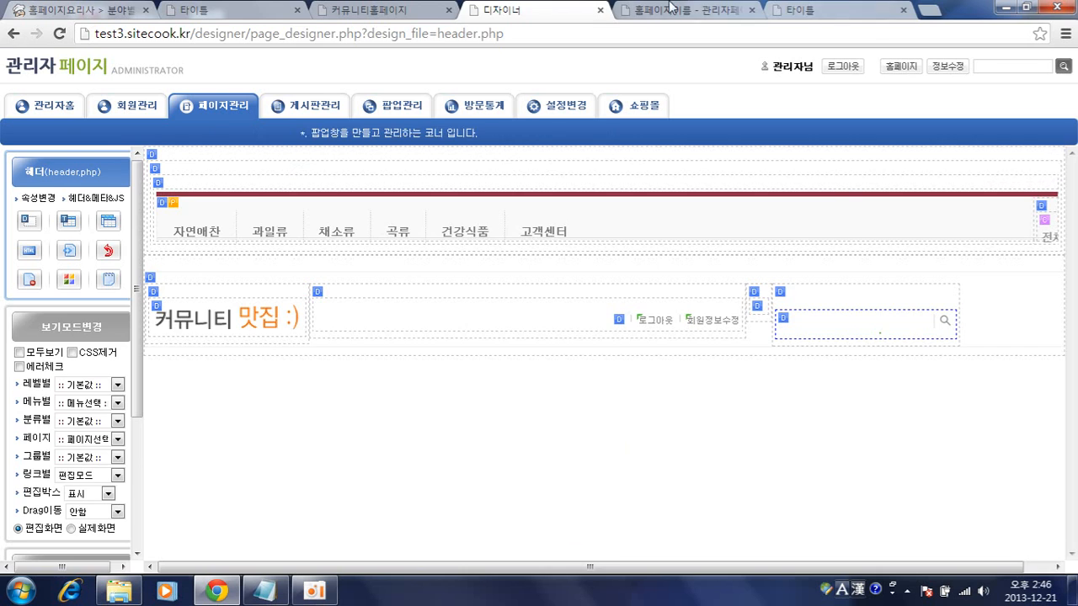
Step: List the site's templates in page management and locate the 헤더 group
{"action": "key", "text": "ctrl+Tab"}
{"action": "left_click", "coordinate": [38, 334]}
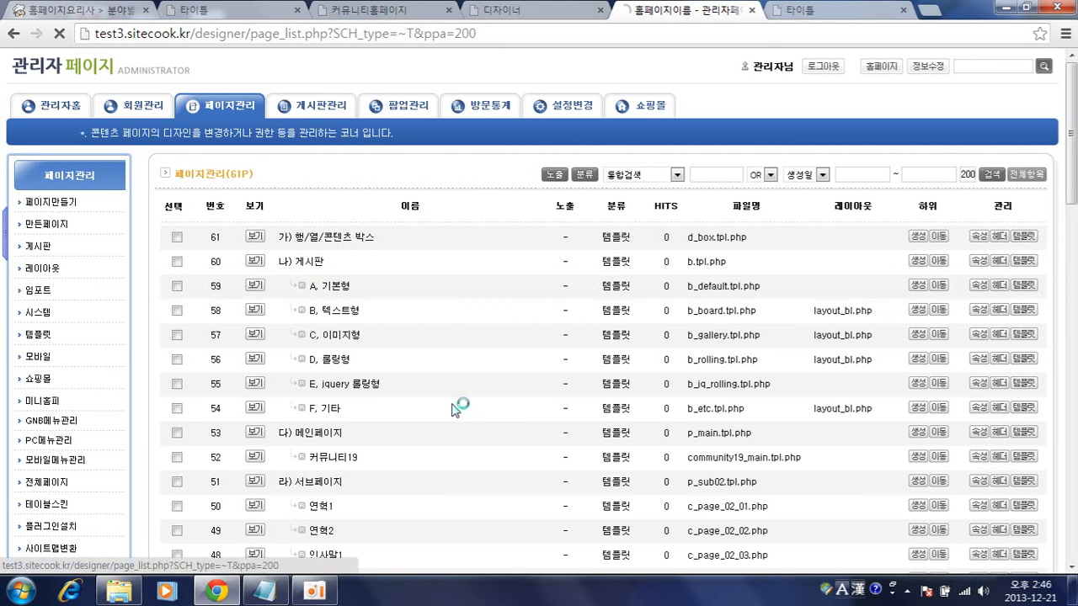
{"action": "scroll", "coordinate": [451, 404], "scroll_direction": "down", "scroll_amount": 15}
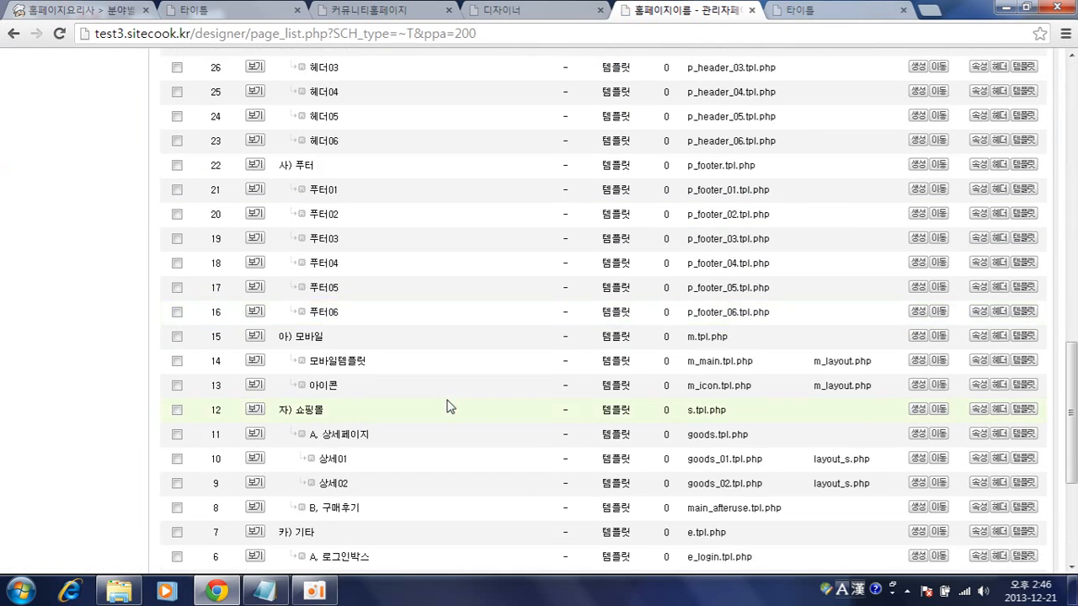
{"action": "scroll", "coordinate": [450, 406], "scroll_direction": "up", "scroll_amount": 2}
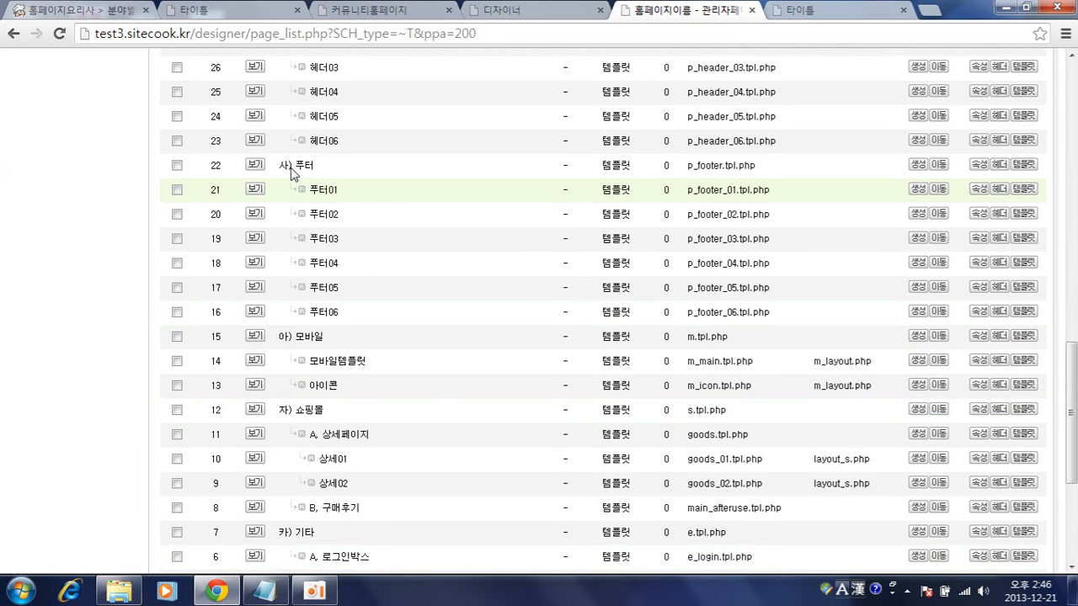
{"action": "scroll", "coordinate": [322, 169], "scroll_direction": "up", "scroll_amount": 3}
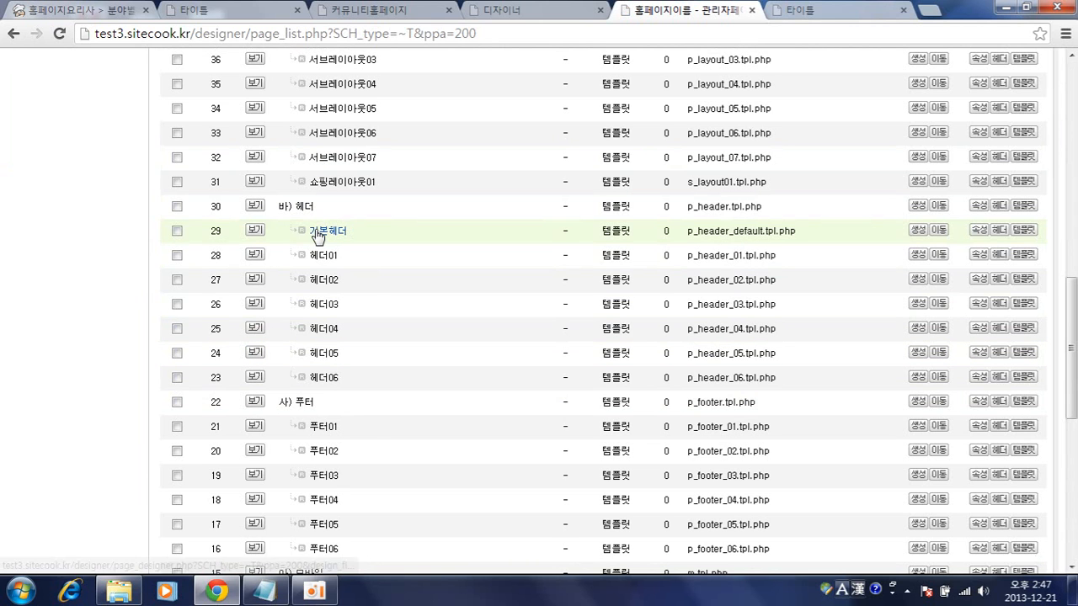
Step: Preview the 기본헤더 and 헤더01 templates and compare 헤더01 with the demo site's header
{"action": "left_click", "coordinate": [254, 231]}
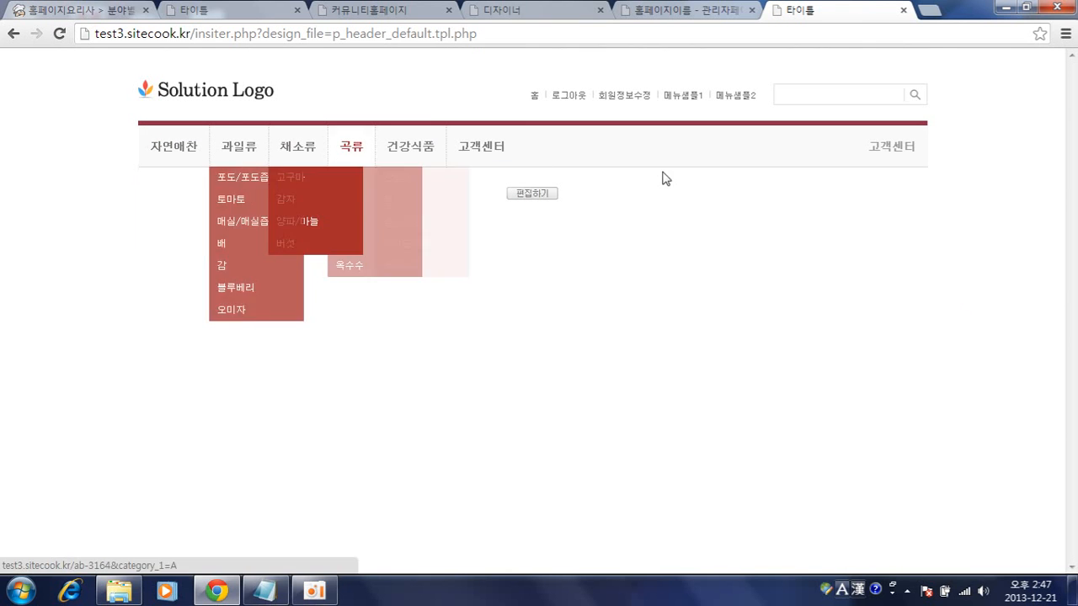
{"action": "left_click", "coordinate": [714, 11]}
{"action": "left_click", "coordinate": [254, 255]}
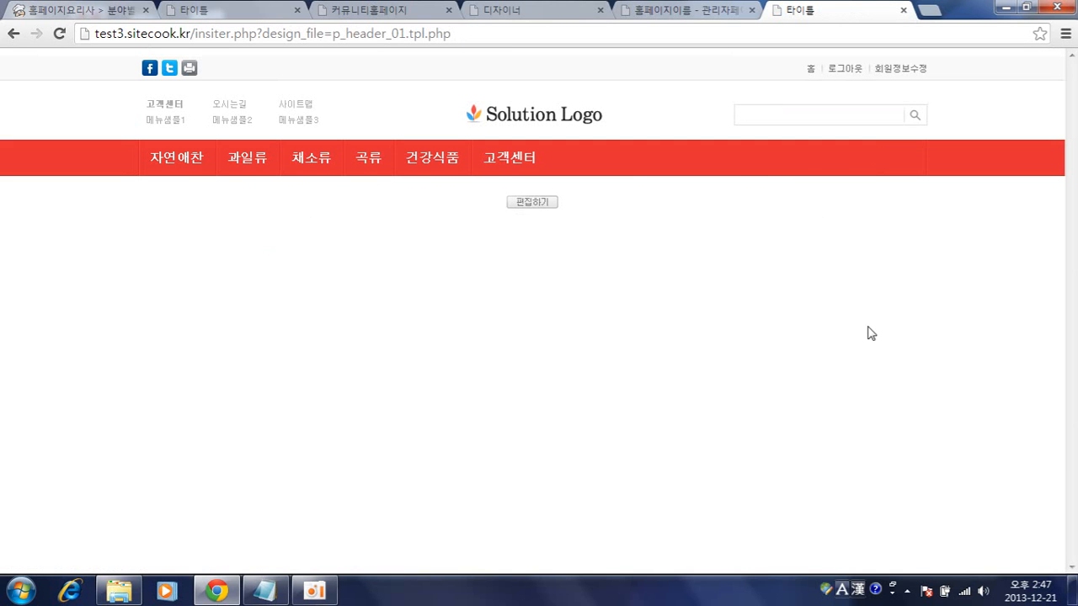
{"action": "key", "text": "ctrl+2"}
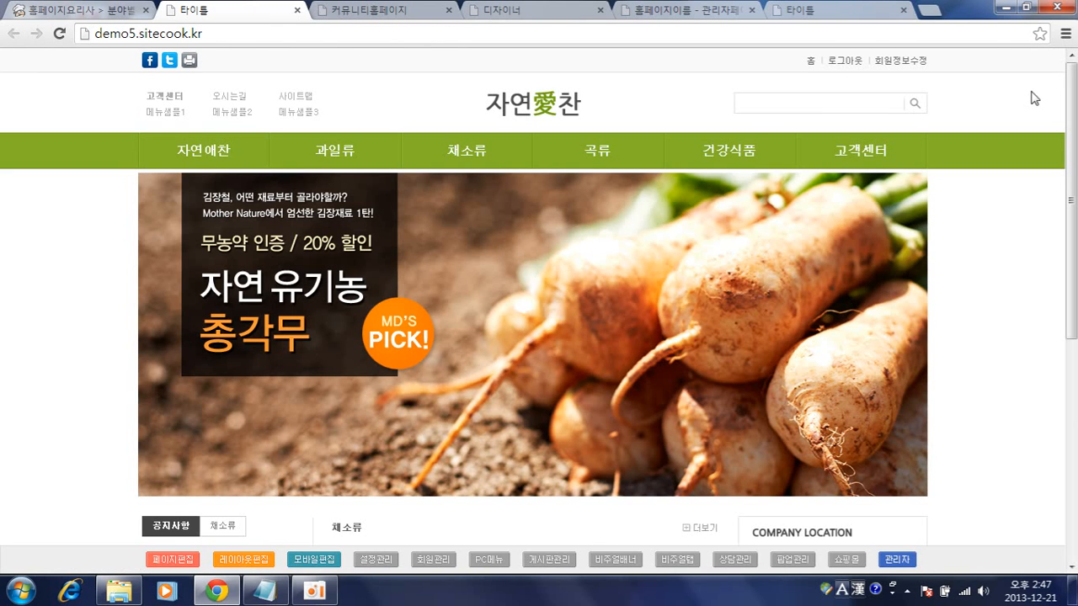
{"action": "left_click", "coordinate": [880, 10]}
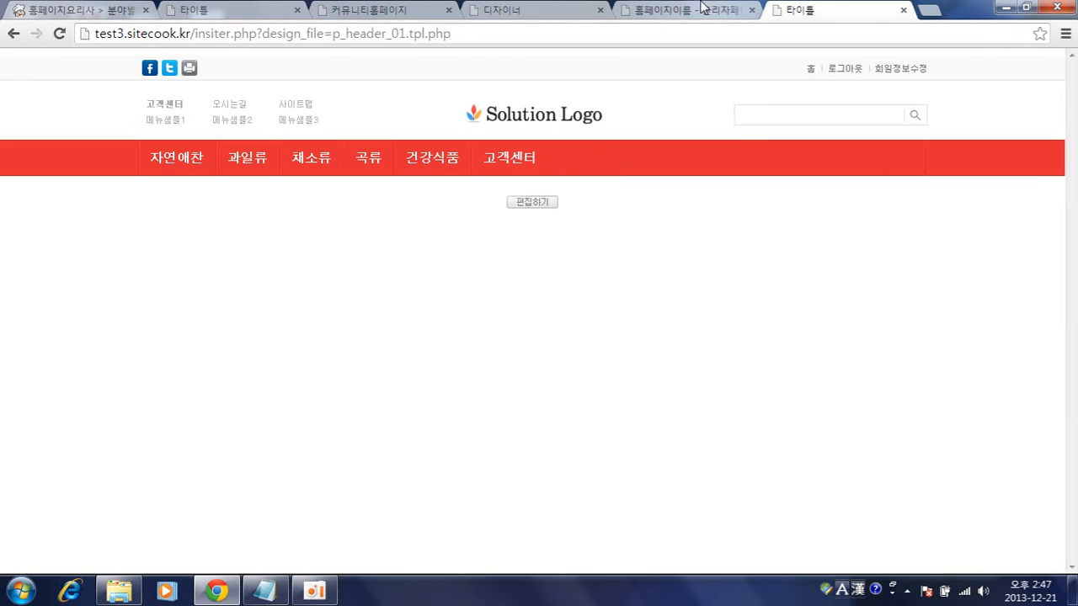
Step: Open the 헤더01 template in the designer and compare its layout with the current header.php
{"action": "left_click", "coordinate": [678, 11]}
{"action": "left_click", "coordinate": [547, 8]}
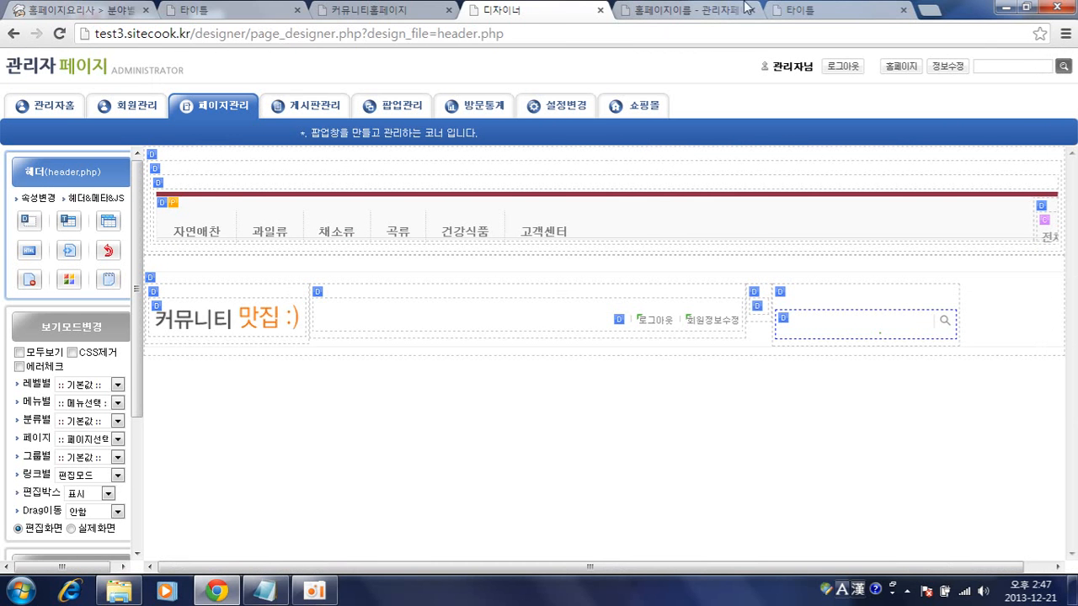
{"action": "left_click", "coordinate": [814, 8]}
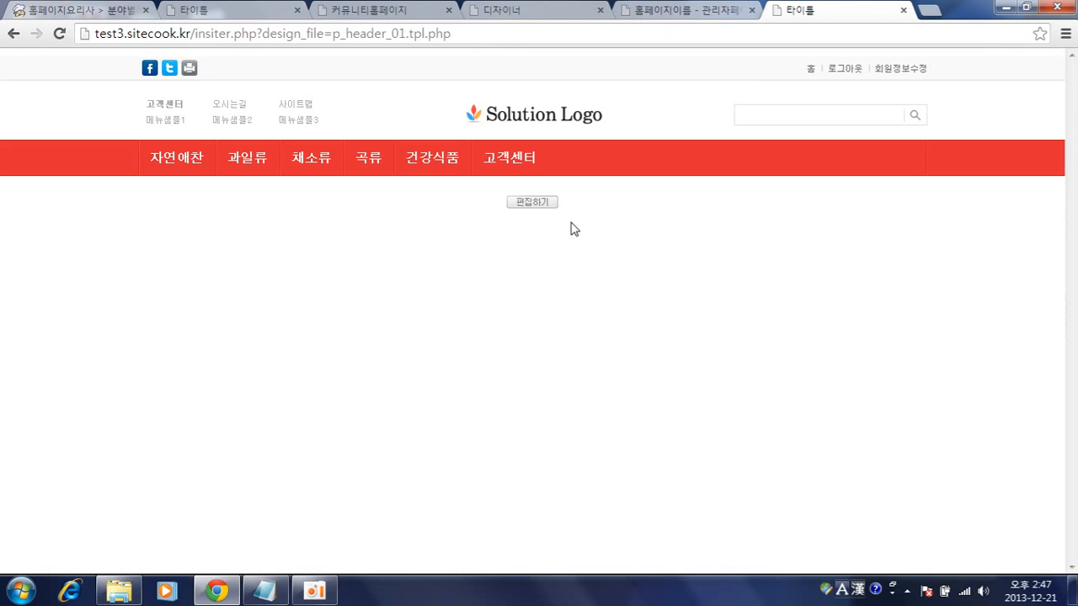
{"action": "left_click", "coordinate": [543, 204]}
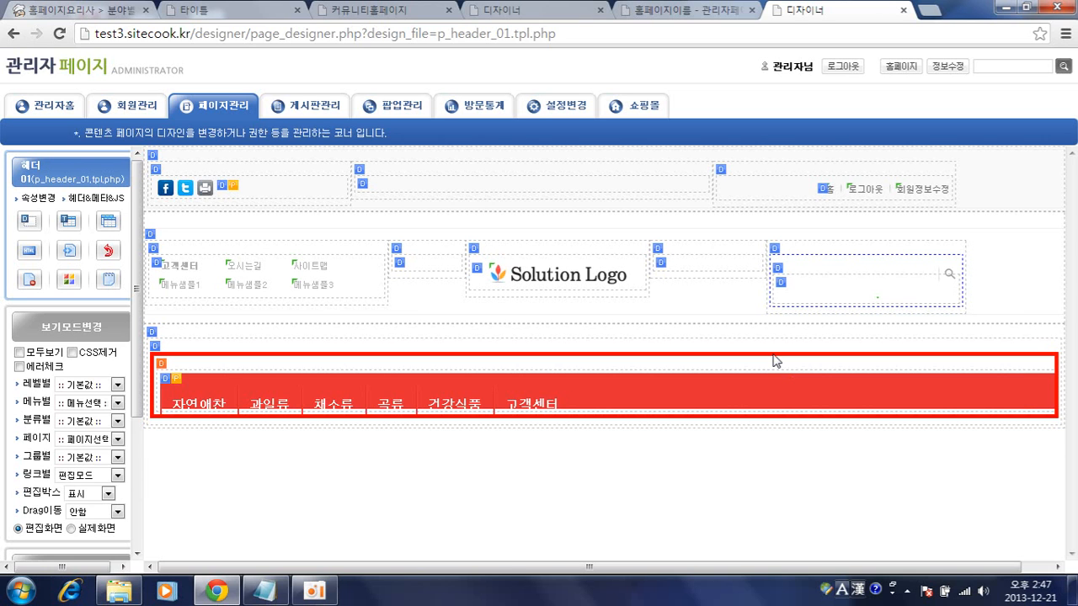
{"action": "left_click", "coordinate": [775, 360]}
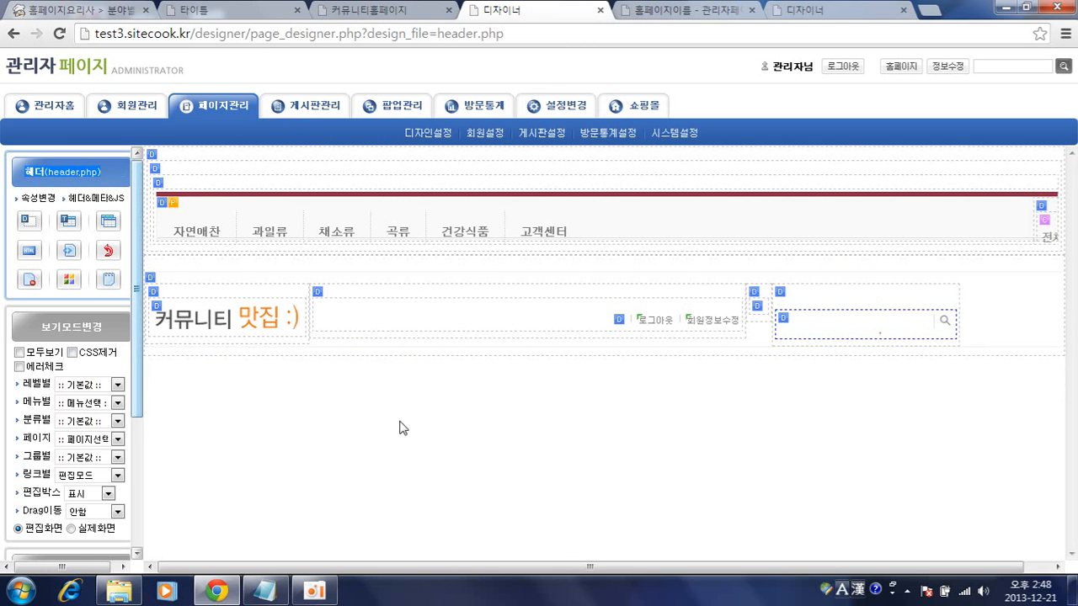
{"action": "left_click", "coordinate": [842, 9]}
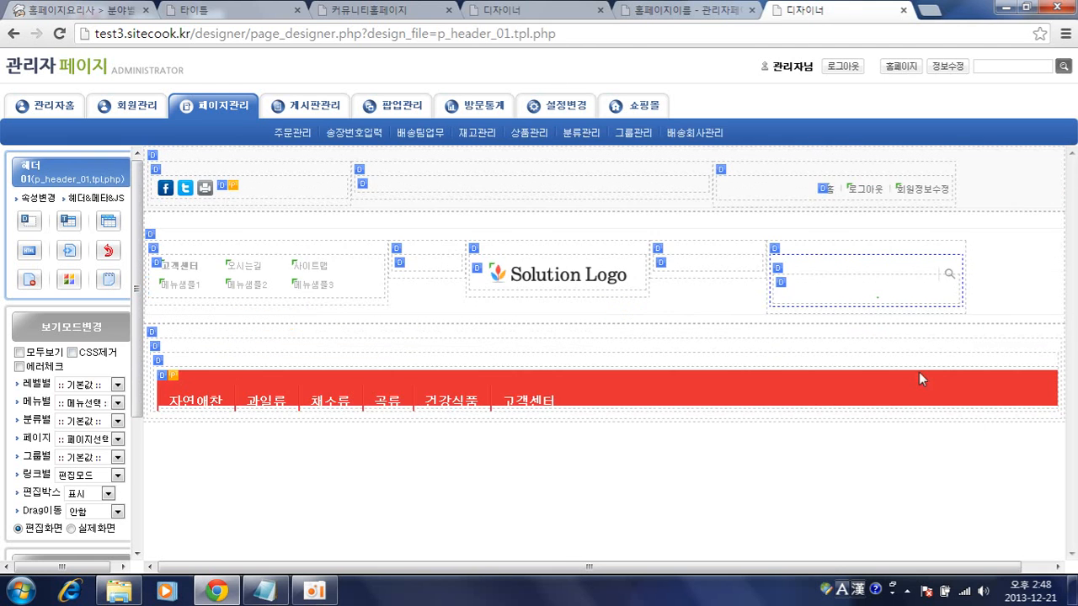
{"action": "left_click", "coordinate": [528, 10]}
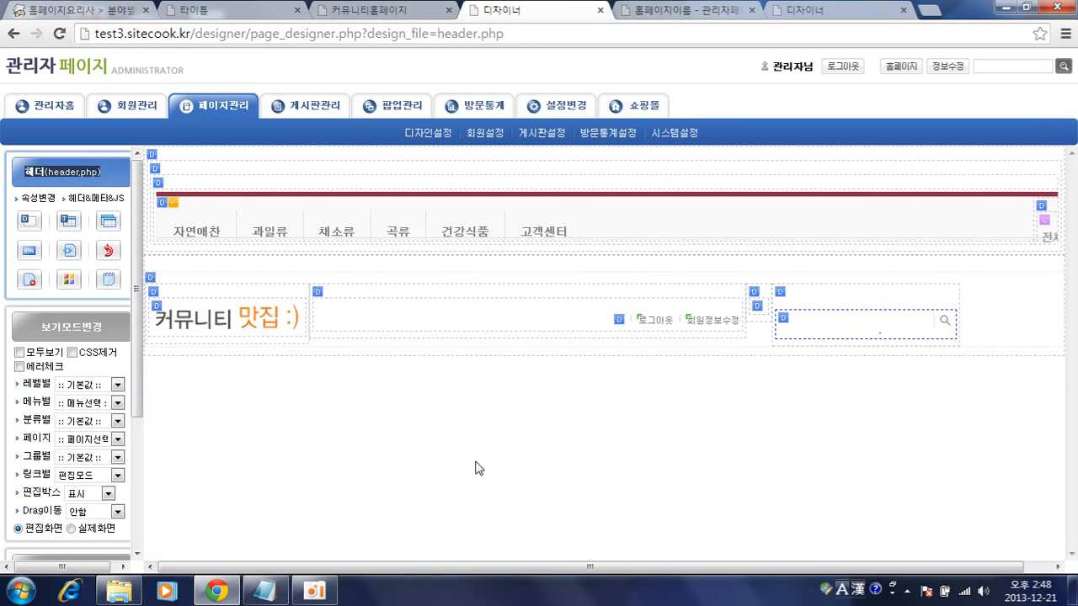
Step: Copy the 헤더01 template into header.php through its page properties, and undo the copy
{"action": "left_click", "coordinate": [36, 199]}
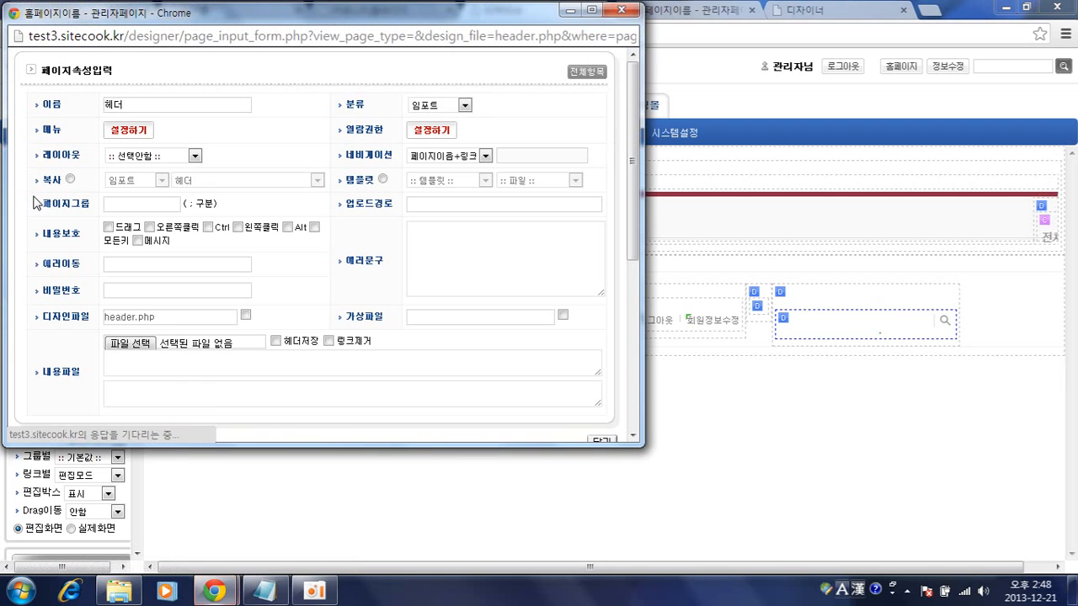
{"action": "left_click_drag", "start_coordinate": [45, 181], "coordinate": [90, 181]}
{"action": "left_click", "coordinate": [88, 180]}
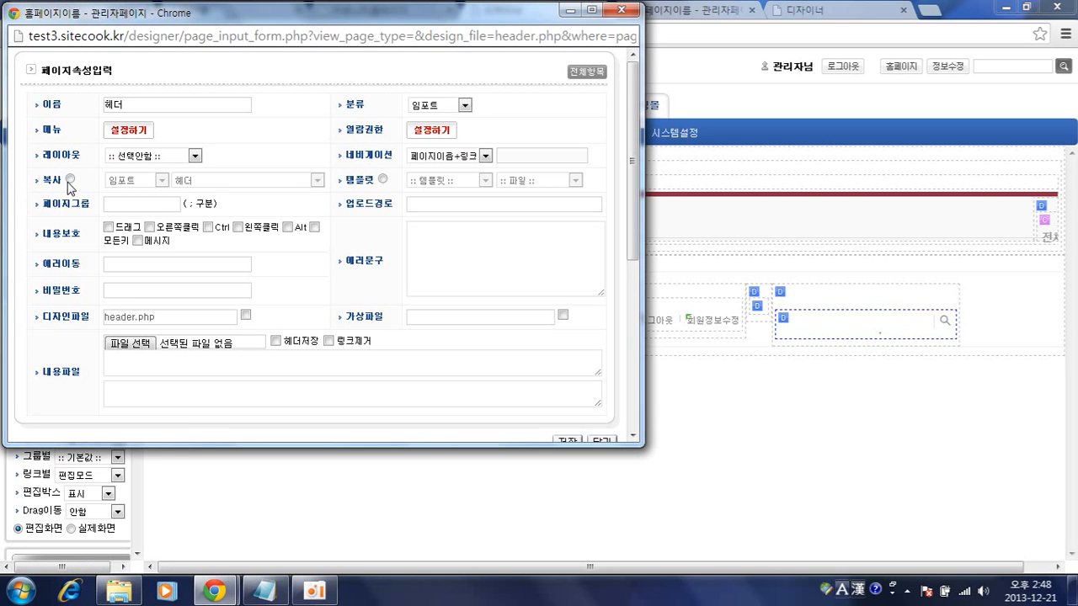
{"action": "left_click", "coordinate": [69, 178]}
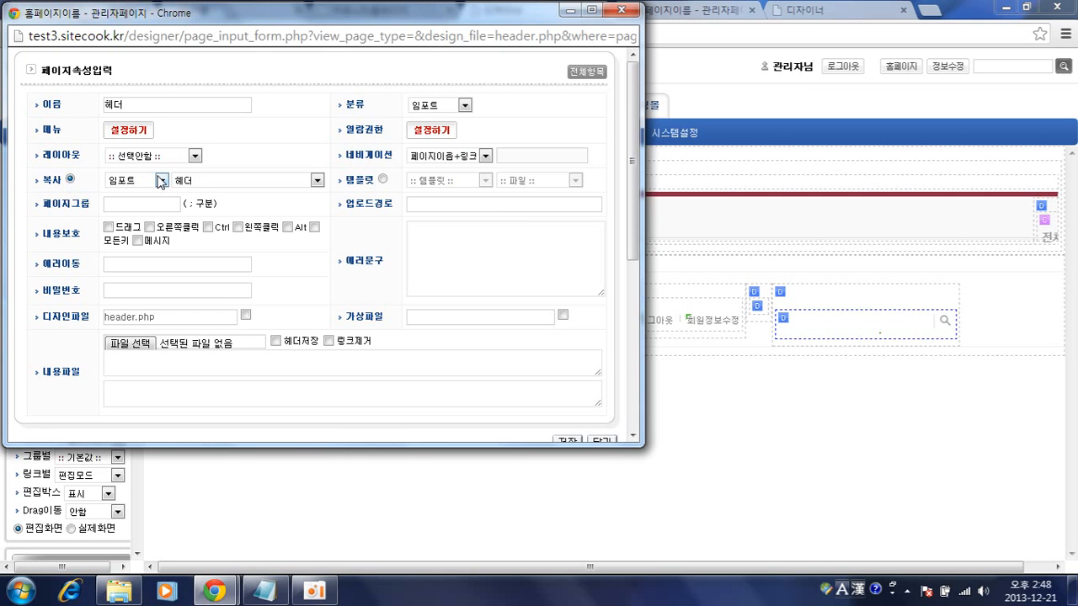
{"action": "left_click", "coordinate": [131, 183]}
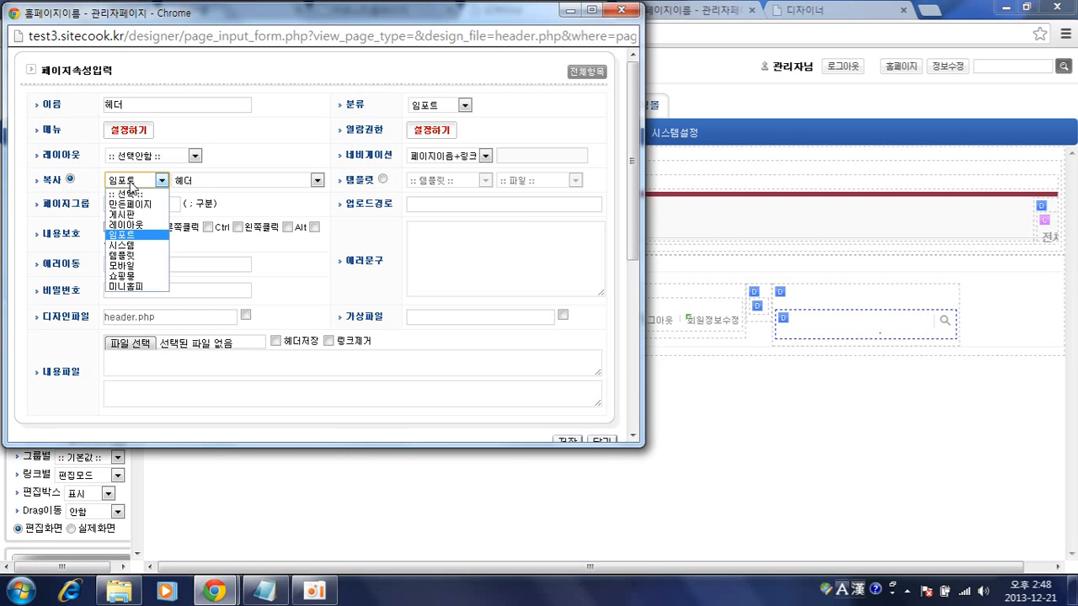
{"action": "left_click", "coordinate": [151, 254]}
{"action": "left_click", "coordinate": [253, 180]}
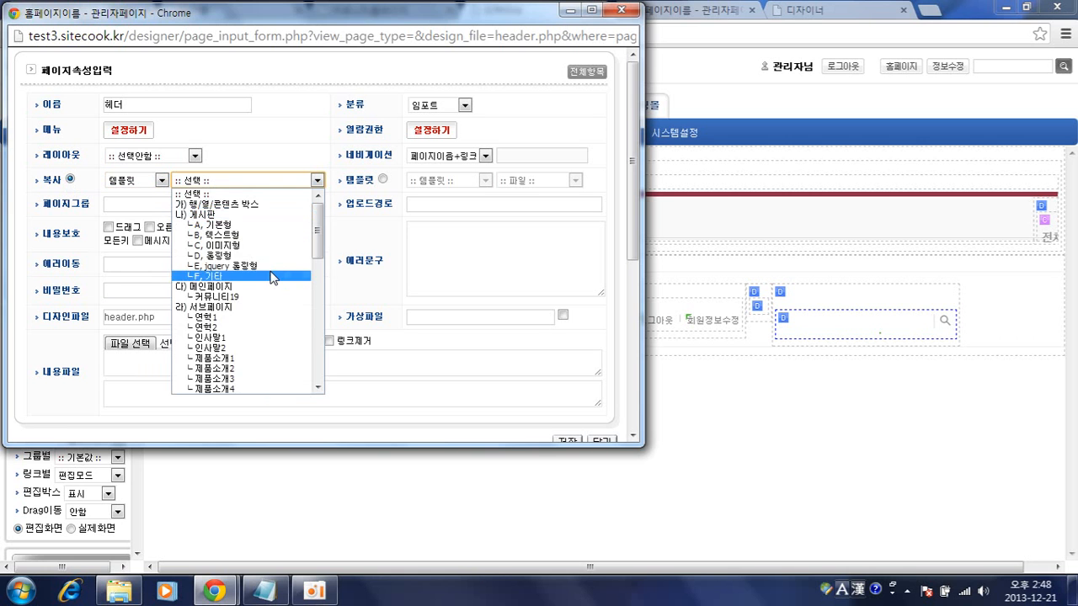
{"action": "scroll", "coordinate": [271, 278], "scroll_direction": "down", "scroll_amount": 5}
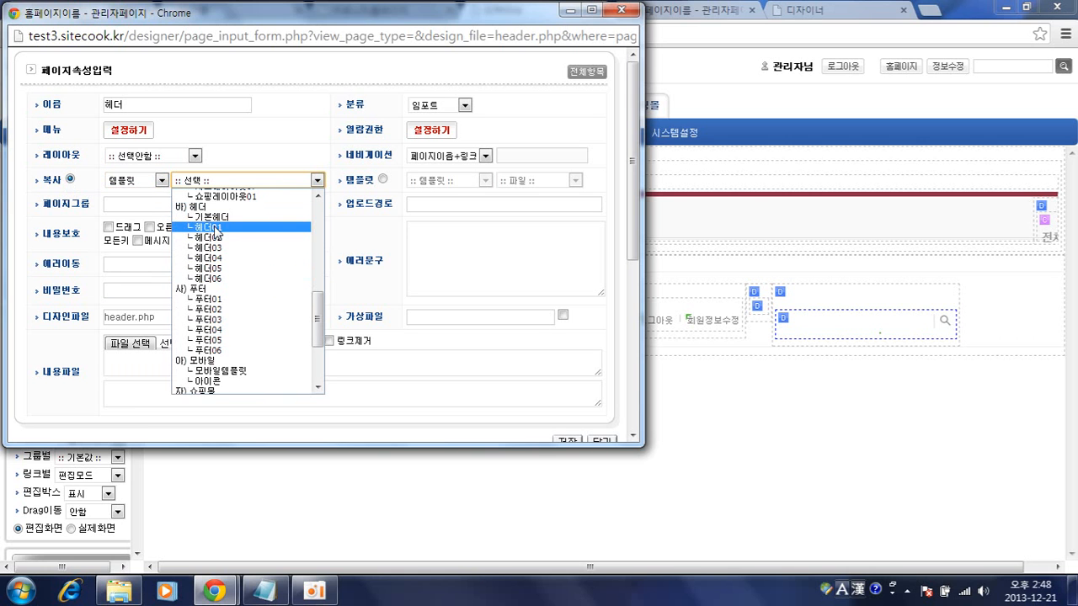
{"action": "left_click", "coordinate": [217, 227]}
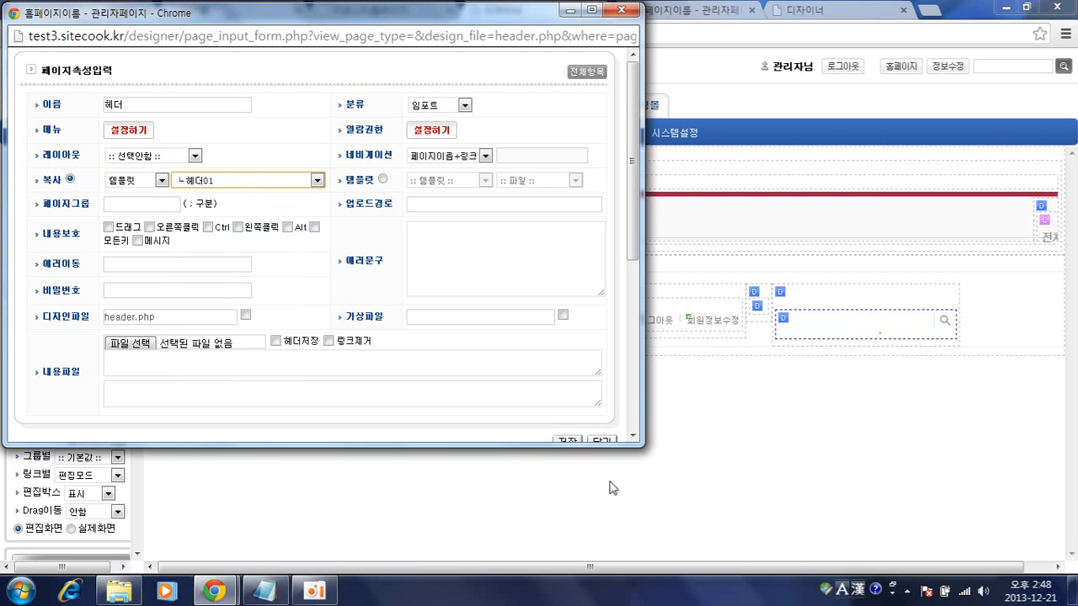
{"action": "left_click", "coordinate": [565, 439]}
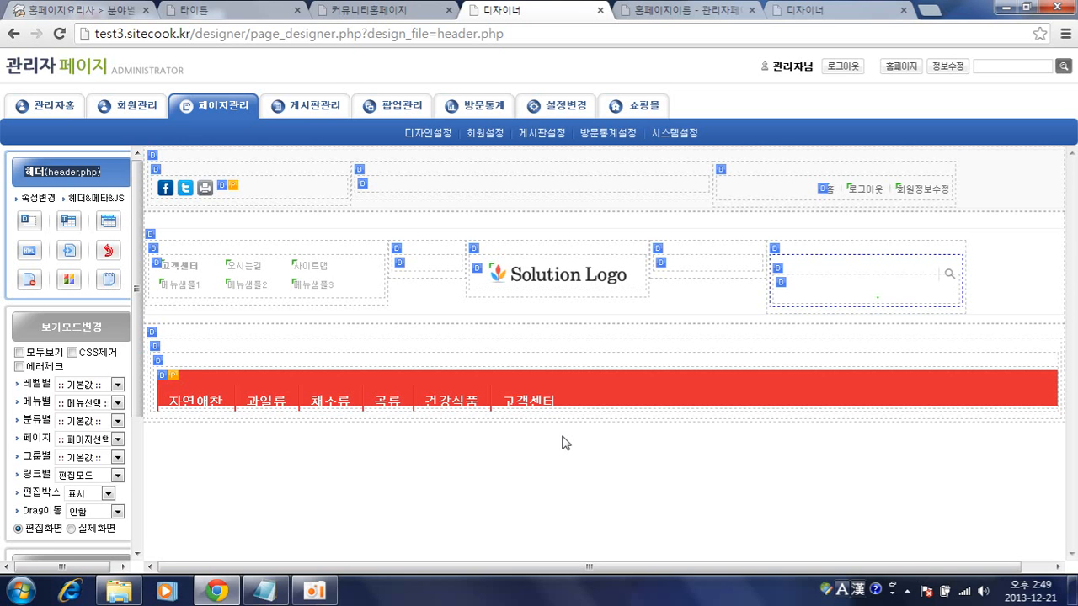
{"action": "left_click", "coordinate": [113, 253]}
{"action": "key", "text": "Return"}
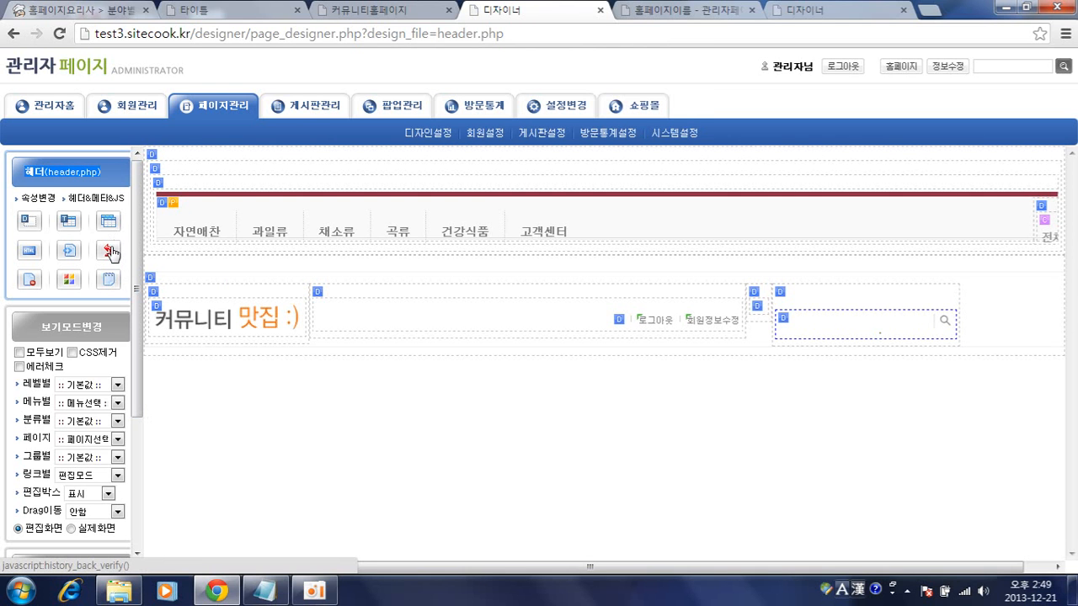
Step: Set header.php's page properties to copy the 헤더01 design from the 템플릿 category and save
{"action": "left_click", "coordinate": [49, 198]}
{"action": "left_click", "coordinate": [70, 179]}
{"action": "left_click", "coordinate": [139, 181]}
{"action": "left_click", "coordinate": [146, 255]}
{"action": "left_click", "coordinate": [211, 180]}
{"action": "scroll", "coordinate": [240, 278], "scroll_direction": "down", "scroll_amount": 10}
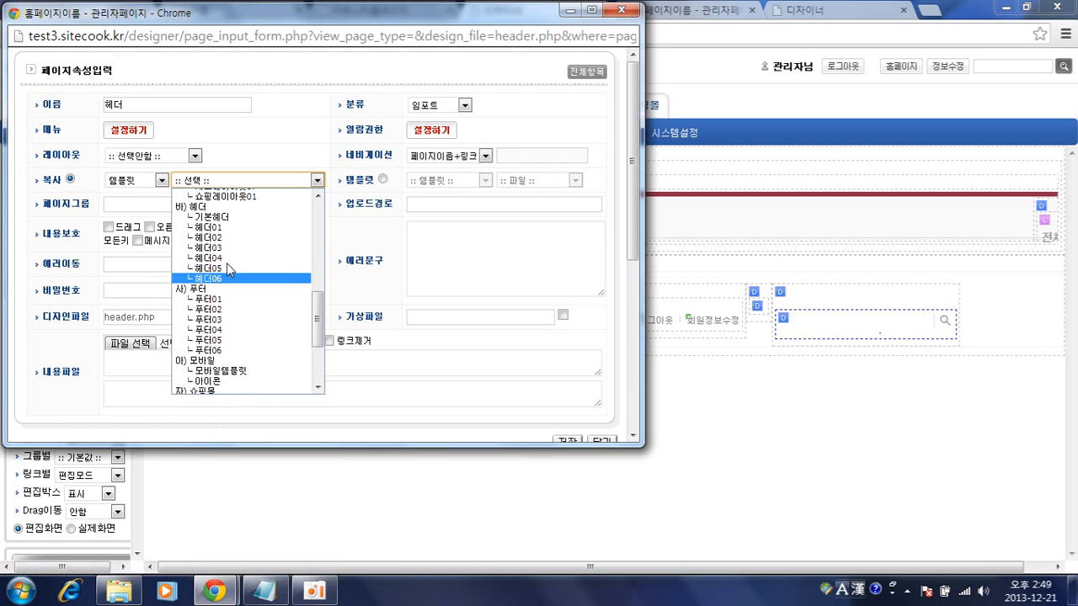
{"action": "left_click", "coordinate": [209, 228]}
{"action": "left_click", "coordinate": [569, 441]}
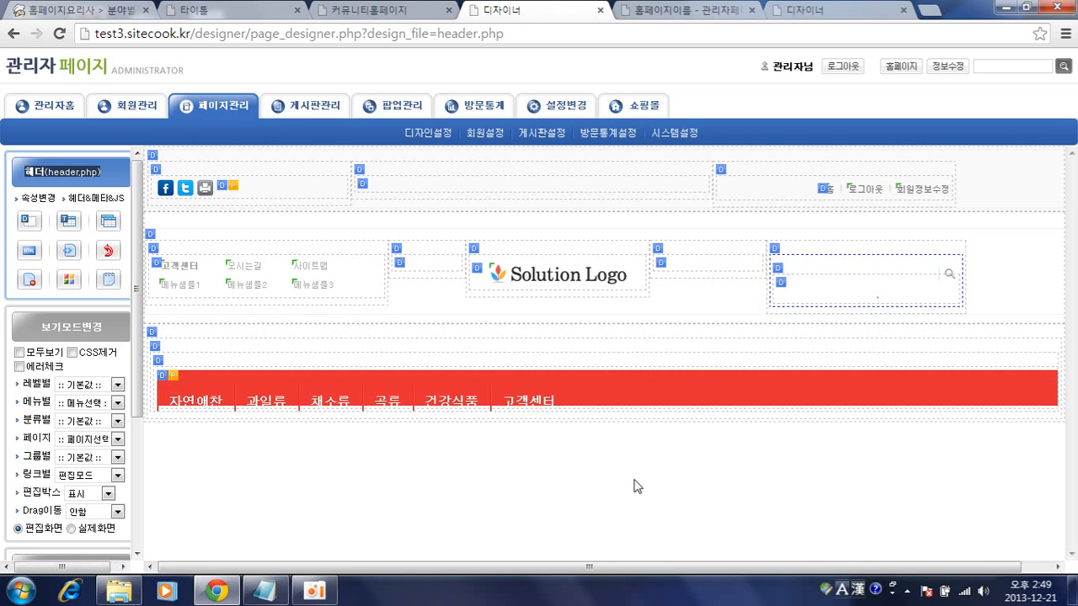
Step: Reload the test home page and compare its new header with the demo site's logo, menu bar and drop-down menu
{"action": "left_click", "coordinate": [834, 6]}
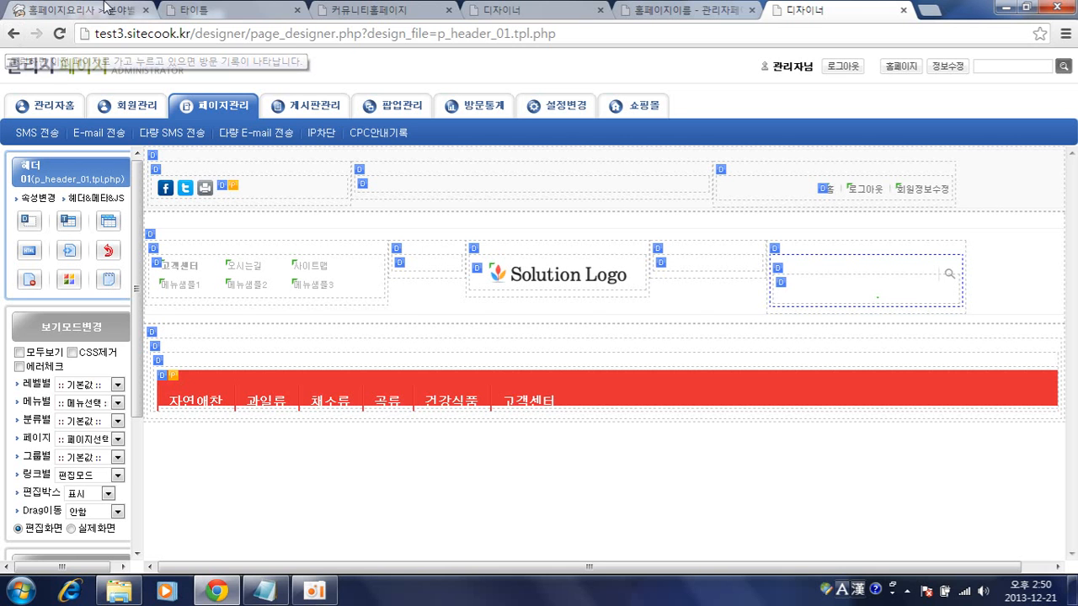
{"action": "left_click", "coordinate": [506, 10]}
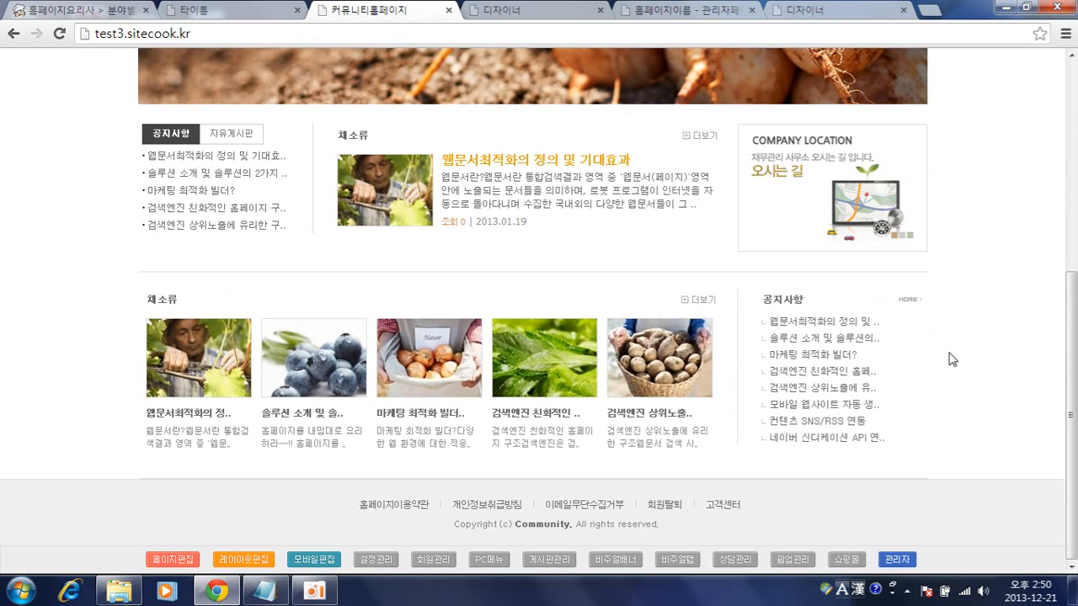
{"action": "scroll", "coordinate": [952, 359], "scroll_direction": "up", "scroll_amount": 5}
{"action": "key", "text": "F5"}
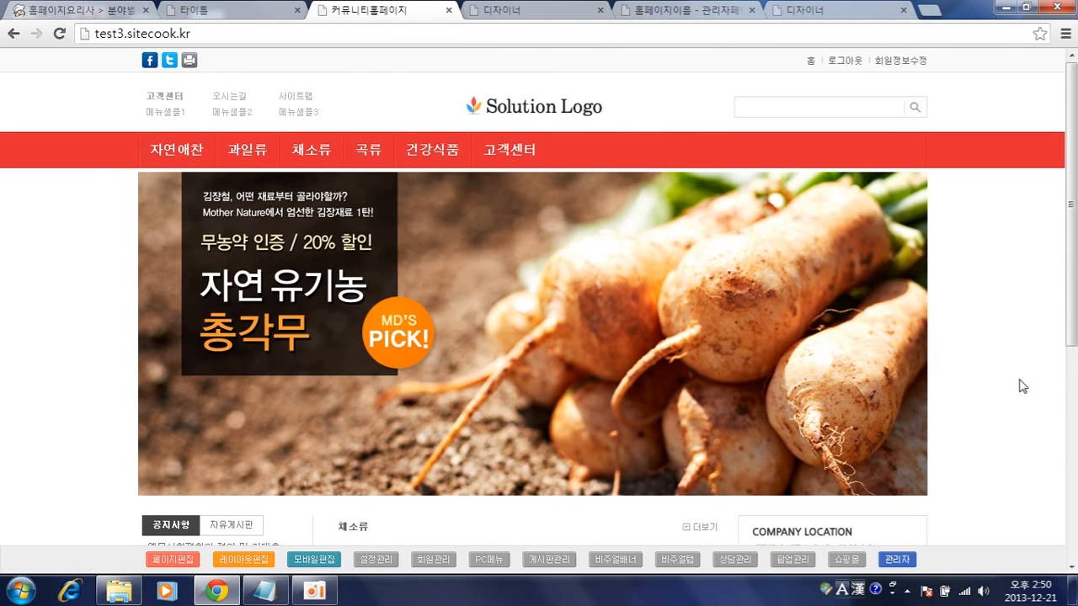
{"action": "left_click", "coordinate": [252, 10]}
{"action": "left_click", "coordinate": [395, 10]}
{"action": "left_click", "coordinate": [235, 11]}
{"action": "mouse_move", "coordinate": [323, 342]}
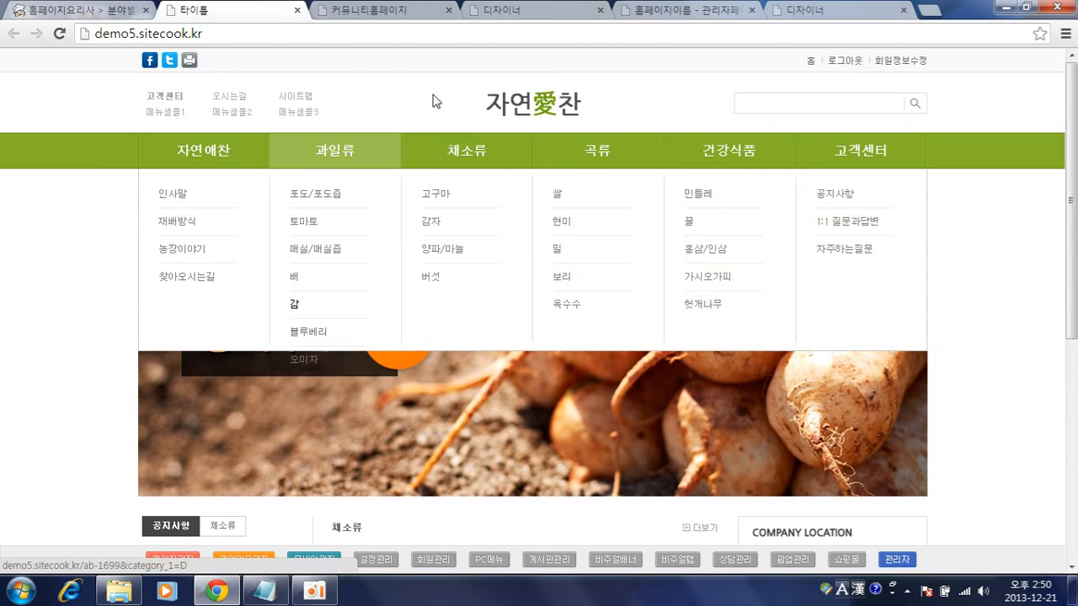
{"action": "left_click", "coordinate": [362, 10]}
Step: Replace the Solution Logo in header.php with the 자연愛찬 logo file from the images folder and apply the change
{"action": "left_click", "coordinate": [522, 10]}
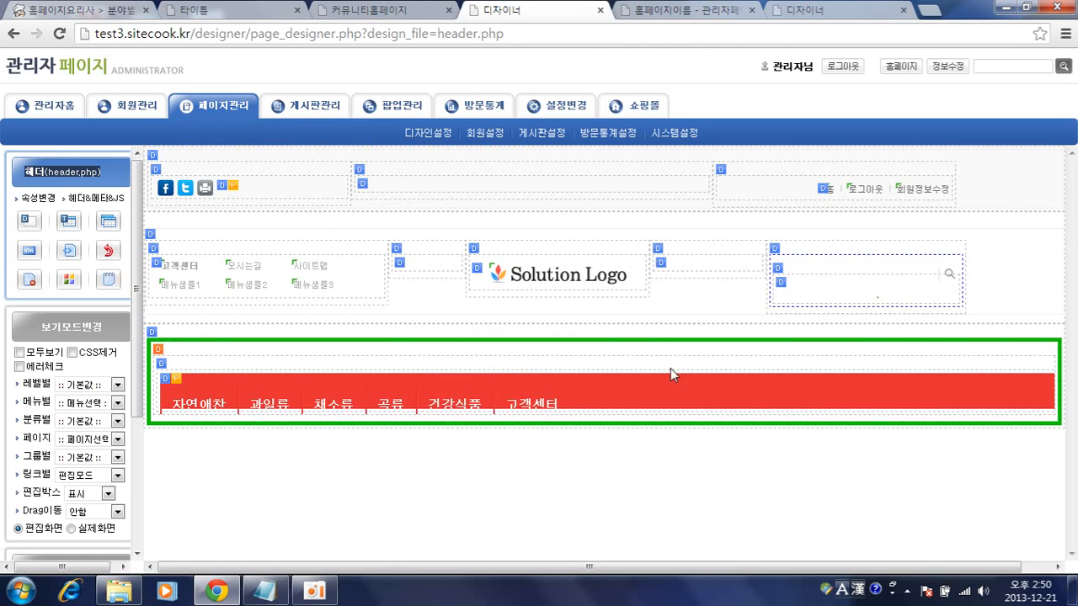
{"action": "left_click", "coordinate": [547, 286]}
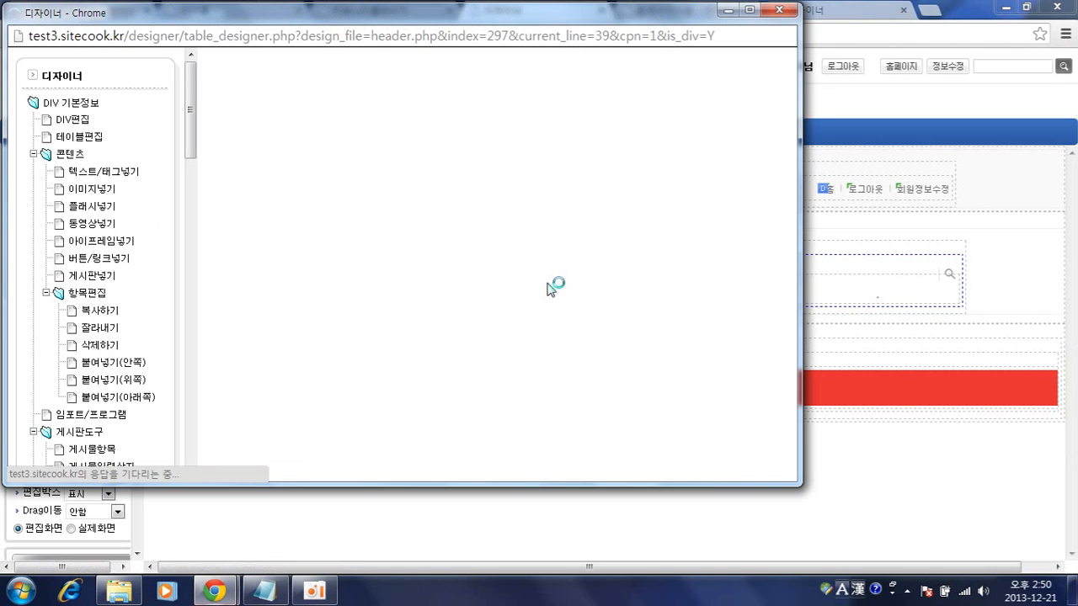
{"action": "scroll", "coordinate": [529, 376], "scroll_direction": "down", "scroll_amount": 3}
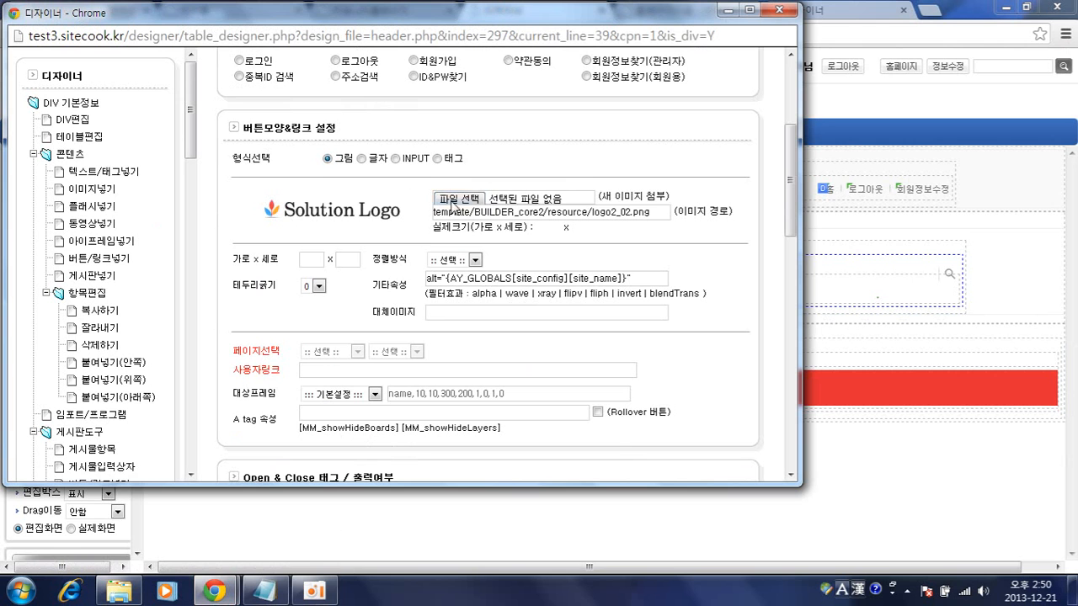
{"action": "left_click", "coordinate": [477, 200]}
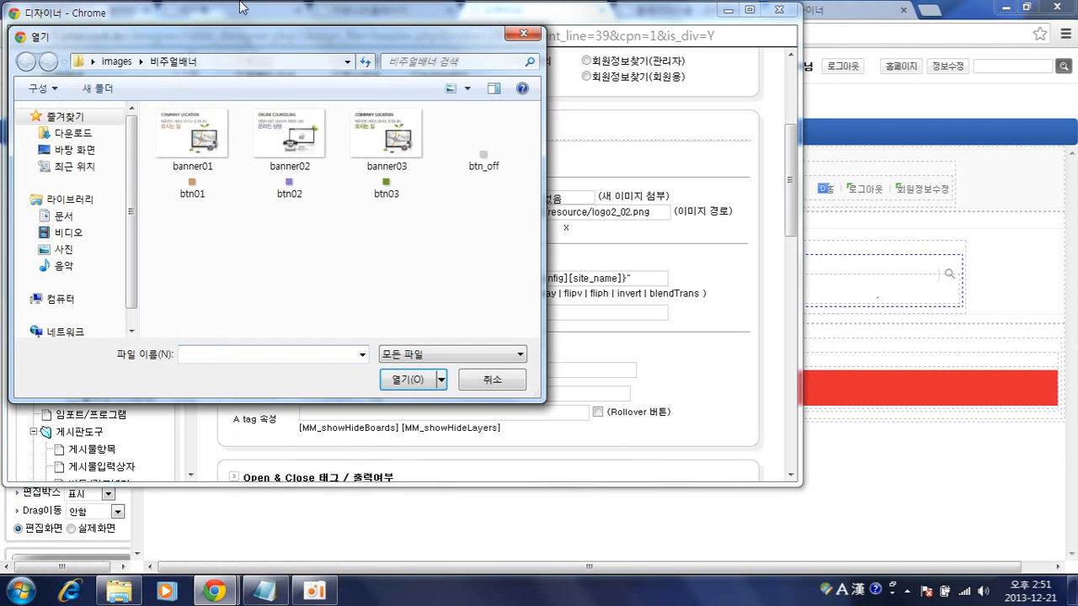
{"action": "left_click", "coordinate": [116, 62]}
{"action": "left_click", "coordinate": [401, 193]}
{"action": "double_click", "coordinate": [375, 169]}
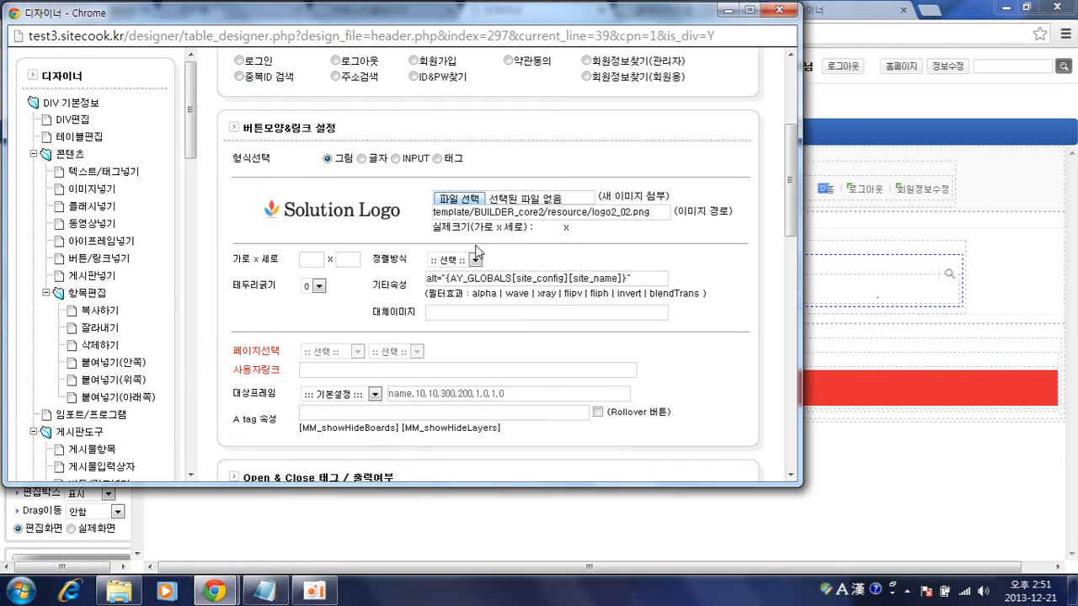
{"action": "scroll", "coordinate": [655, 352], "scroll_direction": "down", "scroll_amount": 3}
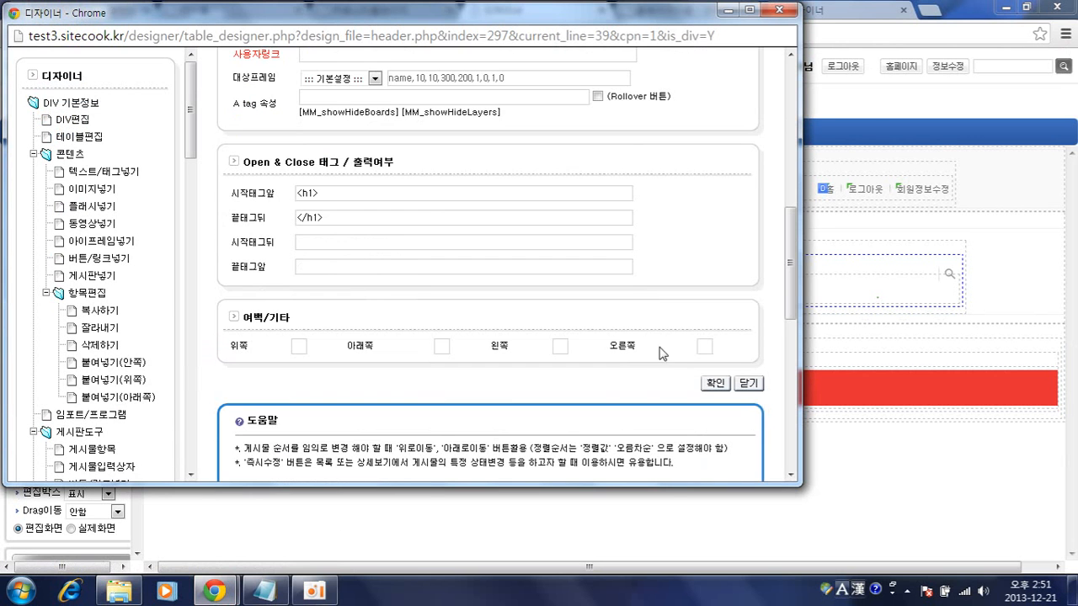
{"action": "left_click", "coordinate": [716, 382]}
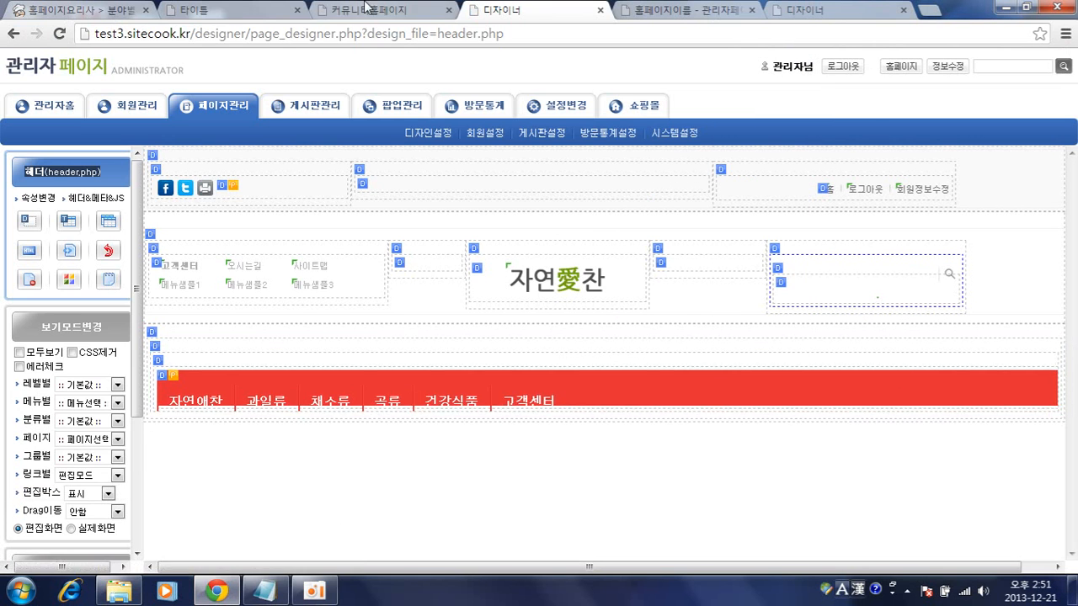
Step: Reload the test home page and check the replaced logo and the menu bar in the header
{"action": "left_click", "coordinate": [361, 9]}
{"action": "key", "text": "F5"}
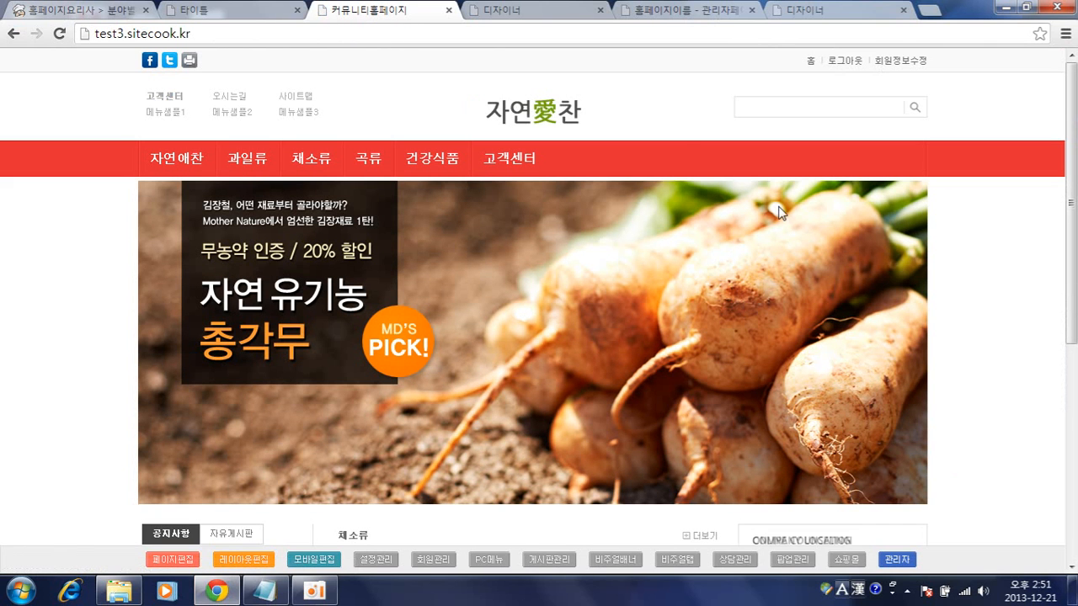
{"action": "mouse_move", "coordinate": [569, 173]}
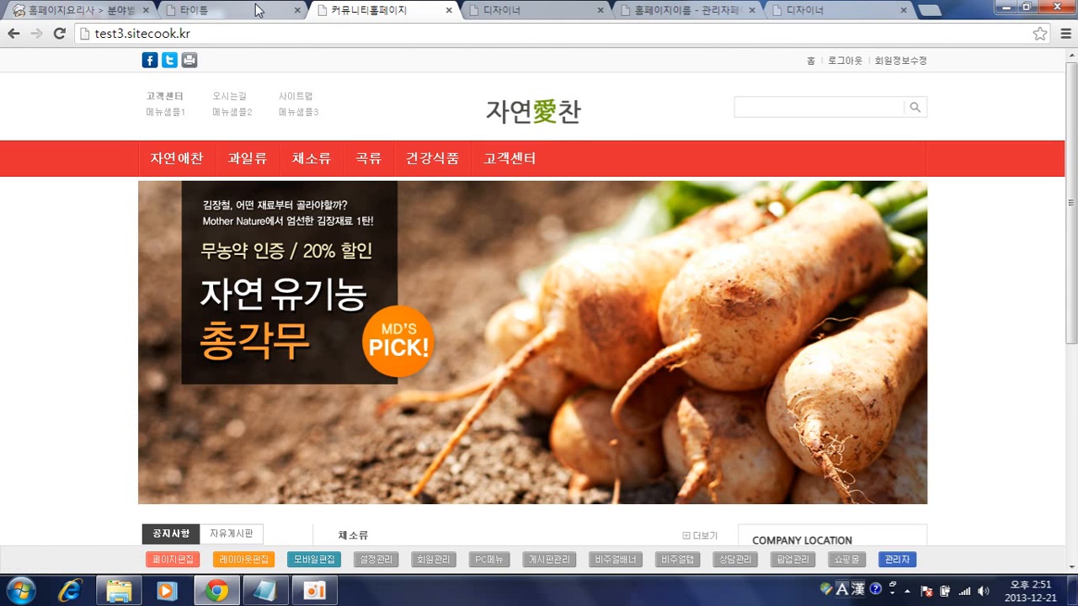
Step: Set the color theme (컬러테마) to 04 in the design settings (디자인설정) and save the change
{"action": "left_click", "coordinate": [576, 9]}
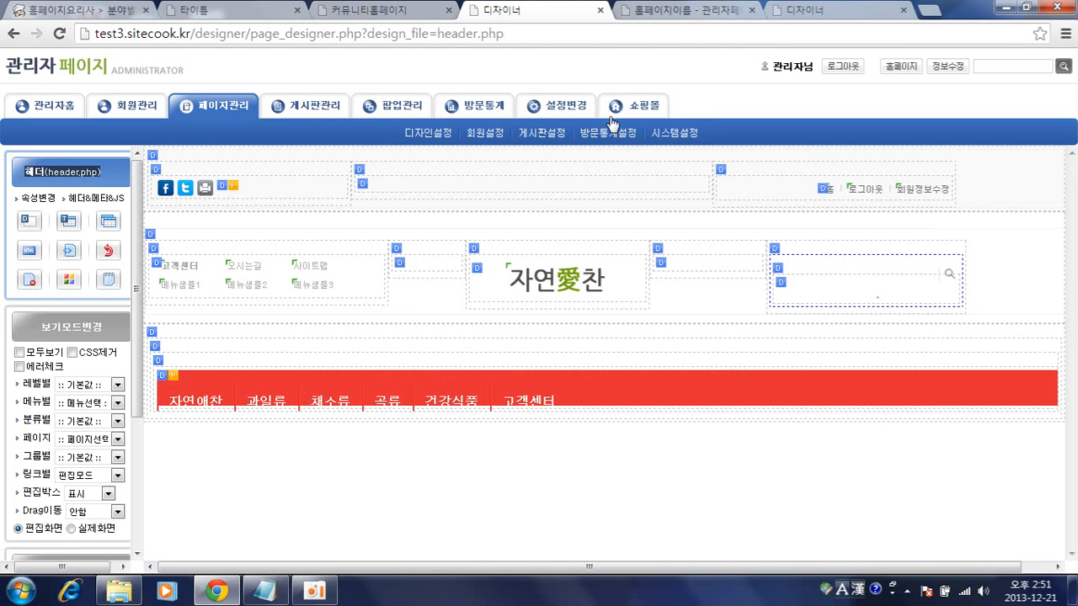
{"action": "left_click", "coordinate": [680, 7]}
{"action": "scroll", "coordinate": [567, 284], "scroll_direction": "up", "scroll_amount": 10}
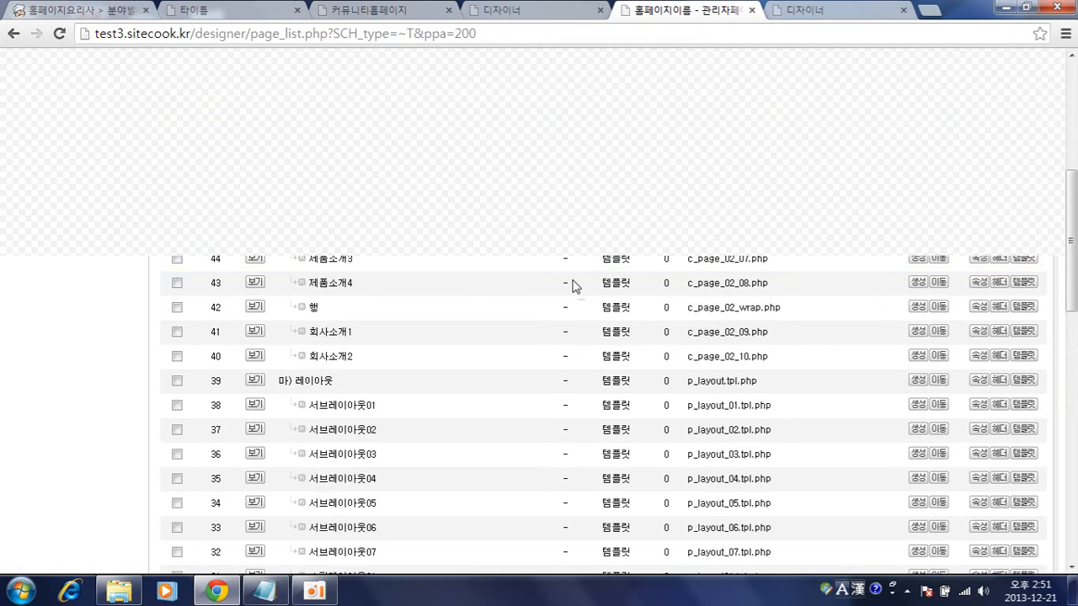
{"action": "left_click", "coordinate": [562, 108]}
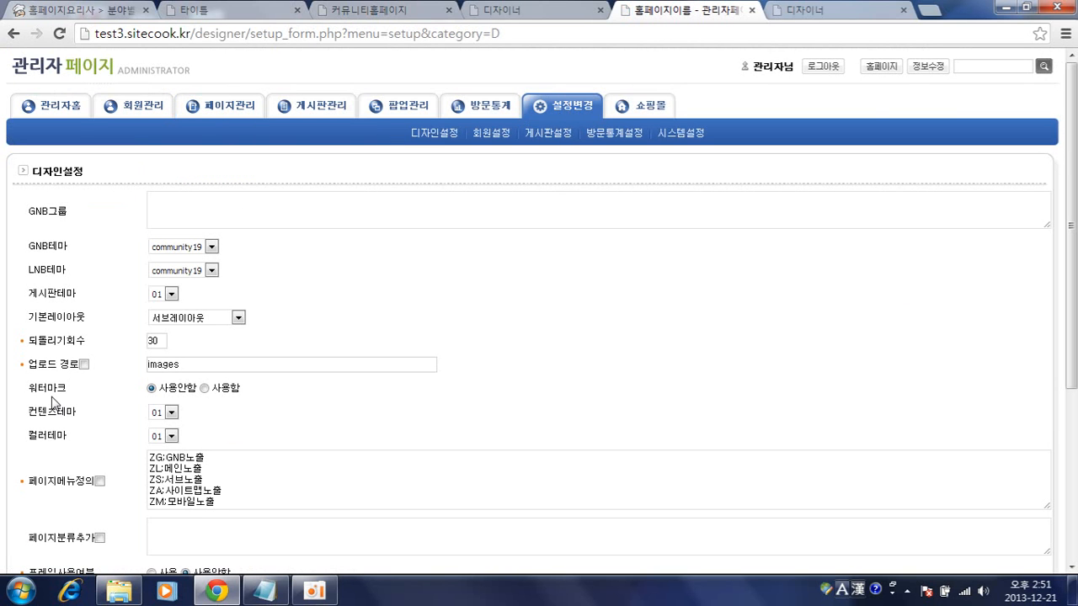
{"action": "left_click", "coordinate": [157, 436]}
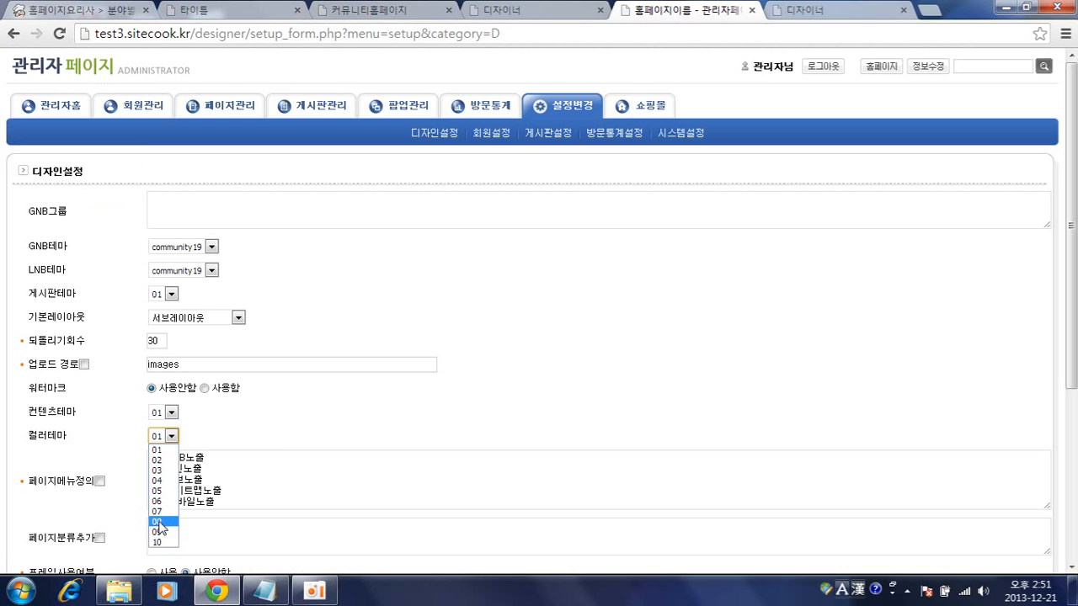
{"action": "left_click", "coordinate": [165, 482]}
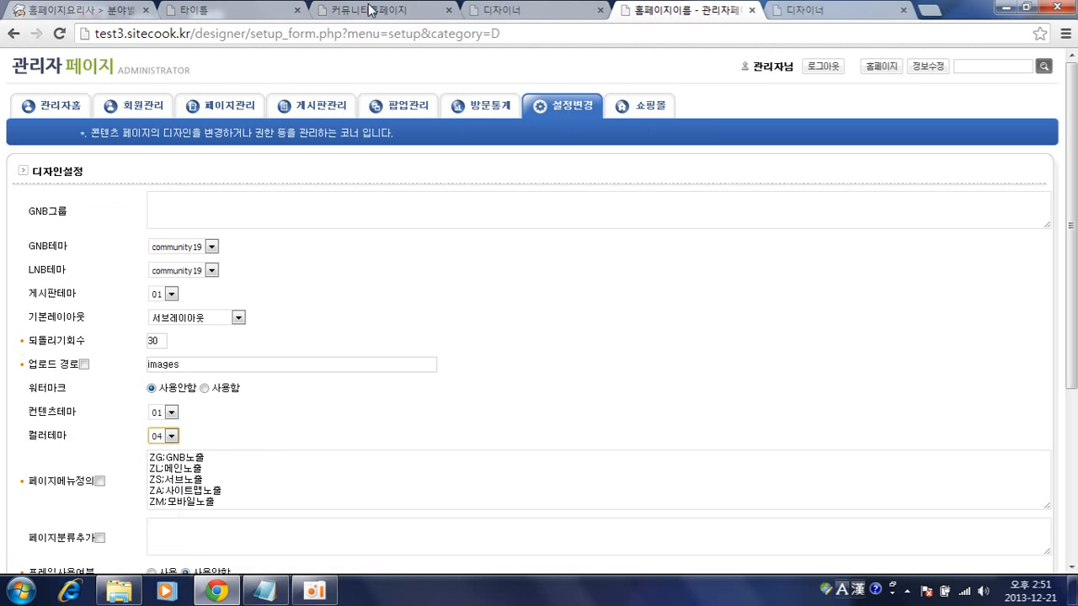
{"action": "scroll", "coordinate": [329, 435], "scroll_direction": "down", "scroll_amount": 3}
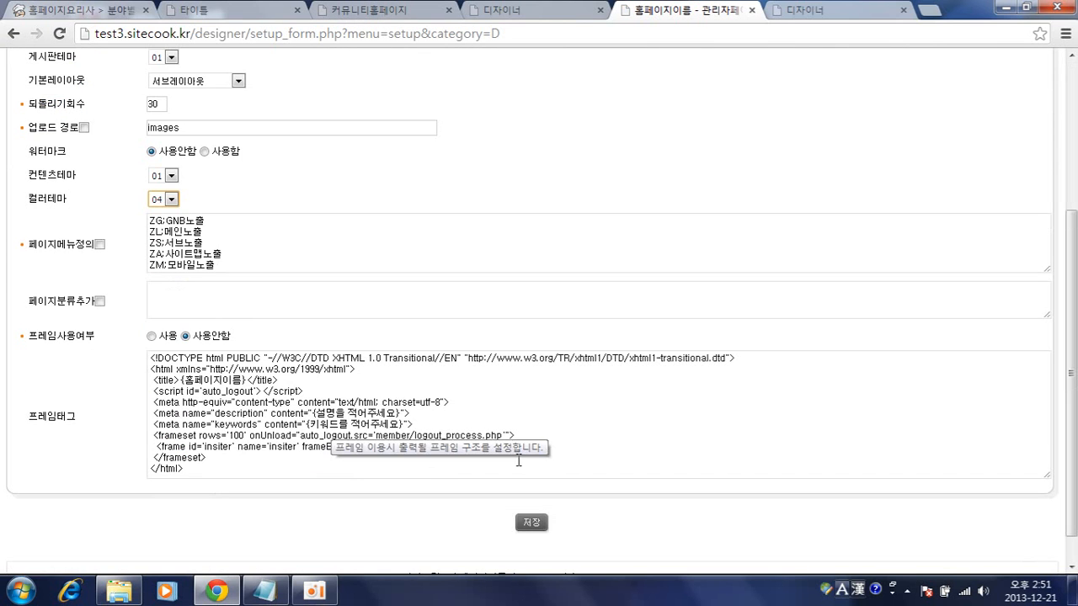
{"action": "left_click", "coordinate": [543, 519]}
{"action": "key", "text": "space"}
Step: Reload the test home page and compare its menu bar color, item spacing and drop-down menu with the demo site
{"action": "left_click", "coordinate": [368, 7]}
{"action": "key", "text": "F5"}
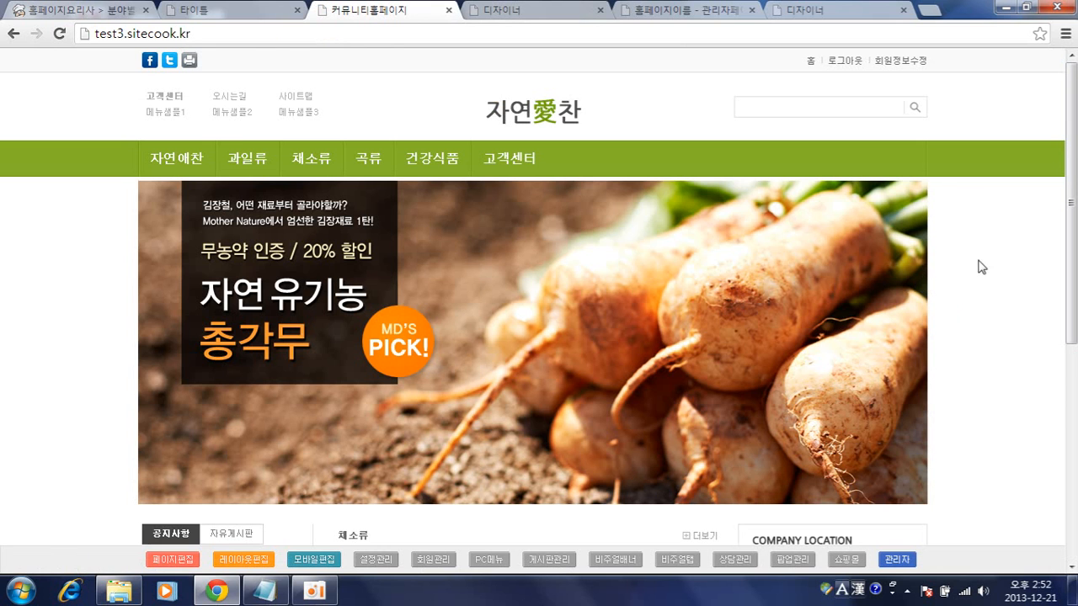
{"action": "left_click", "coordinate": [267, 9]}
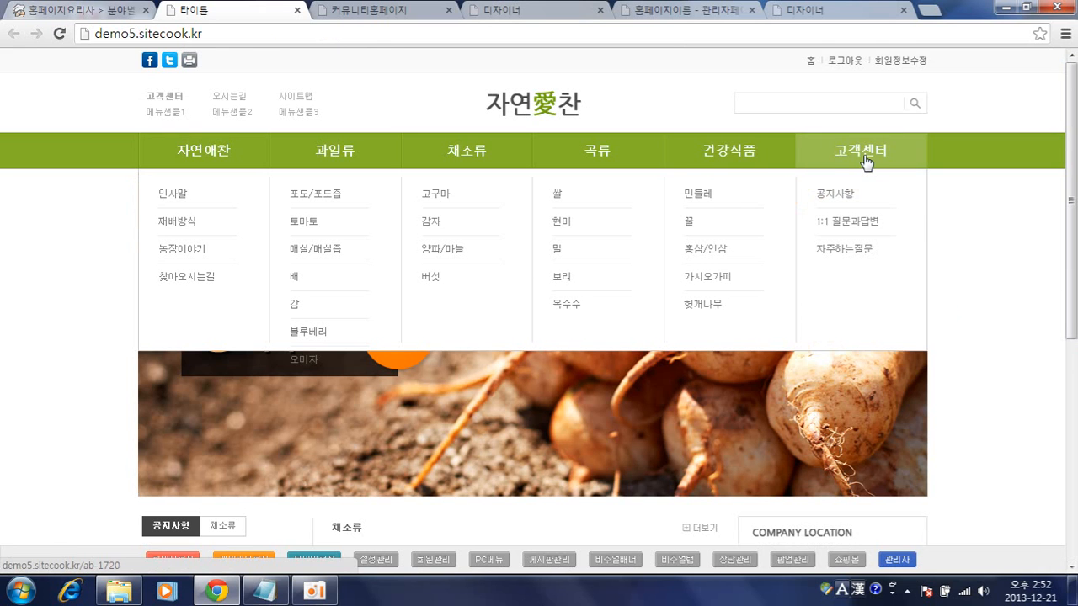
{"action": "key", "text": "ctrl+Tab"}
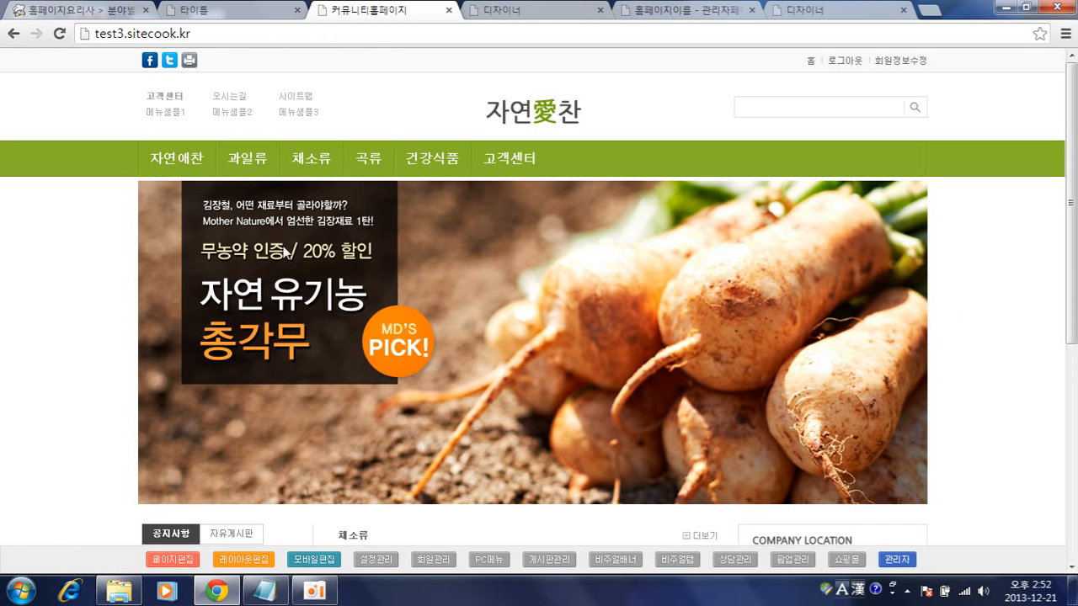
{"action": "mouse_move", "coordinate": [145, 169]}
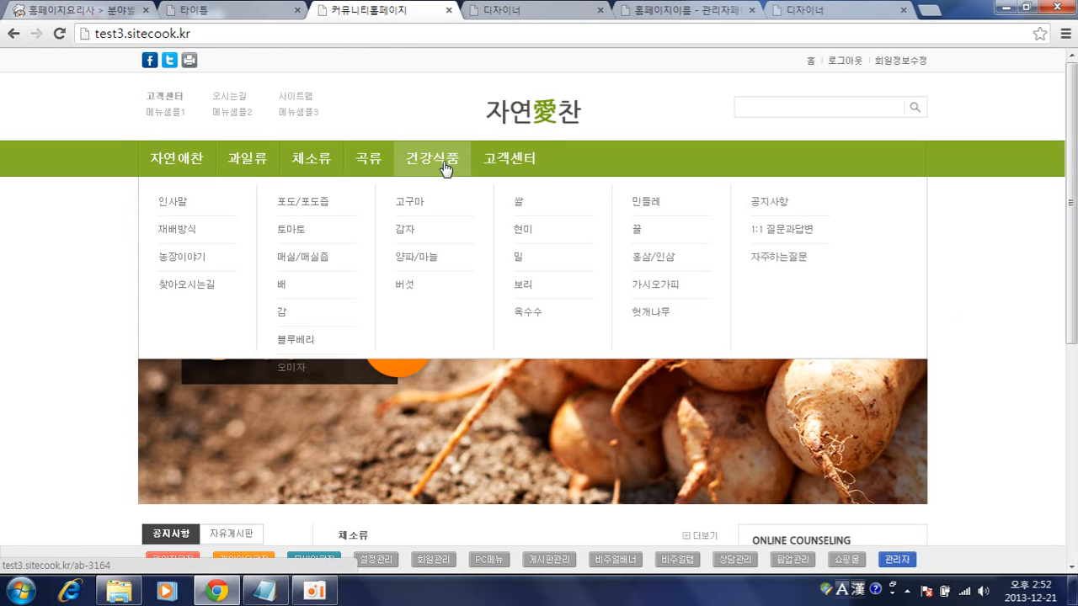
{"action": "left_click", "coordinate": [215, 11]}
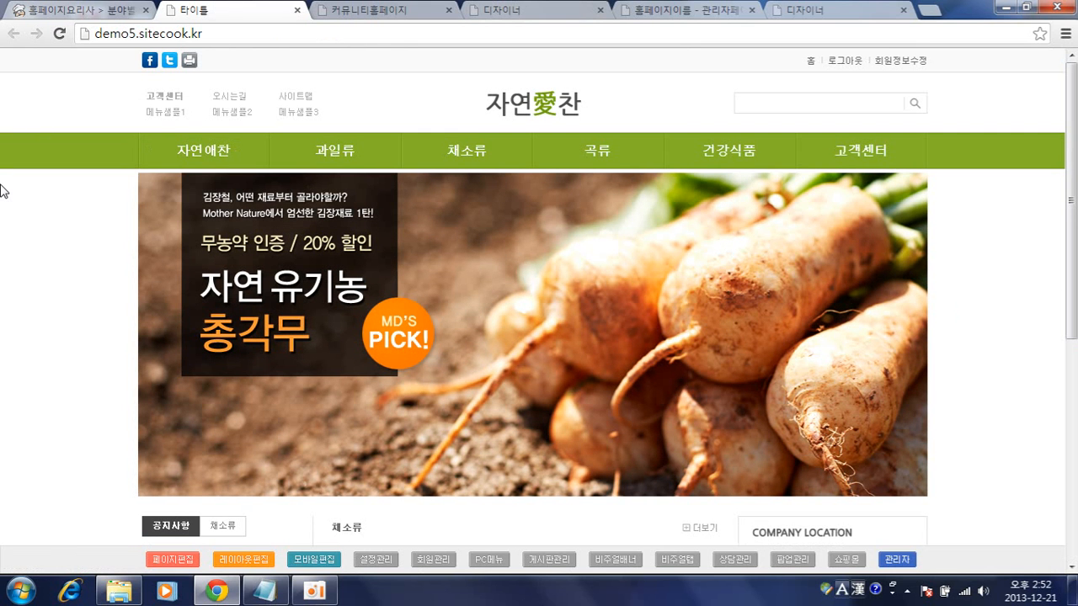
{"action": "left_click", "coordinate": [339, 10]}
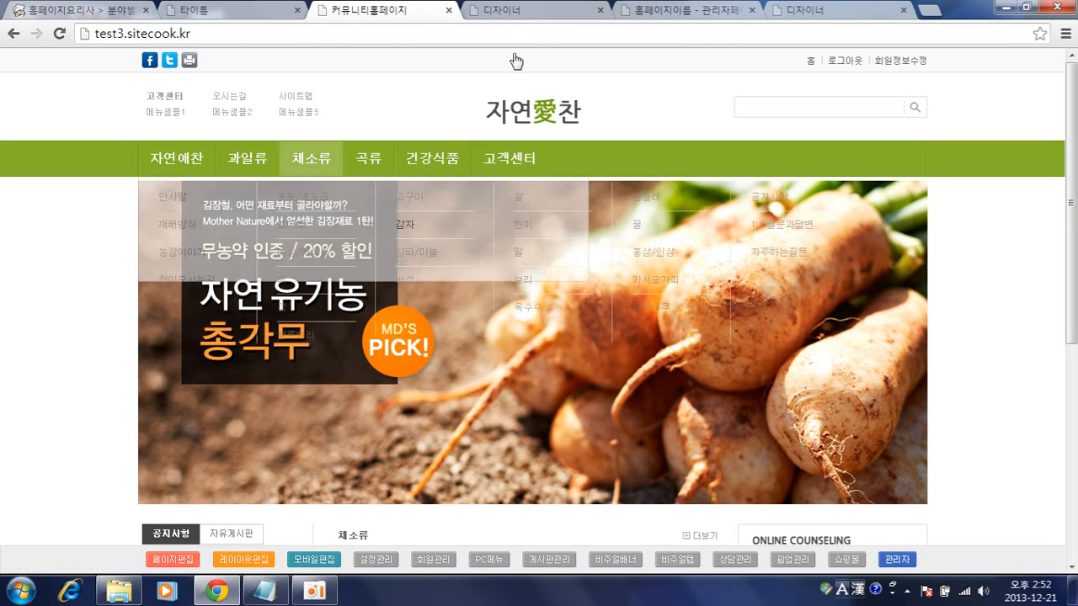
{"action": "mouse_move", "coordinate": [180, 161]}
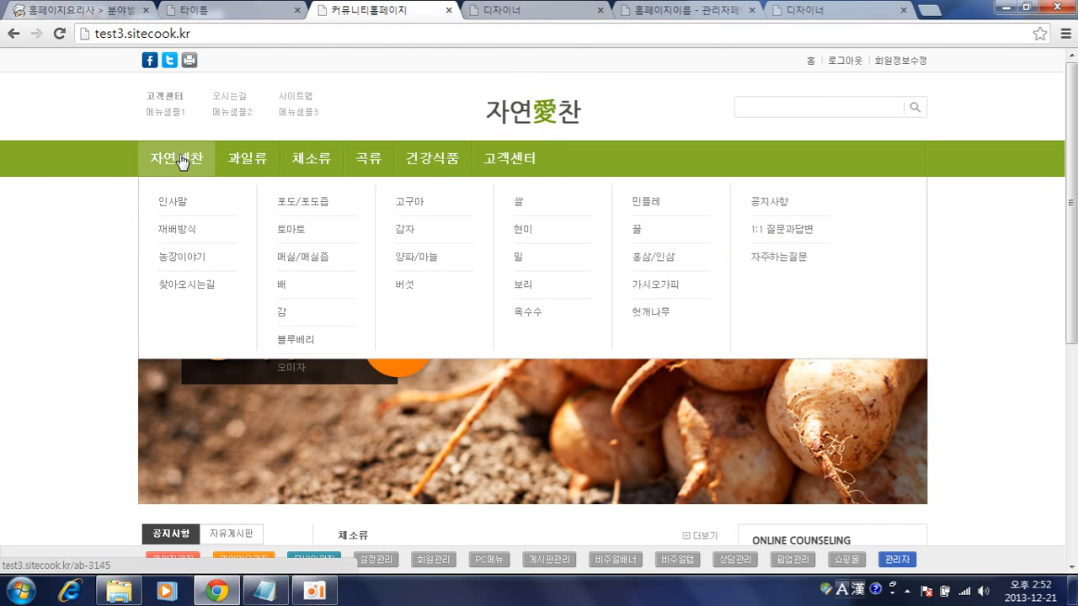
Step: Refresh header.php in the designer and copy the include file name from the menu bar's program settings
{"action": "left_click", "coordinate": [509, 9]}
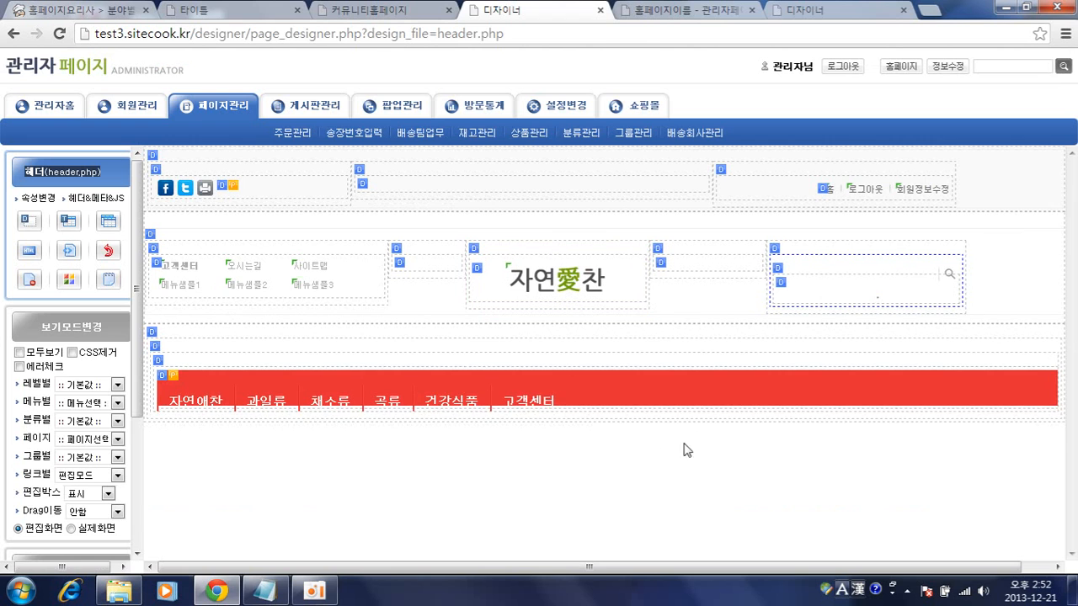
{"action": "key", "text": "F5"}
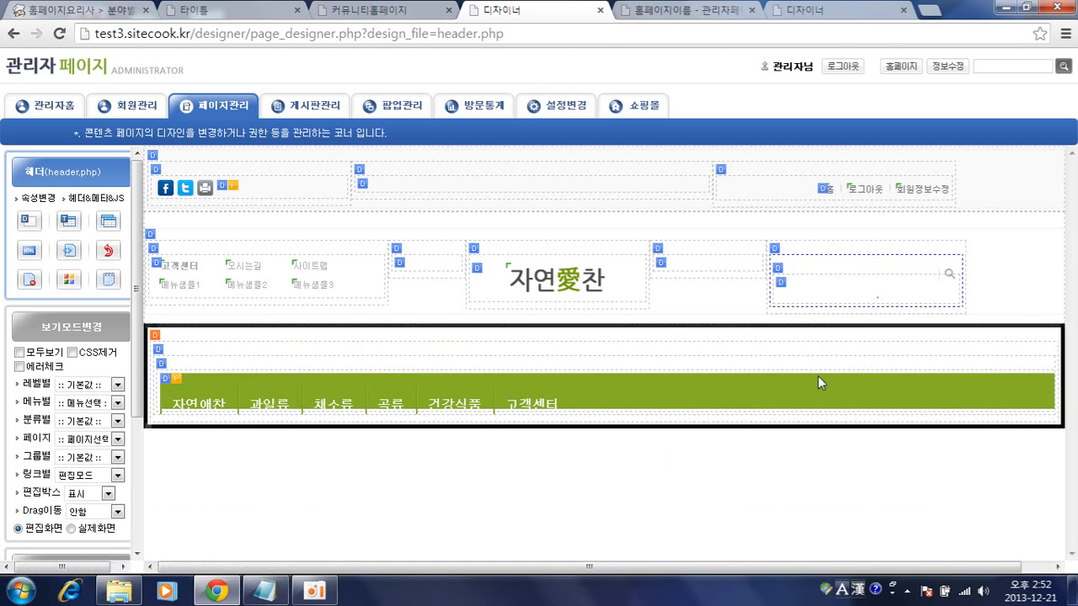
{"action": "left_click", "coordinate": [178, 379]}
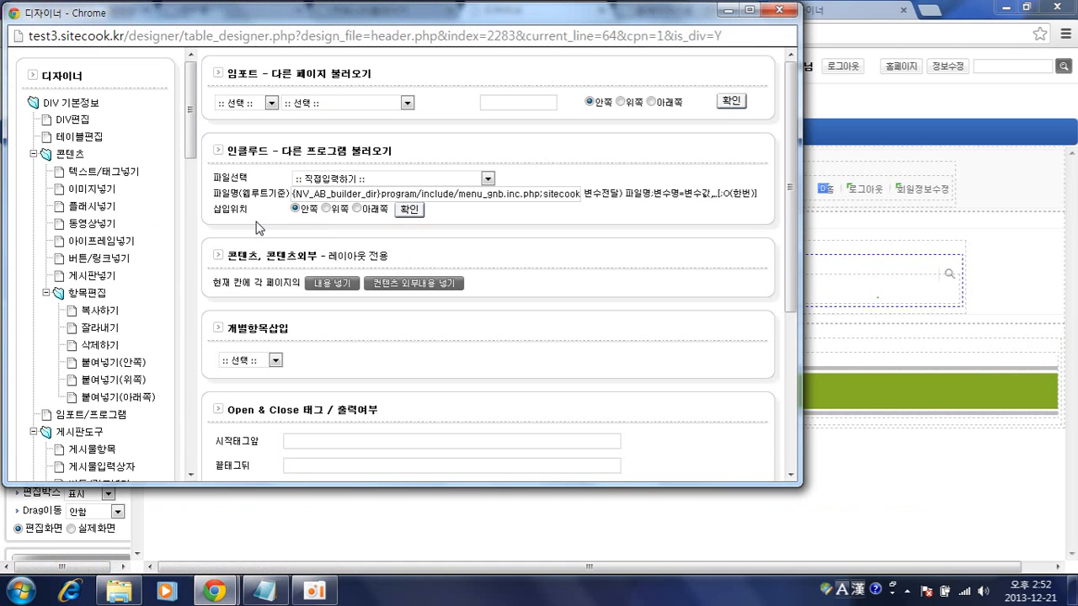
{"action": "left_click", "coordinate": [246, 192]}
{"action": "key", "text": "ctrl+a"}
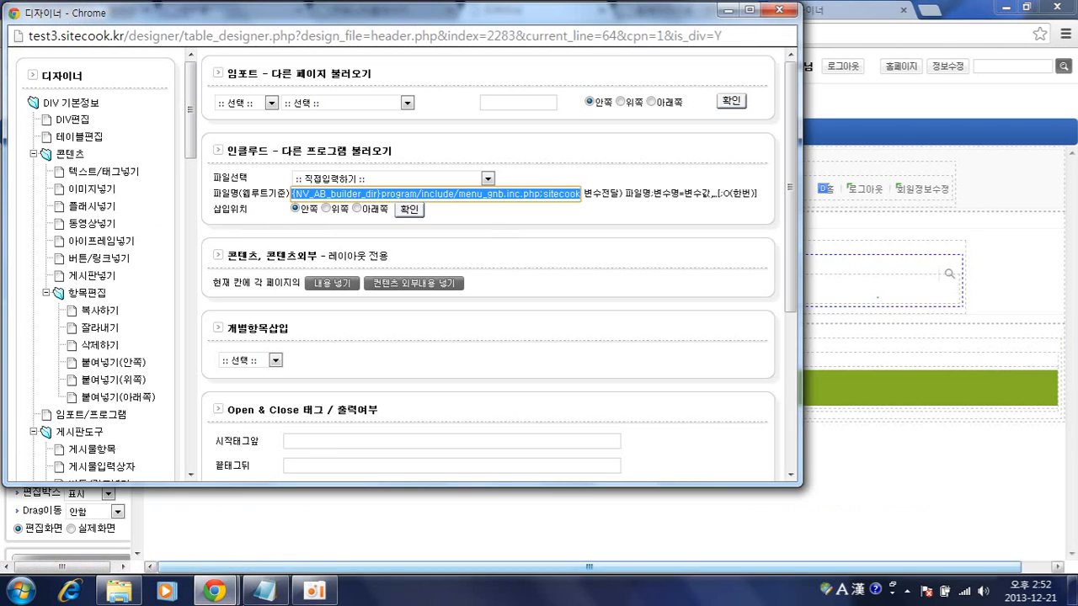
Step: Put the copied include text into Notepad, wrap its lines and enlarge the window to fit all of it
{"action": "left_click", "coordinate": [265, 590]}
{"action": "left_click_drag", "start_coordinate": [549, 396], "coordinate": [522, 190]}
{"action": "left_click", "coordinate": [565, 298]}
{"action": "left_click", "coordinate": [268, 212]}
{"action": "left_click", "coordinate": [276, 228]}
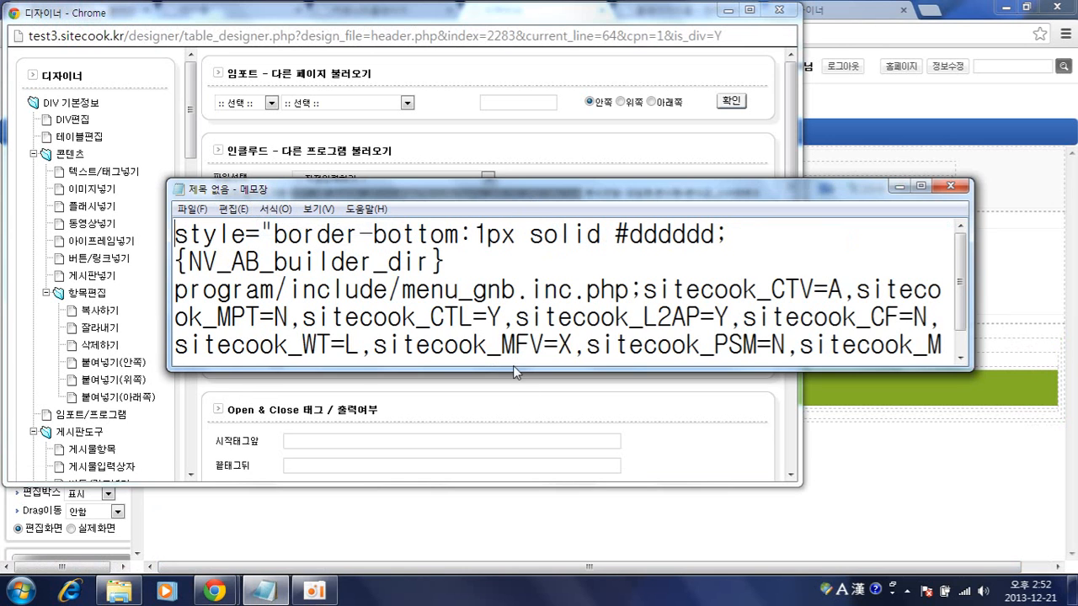
{"action": "left_click_drag", "start_coordinate": [512, 367], "coordinate": [543, 543]}
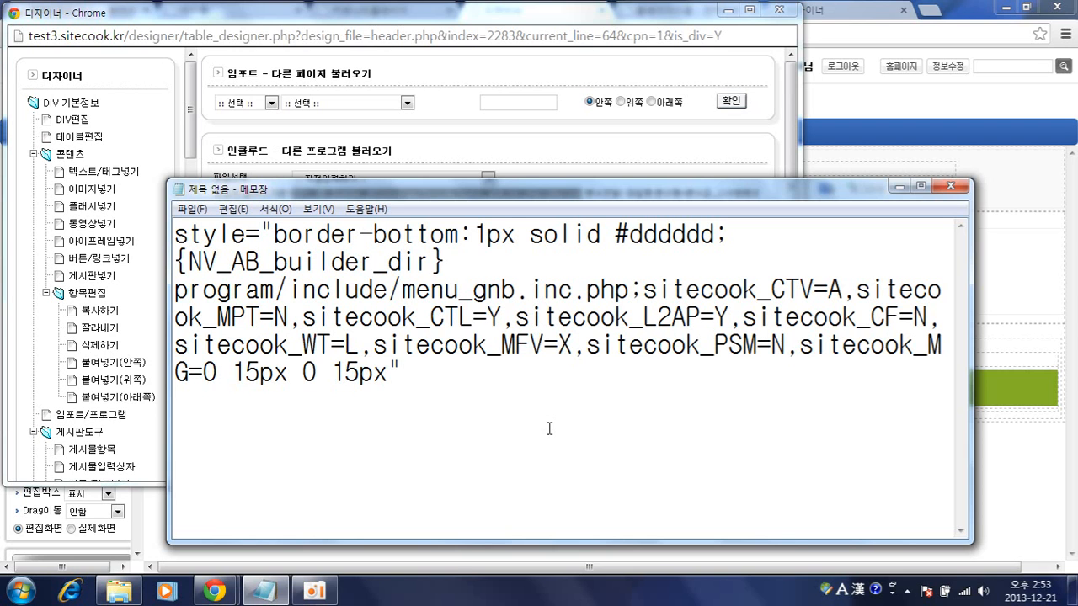
Step: Change sitecook_WT to C and sitecook_MG to 0 in the Notepad text
{"action": "left_click_drag", "start_coordinate": [177, 348], "coordinate": [364, 345]}
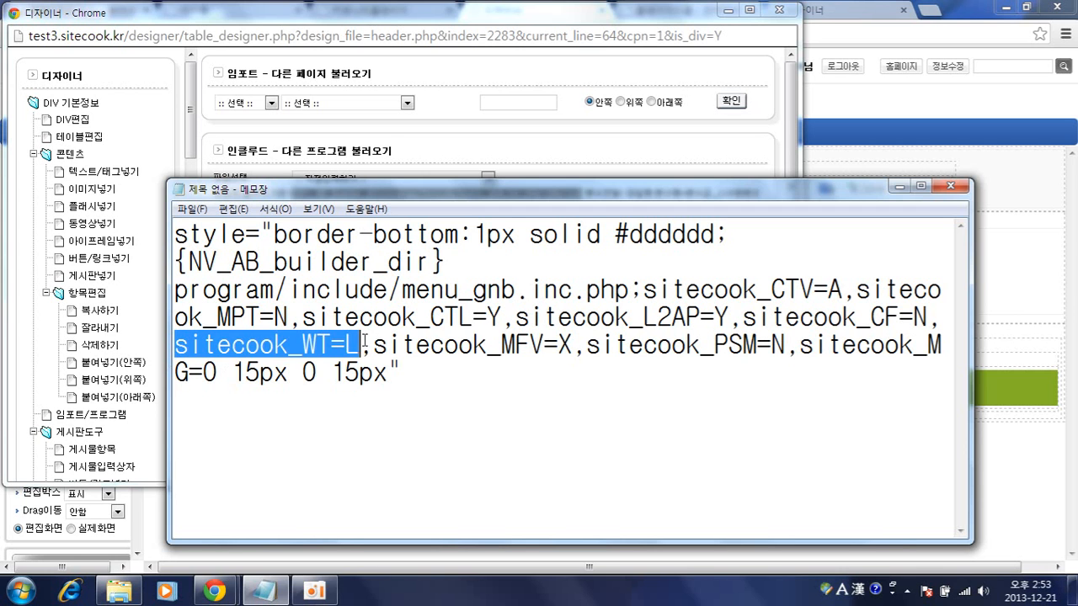
{"action": "left_click", "coordinate": [365, 345]}
{"action": "left_click_drag", "start_coordinate": [345, 347], "coordinate": [361, 347]}
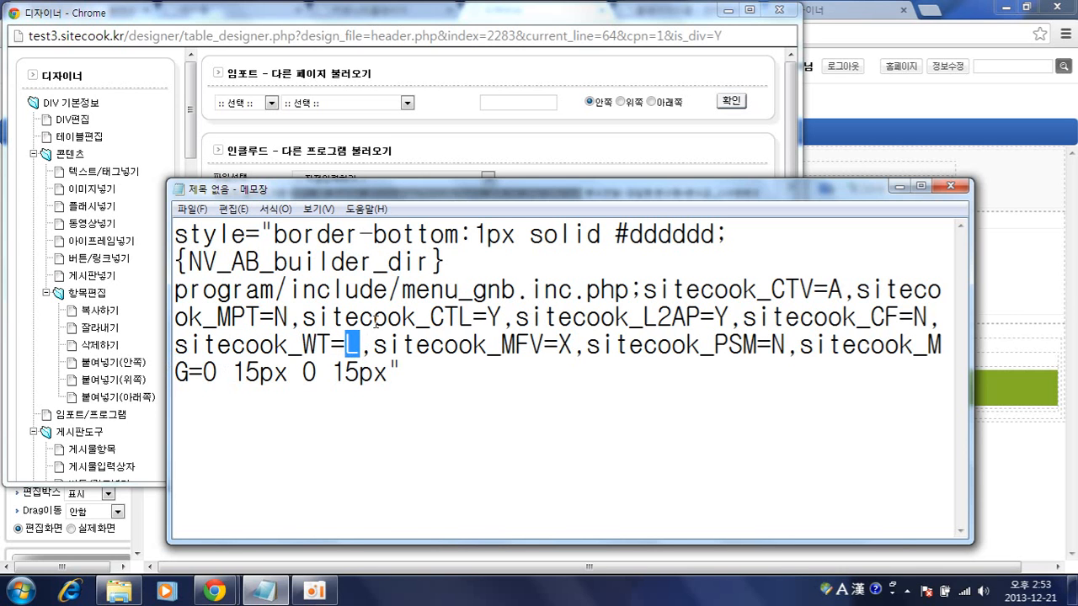
{"action": "key", "text": "Right"}
{"action": "key", "text": "BackSpace"}
{"action": "type", "text": "C"}
{"action": "left_click", "coordinate": [517, 426]}
{"action": "double_click", "coordinate": [350, 345]}
{"action": "left_click", "coordinate": [468, 410]}
{"action": "left_click_drag", "start_coordinate": [389, 372], "coordinate": [217, 372]}
{"action": "key", "text": "Delete"}
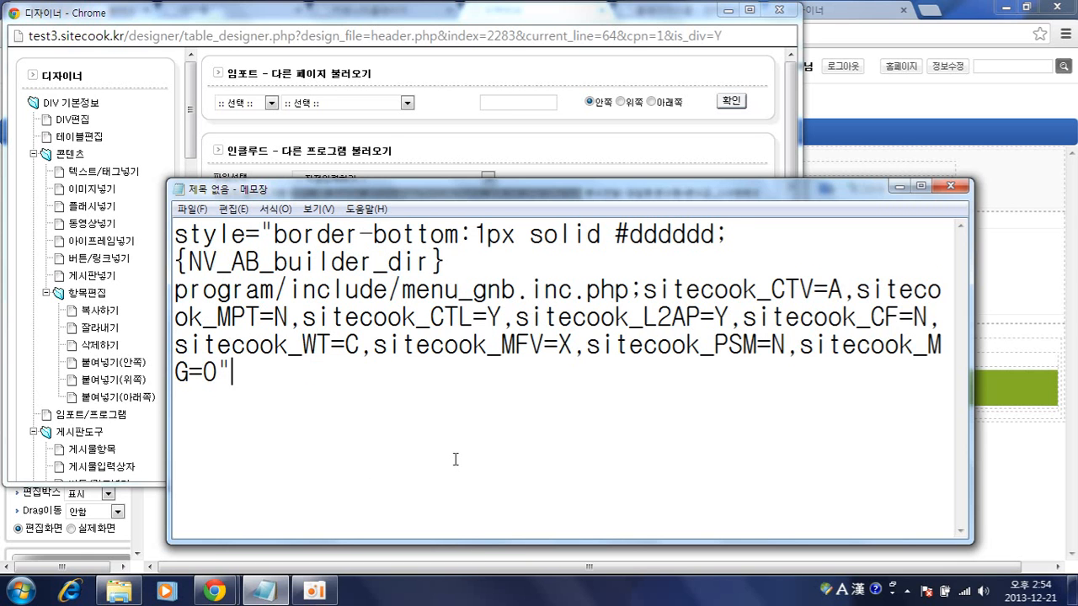
Step: Widen the Notepad window and duplicate the whole include text below the first copy, separated by a blank line
{"action": "key", "text": "ctrl+a"}
{"action": "left_click_drag", "start_coordinate": [166, 300], "coordinate": [5, 294]}
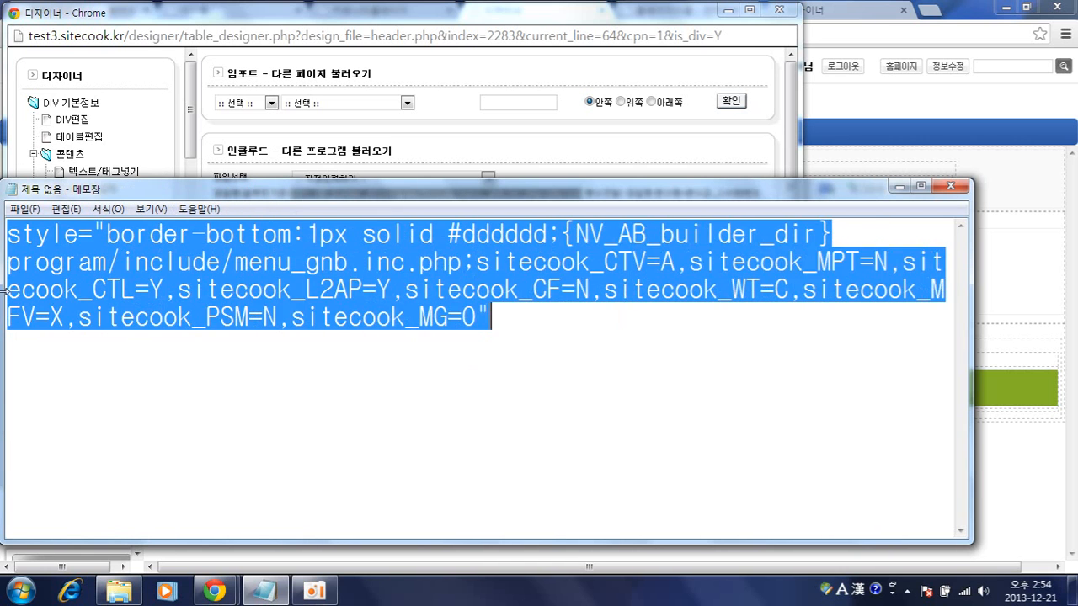
{"action": "left_click", "coordinate": [594, 358]}
{"action": "key", "text": "Return"}
{"action": "key", "text": "Return"}
{"action": "type", "text": "style=\"border-bottom:1px solid #dddddd;{NV_AB_builder_dir} program/include/menu_gnb.inc.php;sitecook_CTV=A,sitecook_MPT=N,sitecook_CTL=Y,sitecook_L2AP=Y,sitecook_CF=N,sitecook_WT=C,sitecook_MFV=X,sitecook_PSM=N,sitecook_MG=0\""}
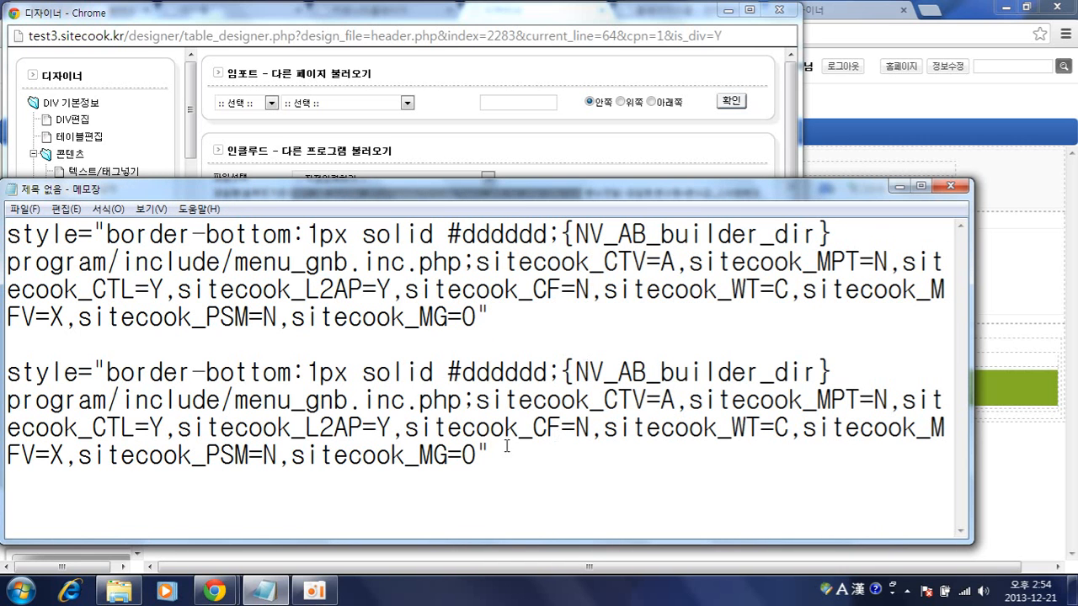
Step: In the second copy of the include text, set sitecook_WT to L and sitecook_MG to 0 15px 0 15px
{"action": "left_click_drag", "start_coordinate": [775, 427], "coordinate": [789, 428]}
{"action": "type", "text": "L"}
{"action": "left_click", "coordinate": [474, 456]}
{"action": "type", "text": "15p"}
{"action": "key", "text": "BackSpace"}
{"action": "key", "text": "BackSpace"}
{"action": "key", "text": "BackSpace"}
{"action": "type", "text": "15px 0 15px"}
{"action": "key", "text": "Left"}
{"action": "key", "text": "Left"}
{"action": "key", "text": "Left"}
{"action": "key", "text": "Left"}
{"action": "key", "text": "Left"}
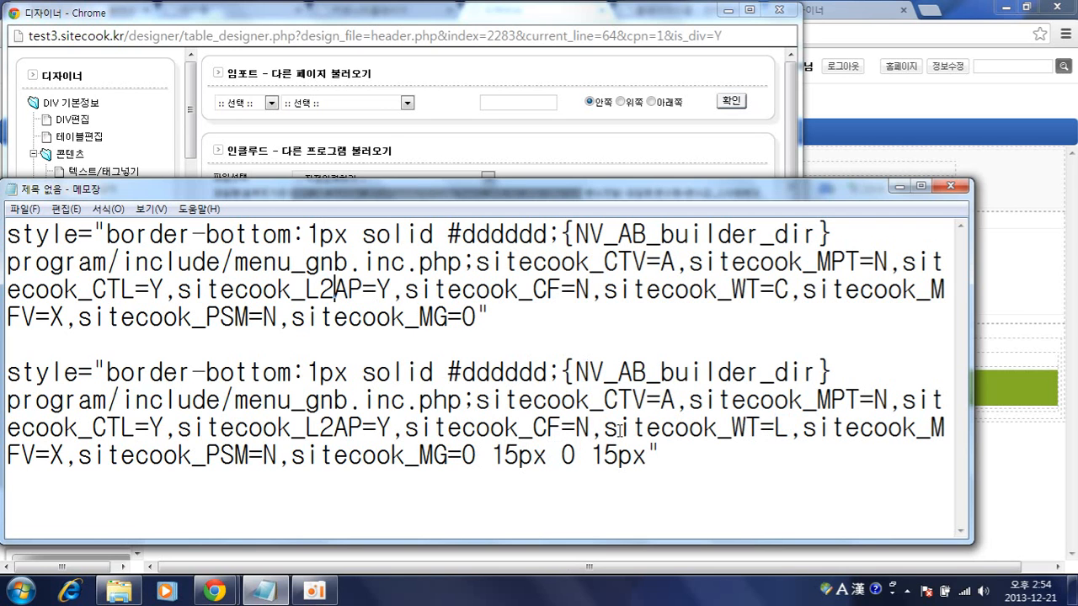
Step: Replace the menu bar's include file name with the first Notepad text containing sitecook_WT=C and sitecook_MG=0, and apply it
{"action": "left_click", "coordinate": [567, 316]}
{"action": "key", "text": "shift+Up"}
{"action": "key", "text": "shift+Up"}
{"action": "key", "text": "shift+Up"}
{"action": "key", "text": "shift+Home"}
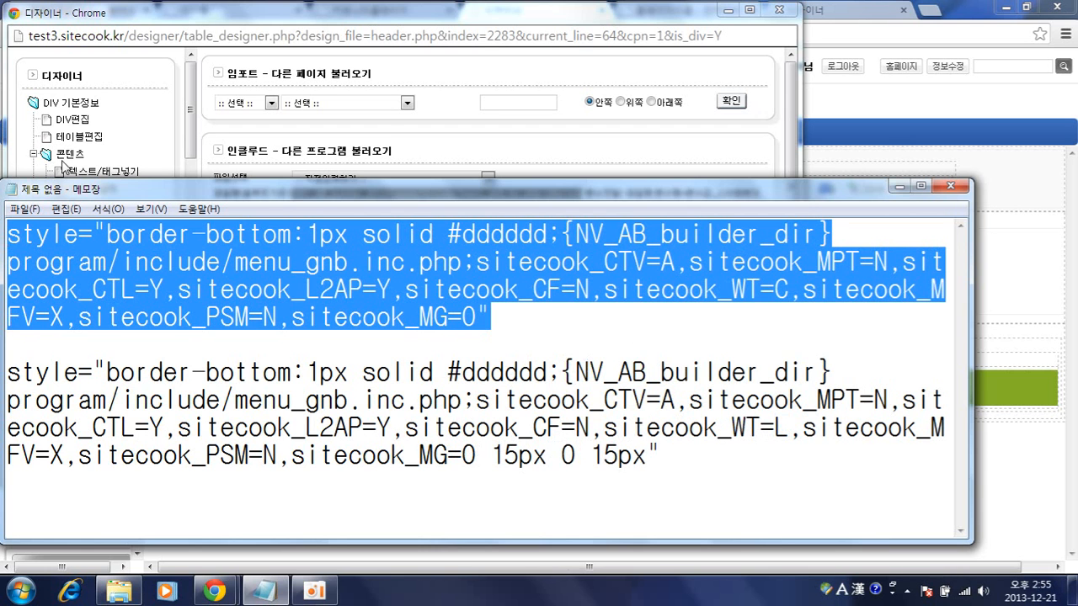
{"action": "left_click", "coordinate": [433, 153]}
{"action": "left_click", "coordinate": [439, 193]}
{"action": "key", "text": "ctrl+a"}
{"action": "type", "text": "style=\"border-bottom:1px solid #dddddd;{NV_AB_builder_dir}program/include/menu_gnb.inc.php;sitecook_CTV=A,sitecook_MPT=N,sitecook_CTL=Y,sitecook_L2AP=Y,sitecook_CF=N,sitecook_WT=C,sitecook_MFV=X,sitecook_PSM=N,sitecook_MG=0\""}
{"action": "left_click", "coordinate": [409, 208]}
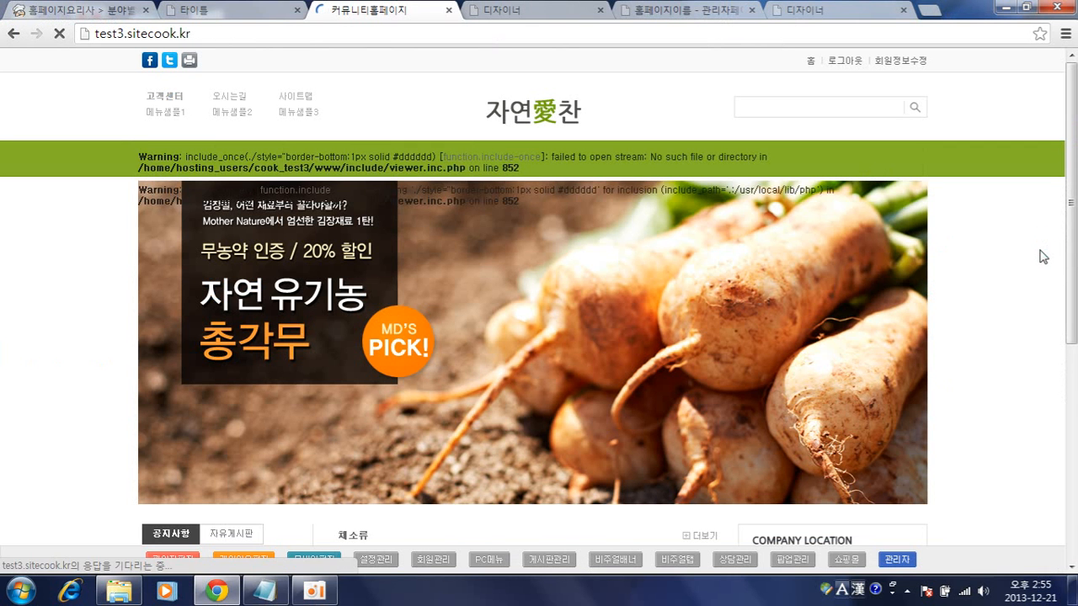
Step: Reopen the menu bar's program settings in header.php and delete the first line, style="border-bottom:1px solid #dddddd;{NV_AB_builder_dir}, from the Notepad text
{"action": "left_click", "coordinate": [466, 9]}
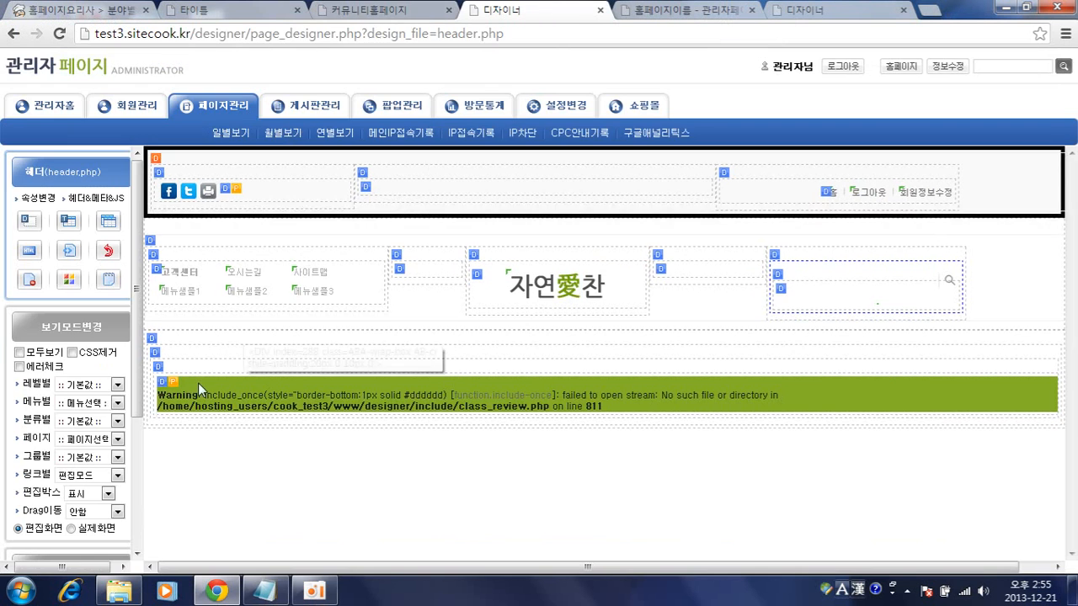
{"action": "left_click", "coordinate": [182, 375]}
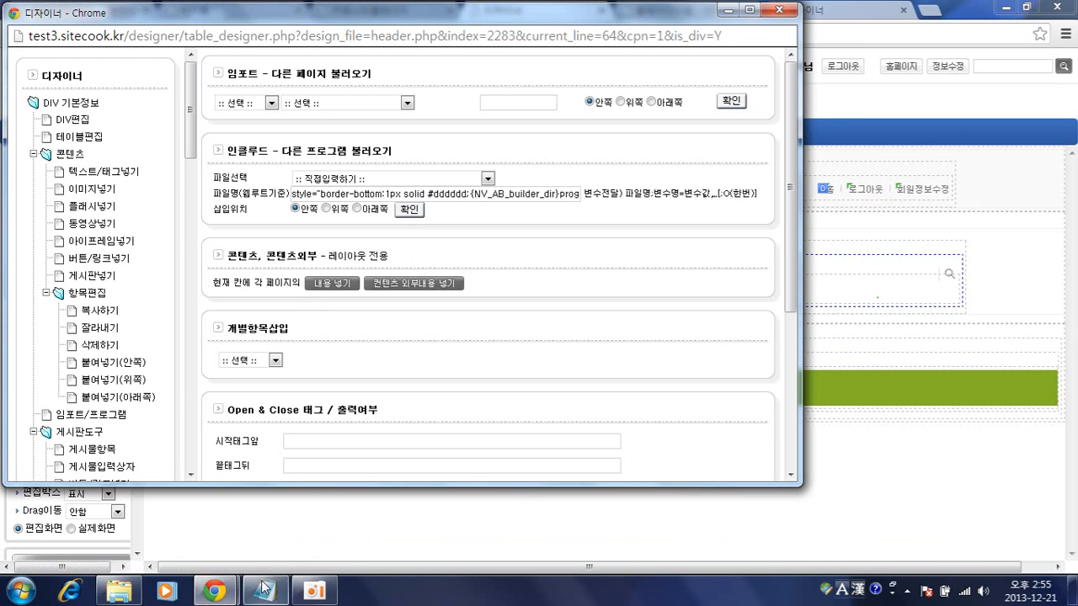
{"action": "left_click", "coordinate": [263, 587]}
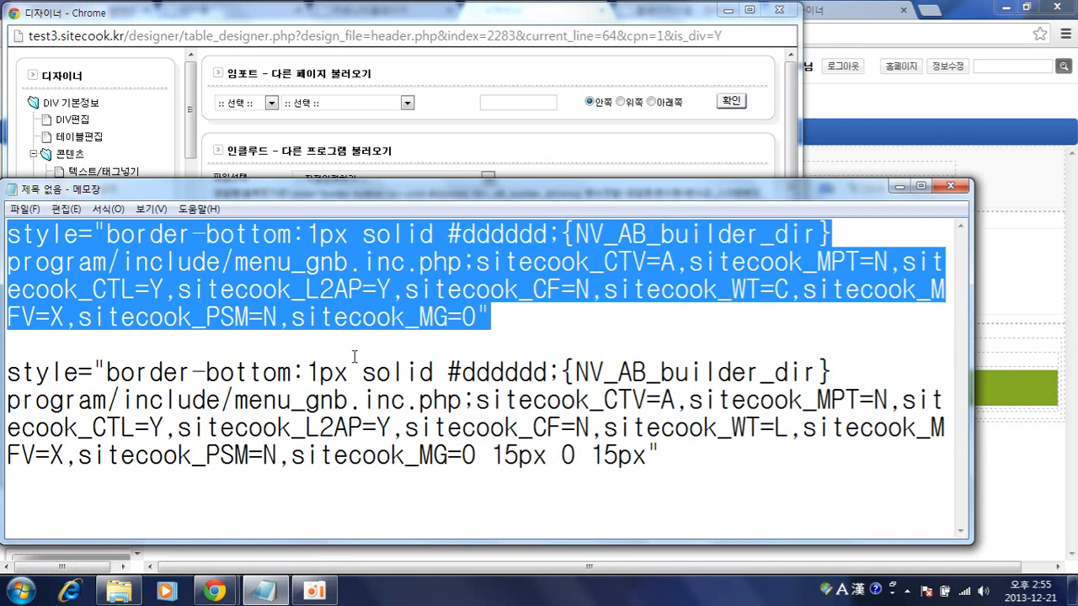
{"action": "left_click", "coordinate": [462, 317]}
{"action": "left_click", "coordinate": [843, 239]}
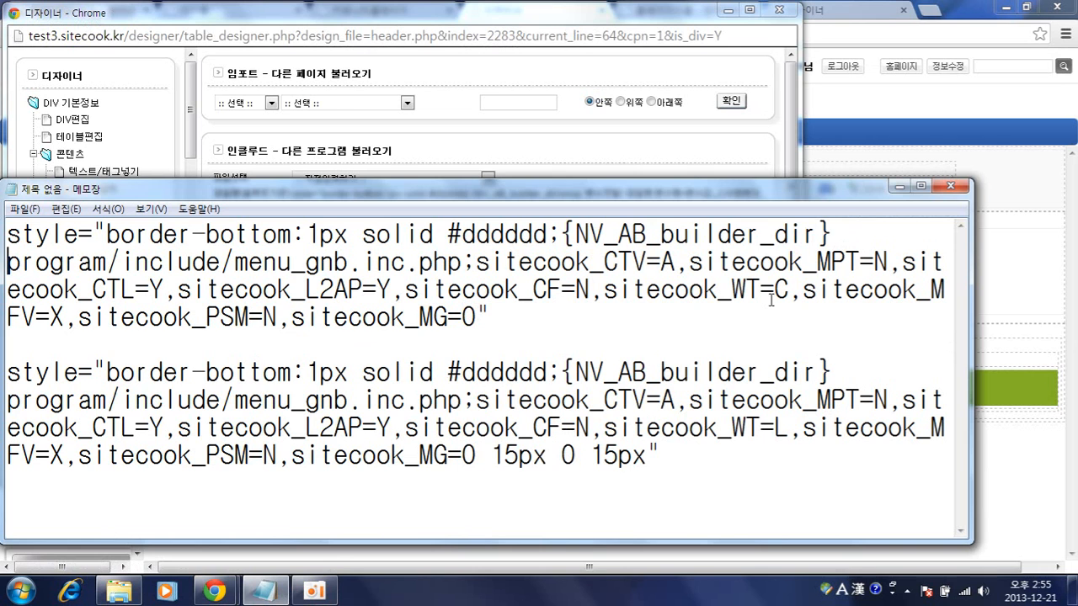
{"action": "left_click_drag", "start_coordinate": [855, 232], "coordinate": [3, 174]}
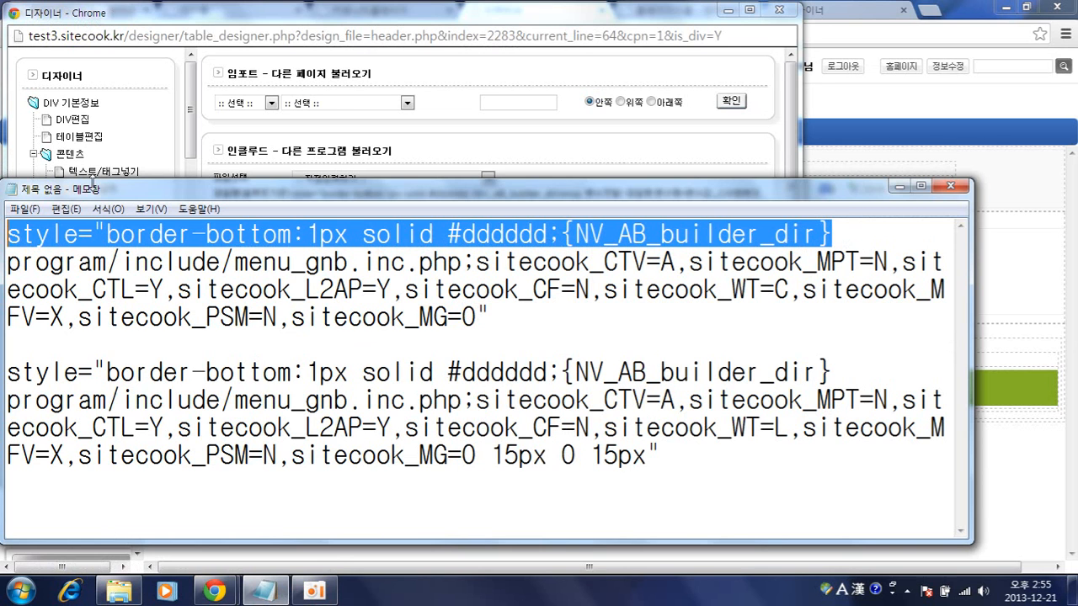
{"action": "left_click", "coordinate": [205, 292]}
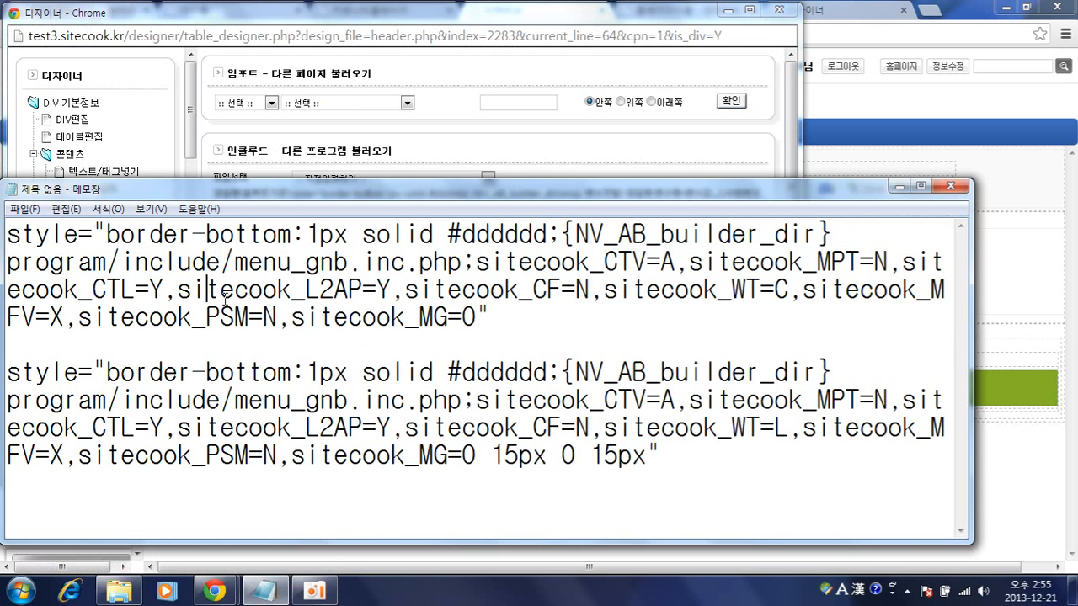
{"action": "left_click_drag", "start_coordinate": [532, 323], "coordinate": [204, 261]}
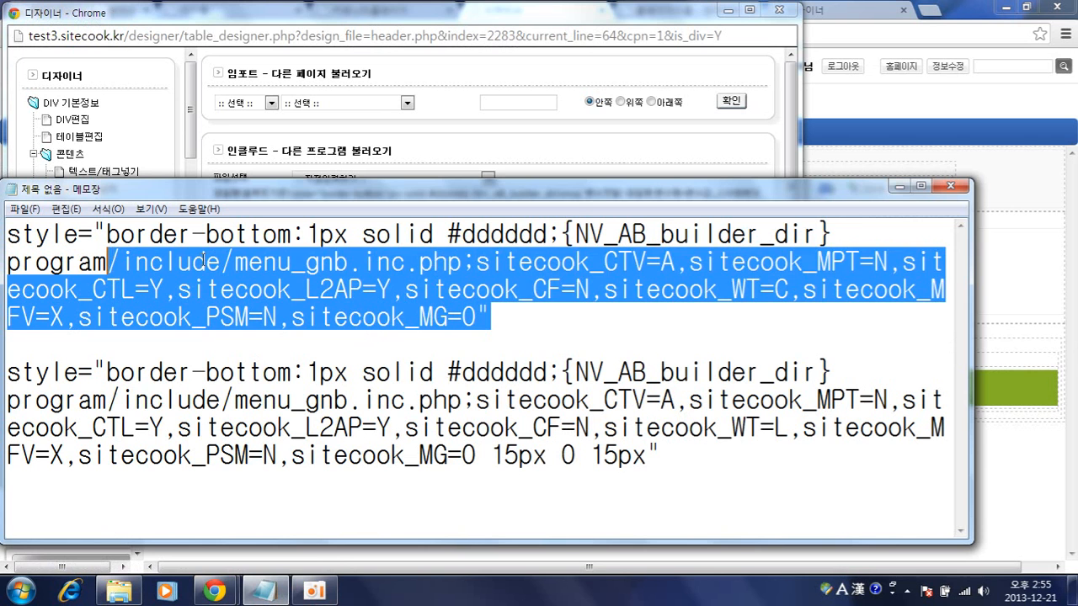
{"action": "left_click_drag", "start_coordinate": [883, 231], "coordinate": [20, 157]}
{"action": "key", "text": "Delete"}
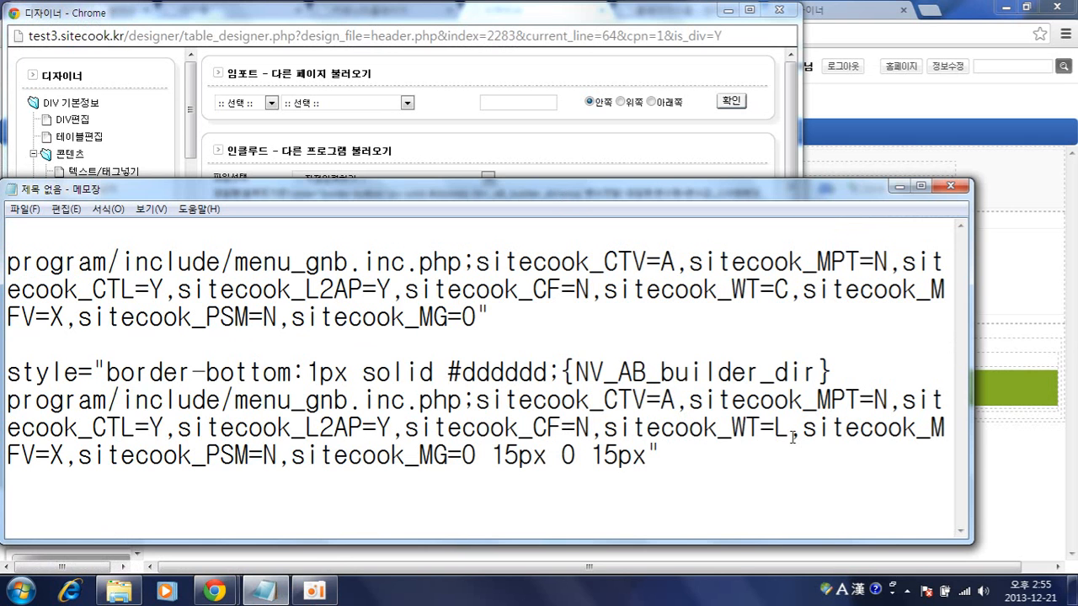
Step: Delete the style line from the second Notepad copy, try the first copy as the menu bar's include file name, and undo that change
{"action": "left_click_drag", "start_coordinate": [879, 373], "coordinate": [5, 366]}
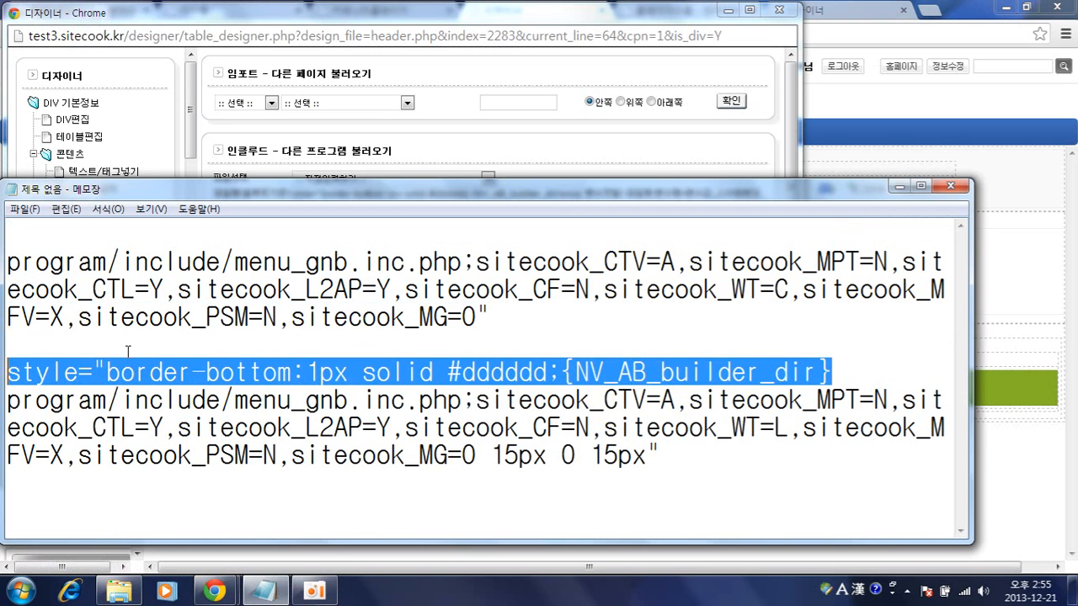
{"action": "key", "text": "Delete"}
{"action": "left_click_drag", "start_coordinate": [489, 317], "coordinate": [21, 223]}
{"action": "key", "text": "ctrl+c"}
{"action": "left_click", "coordinate": [383, 150]}
{"action": "left_click", "coordinate": [367, 194]}
{"action": "key", "text": "ctrl+a"}
{"action": "key", "text": "ctrl+v"}
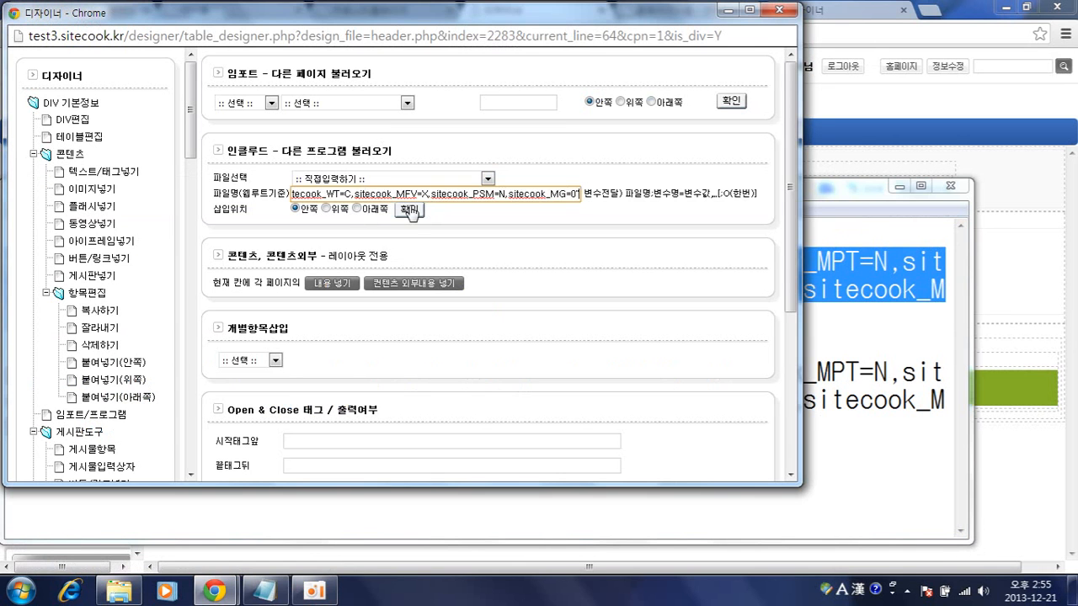
{"action": "left_click", "coordinate": [410, 211]}
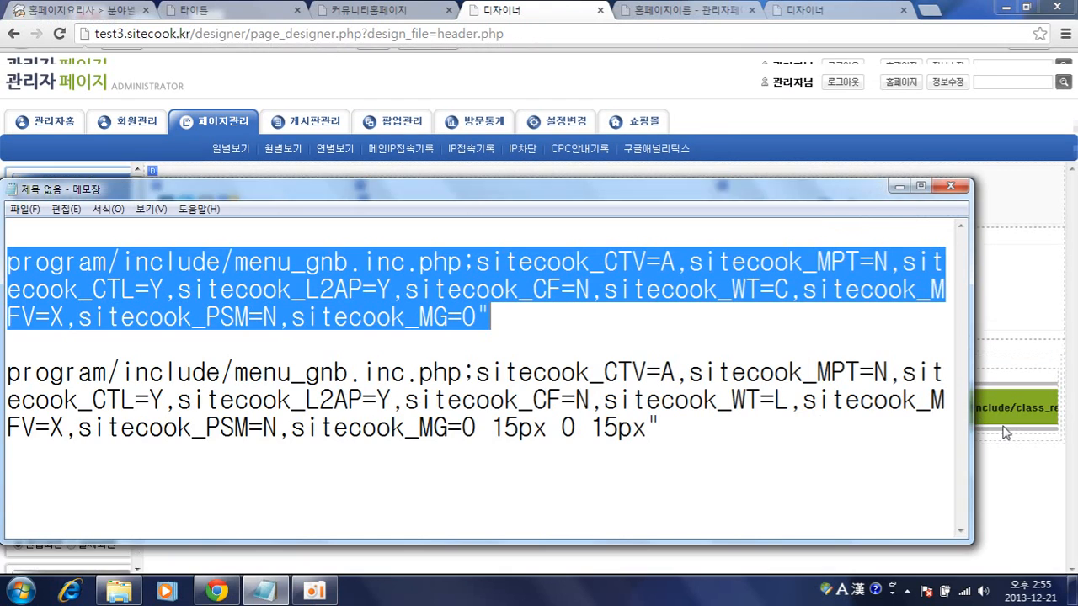
{"action": "left_click", "coordinate": [1004, 433]}
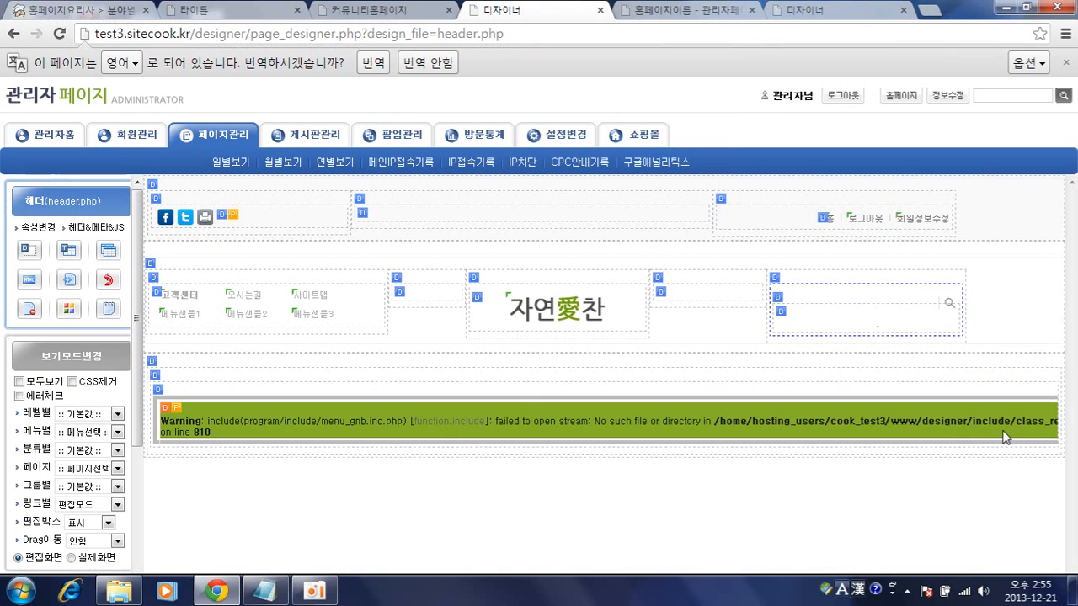
{"action": "left_click", "coordinate": [105, 286]}
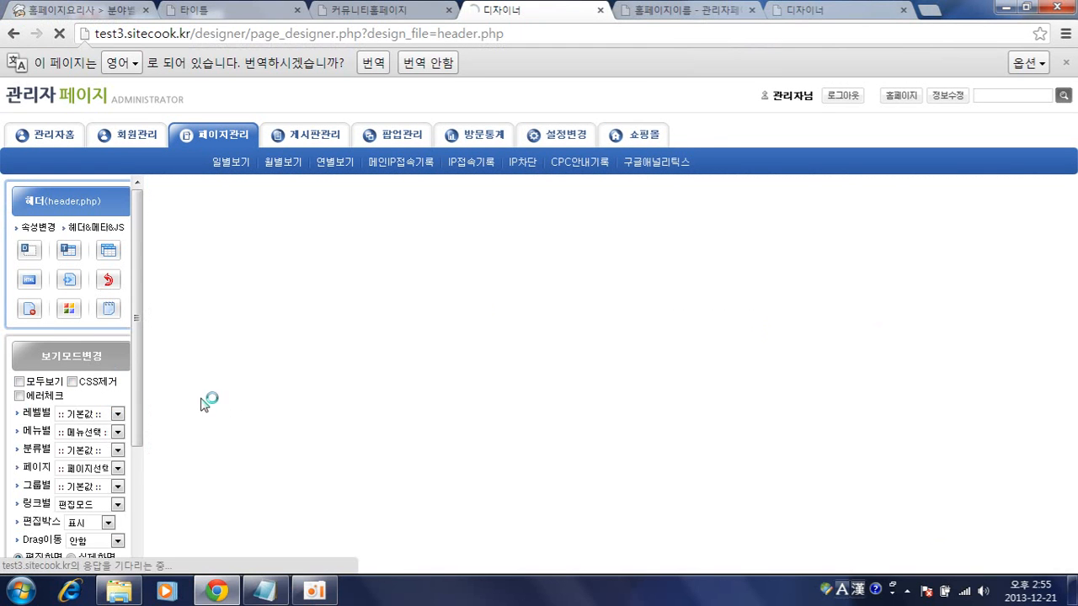
Step: Open the menu bar's program settings and replace all the Notepad text with its include file name, starting with {NV_AB_builder_dir}
{"action": "left_click", "coordinate": [187, 403]}
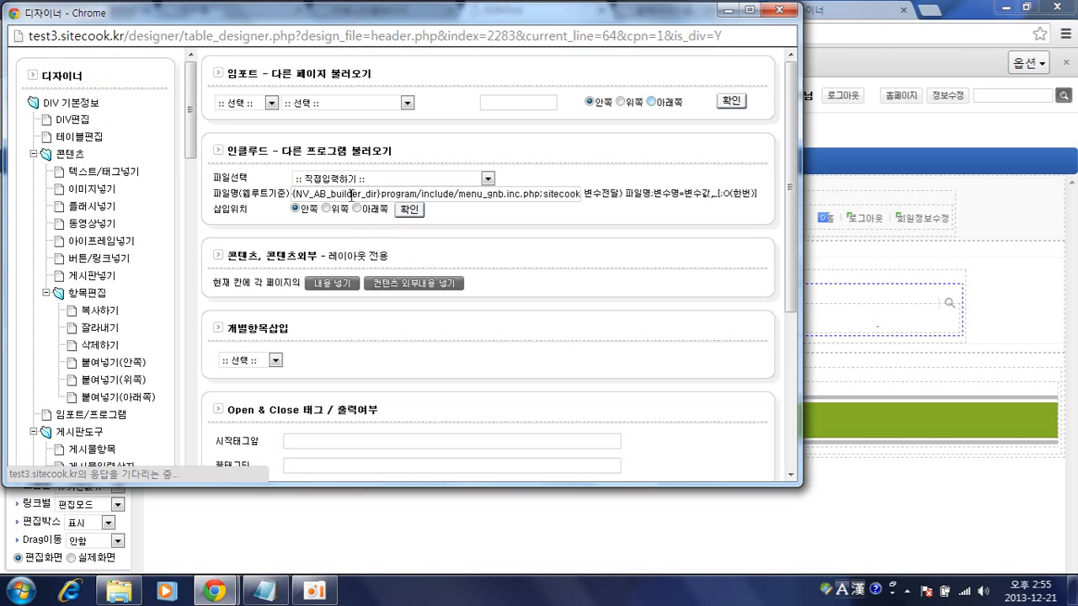
{"action": "left_click", "coordinate": [347, 193]}
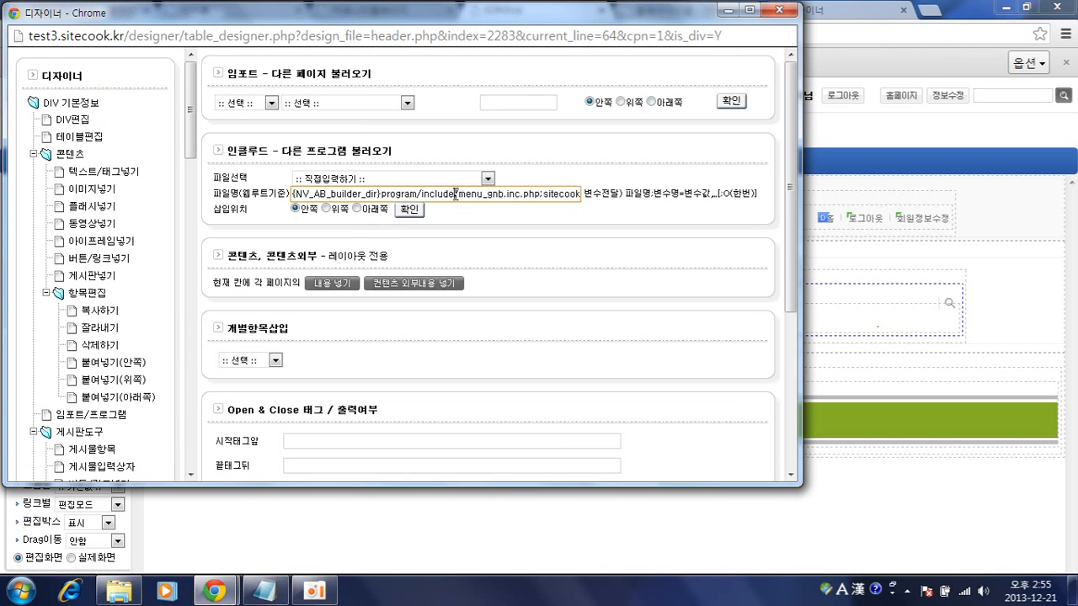
{"action": "key", "text": "ctrl+a"}
{"action": "left_click", "coordinate": [265, 592]}
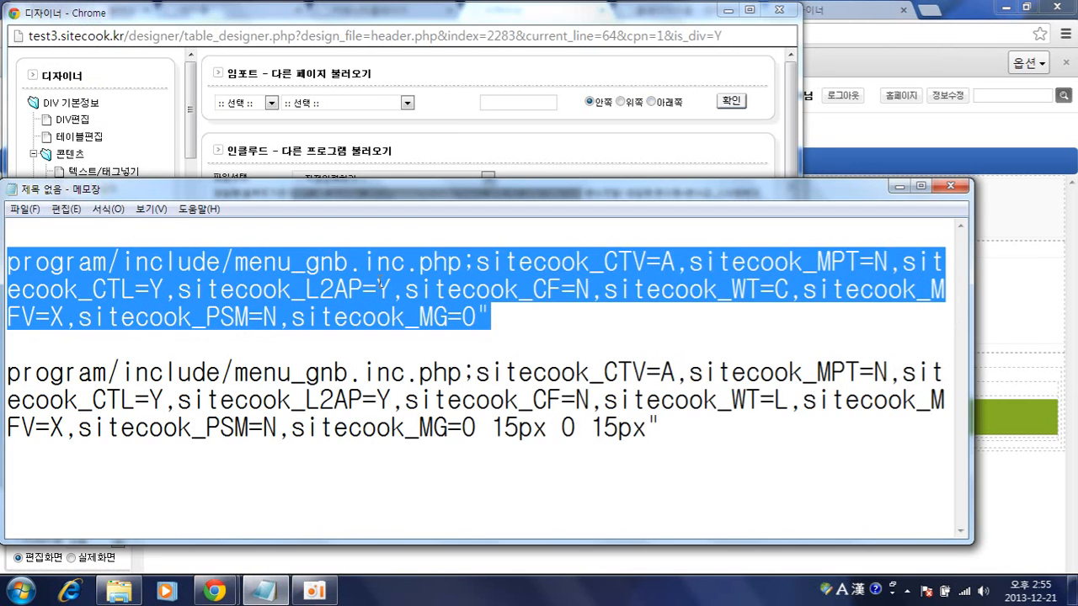
{"action": "key", "text": "ctrl+a"}
{"action": "key", "text": "ctrl+v"}
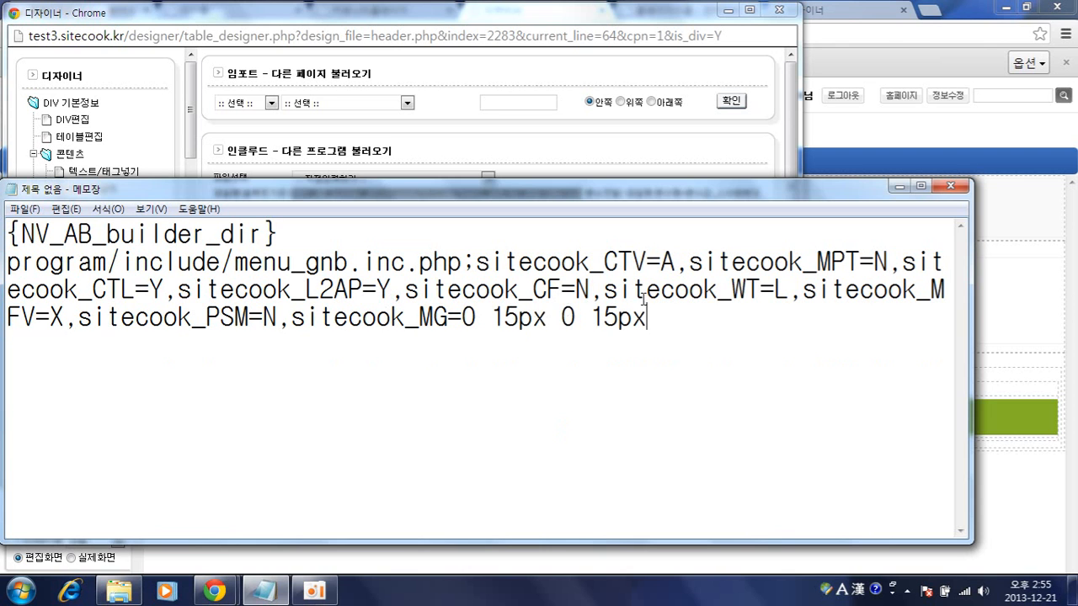
Step: In the Notepad include text, set sitecook_WT to C and sitecook_MG to 0
{"action": "double_click", "coordinate": [780, 290]}
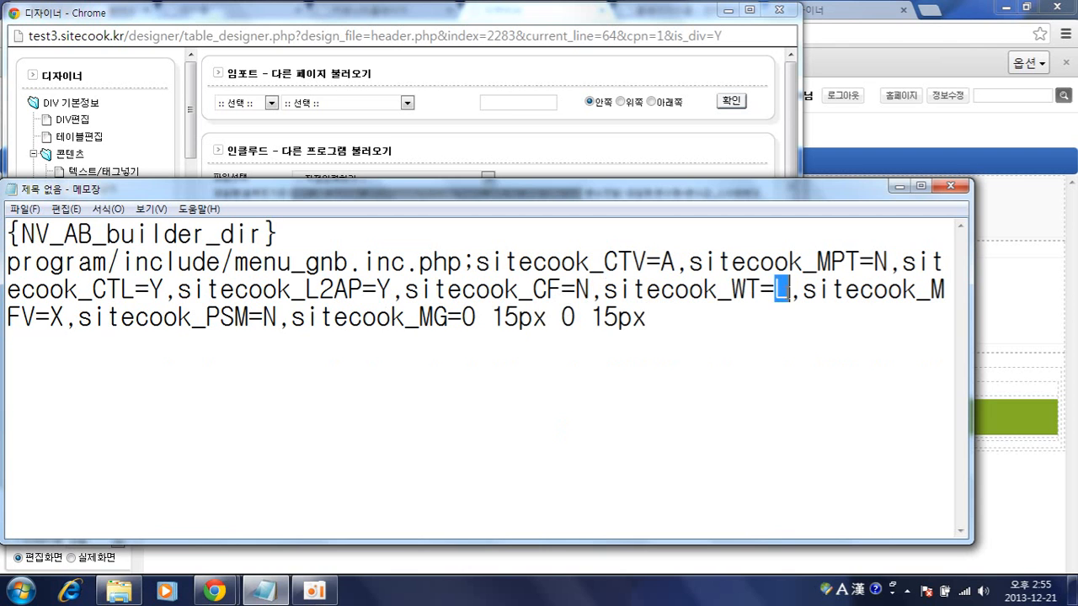
{"action": "type", "text": "C"}
{"action": "left_click", "coordinate": [633, 340]}
{"action": "key", "text": "End"}
{"action": "key", "text": "BackSpace"}
{"action": "key", "text": "BackSpace"}
{"action": "key", "text": "BackSpace"}
{"action": "key", "text": "BackSpace"}
{"action": "key", "text": "BackSpace"}
{"action": "key", "text": "BackSpace"}
{"action": "key", "text": "BackSpace"}
{"action": "key", "text": "BackSpace"}
{"action": "key", "text": "BackSpace"}
{"action": "key", "text": "BackSpace"}
{"action": "key", "text": "BackSpace"}
{"action": "key", "text": "BackSpace"}
{"action": "key", "text": "BackSpace"}
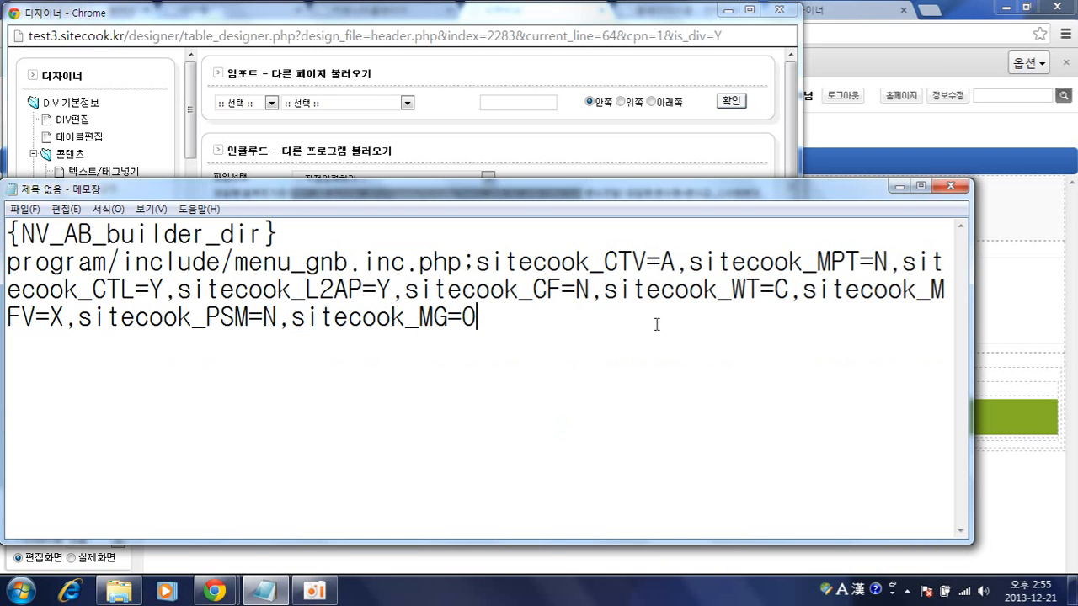
{"action": "type", "text": "0"}
Step: Replace the menu bar's include file name with the whole edited Notepad text and apply it
{"action": "key", "text": "ctrl+a"}
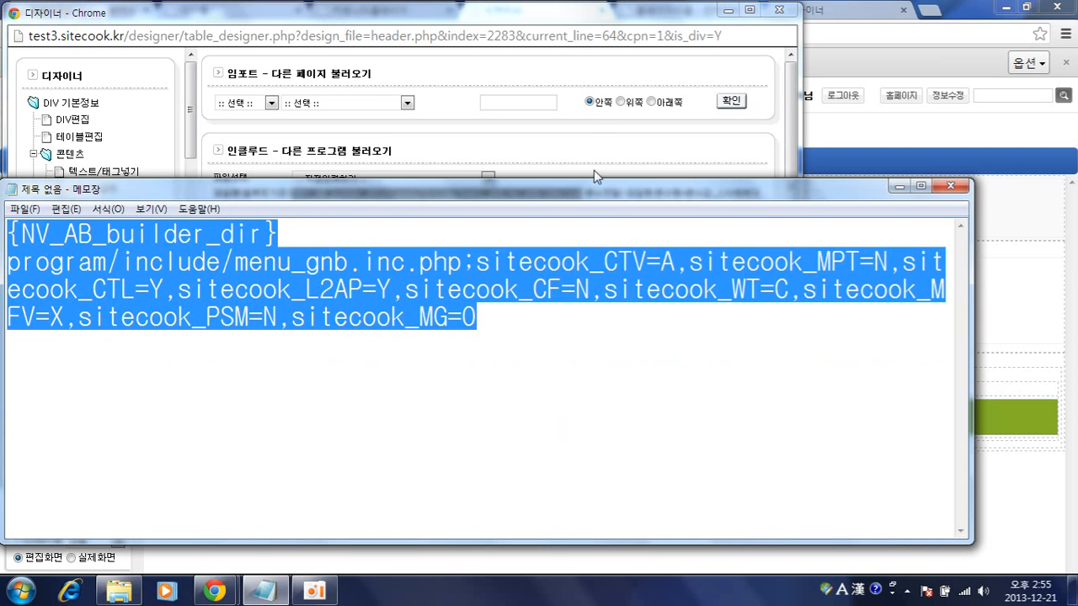
{"action": "key", "text": "ctrl+c"}
{"action": "left_click", "coordinate": [593, 170]}
{"action": "left_click", "coordinate": [545, 194]}
{"action": "key", "text": "ctrl+a"}
{"action": "key", "text": "ctrl+v"}
{"action": "left_click", "coordinate": [409, 209]}
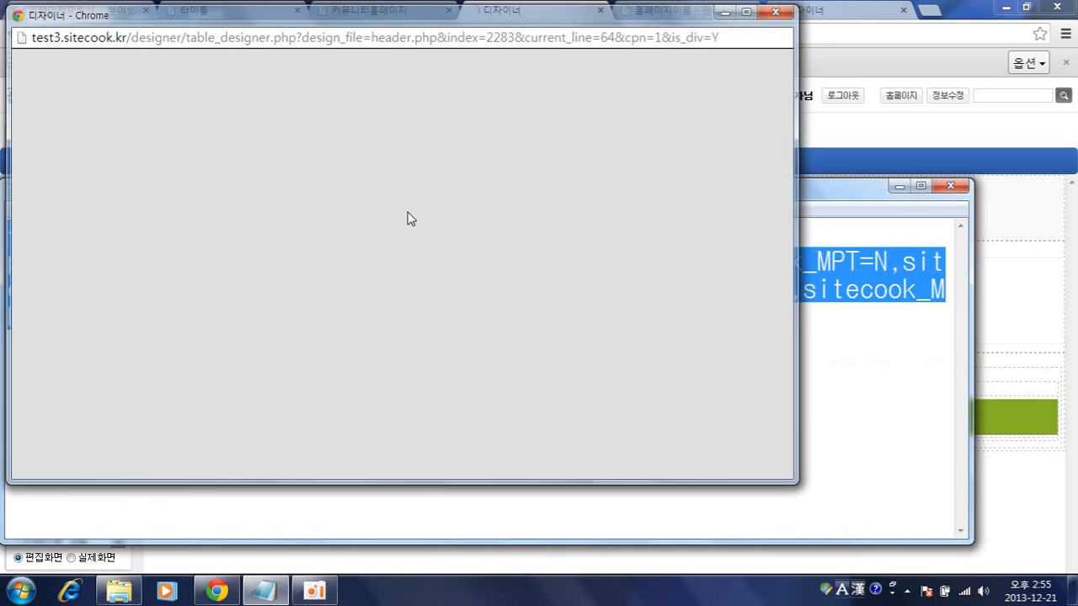
{"action": "left_click", "coordinate": [1053, 341]}
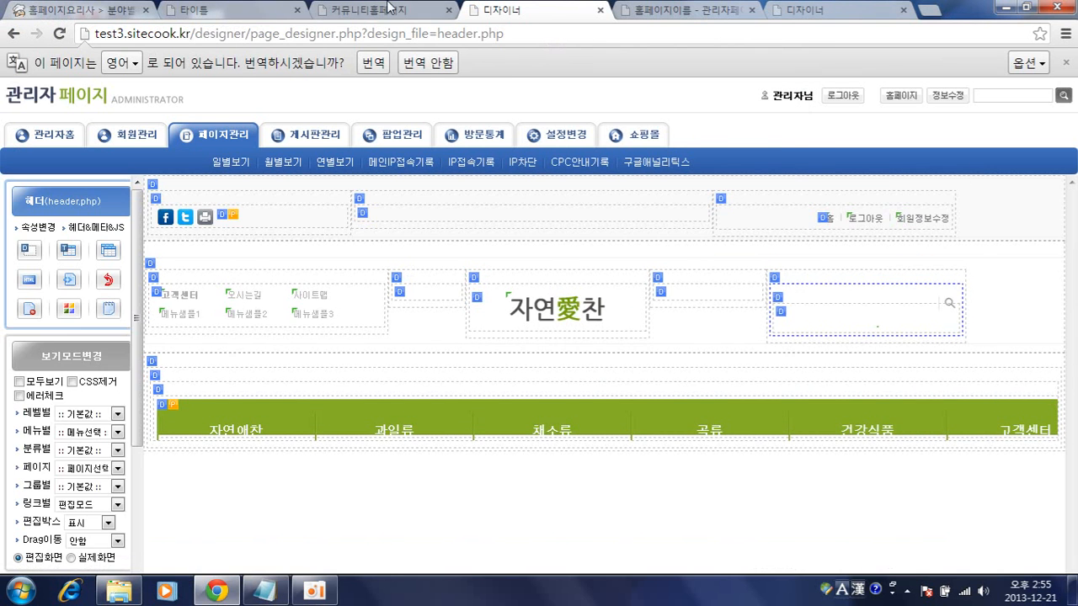
Step: Reload the test site's home page, check the menu bar, and compare the footer with the demo site's
{"action": "left_click", "coordinate": [388, 10]}
{"action": "key", "text": "F5"}
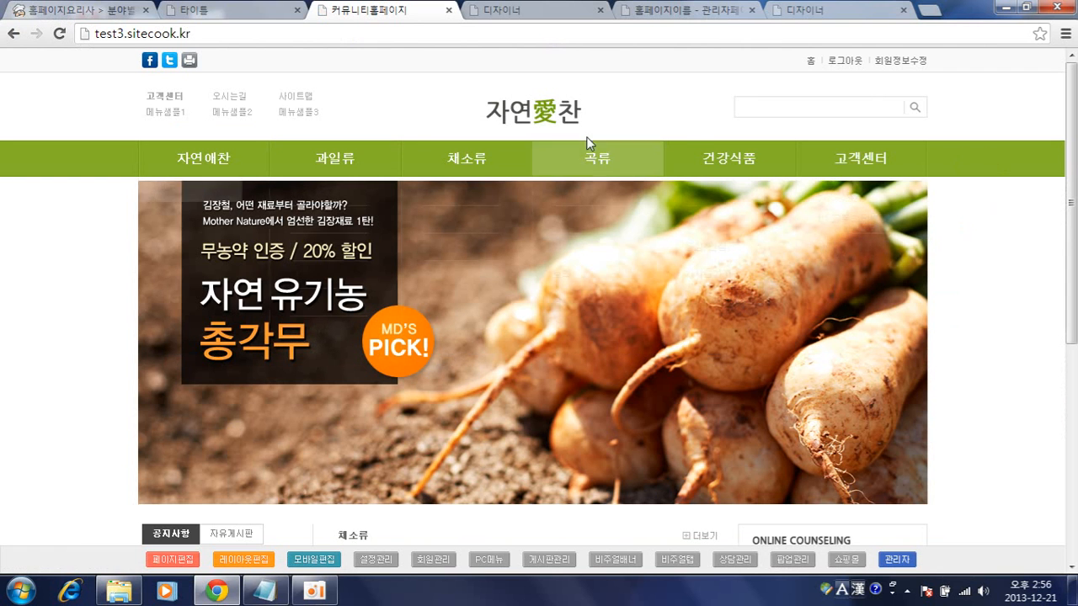
{"action": "scroll", "coordinate": [32, 240], "scroll_direction": "down", "scroll_amount": 5}
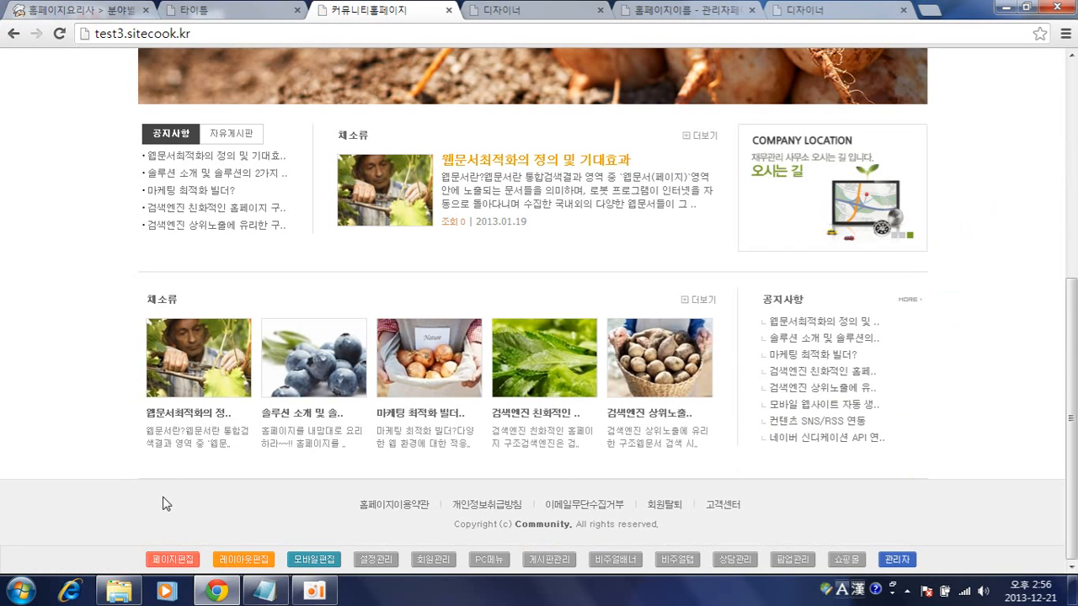
{"action": "key", "text": "ctrl+shift+Tab"}
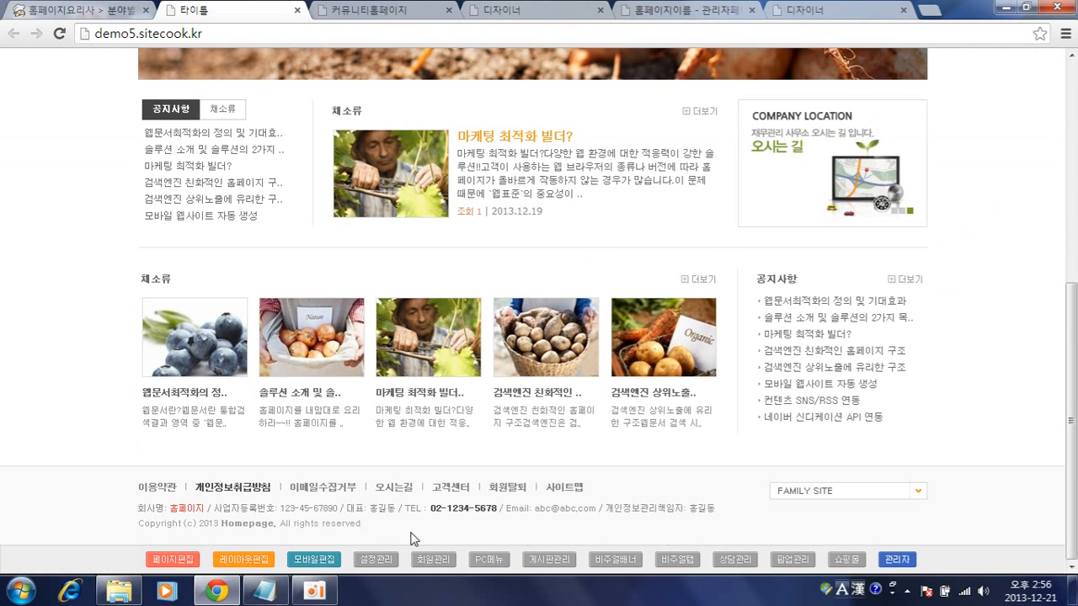
Step: Open the template (템플릿) list in the admin page management and find the footer templates
{"action": "left_click", "coordinate": [590, 3]}
{"action": "left_click", "coordinate": [649, 4]}
{"action": "scroll", "coordinate": [355, 232], "scroll_direction": "down", "scroll_amount": 3}
{"action": "scroll", "coordinate": [361, 185], "scroll_direction": "up", "scroll_amount": 2}
{"action": "scroll", "coordinate": [368, 170], "scroll_direction": "up", "scroll_amount": 3}
{"action": "left_click", "coordinate": [250, 110]}
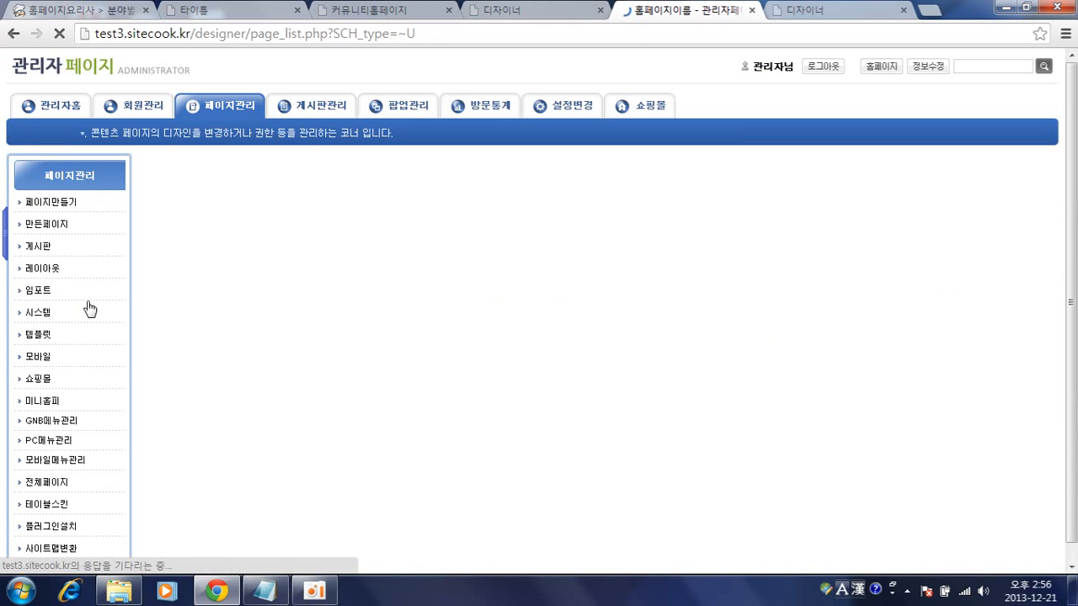
{"action": "left_click", "coordinate": [38, 334]}
{"action": "scroll", "coordinate": [354, 303], "scroll_direction": "down", "scroll_amount": 6}
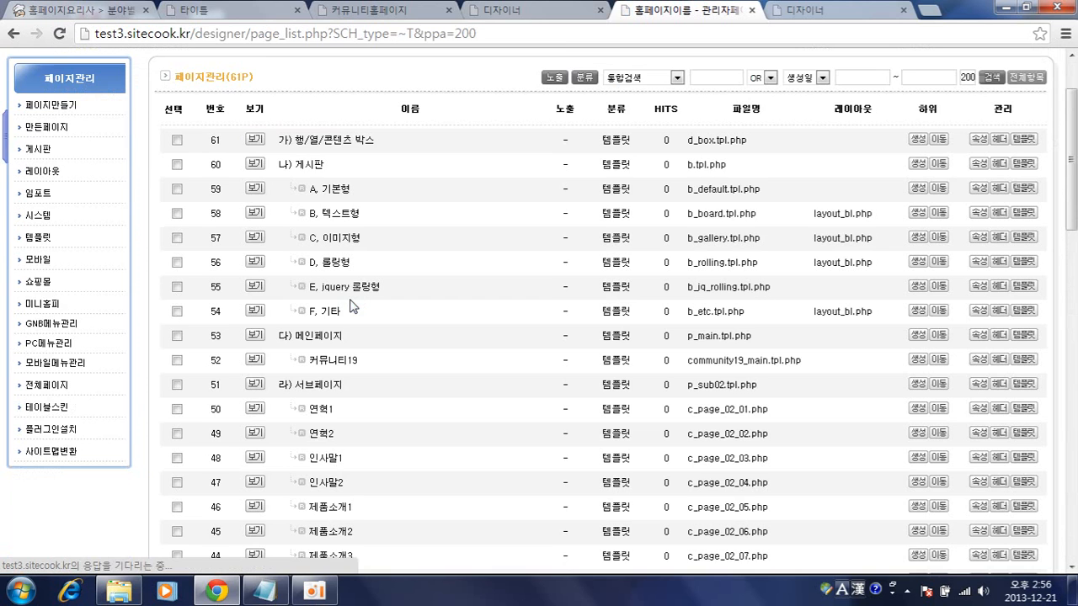
{"action": "scroll", "coordinate": [353, 305], "scroll_direction": "down", "scroll_amount": 5}
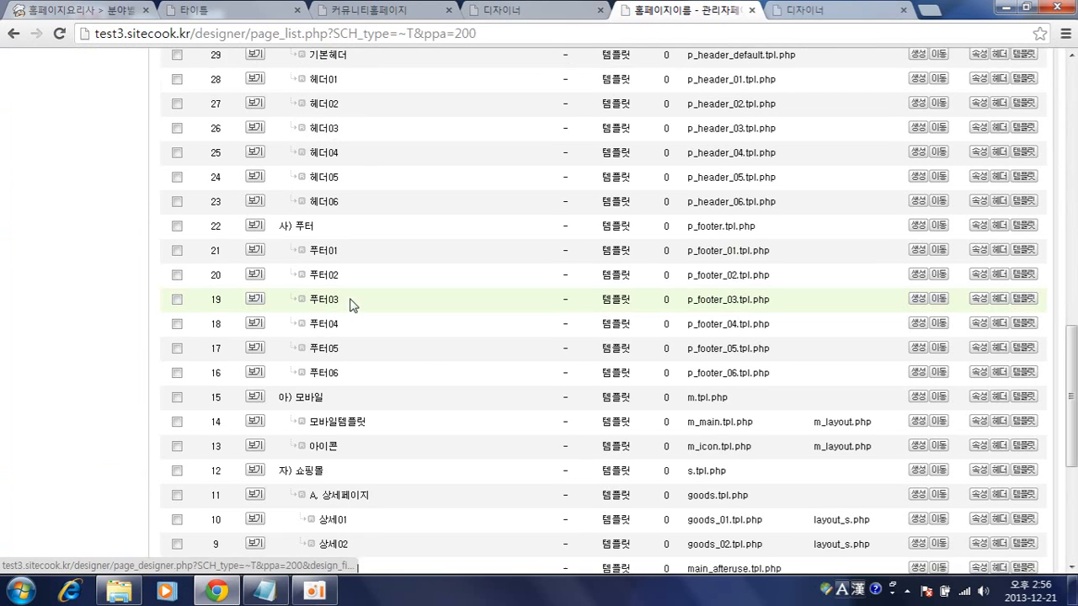
Step: Preview the footer templates 푸터05, 푸터01 and 푸터03
{"action": "left_click", "coordinate": [256, 347]}
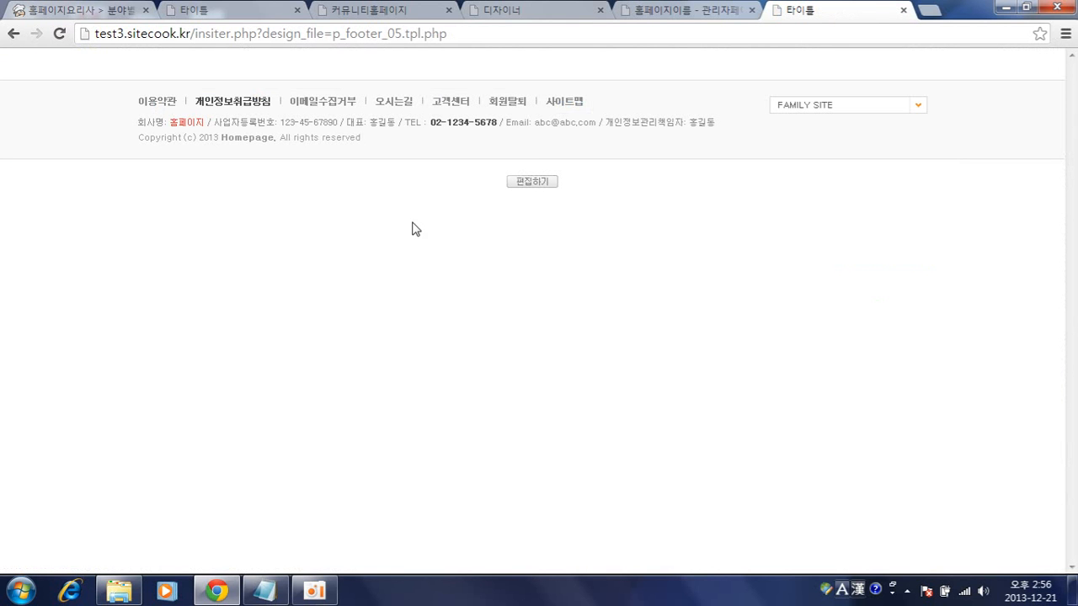
{"action": "left_click", "coordinate": [677, 8]}
{"action": "left_click", "coordinate": [257, 256]}
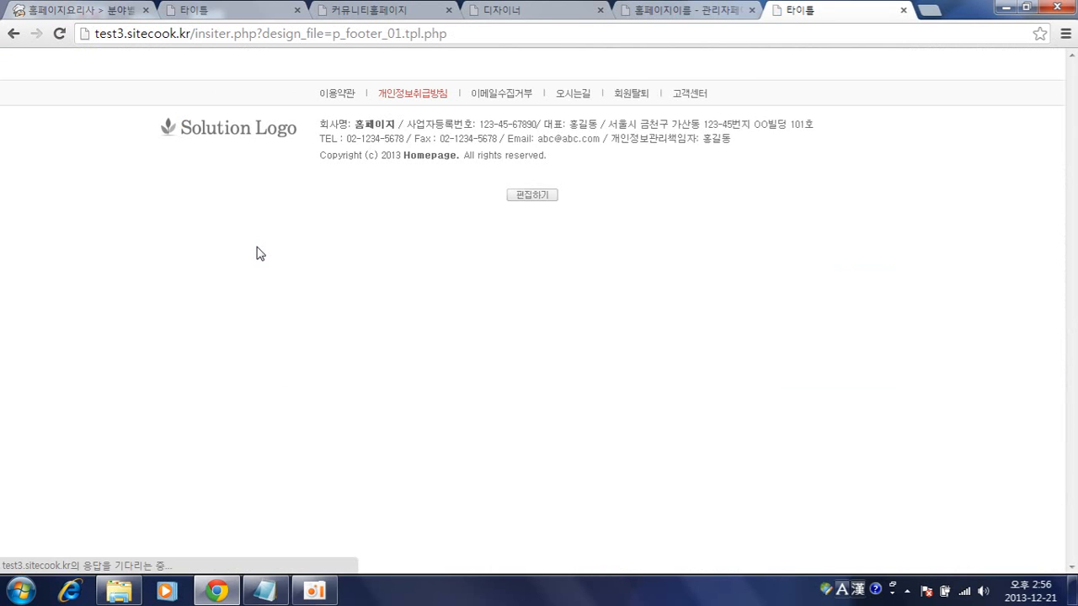
{"action": "left_click", "coordinate": [678, 9]}
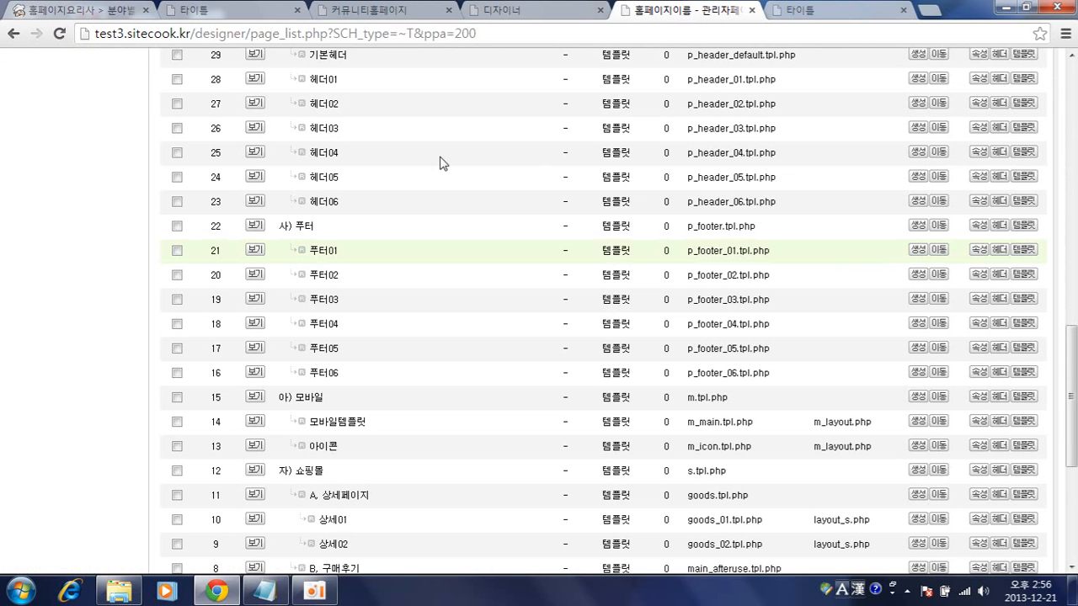
{"action": "left_click", "coordinate": [264, 294]}
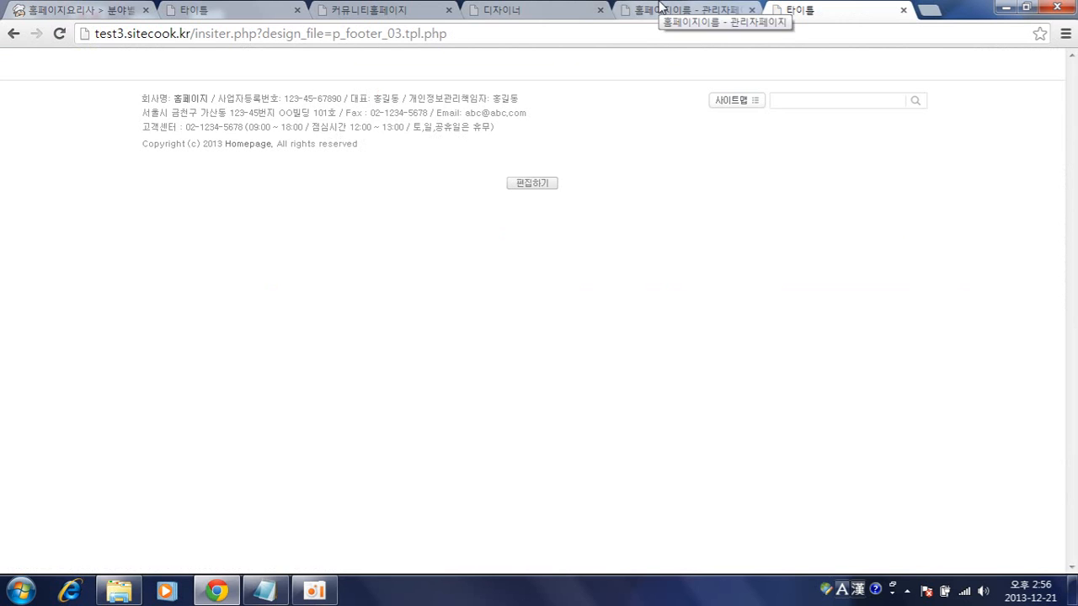
{"action": "left_click", "coordinate": [661, 8]}
Step: From the test site's home page, open home.php in the page designer and open its imported footer for editing
{"action": "left_click", "coordinate": [522, 10]}
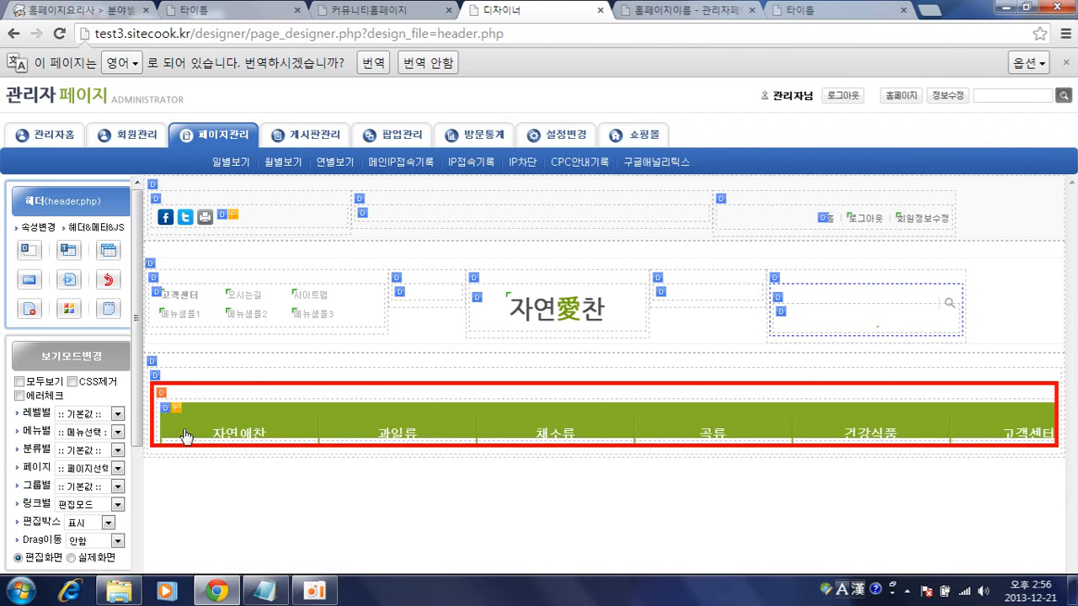
{"action": "left_click", "coordinate": [167, 97]}
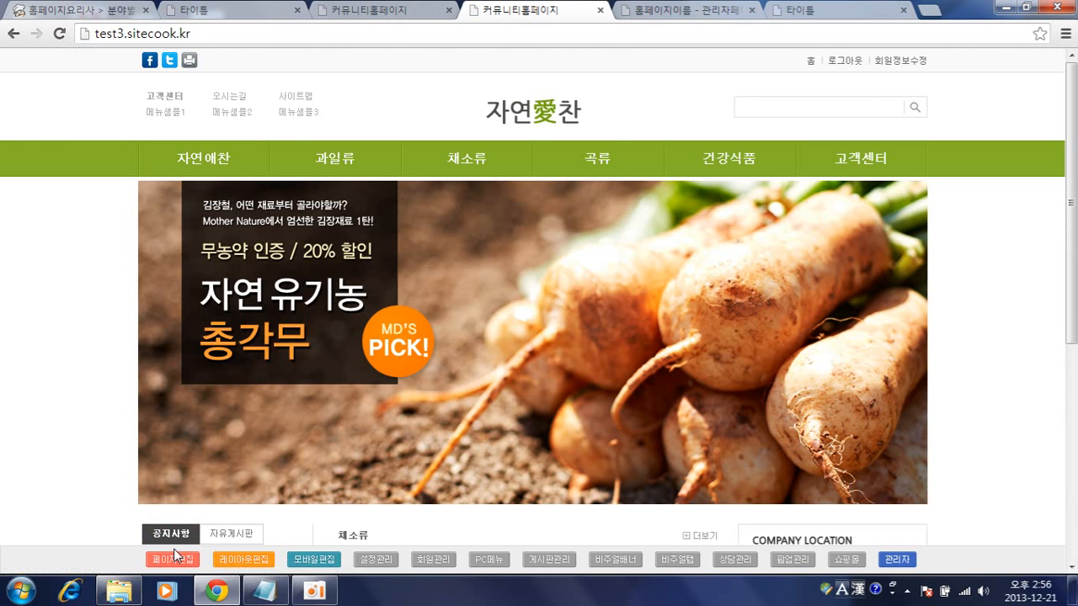
{"action": "left_click", "coordinate": [173, 554]}
{"action": "scroll", "coordinate": [350, 293], "scroll_direction": "down", "scroll_amount": 9}
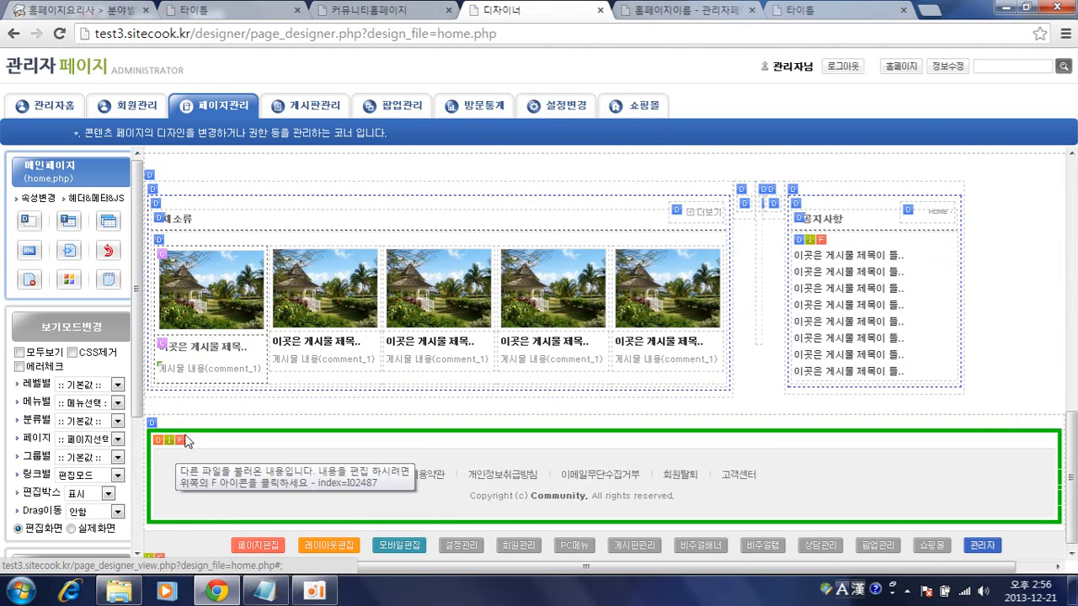
{"action": "left_click", "coordinate": [182, 443]}
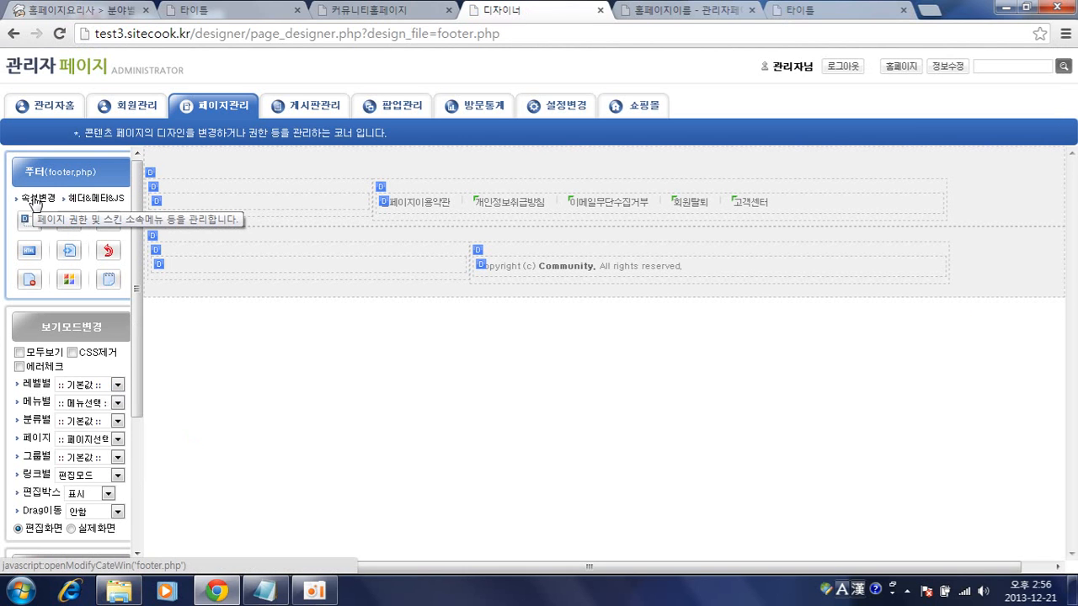
Step: In the footer's page properties, copy the design from the template 푸터05 and save
{"action": "left_click", "coordinate": [34, 204]}
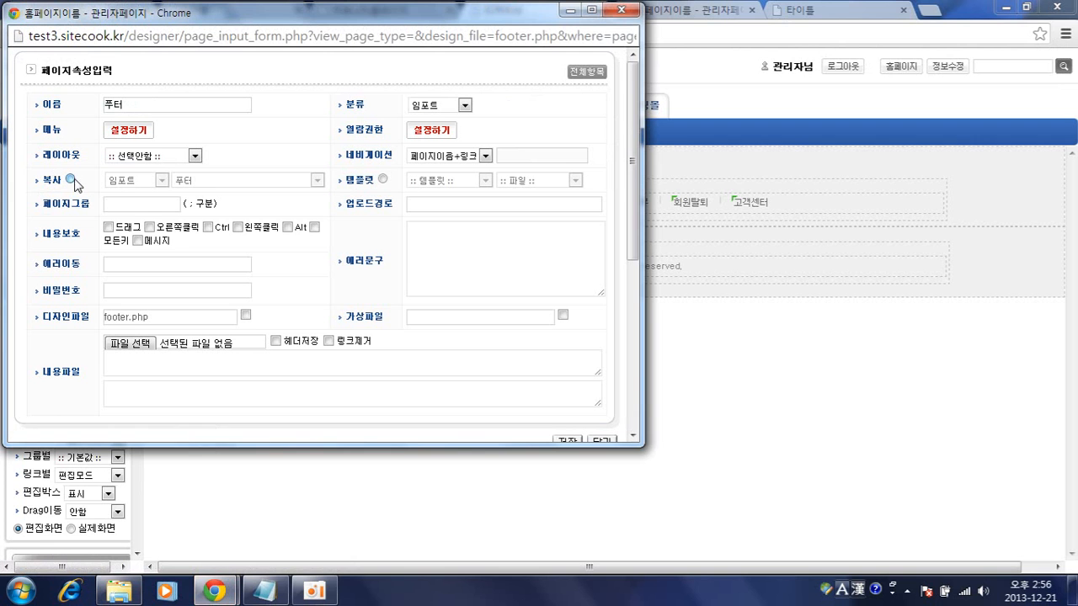
{"action": "left_click", "coordinate": [133, 180]}
{"action": "left_click", "coordinate": [122, 255]}
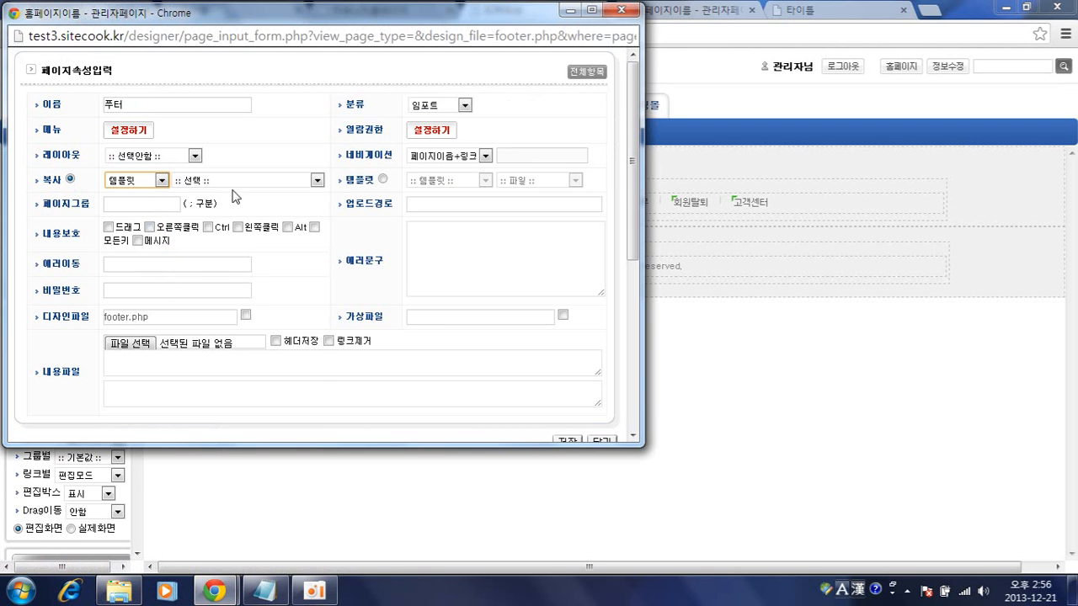
{"action": "left_click", "coordinate": [253, 180]}
{"action": "scroll", "coordinate": [257, 271], "scroll_direction": "down", "scroll_amount": 5}
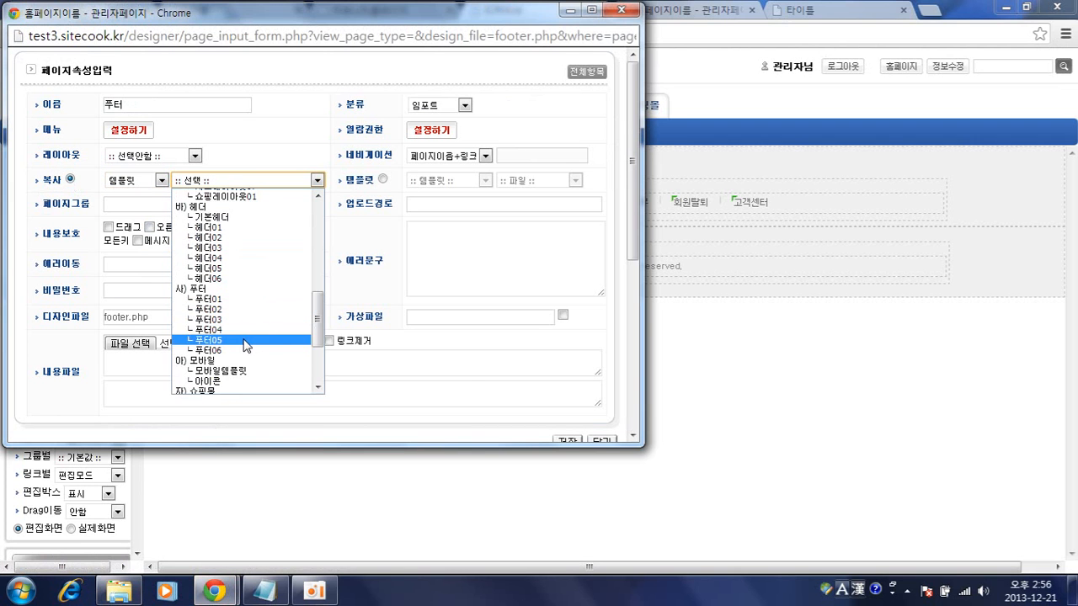
{"action": "left_click", "coordinate": [256, 339]}
{"action": "left_click", "coordinate": [568, 441]}
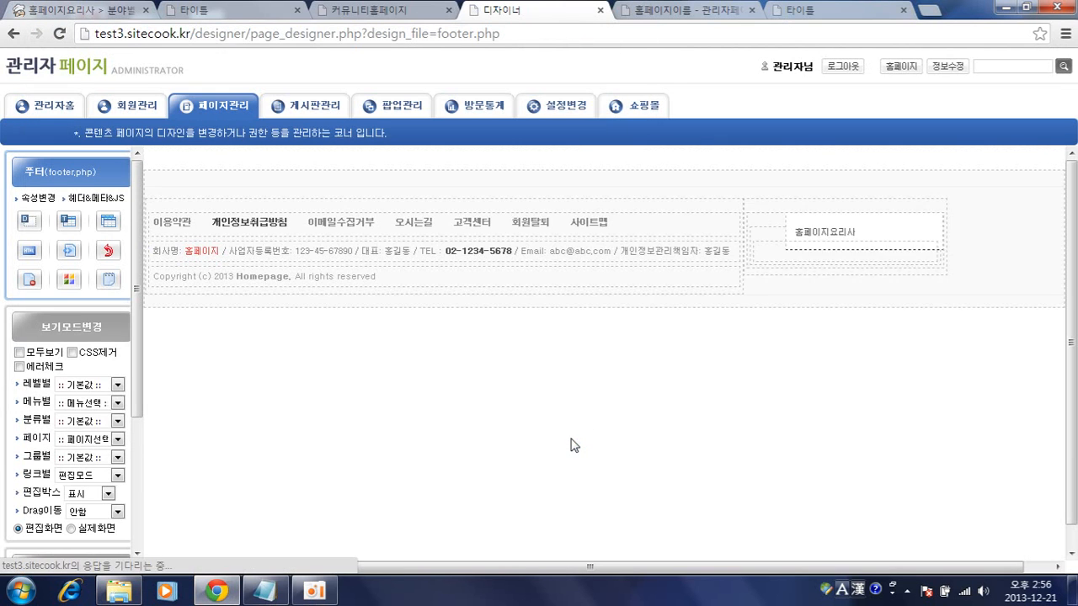
Step: Reload the test site's home page and check the footer, including its FAMILY SITE list
{"action": "left_click", "coordinate": [358, 9]}
{"action": "key", "text": "F5"}
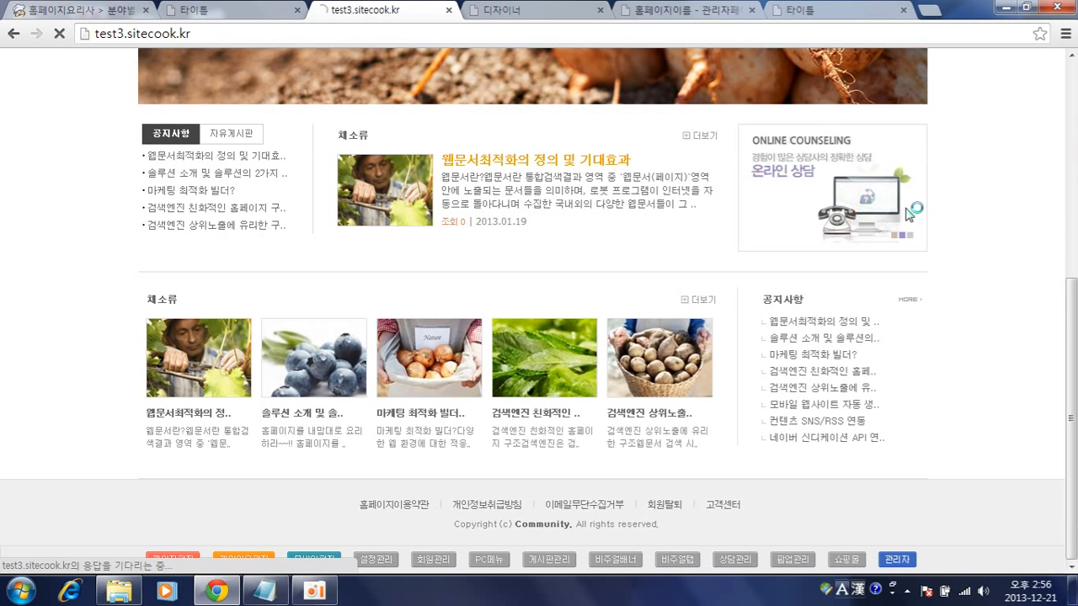
{"action": "scroll", "coordinate": [975, 379], "scroll_direction": "down", "scroll_amount": 1}
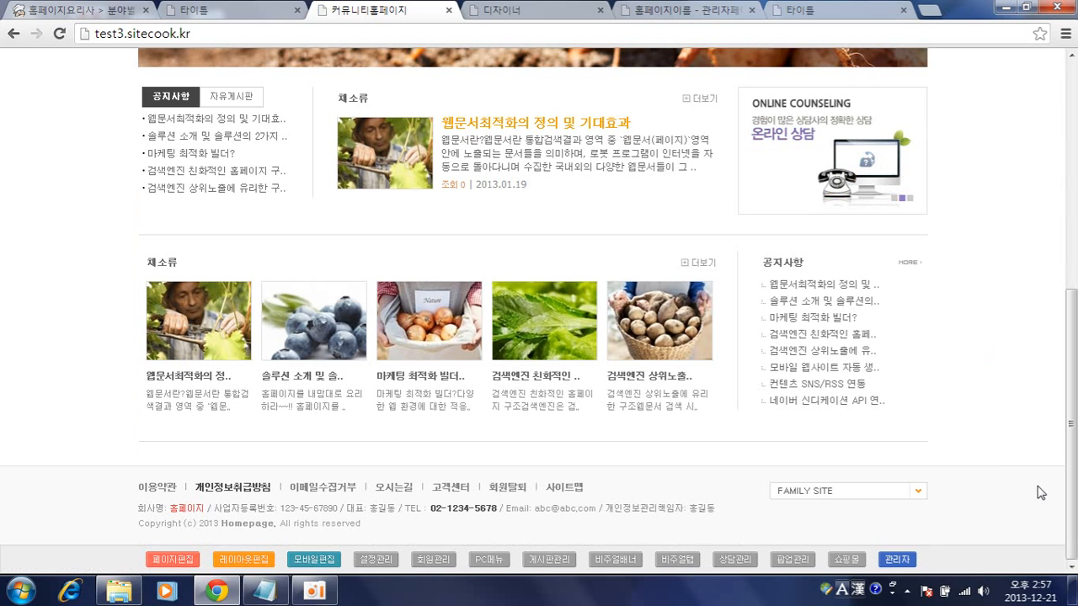
{"action": "left_click", "coordinate": [834, 495]}
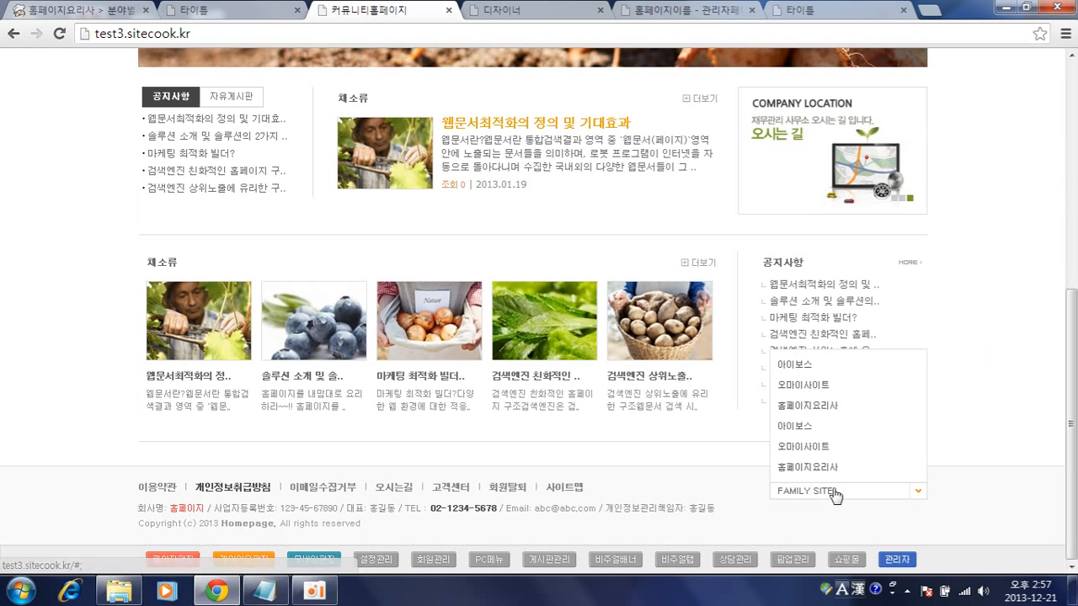
Step: Expand and collapse the footer's FAMILY SITE list to check how it behaves
{"action": "left_click", "coordinate": [834, 495]}
{"action": "left_click", "coordinate": [834, 495]}
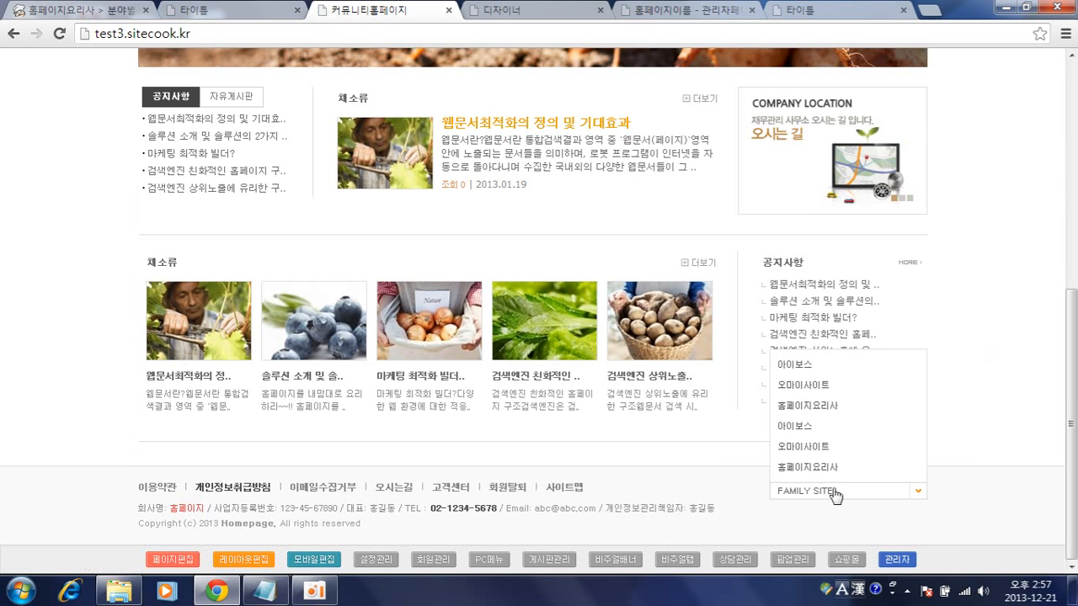
{"action": "left_click", "coordinate": [834, 495]}
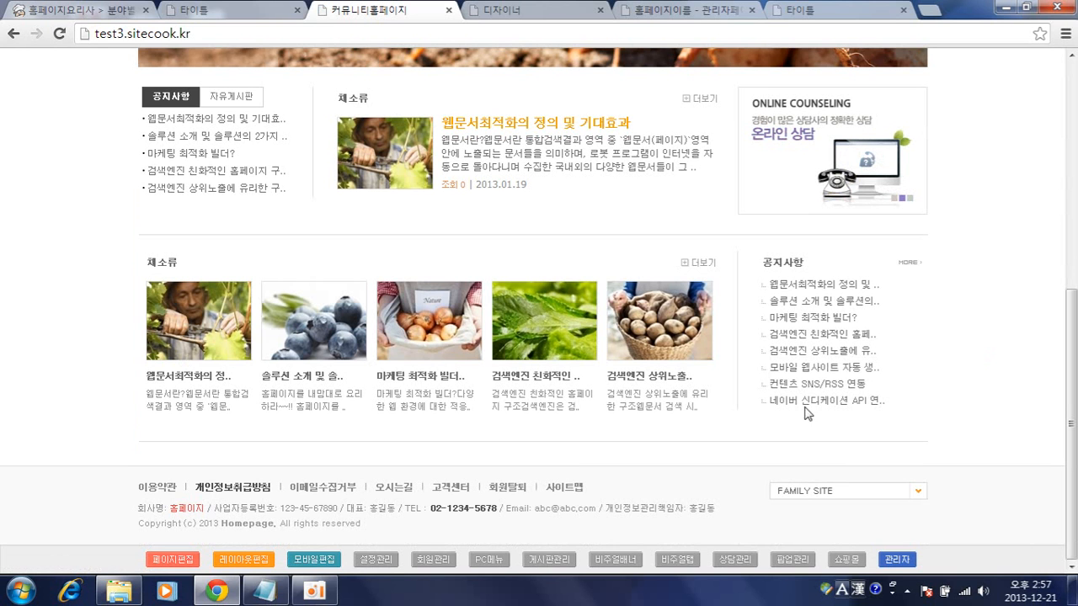
{"action": "left_click", "coordinate": [806, 489]}
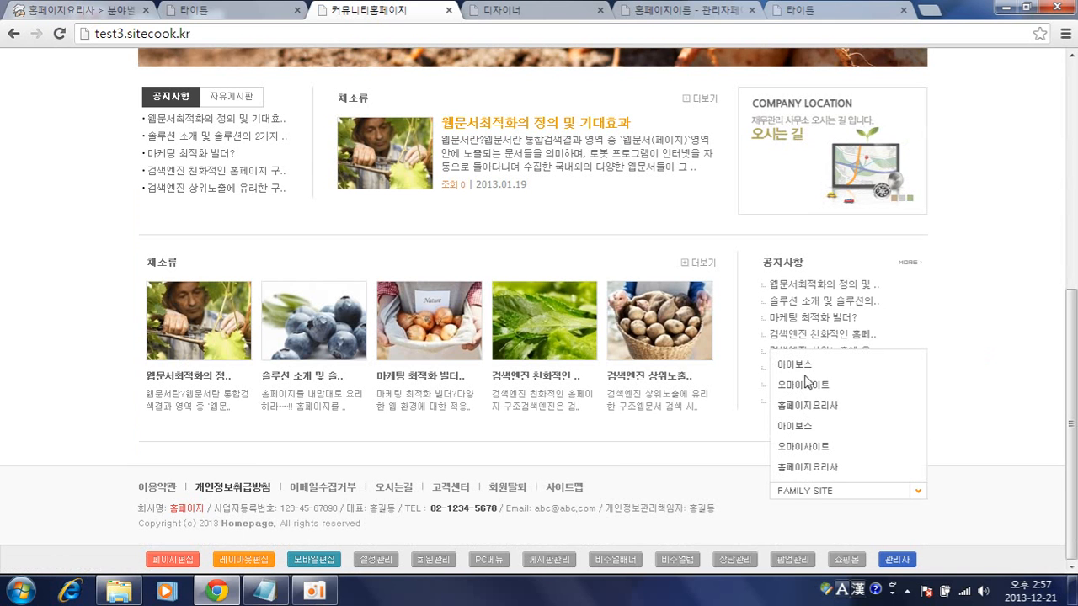
Step: In the footer's page designer, turn on the CSS제거 view and open the first FAMILY SITE entry, 아이보스, for editing
{"action": "key", "text": "ctrl+Tab"}
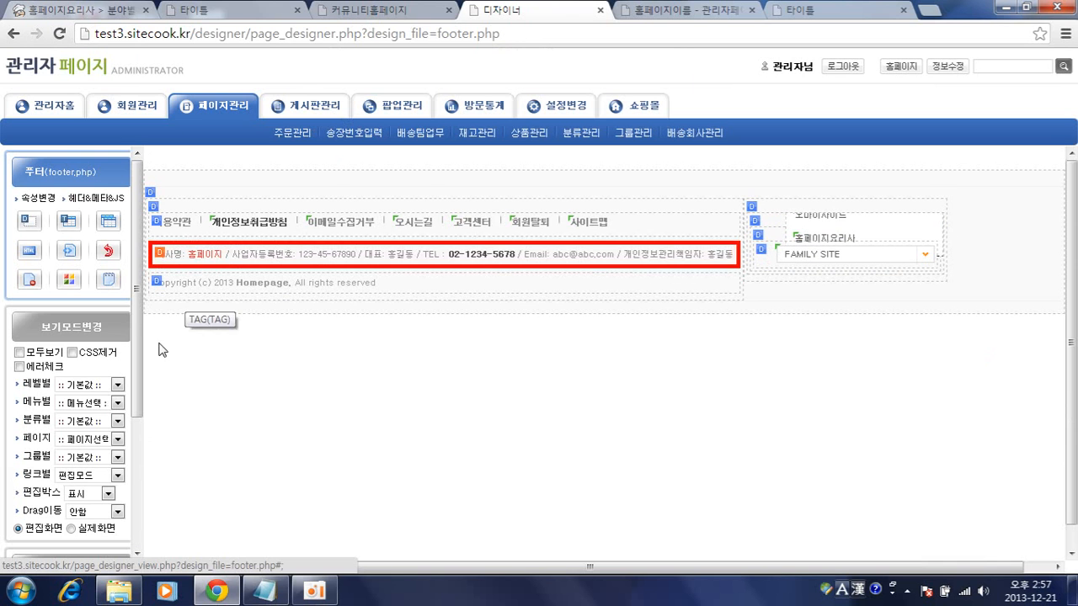
{"action": "left_click", "coordinate": [72, 353]}
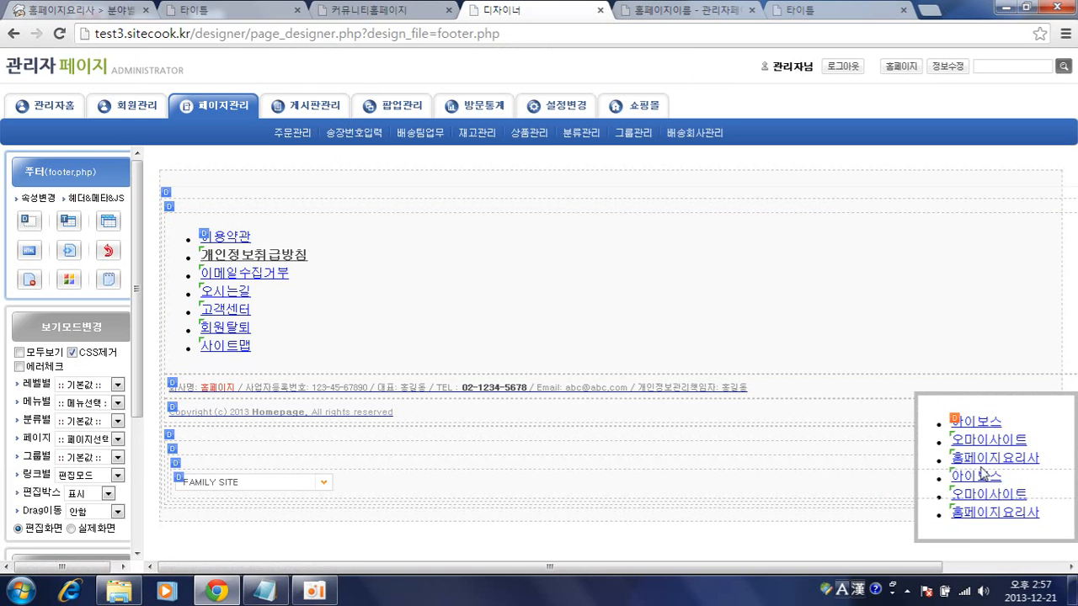
{"action": "left_click", "coordinate": [955, 418]}
Step: Change the text of the first FAMILY SITE entry to 네이버
{"action": "scroll", "coordinate": [407, 244], "scroll_direction": "down", "scroll_amount": 1}
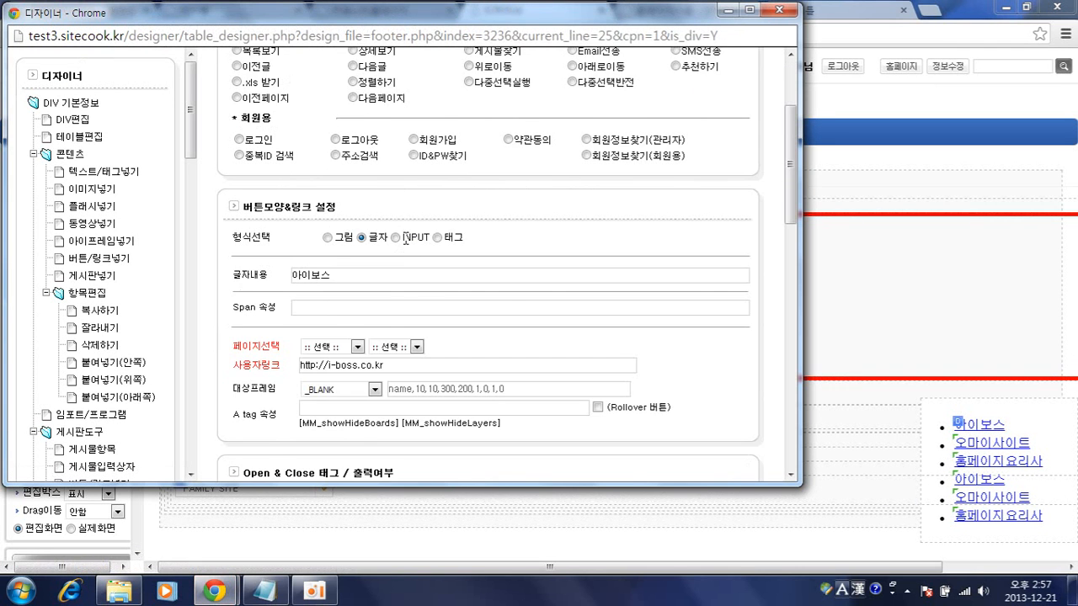
{"action": "scroll", "coordinate": [407, 244], "scroll_direction": "up", "scroll_amount": 1}
{"action": "scroll", "coordinate": [328, 250], "scroll_direction": "down", "scroll_amount": 2}
{"action": "double_click", "coordinate": [338, 199]}
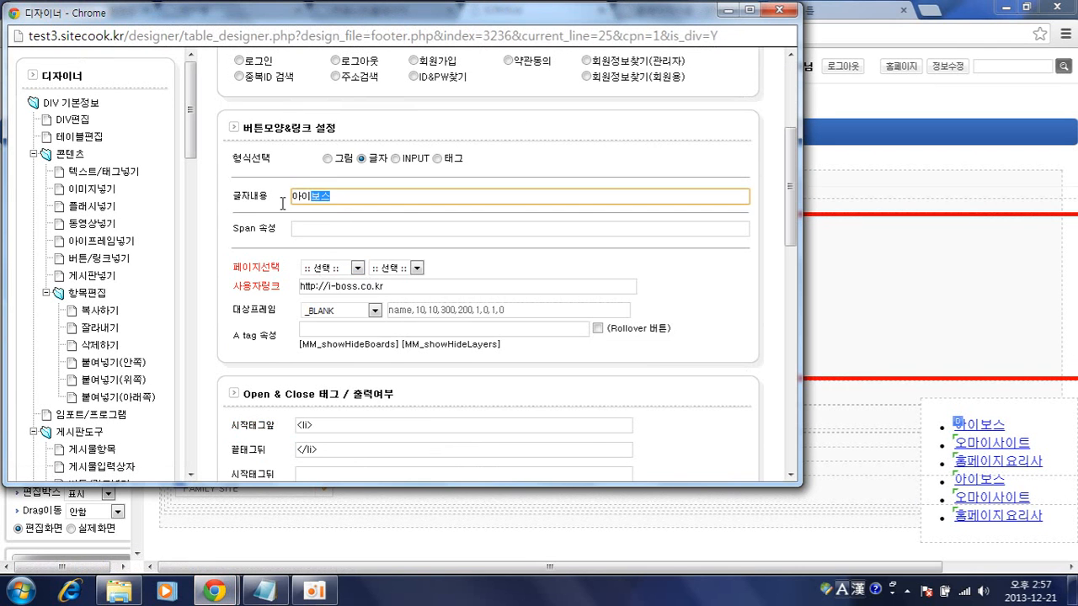
{"action": "type", "text": "렌이지교육"}
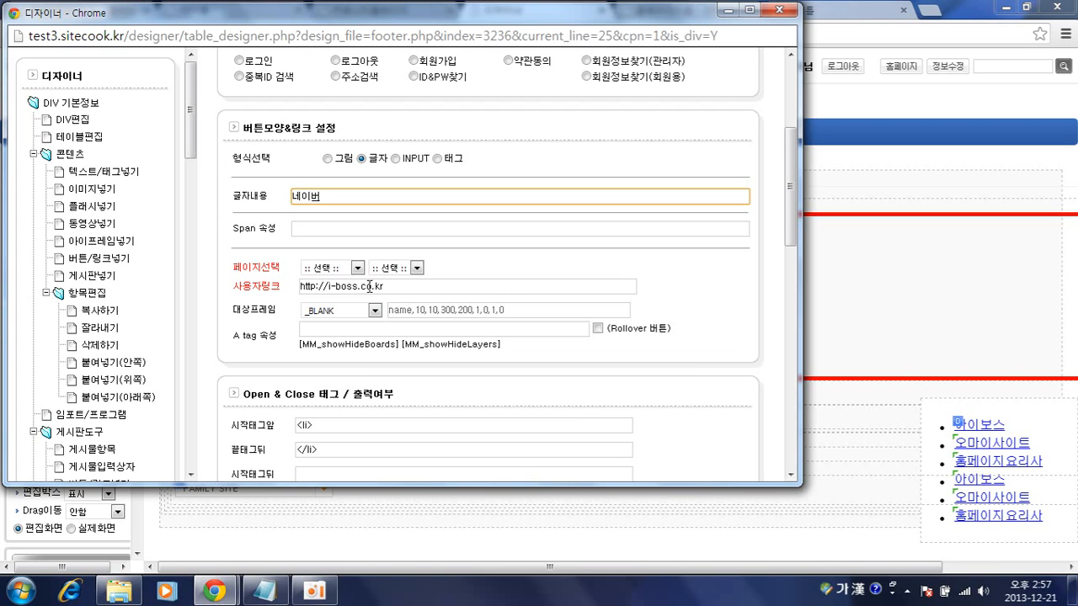
Step: Examine the internal pages offered as link destinations under the page types 만든페이지 and 게시판
{"action": "left_click", "coordinate": [324, 268]}
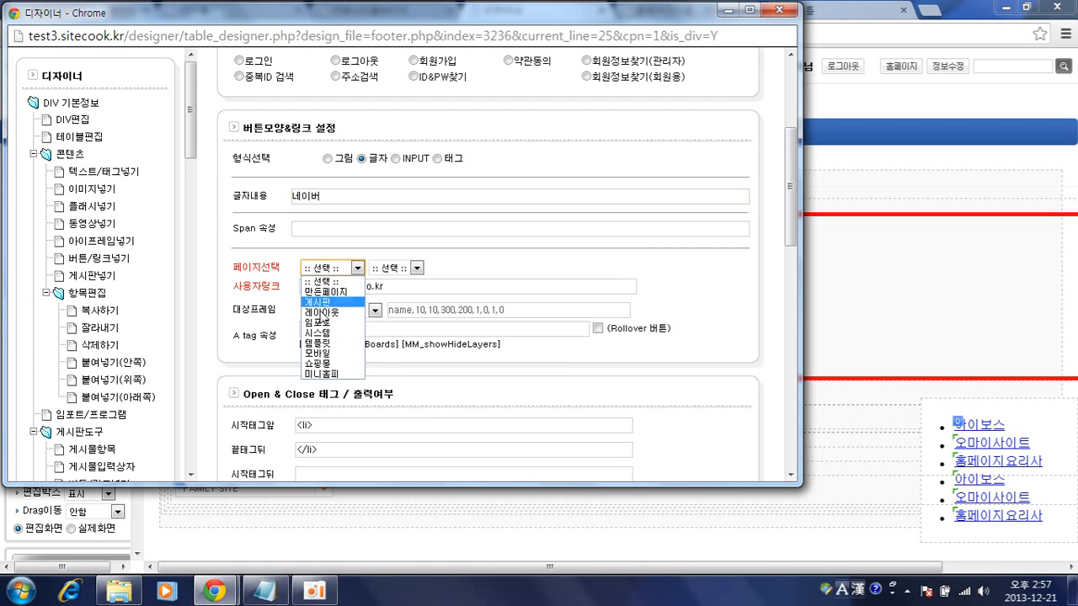
{"action": "left_click", "coordinate": [327, 292]}
{"action": "left_click", "coordinate": [412, 270]}
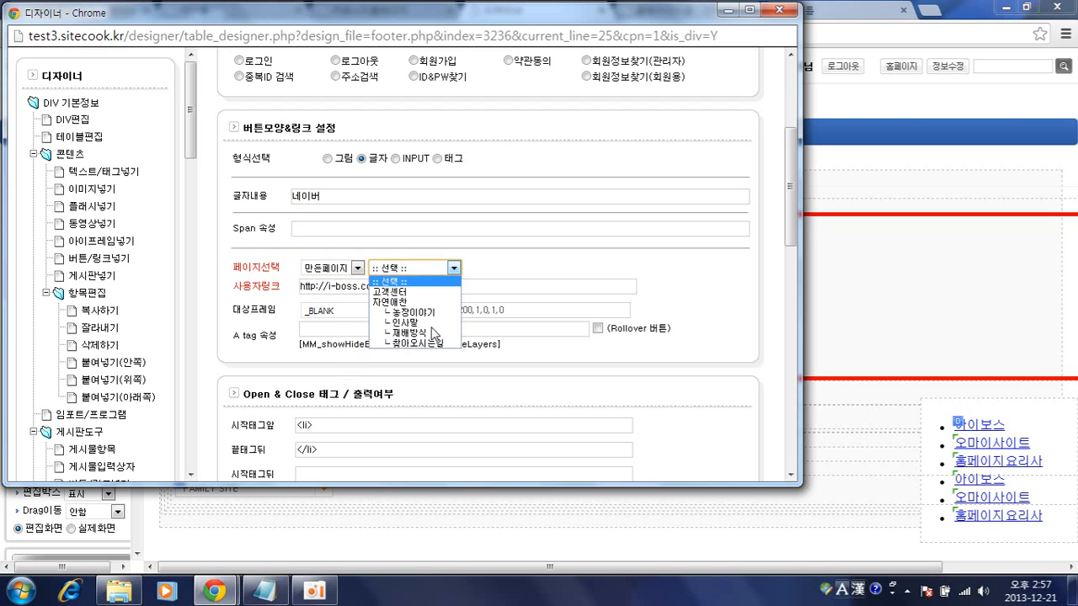
{"action": "left_click", "coordinate": [358, 268]}
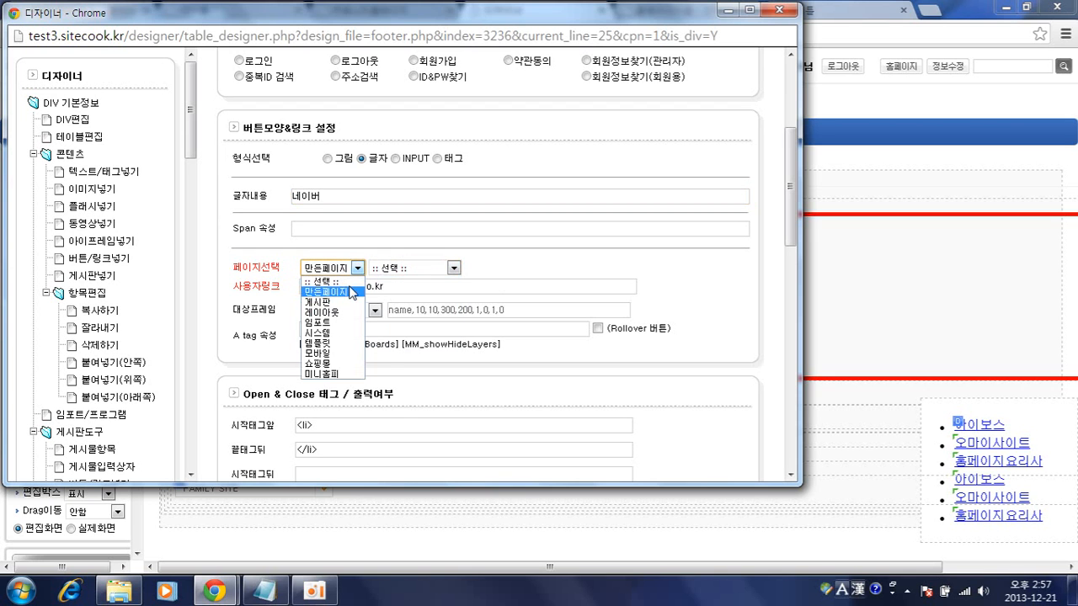
{"action": "left_click", "coordinate": [341, 302]}
{"action": "left_click", "coordinate": [400, 268]}
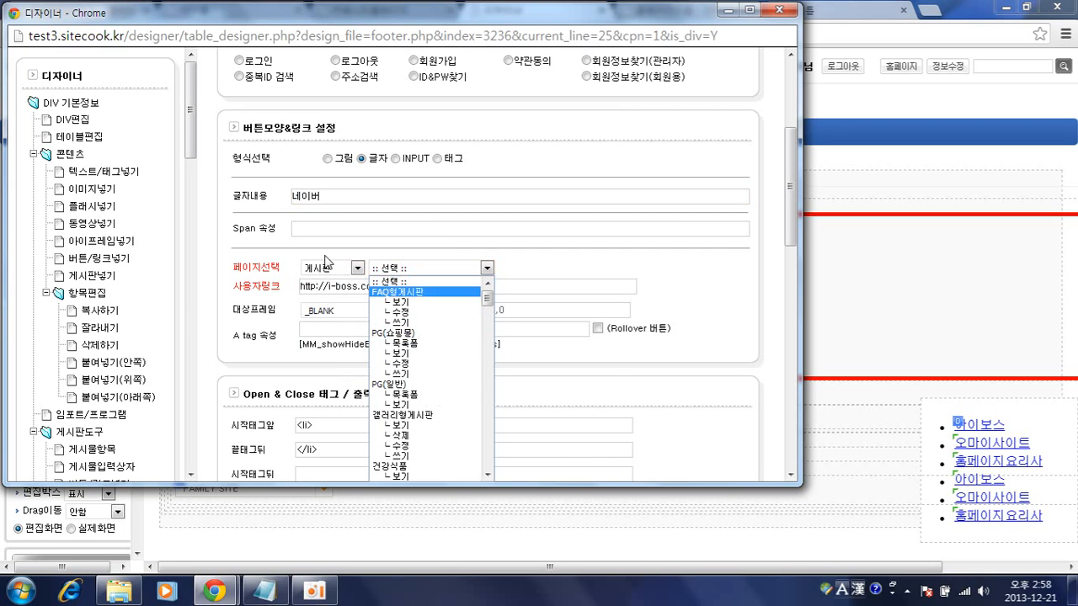
{"action": "left_click", "coordinate": [288, 270]}
Step: Open naver.com in a new browser tab and copy its address
{"action": "triple_click", "coordinate": [406, 282]}
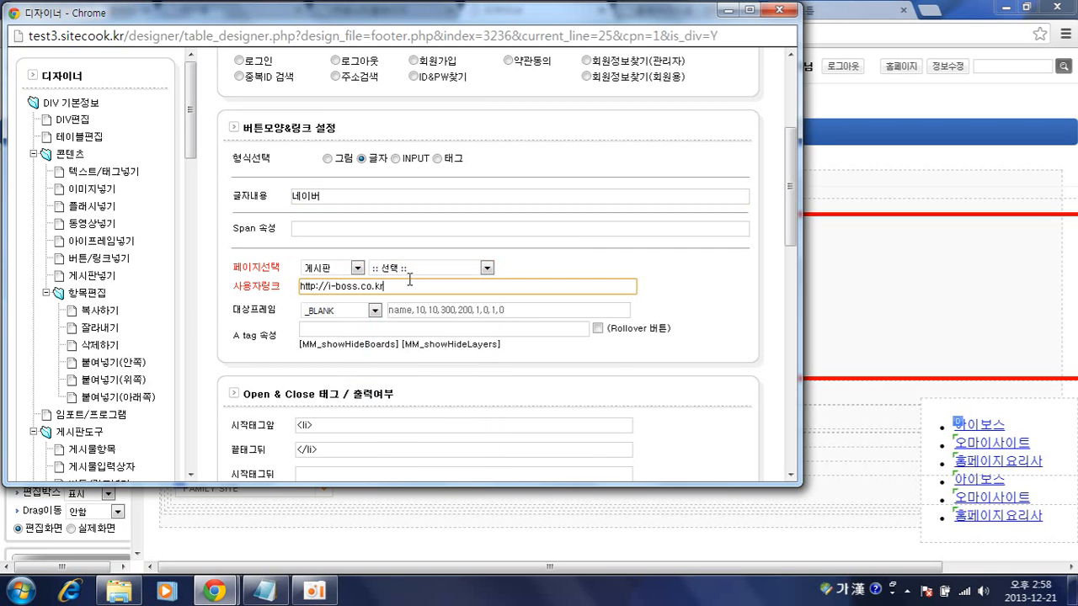
{"action": "left_click", "coordinate": [869, 268]}
{"action": "left_click", "coordinate": [926, 10]}
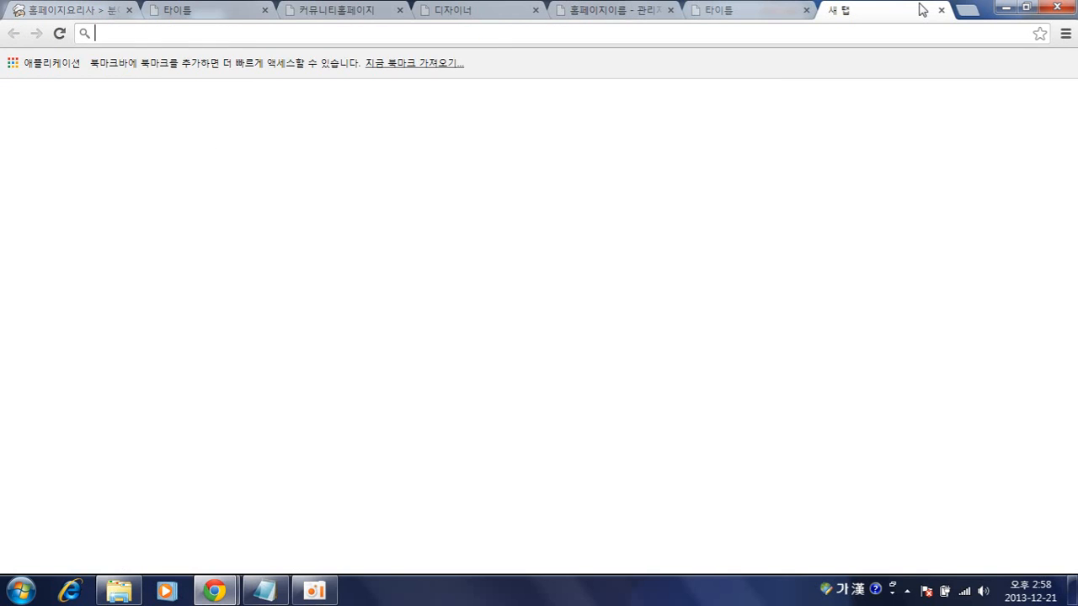
{"action": "type", "text": "ㅜㅁ"}
{"action": "key", "text": "BackSpace"}
{"action": "key", "text": "BackSpace"}
{"action": "key", "text": "Hangul"}
{"action": "type", "text": "naver.com"}
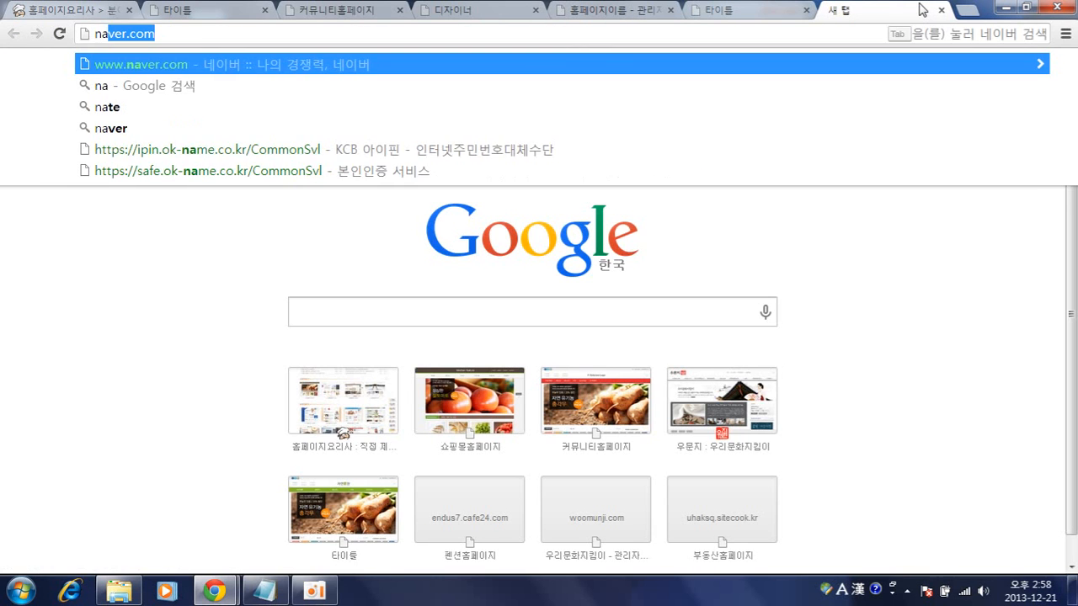
{"action": "key", "text": "Return"}
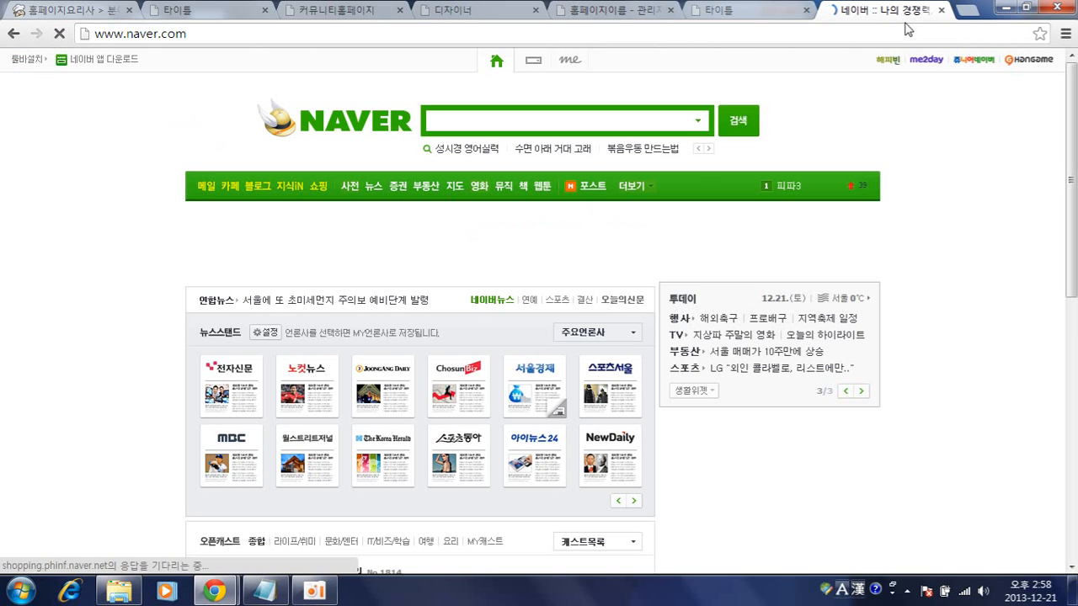
{"action": "left_click", "coordinate": [899, 35]}
{"action": "key", "text": "ctrl+c"}
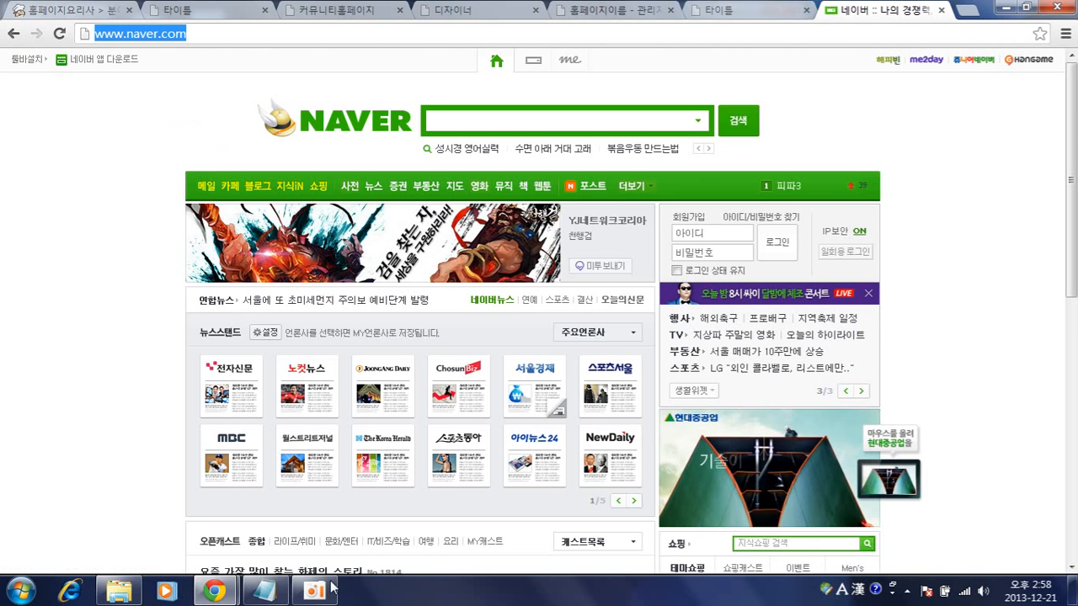
{"action": "left_click", "coordinate": [214, 592]}
{"action": "left_click", "coordinate": [312, 505]}
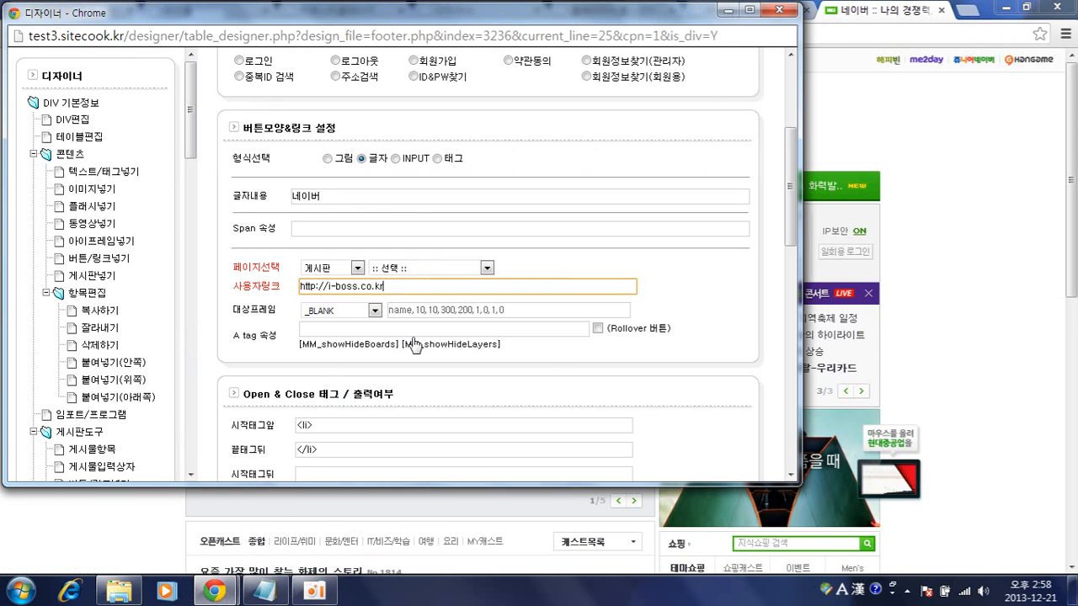
{"action": "key", "text": "ctrl+a"}
{"action": "key", "text": "ctrl+v"}
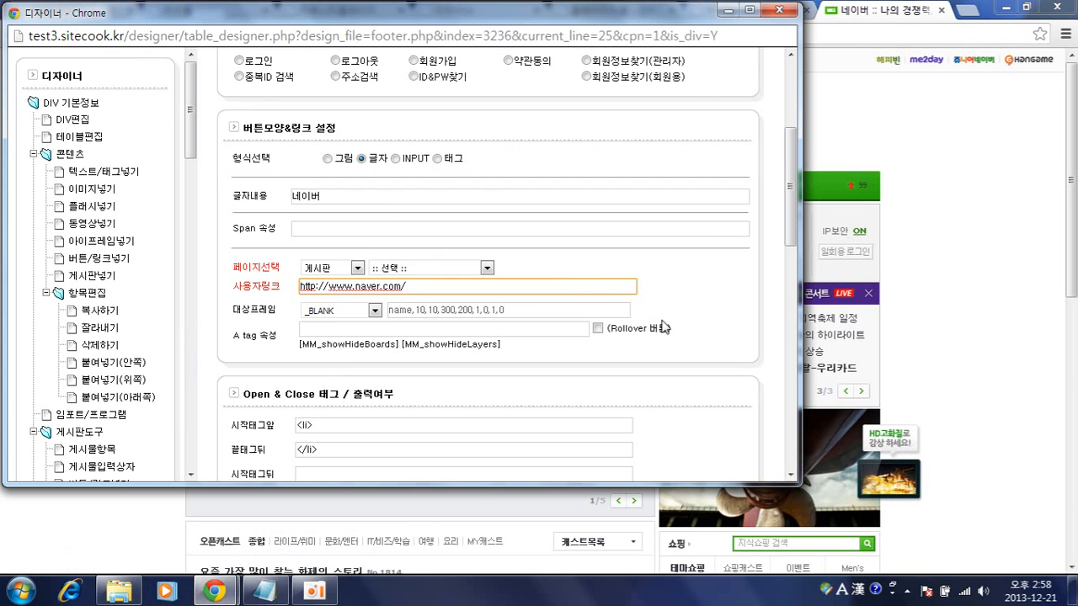
{"action": "scroll", "coordinate": [556, 267], "scroll_direction": "down", "scroll_amount": 6}
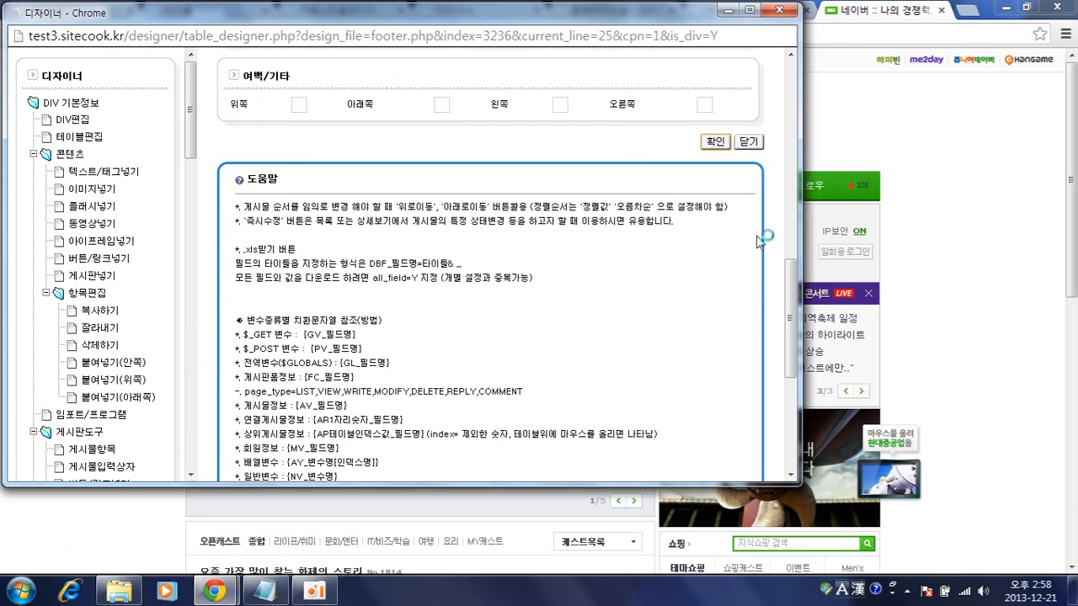
{"action": "left_click", "coordinate": [724, 9]}
Step: Reload the test site's home page, test the FAMILY SITE list's 네이버 link, and close the page it opens
{"action": "left_click", "coordinate": [337, 10]}
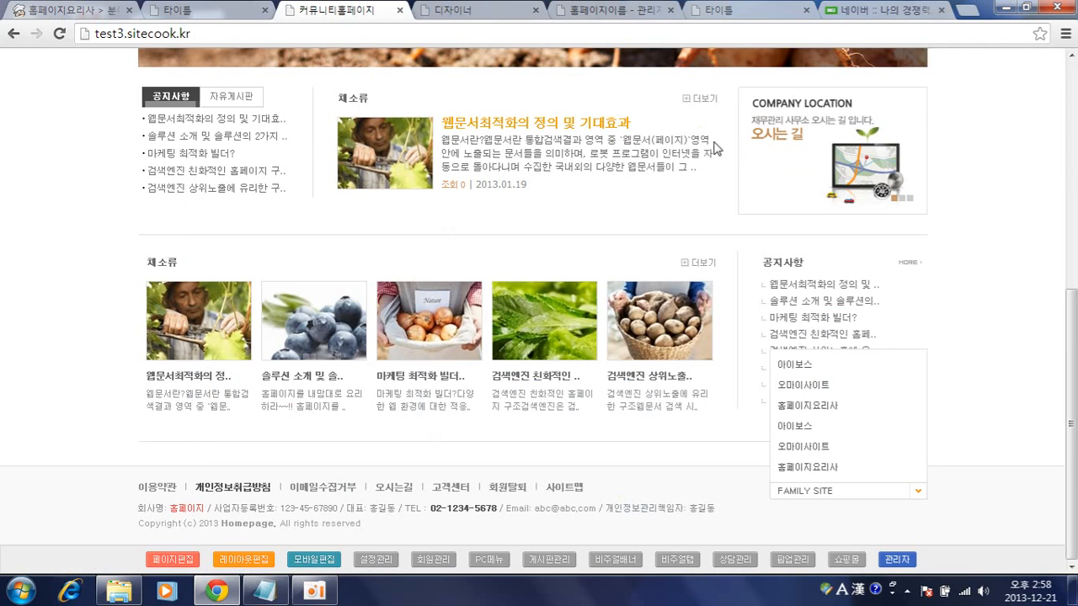
{"action": "left_click", "coordinate": [886, 497]}
{"action": "left_click", "coordinate": [869, 401]}
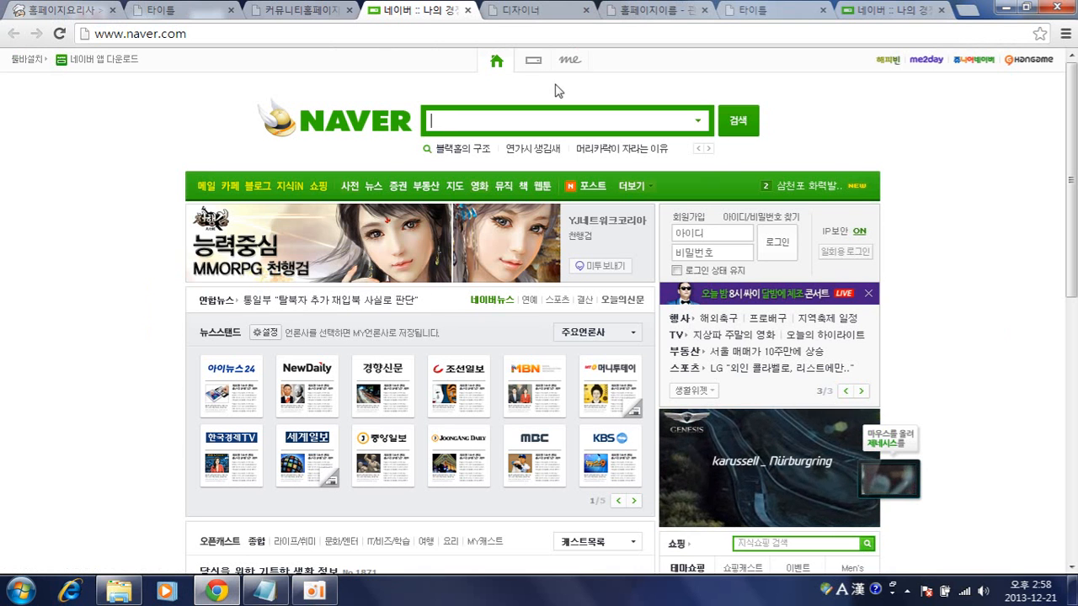
{"action": "key", "text": "ctrl+w"}
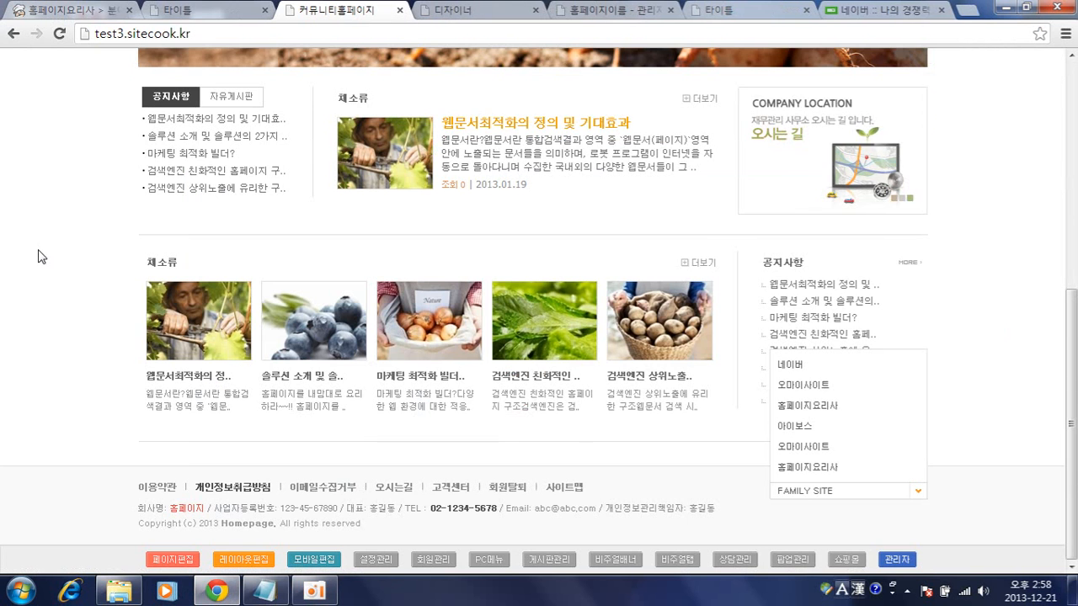
{"action": "scroll", "coordinate": [38, 257], "scroll_direction": "up", "scroll_amount": 5}
{"action": "scroll", "coordinate": [38, 257], "scroll_direction": "down", "scroll_amount": 5}
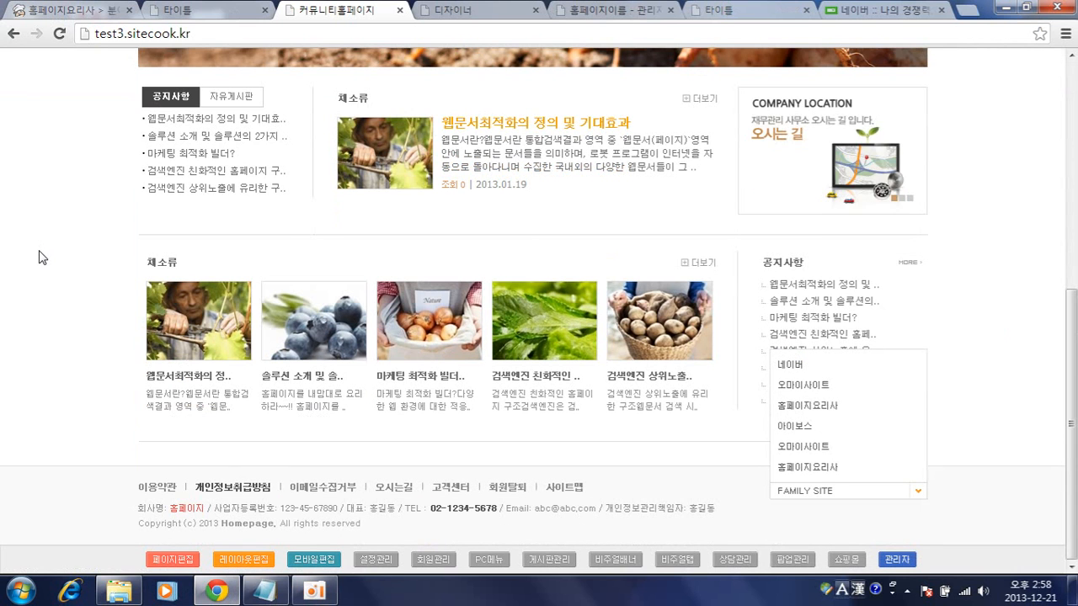